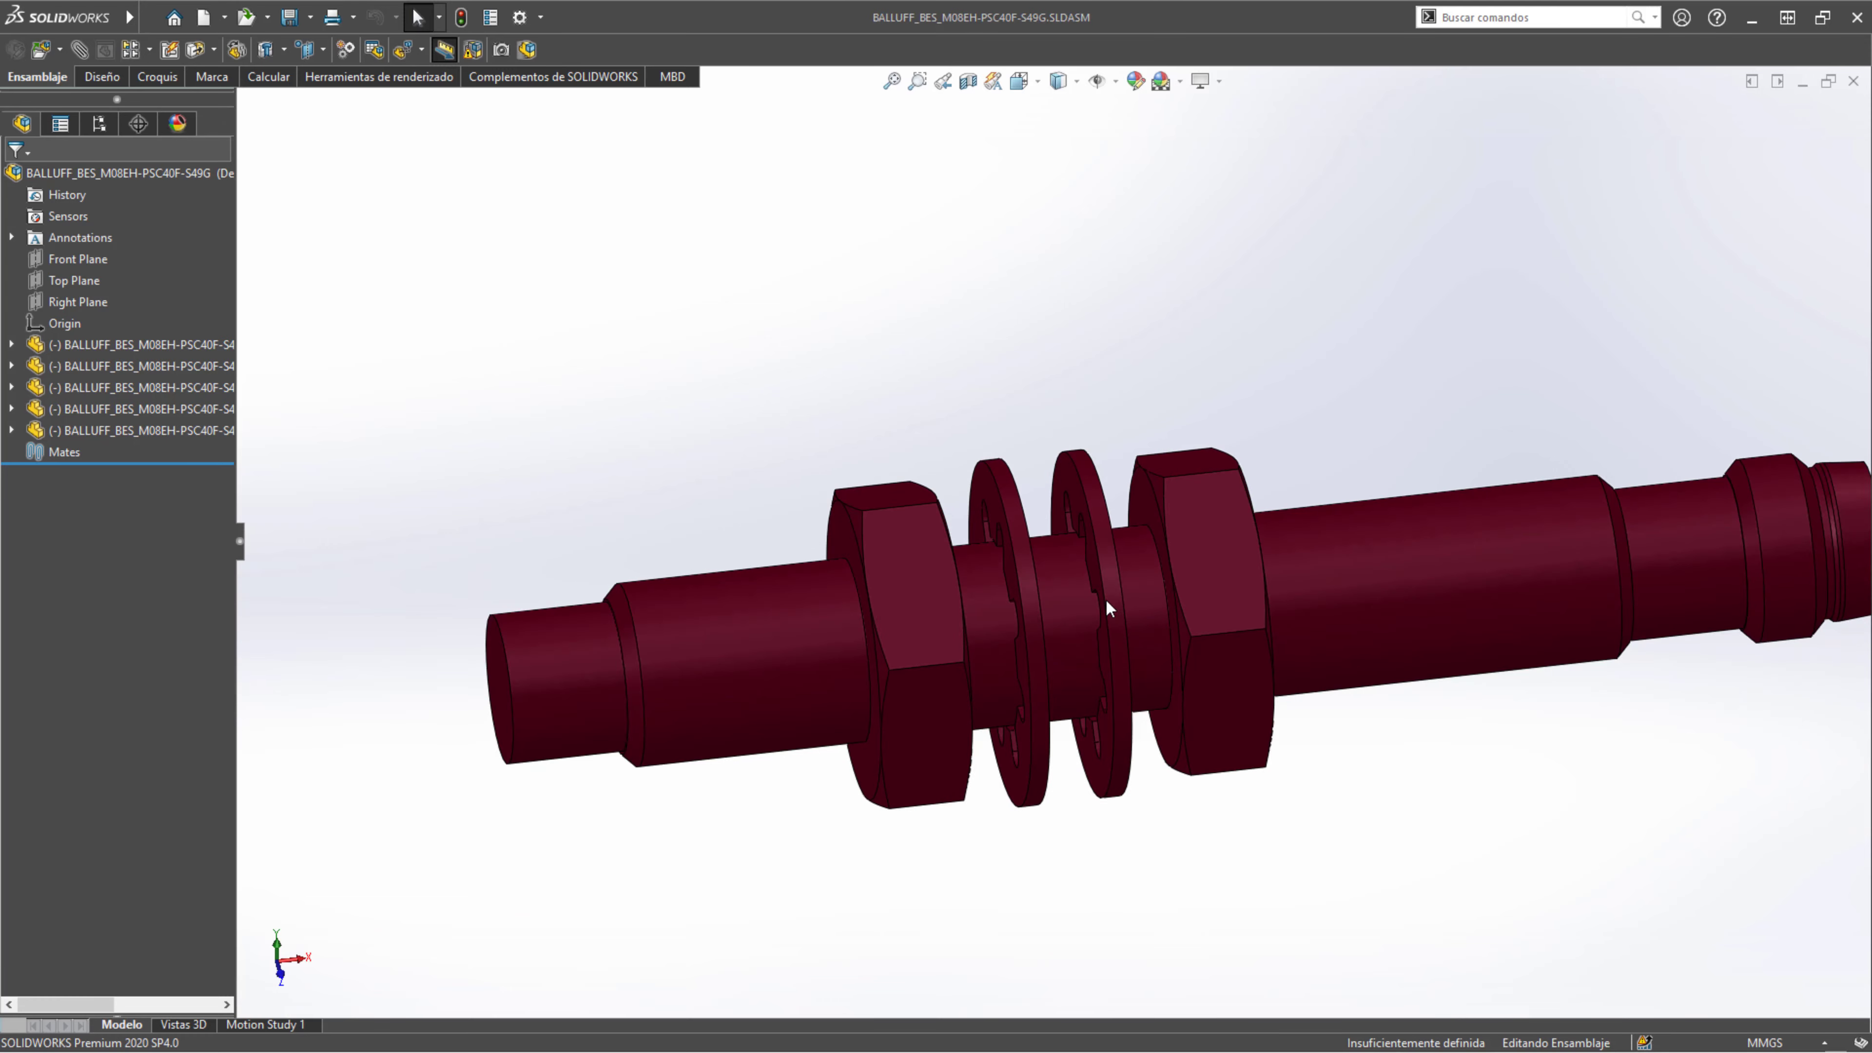
- Try moving the hex nut nearest the connector end off the sensor body's axis in the assembly
middle_drag(1107, 606, 1185, 512)
key(ctrl+7)
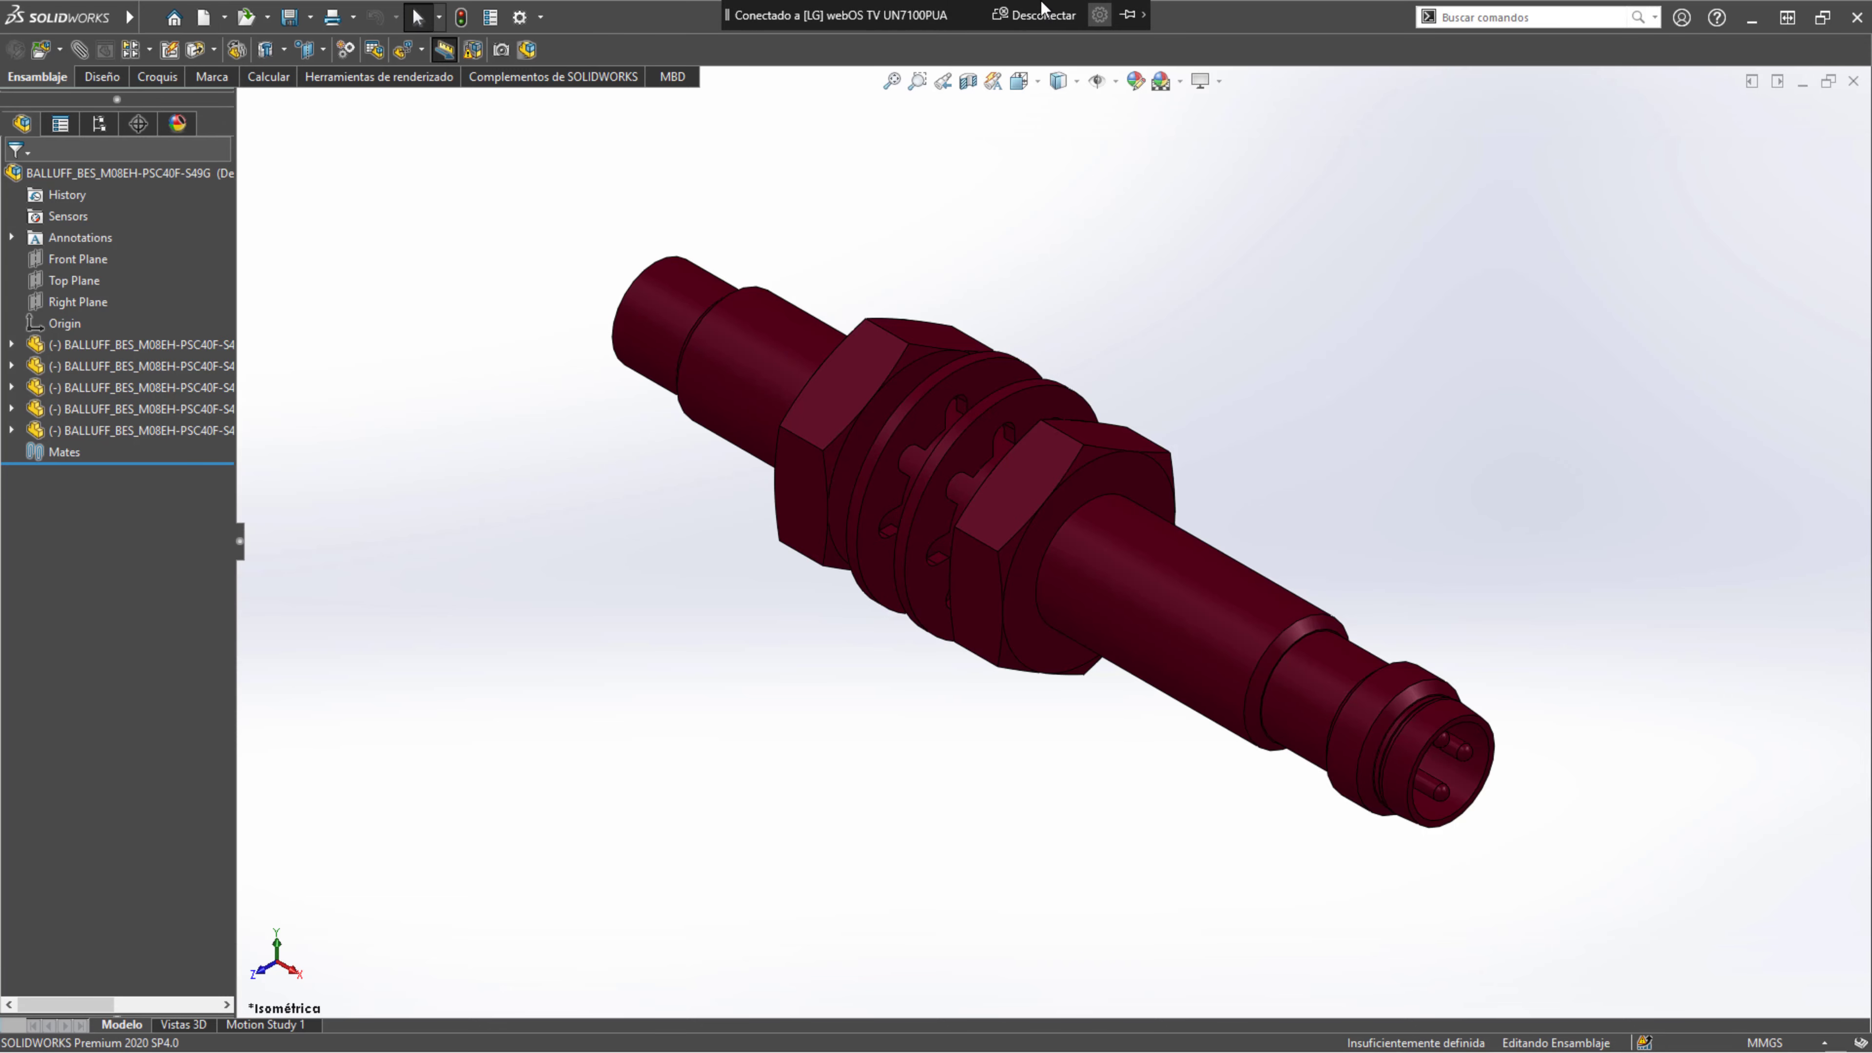
middle_drag(1013, 348, 1157, 368)
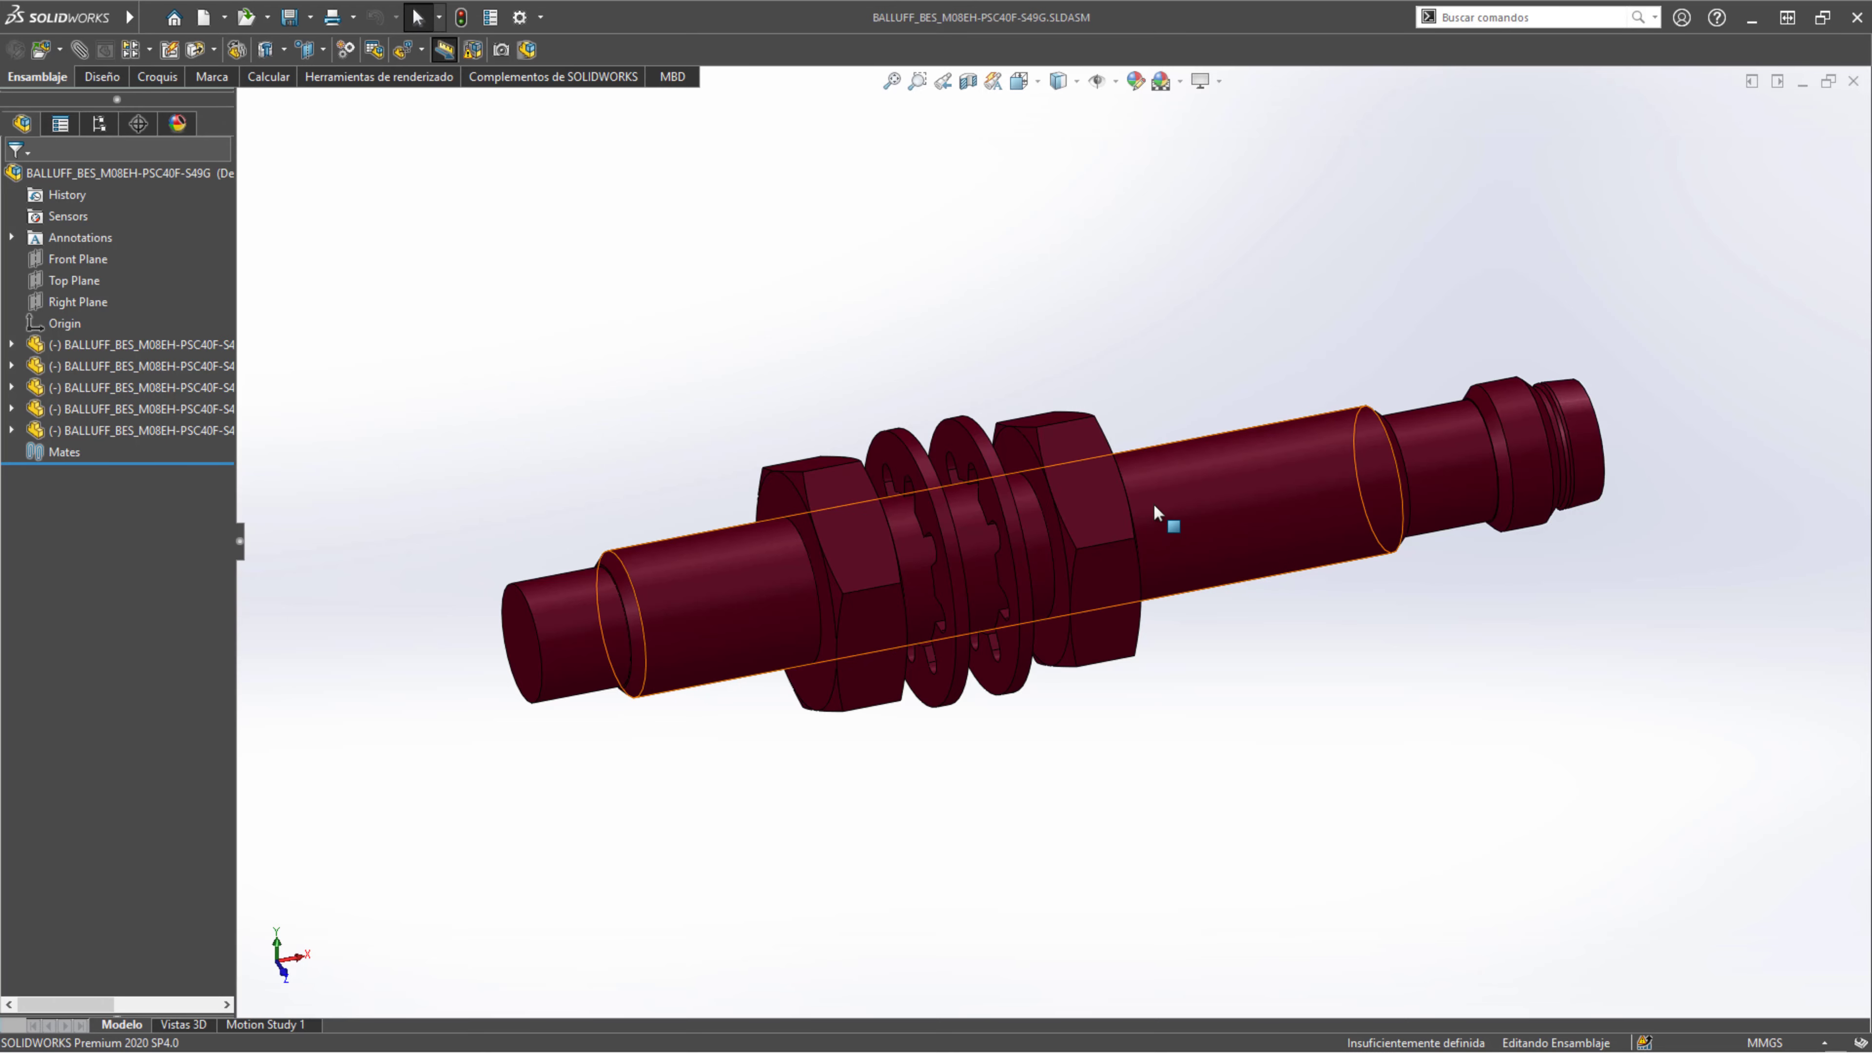
click(1128, 443)
drag(1132, 421, 1131, 375)
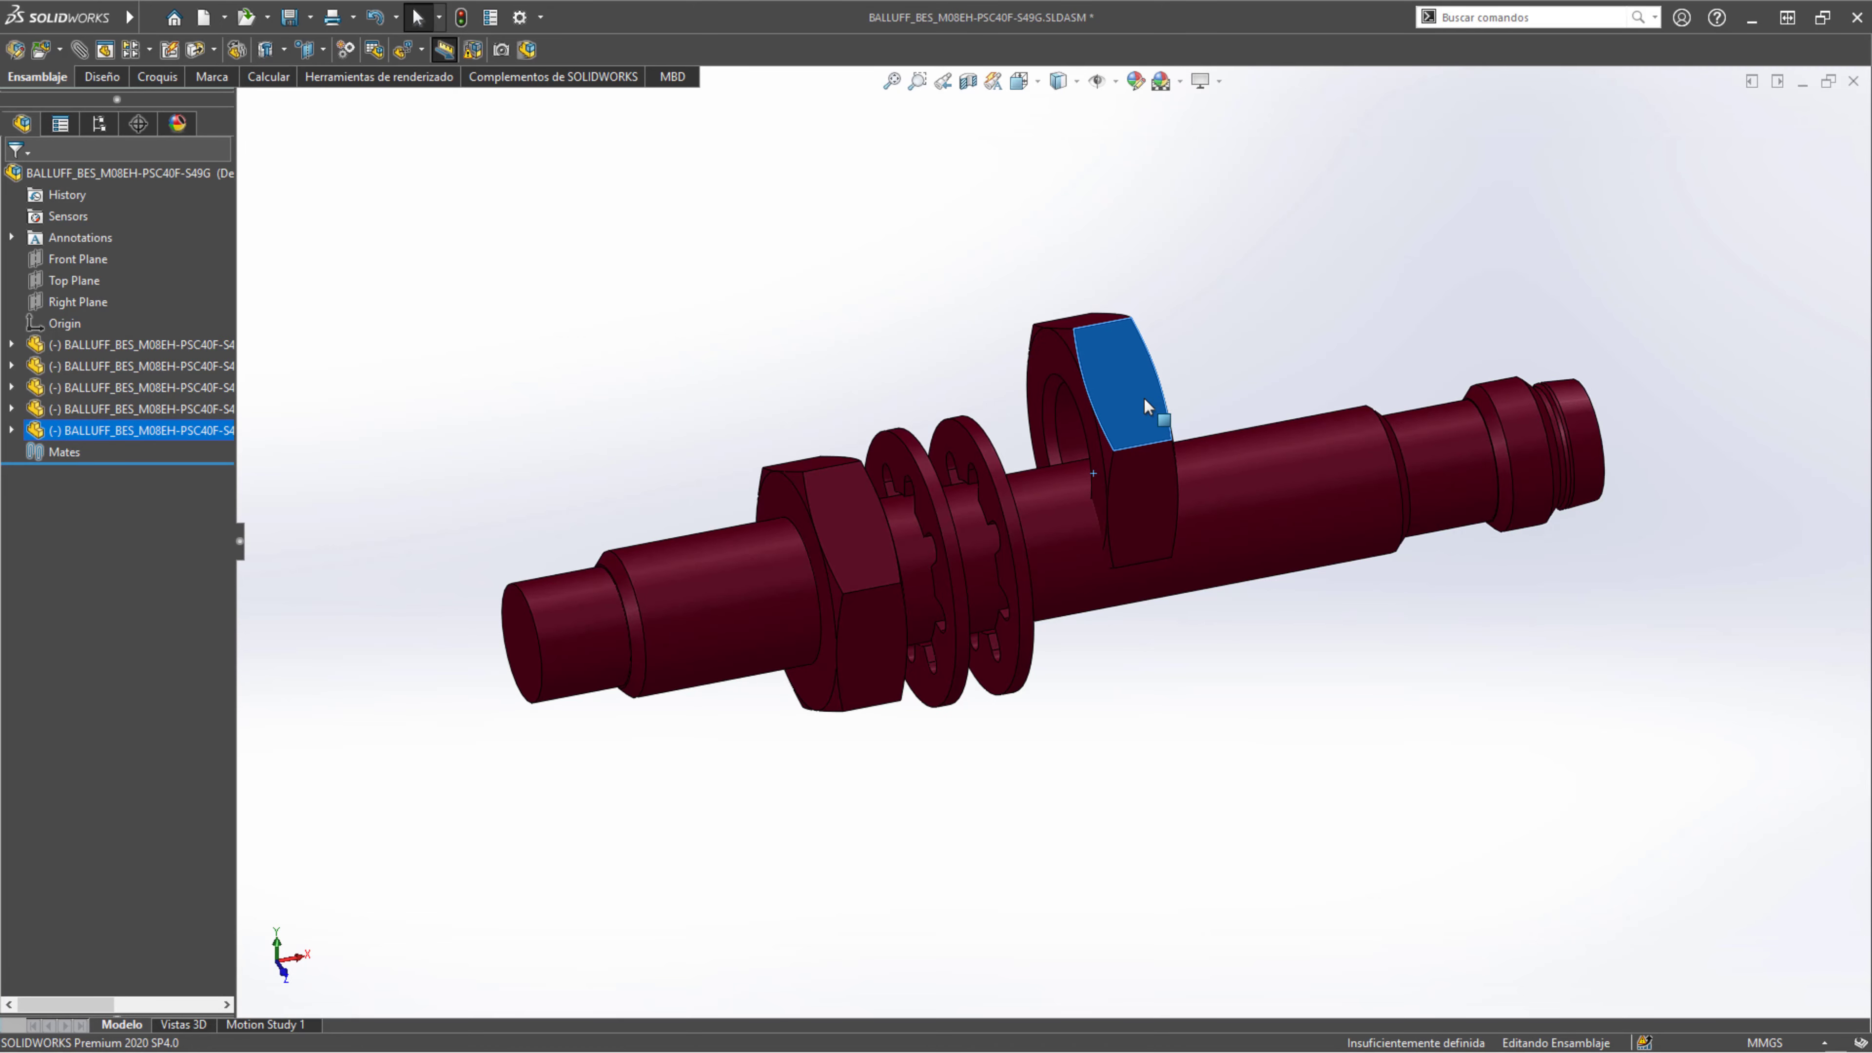
mouse_move(1123, 378)
middle_down()
mouse_move(1224, 192)
mouse_move(1154, 293)
mouse_move(1137, 393)
middle_up()
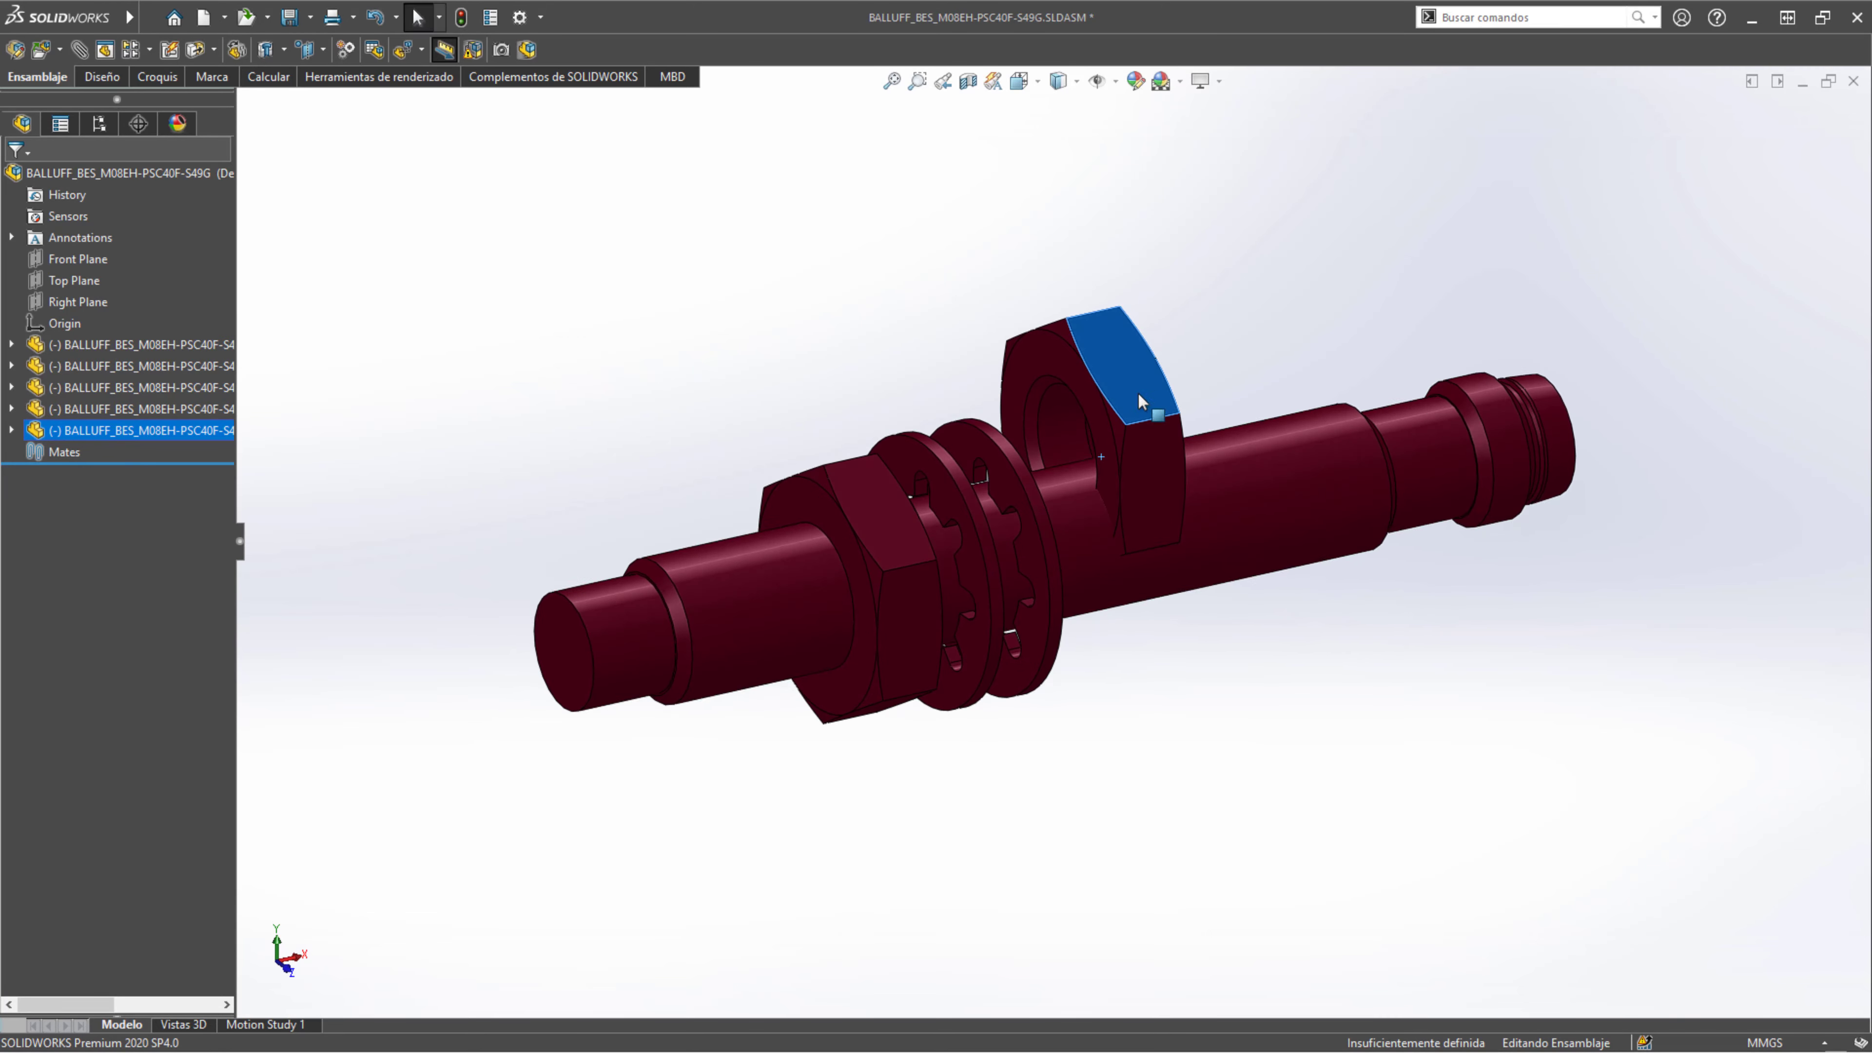
drag(1179, 372, 1123, 392)
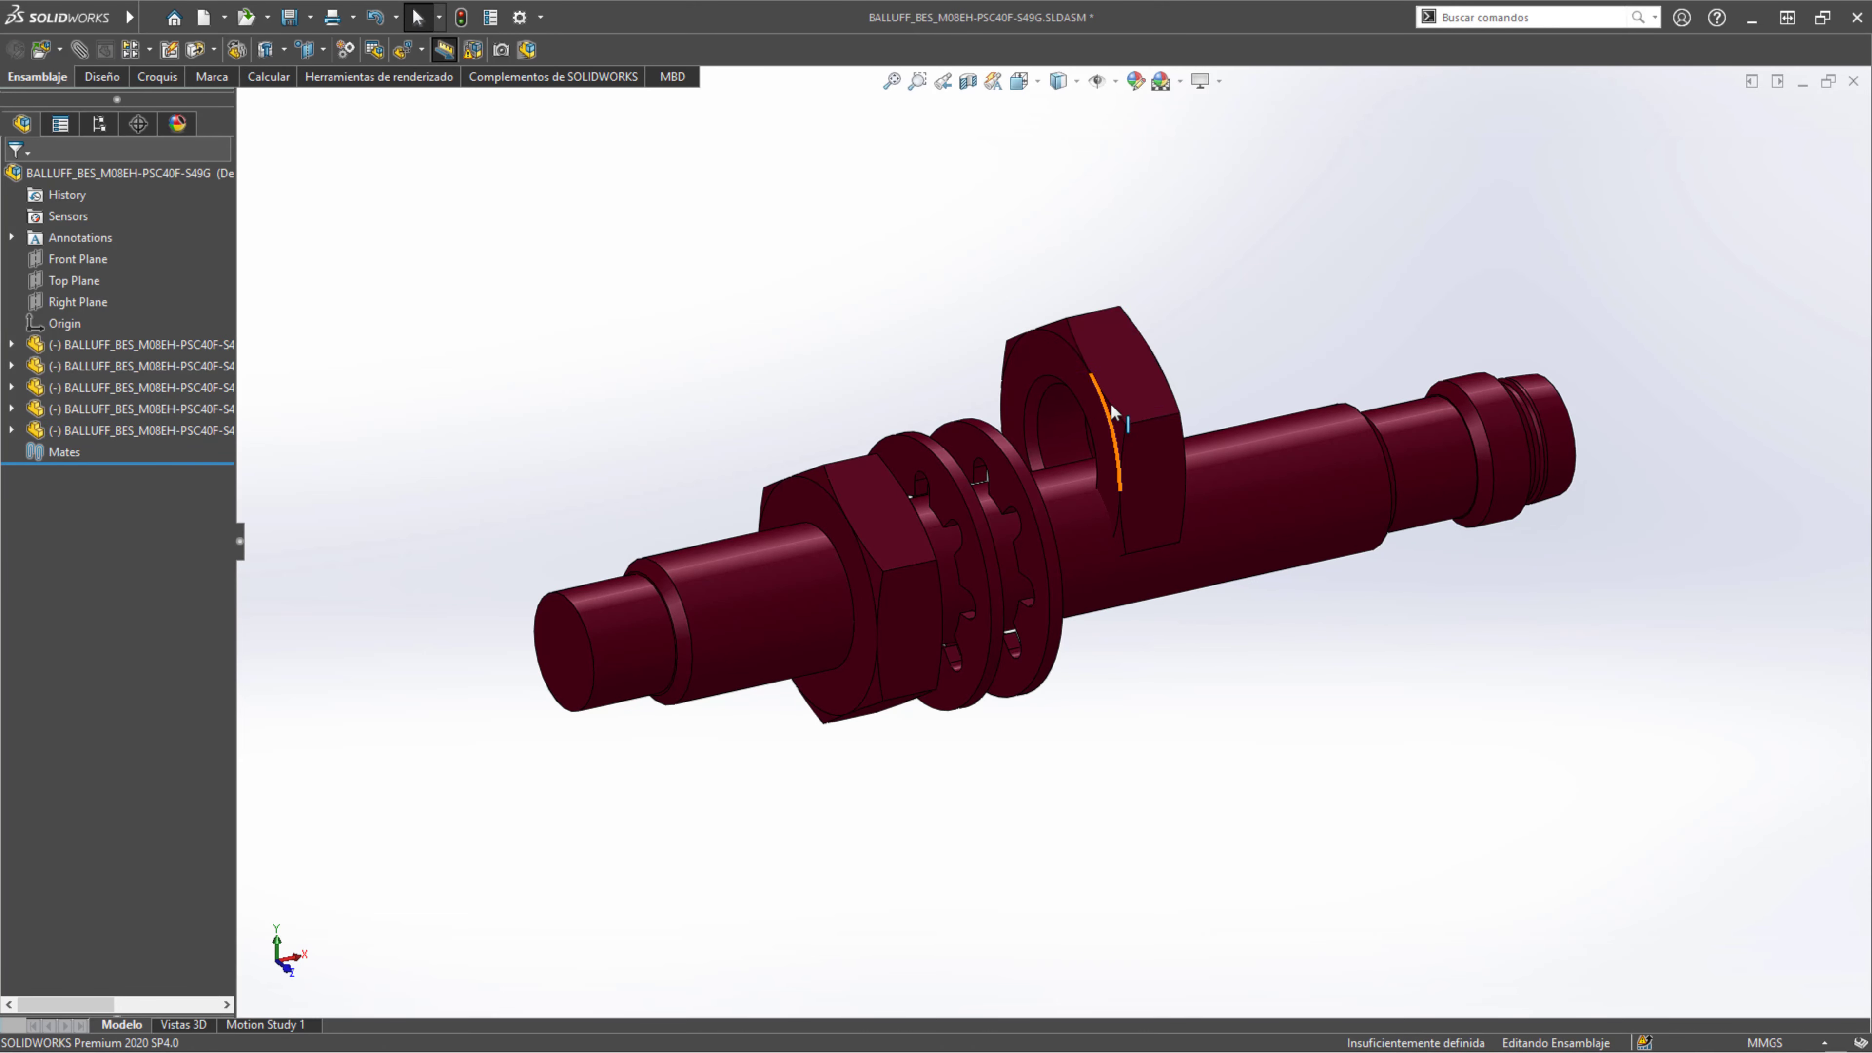
middle_drag(1116, 424, 1015, 486)
scroll(1047, 465, up, 3)
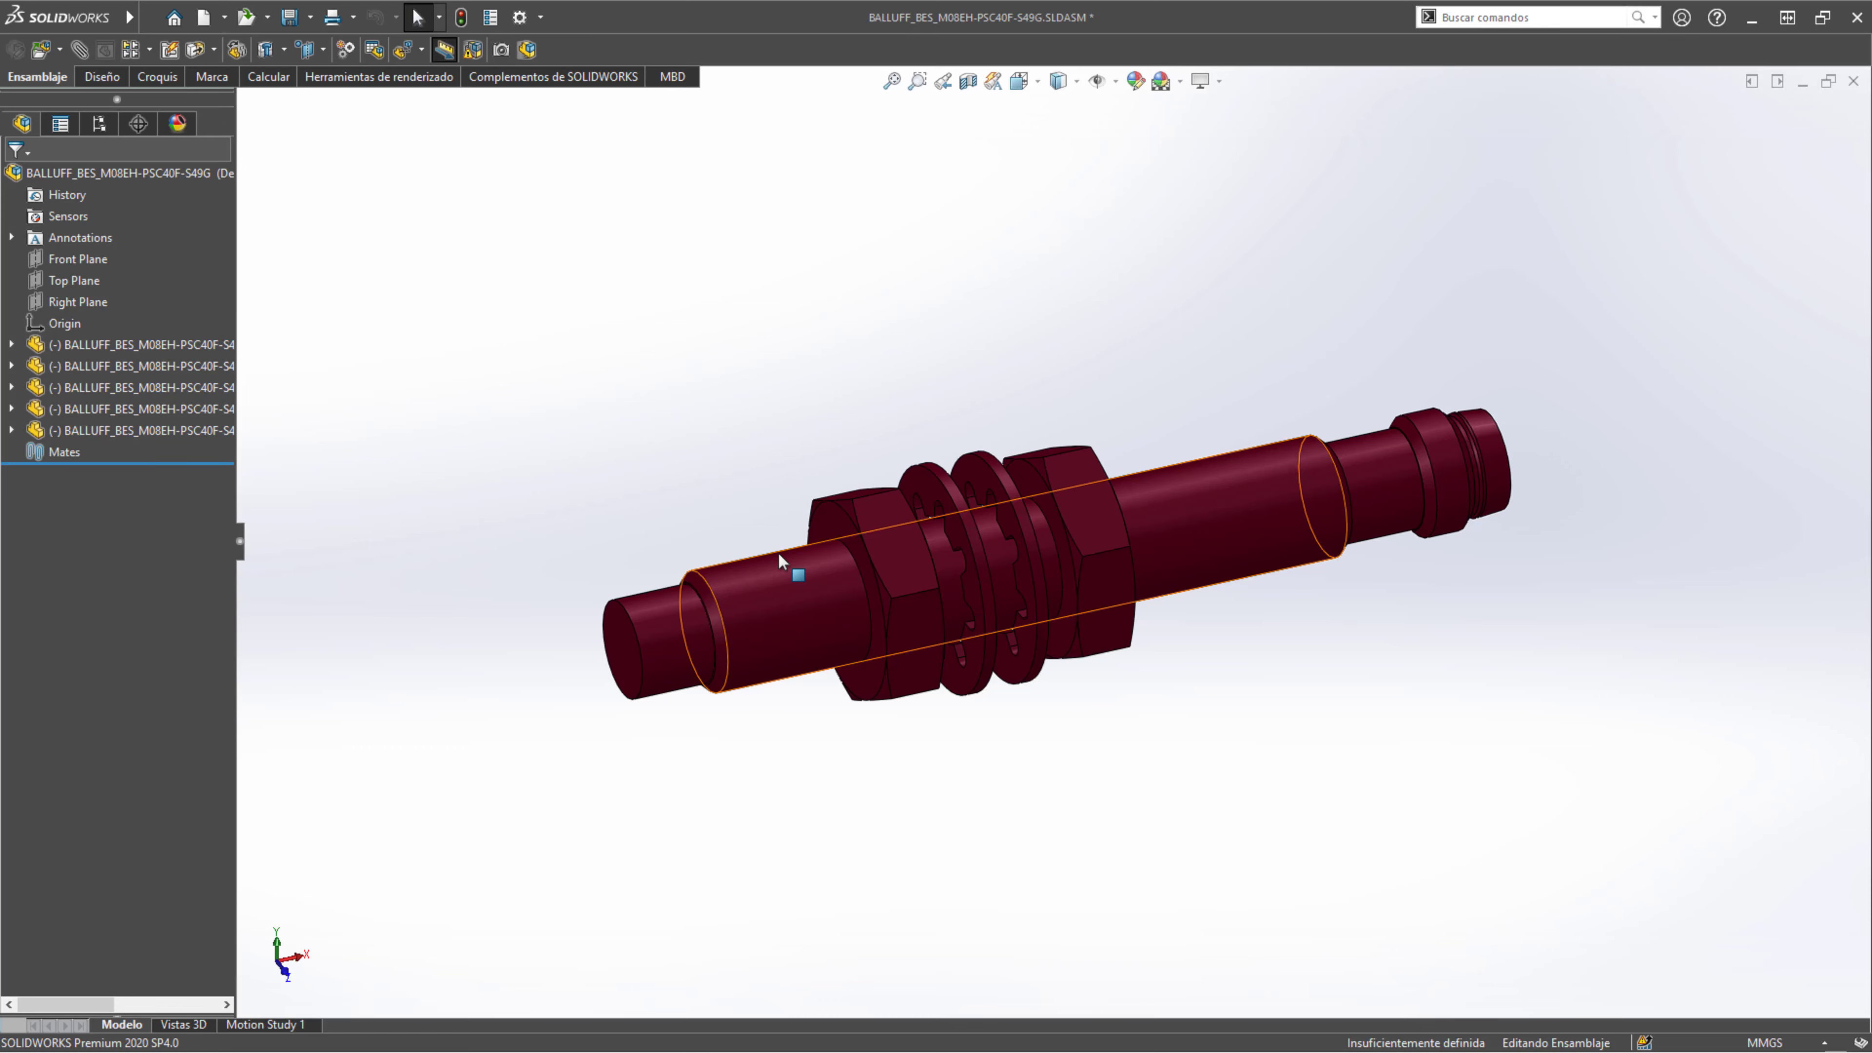
- Open the threaded sensor body component from the assembly as its own part and inspect it
scroll(816, 562, down, 5)
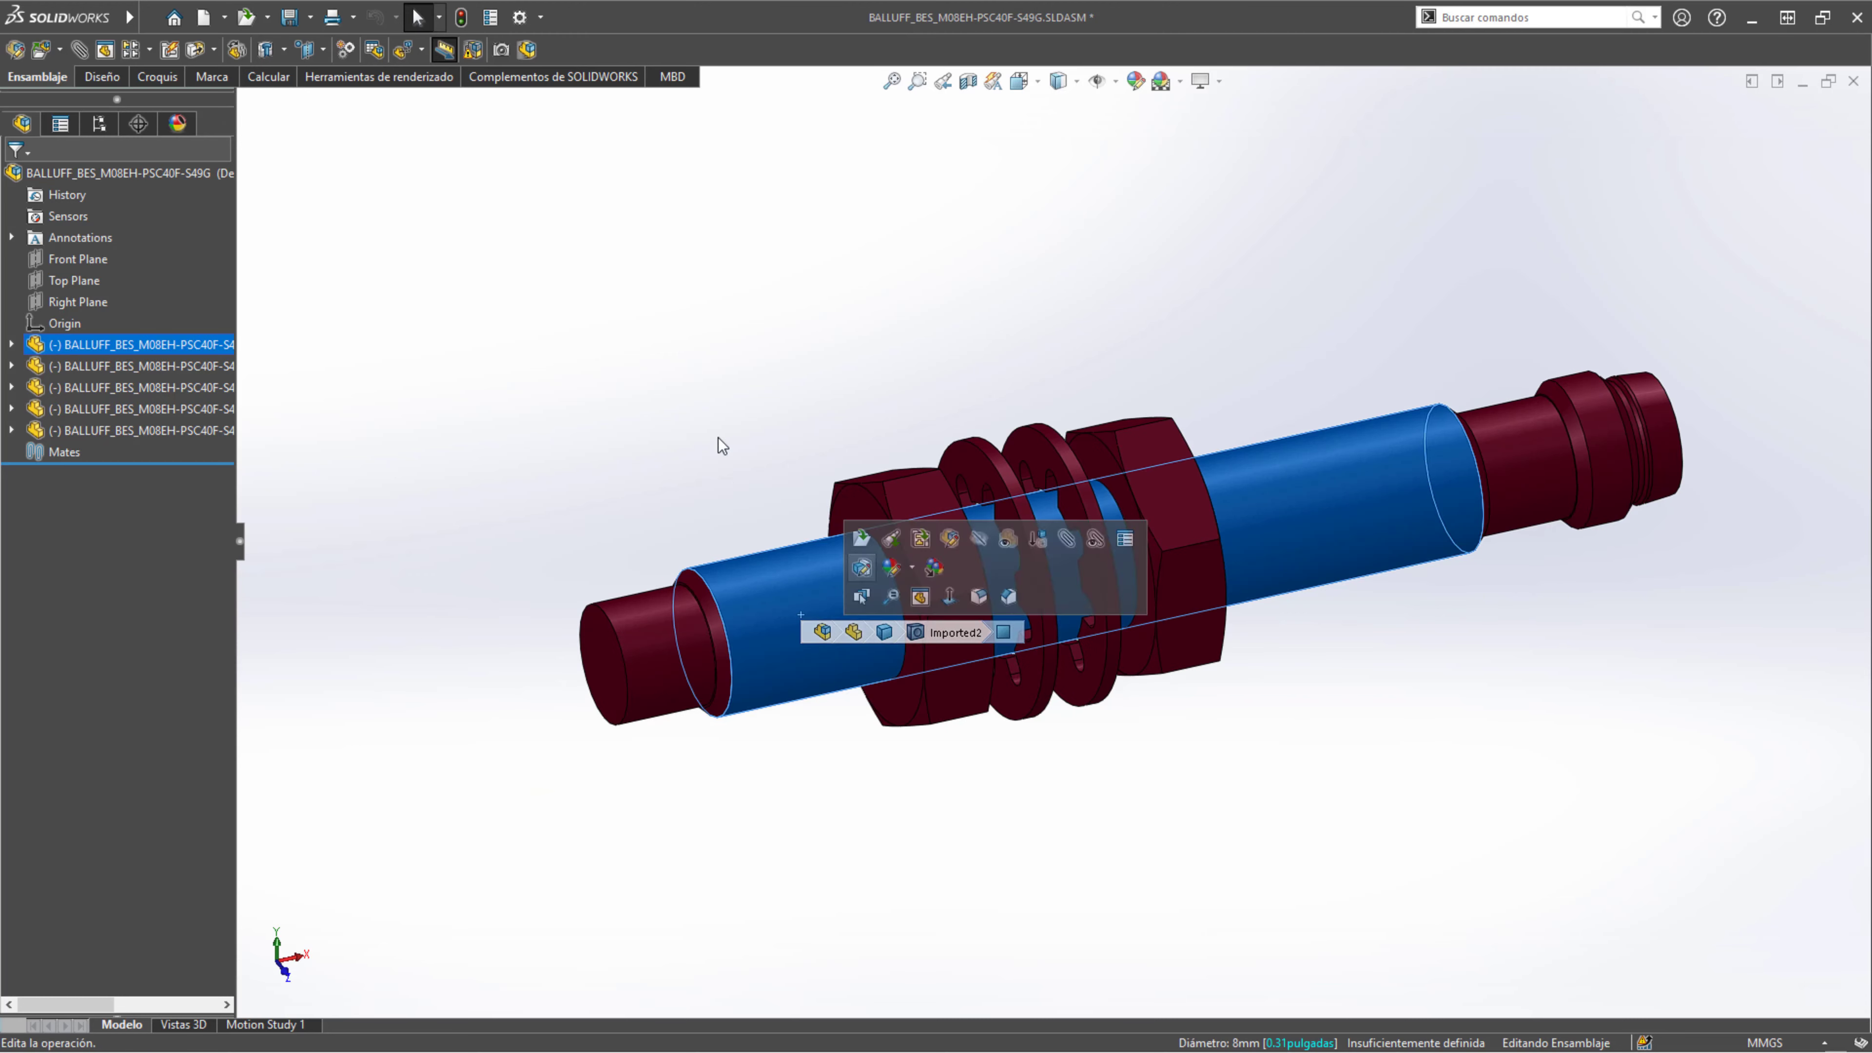
click(707, 322)
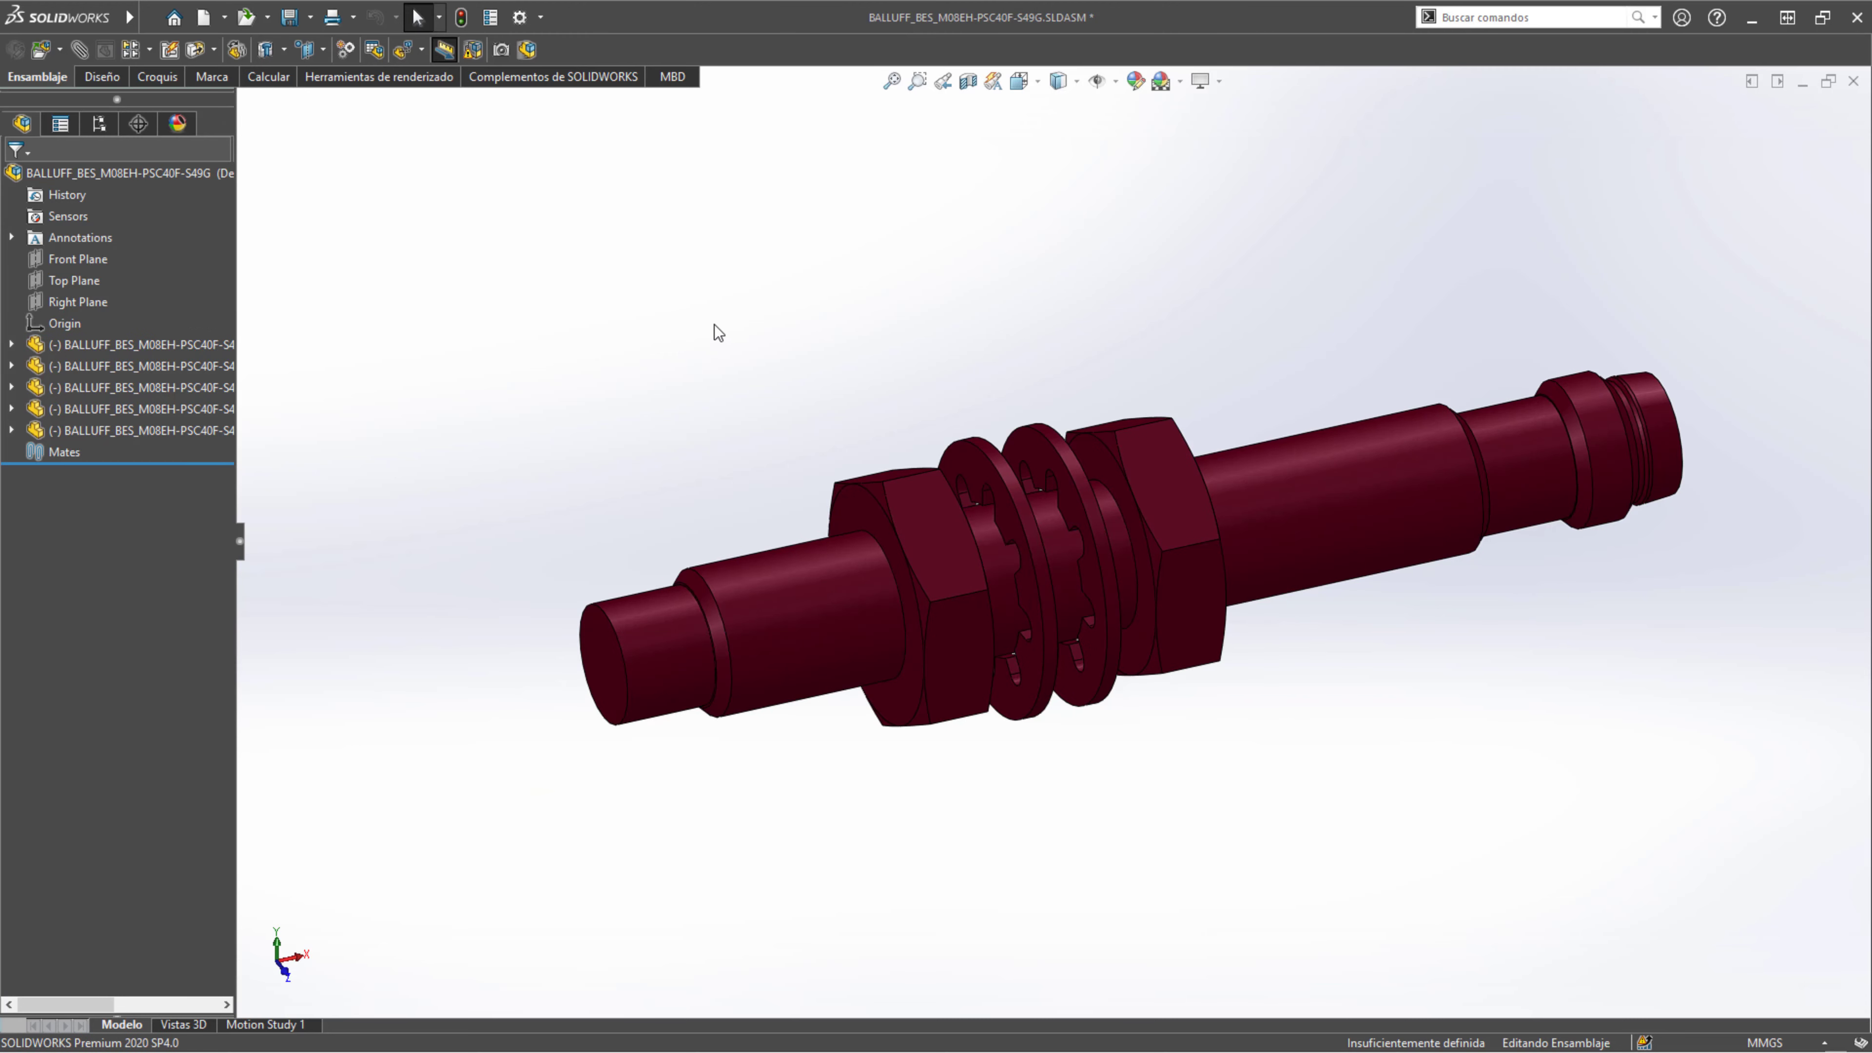
click(768, 583)
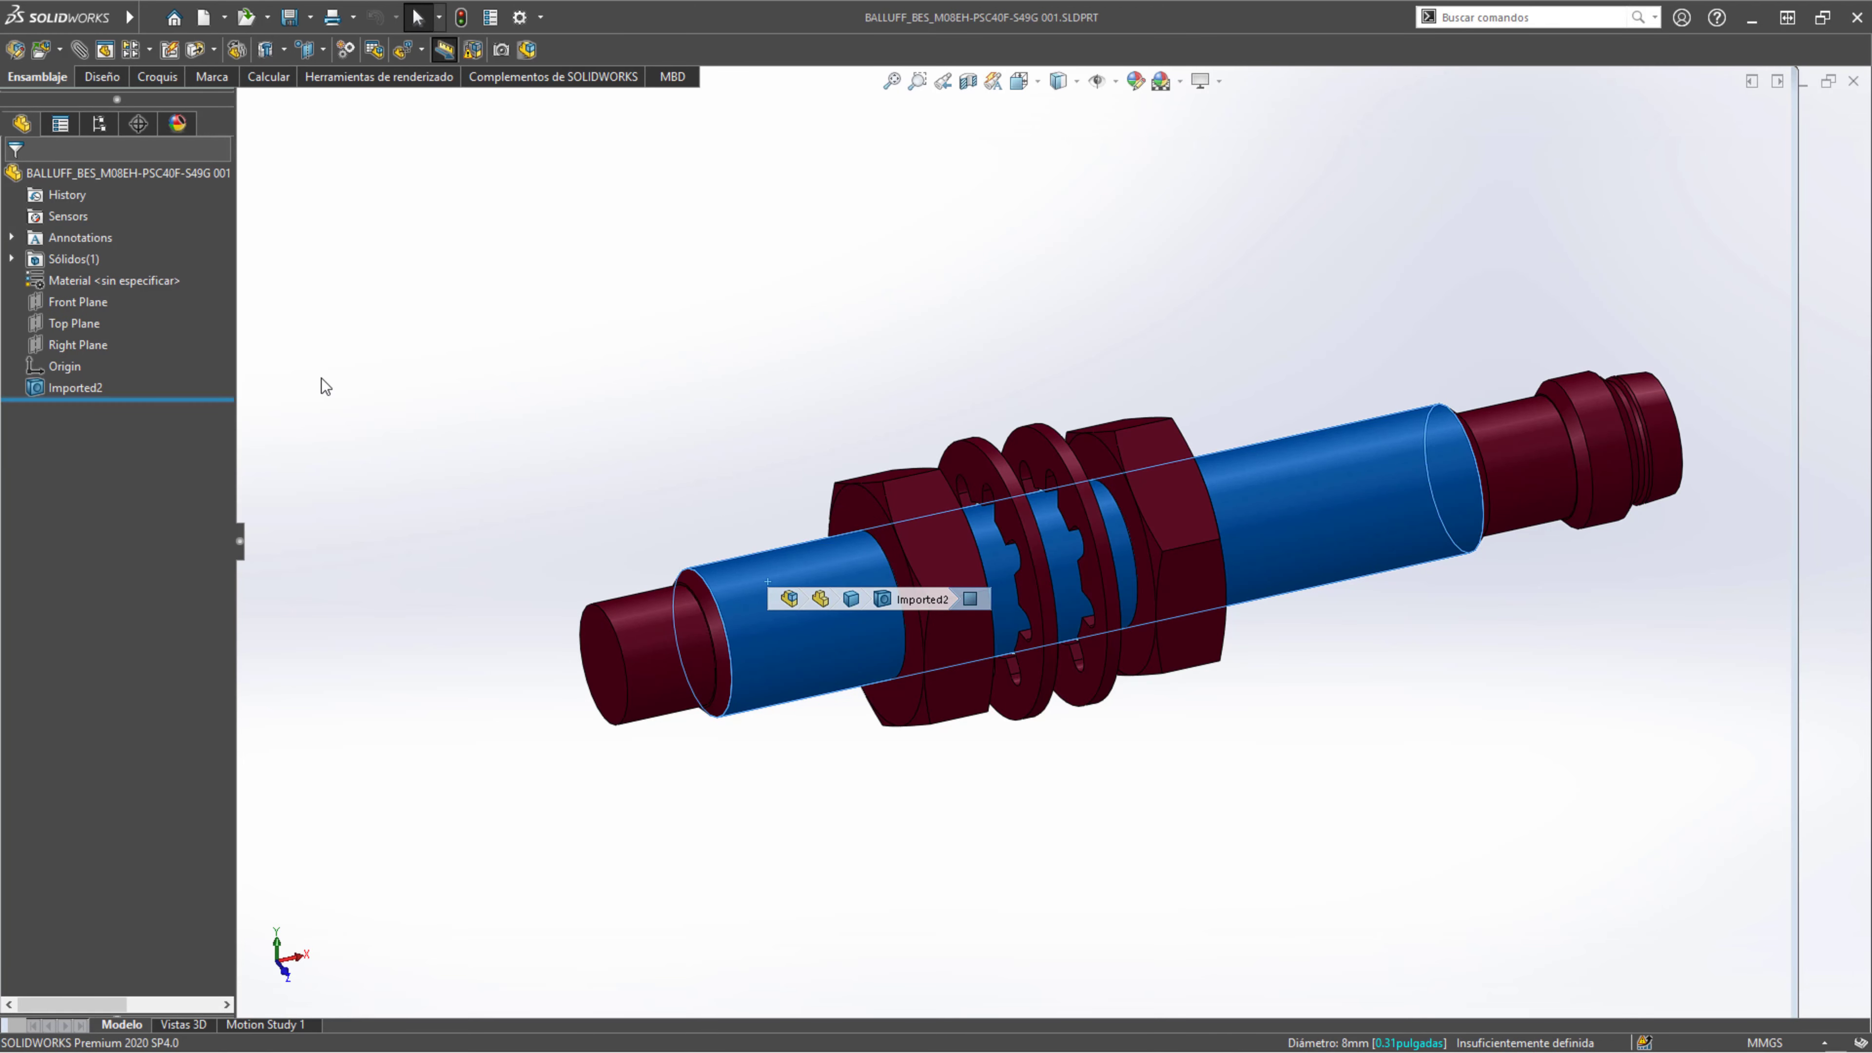
scroll(1107, 604, down, 3)
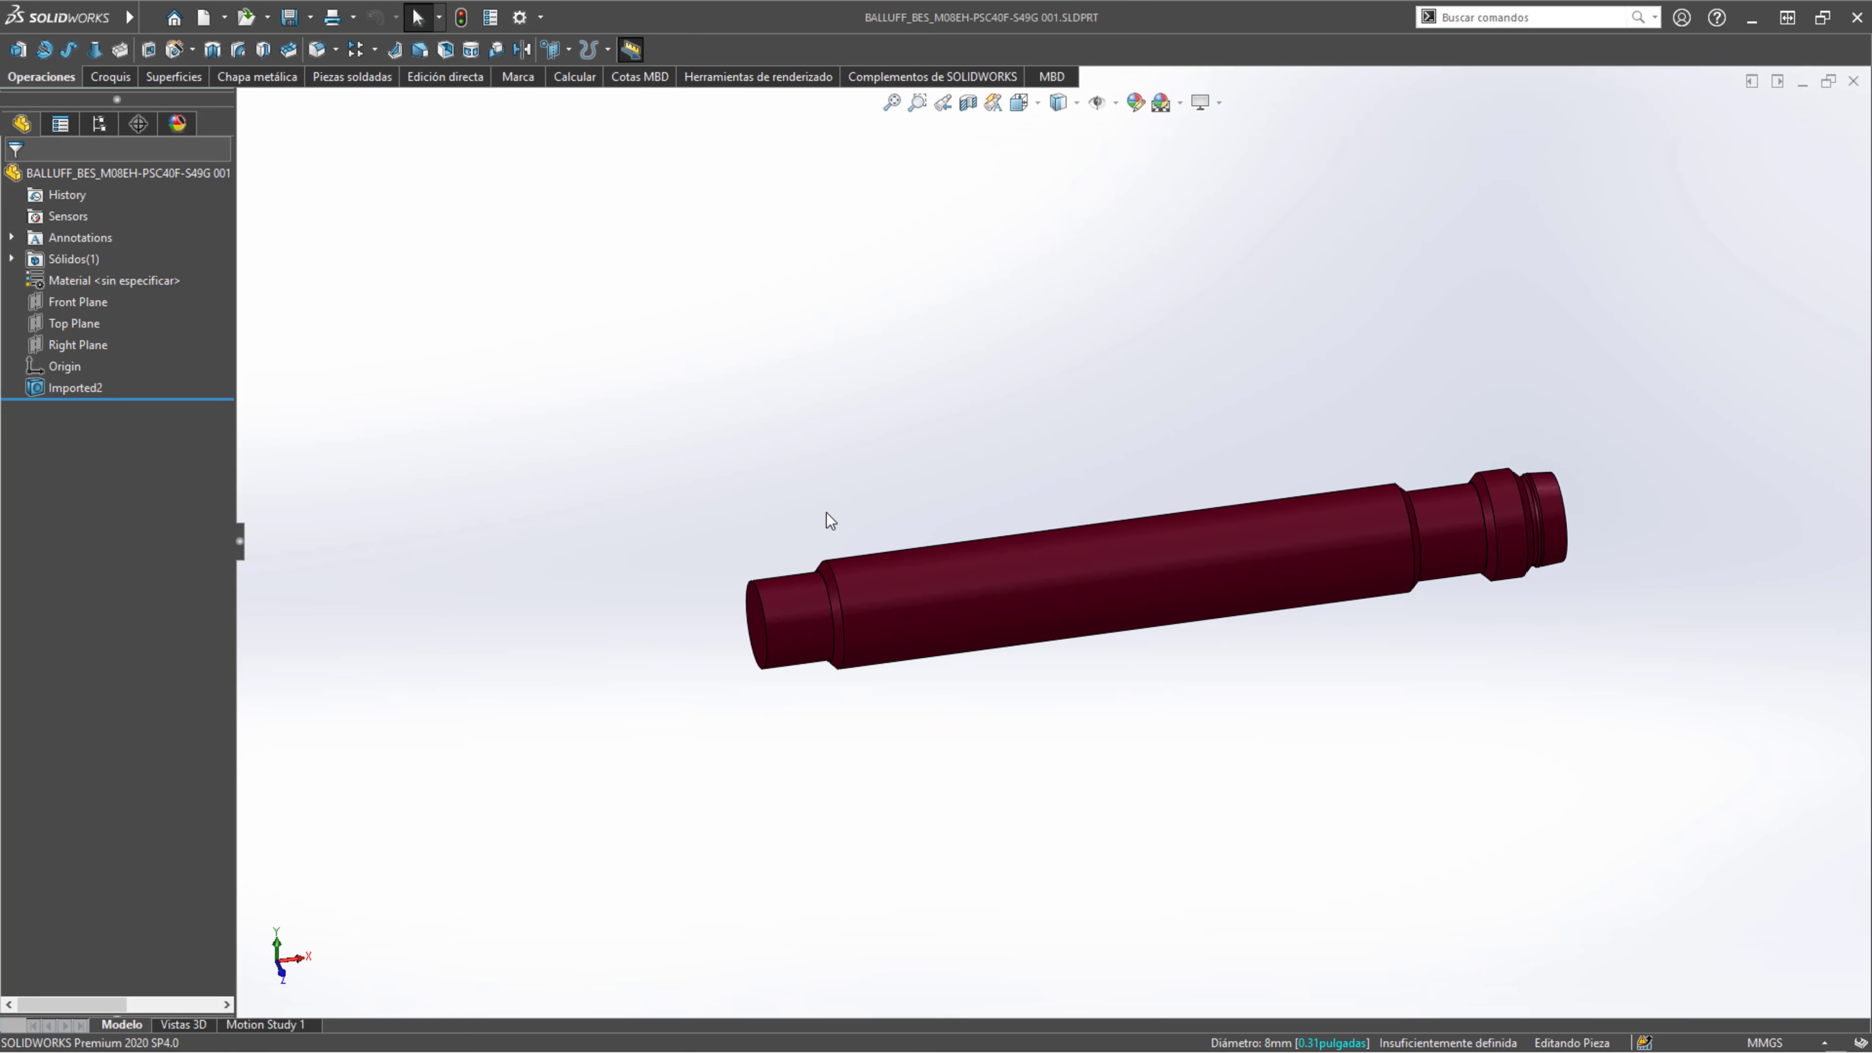
middle_drag(883, 551, 919, 512)
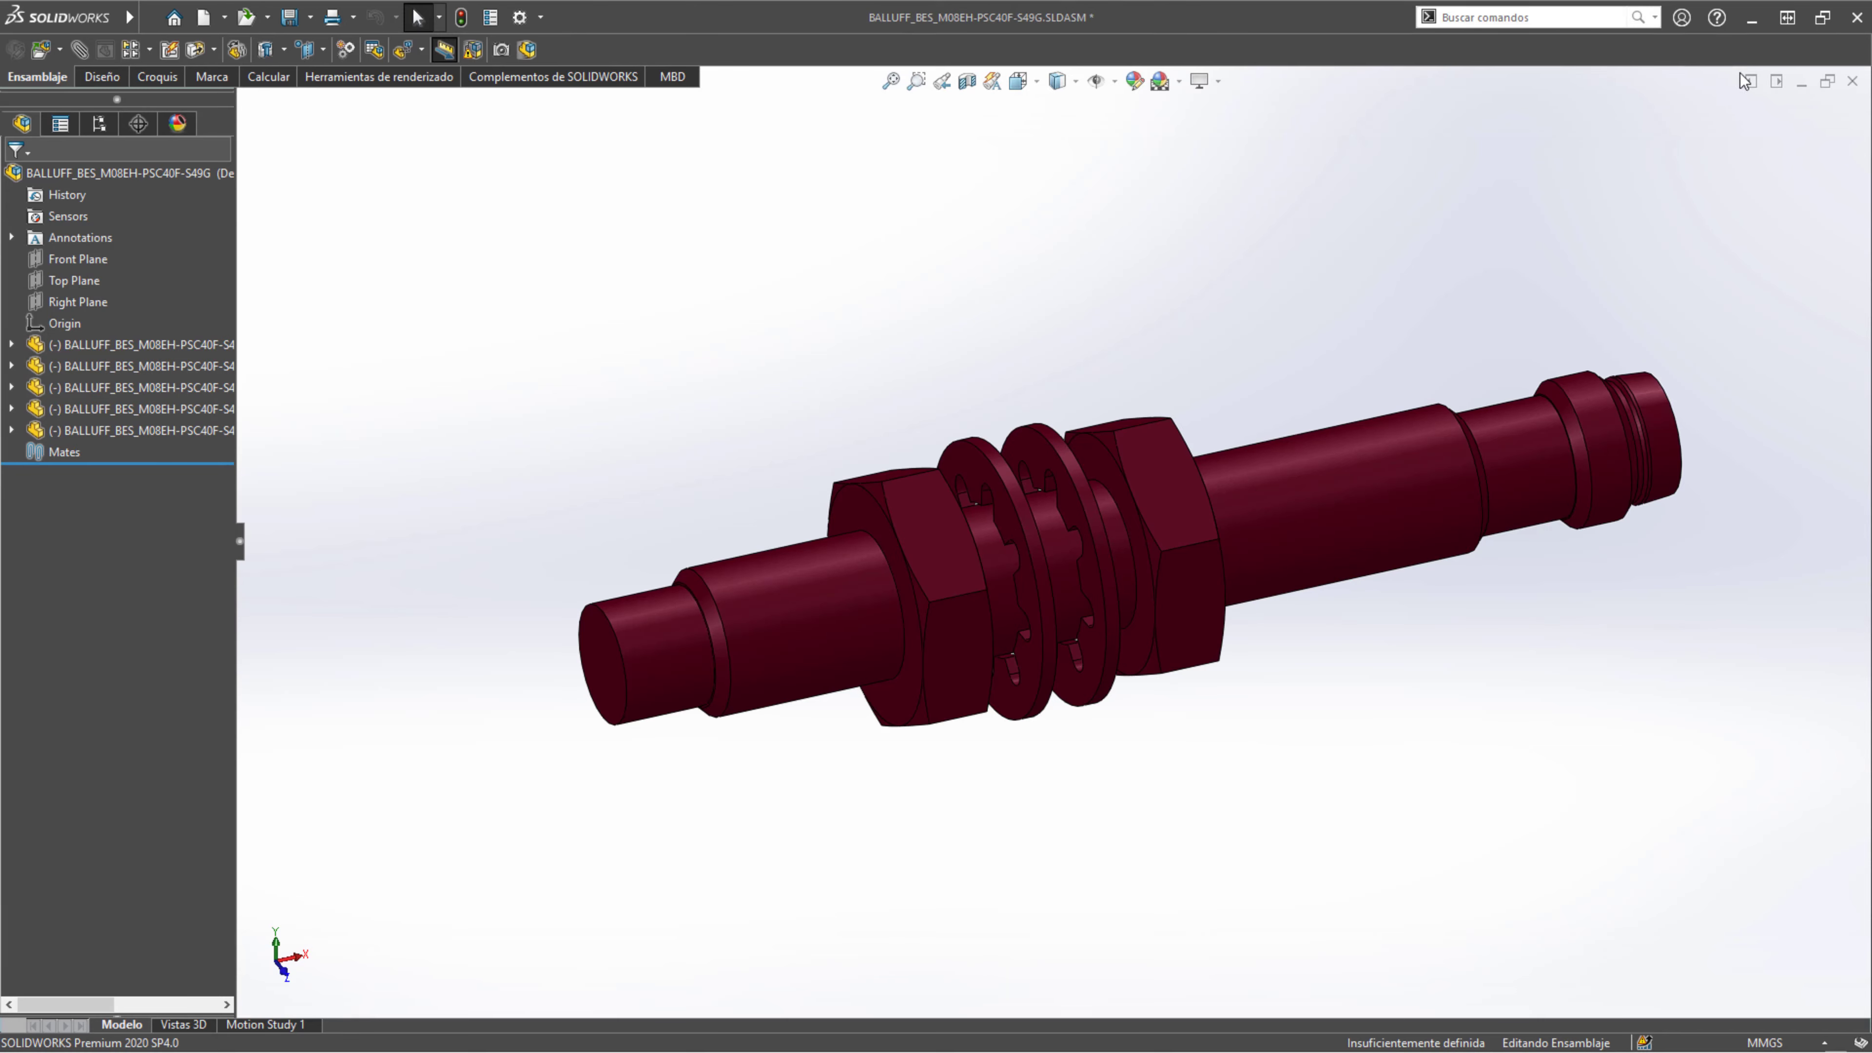
- Close the sensor assembly and show the sensor body part in isometric view
click(1852, 82)
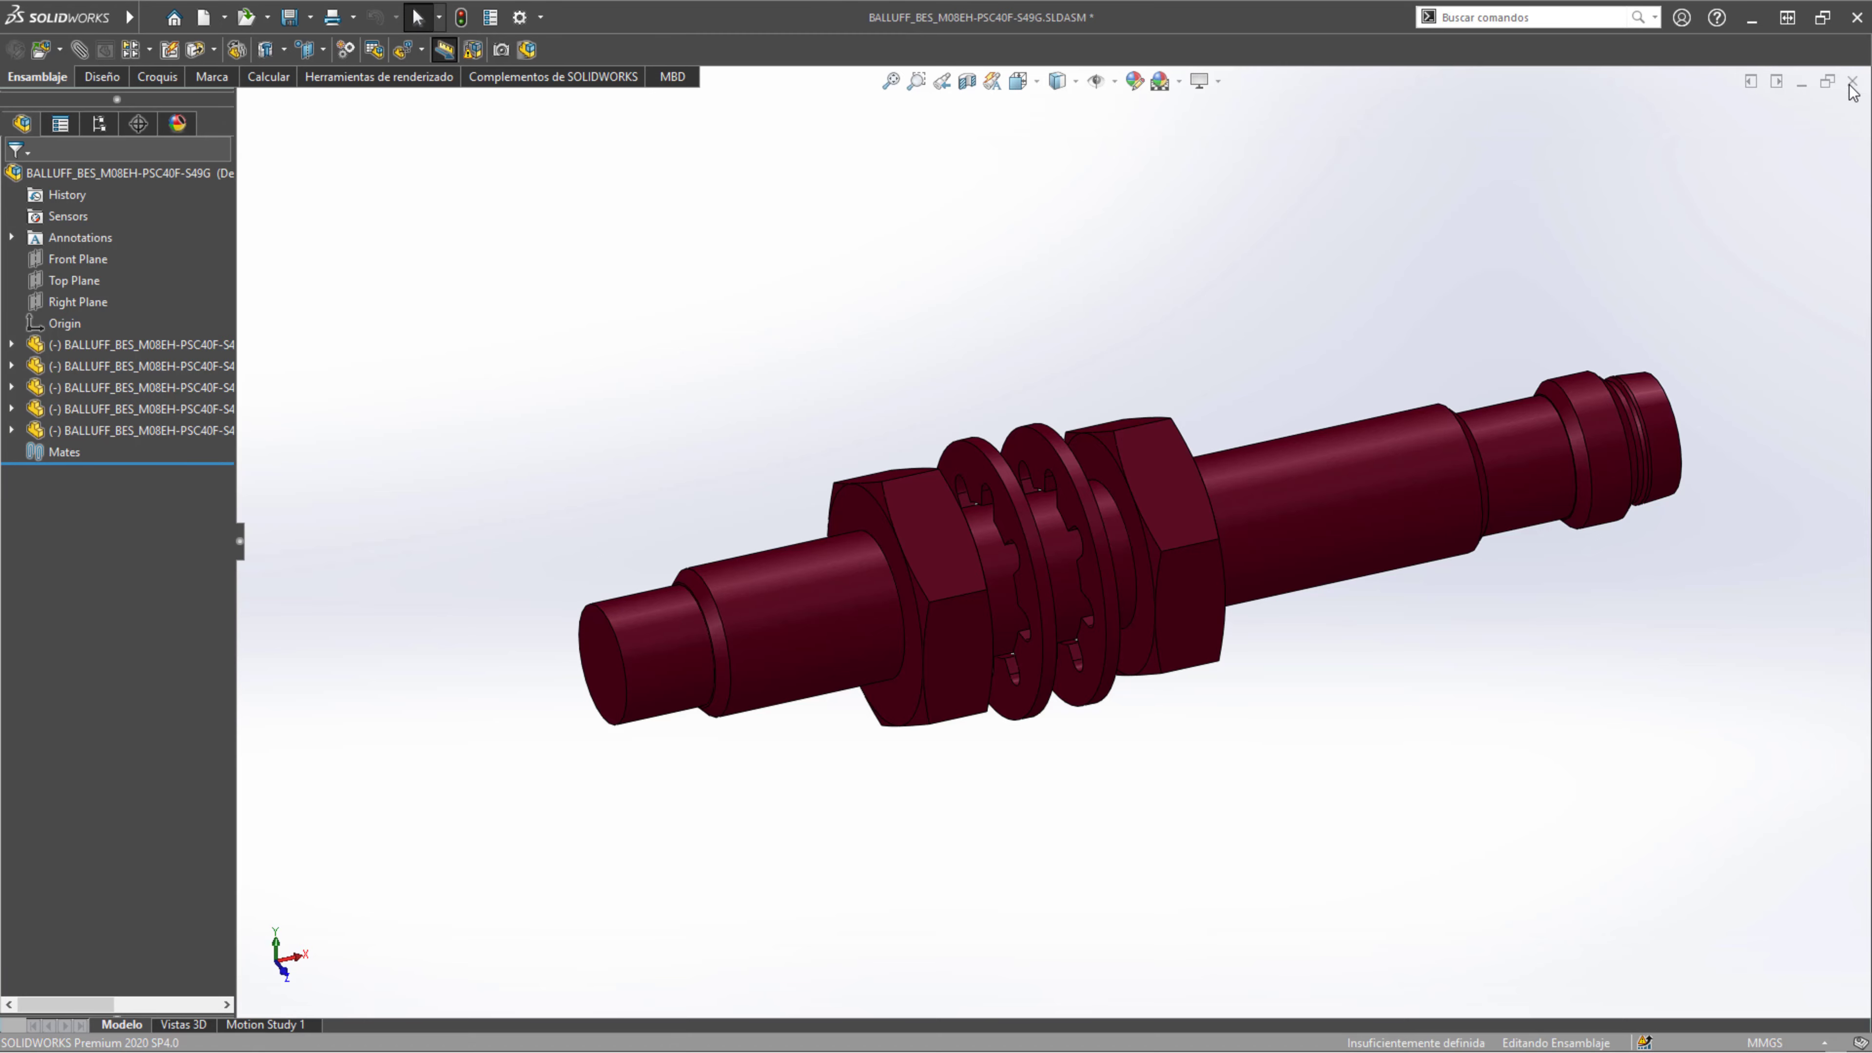
click(830, 557)
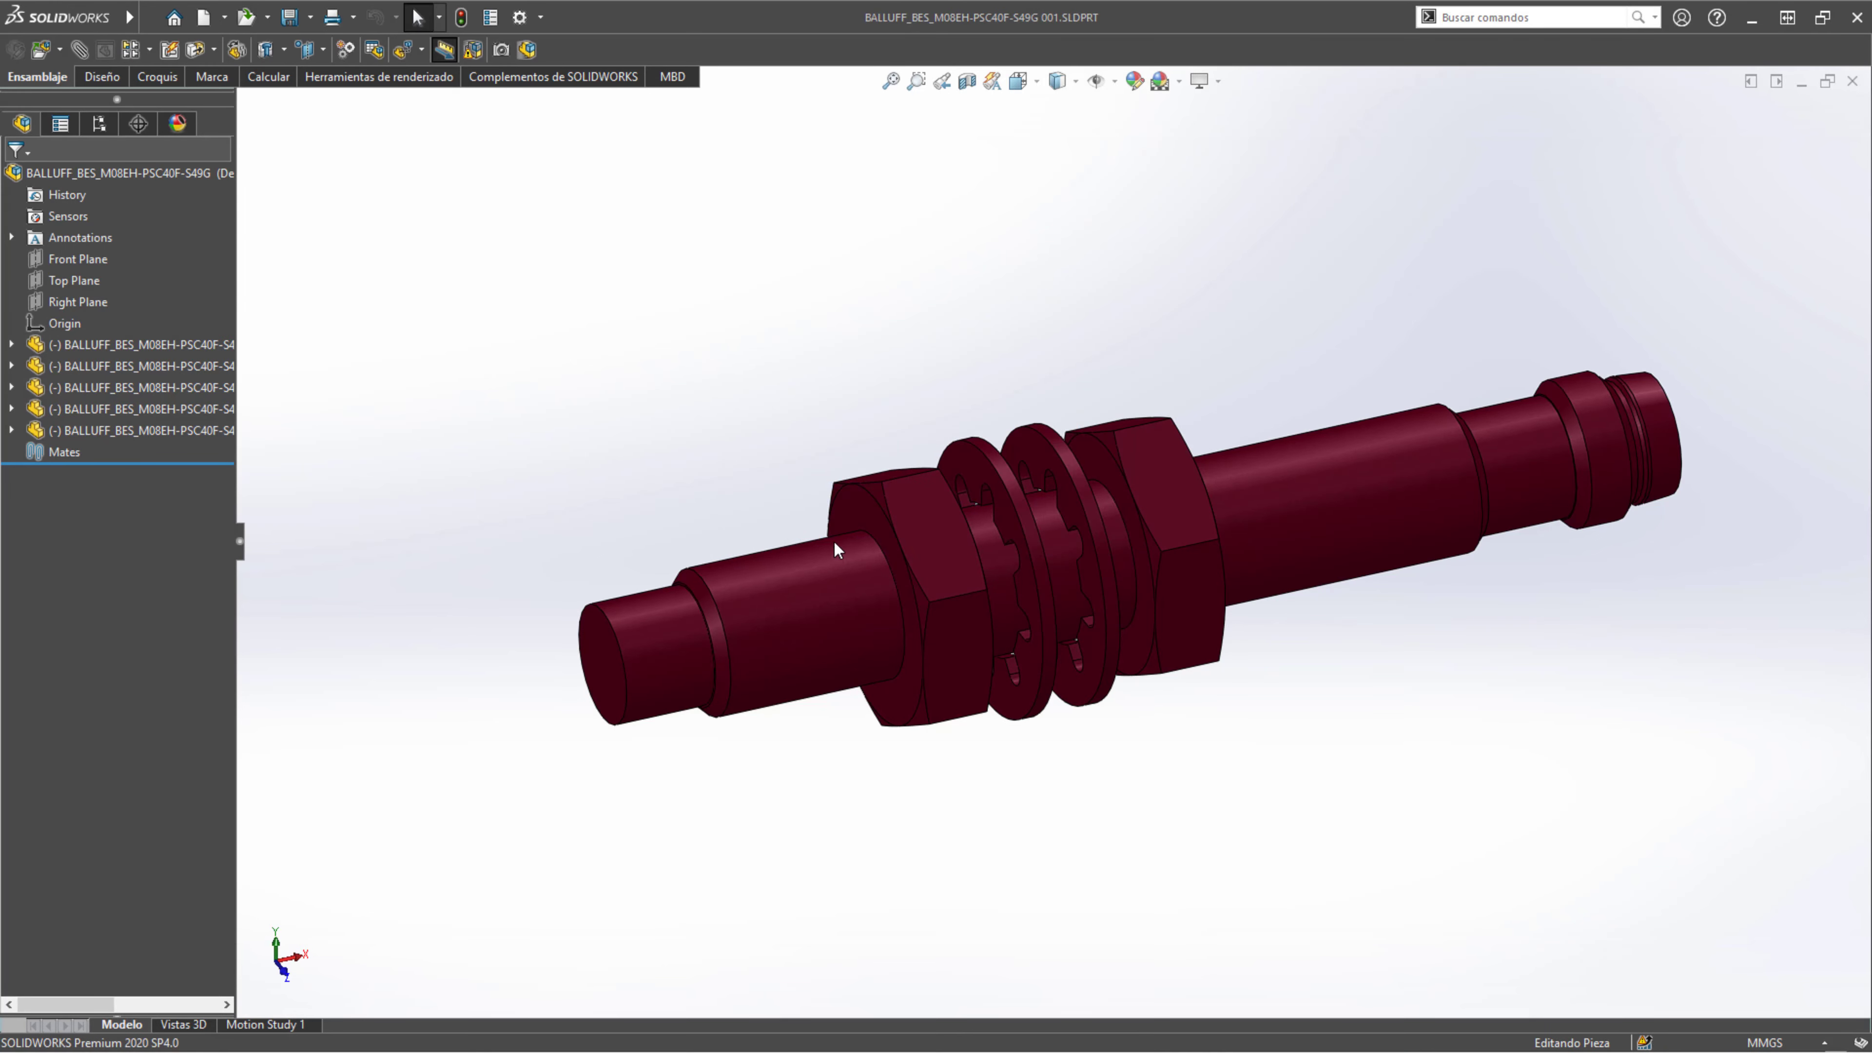
middle_drag(957, 584, 970, 622)
scroll(1028, 544, down, 4)
scroll(917, 439, up, 3)
key(ctrl+7)
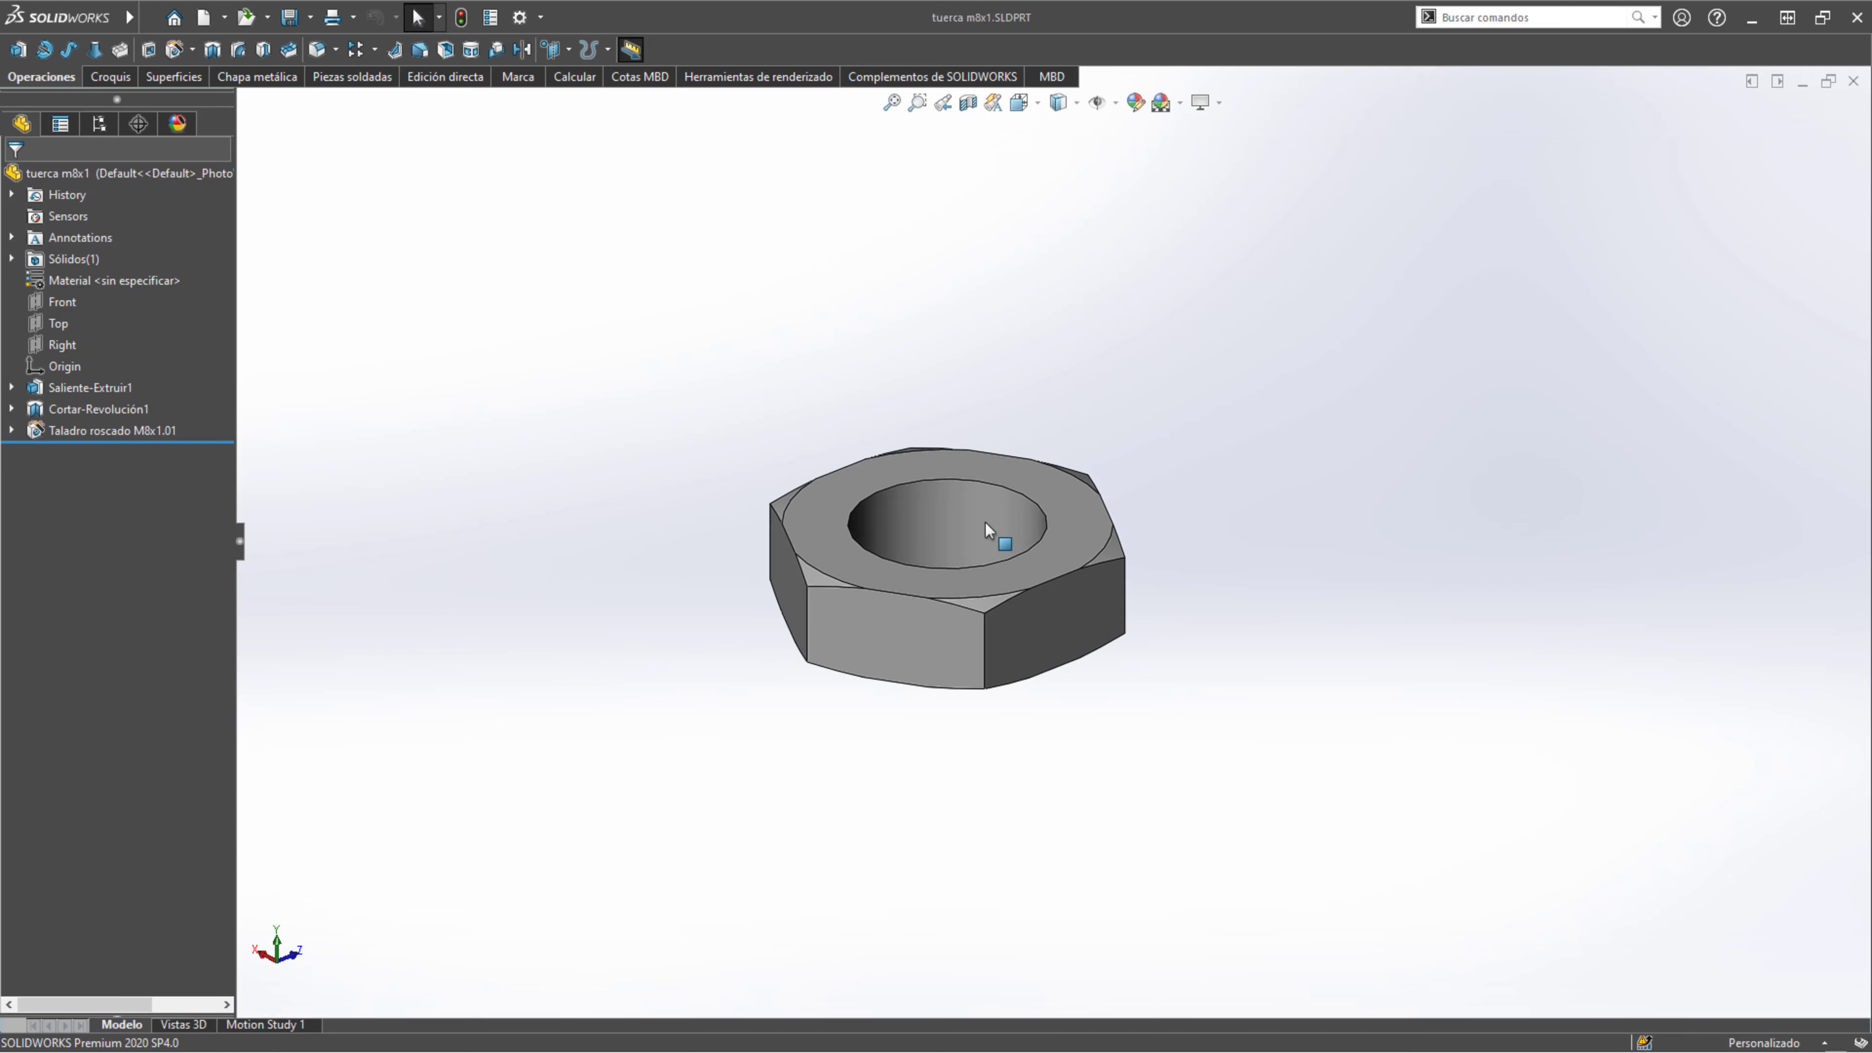
- Inspect the tuerca m8x1 nut, and open the recent part rondana sensor to examine the washer
middle_drag(991, 528, 1217, 583)
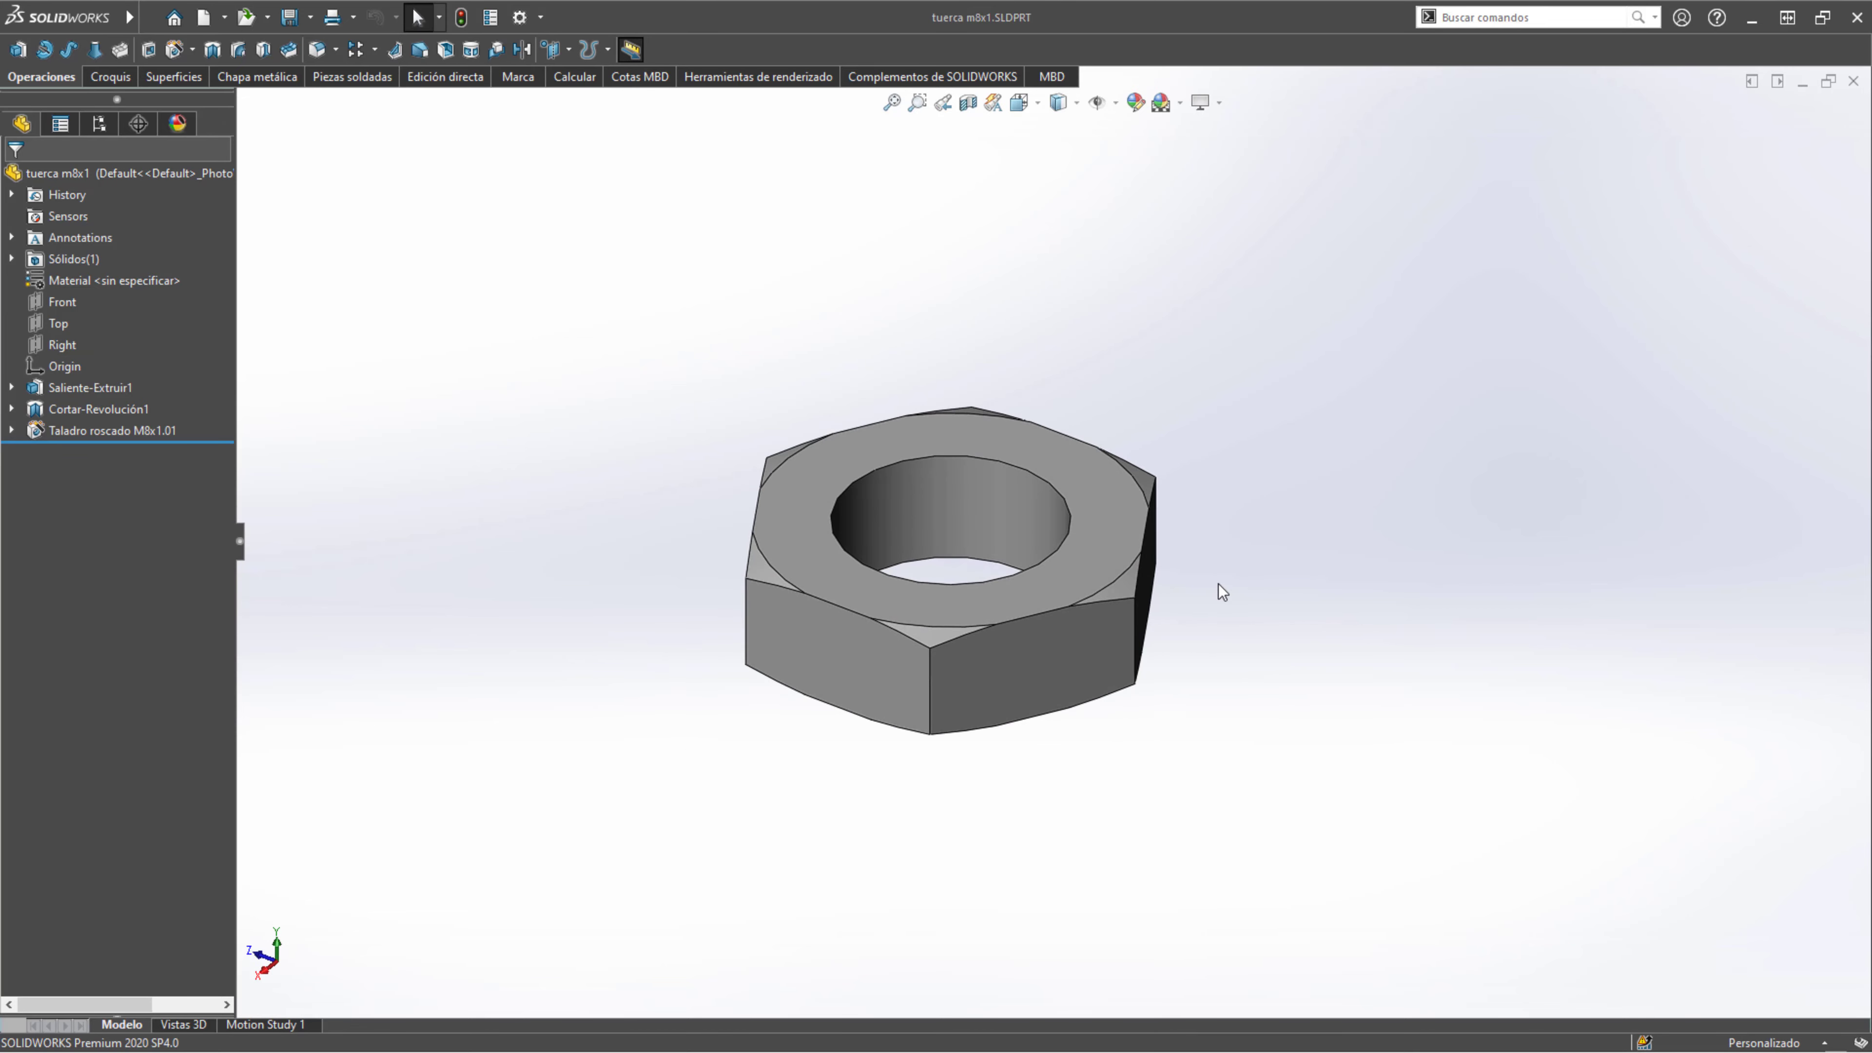
scroll(962, 502, down, 3)
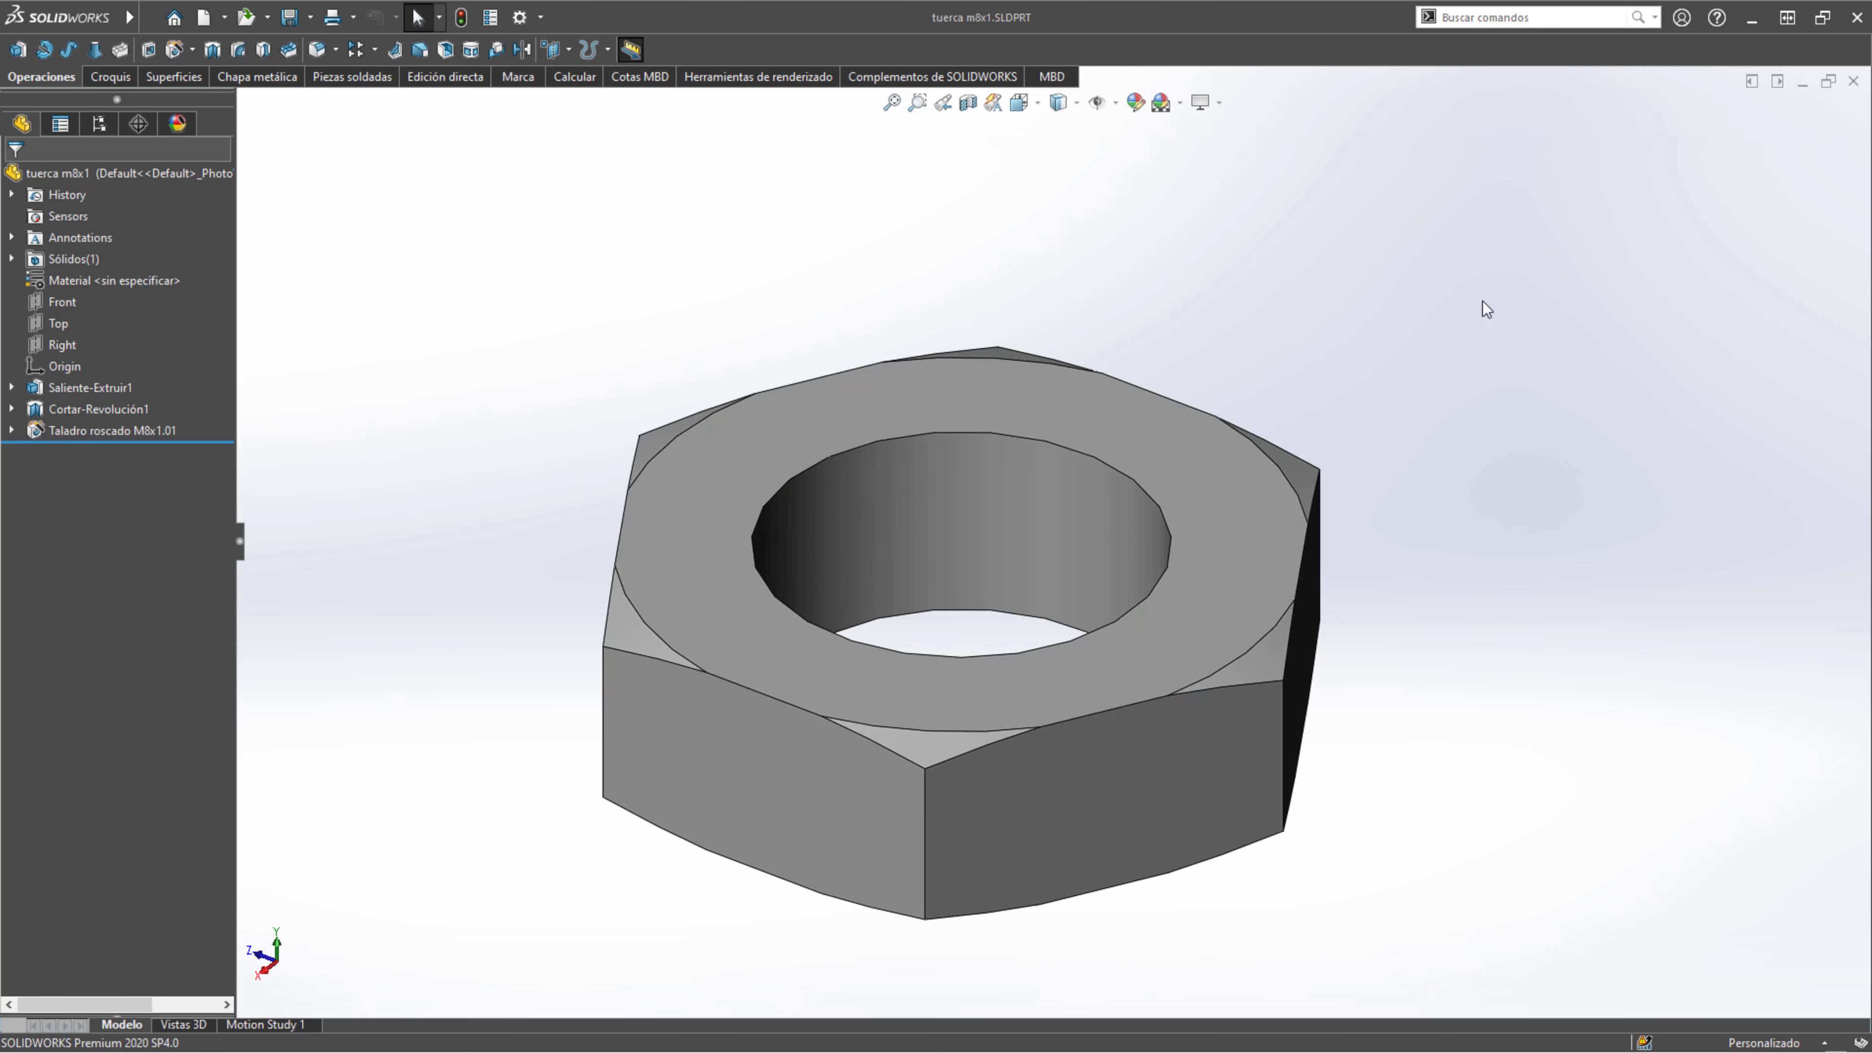
key(r)
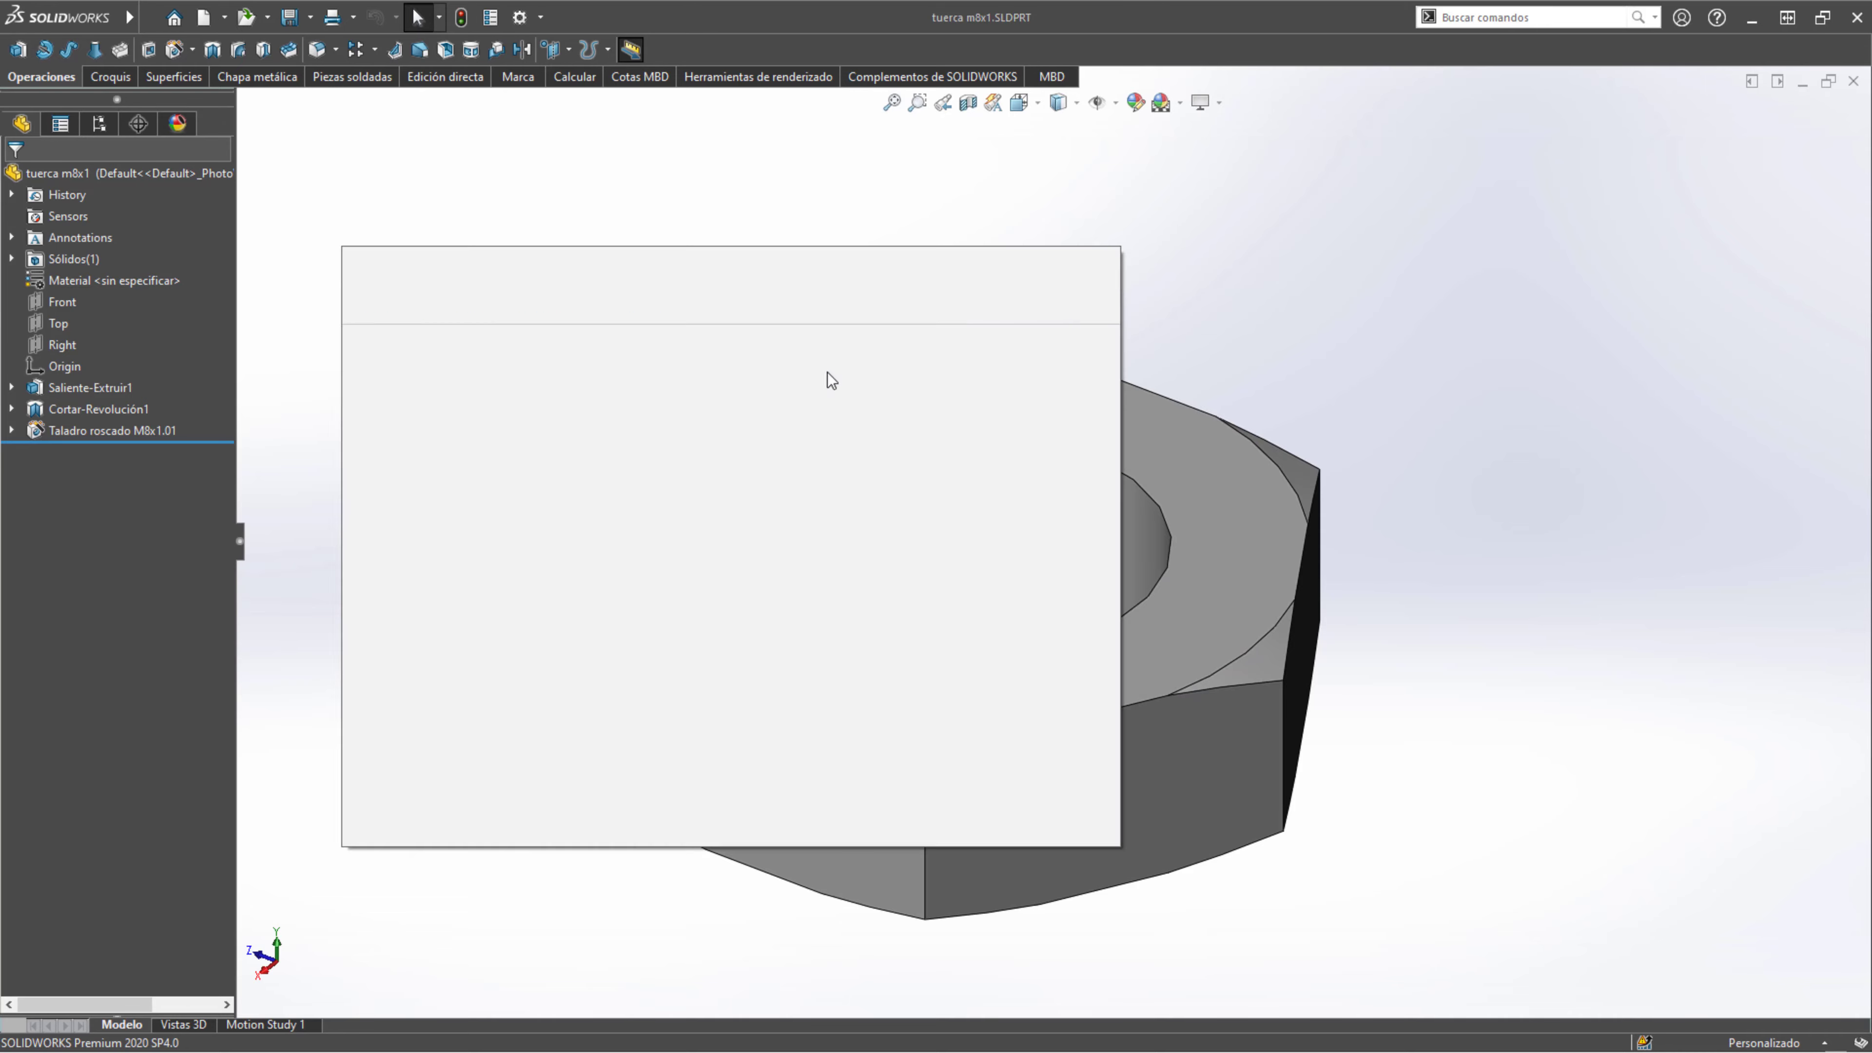
click(703, 470)
middle_drag(1001, 533, 1119, 548)
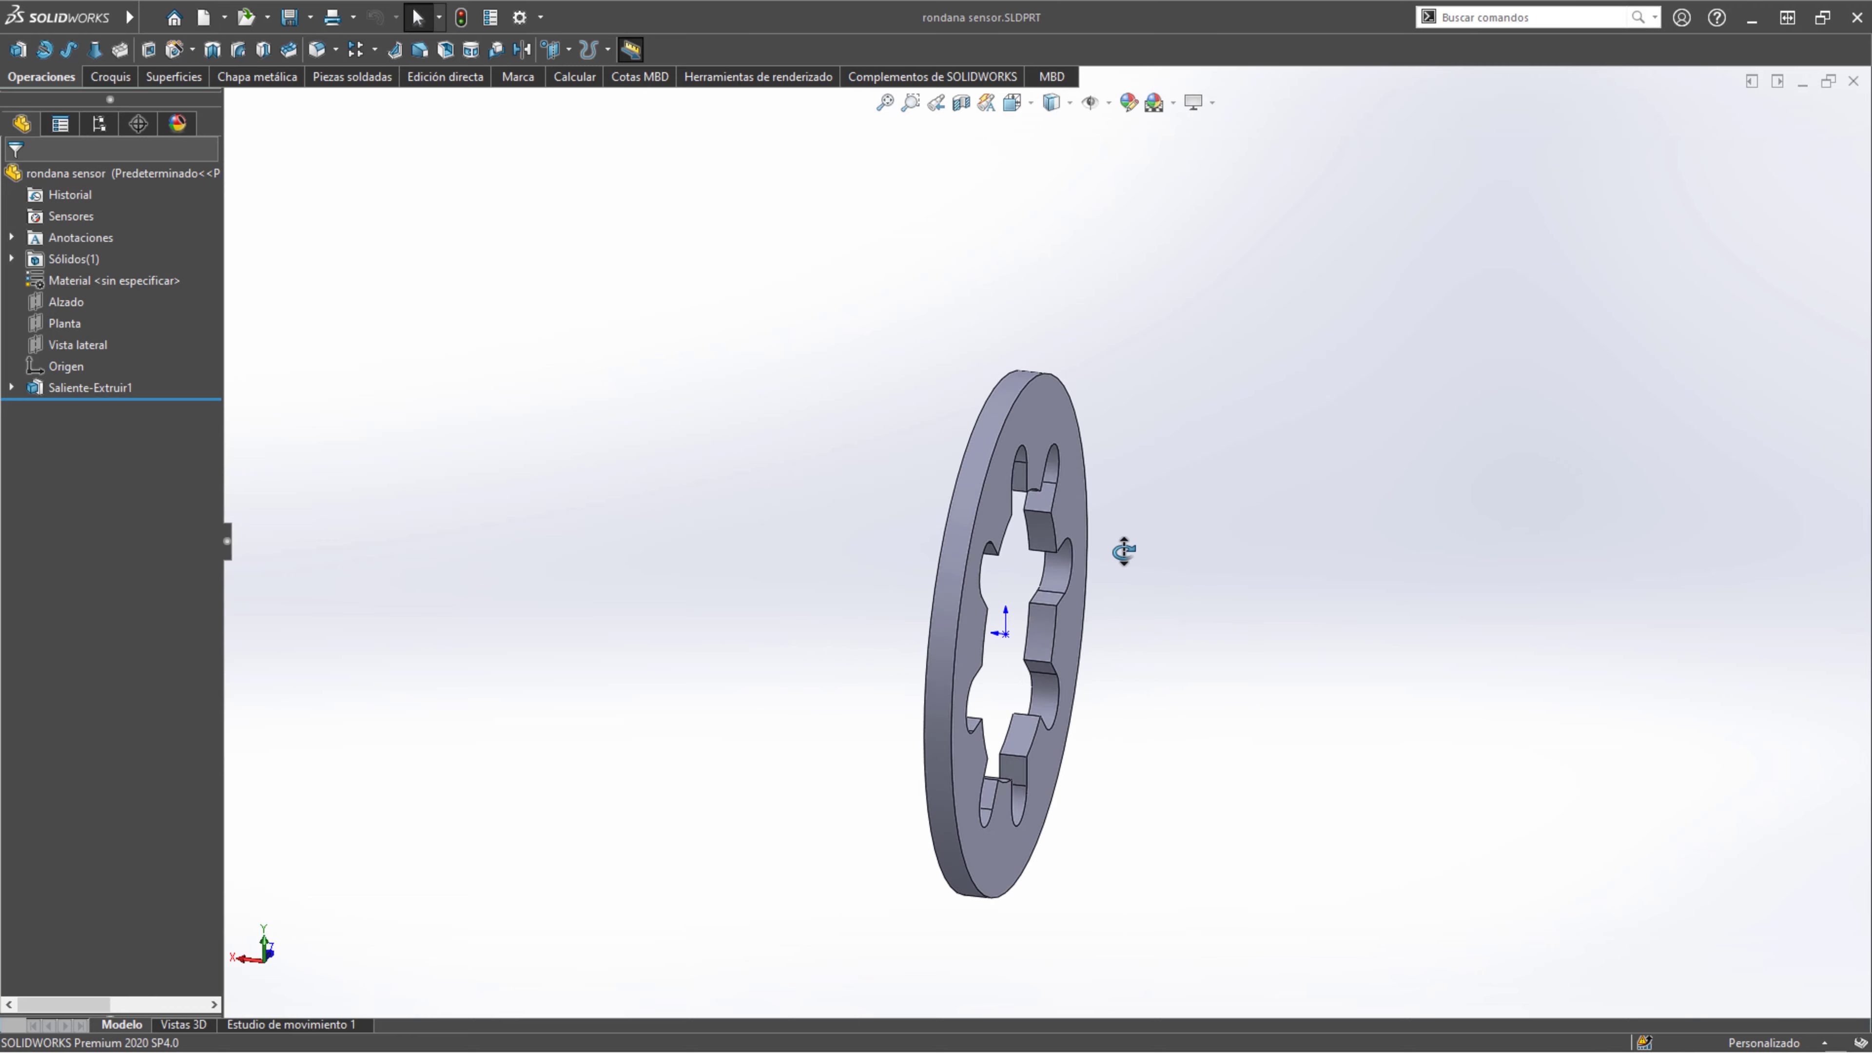
middle_drag(941, 473, 736, 456)
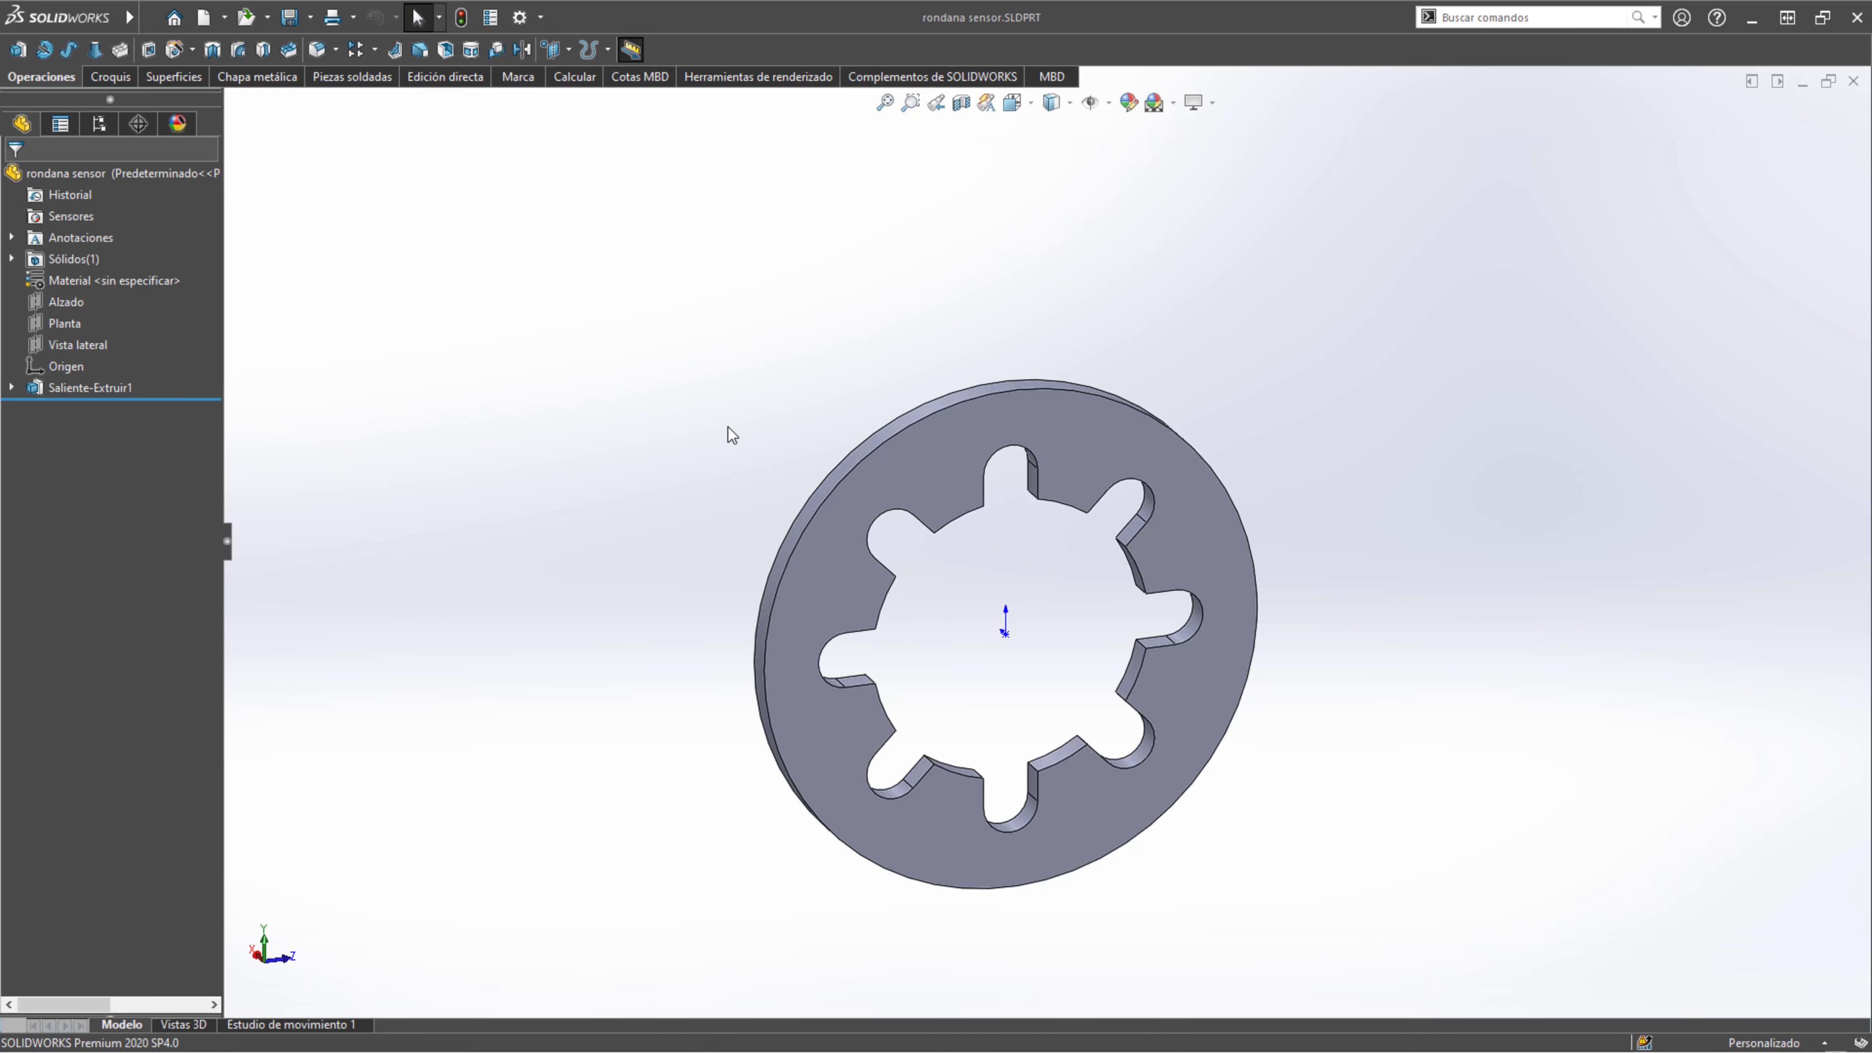
- Switch back to the sensor body part BALLUFF_BES_M08EH-PSC40F-S49G 001
key(ctrl+Tab)
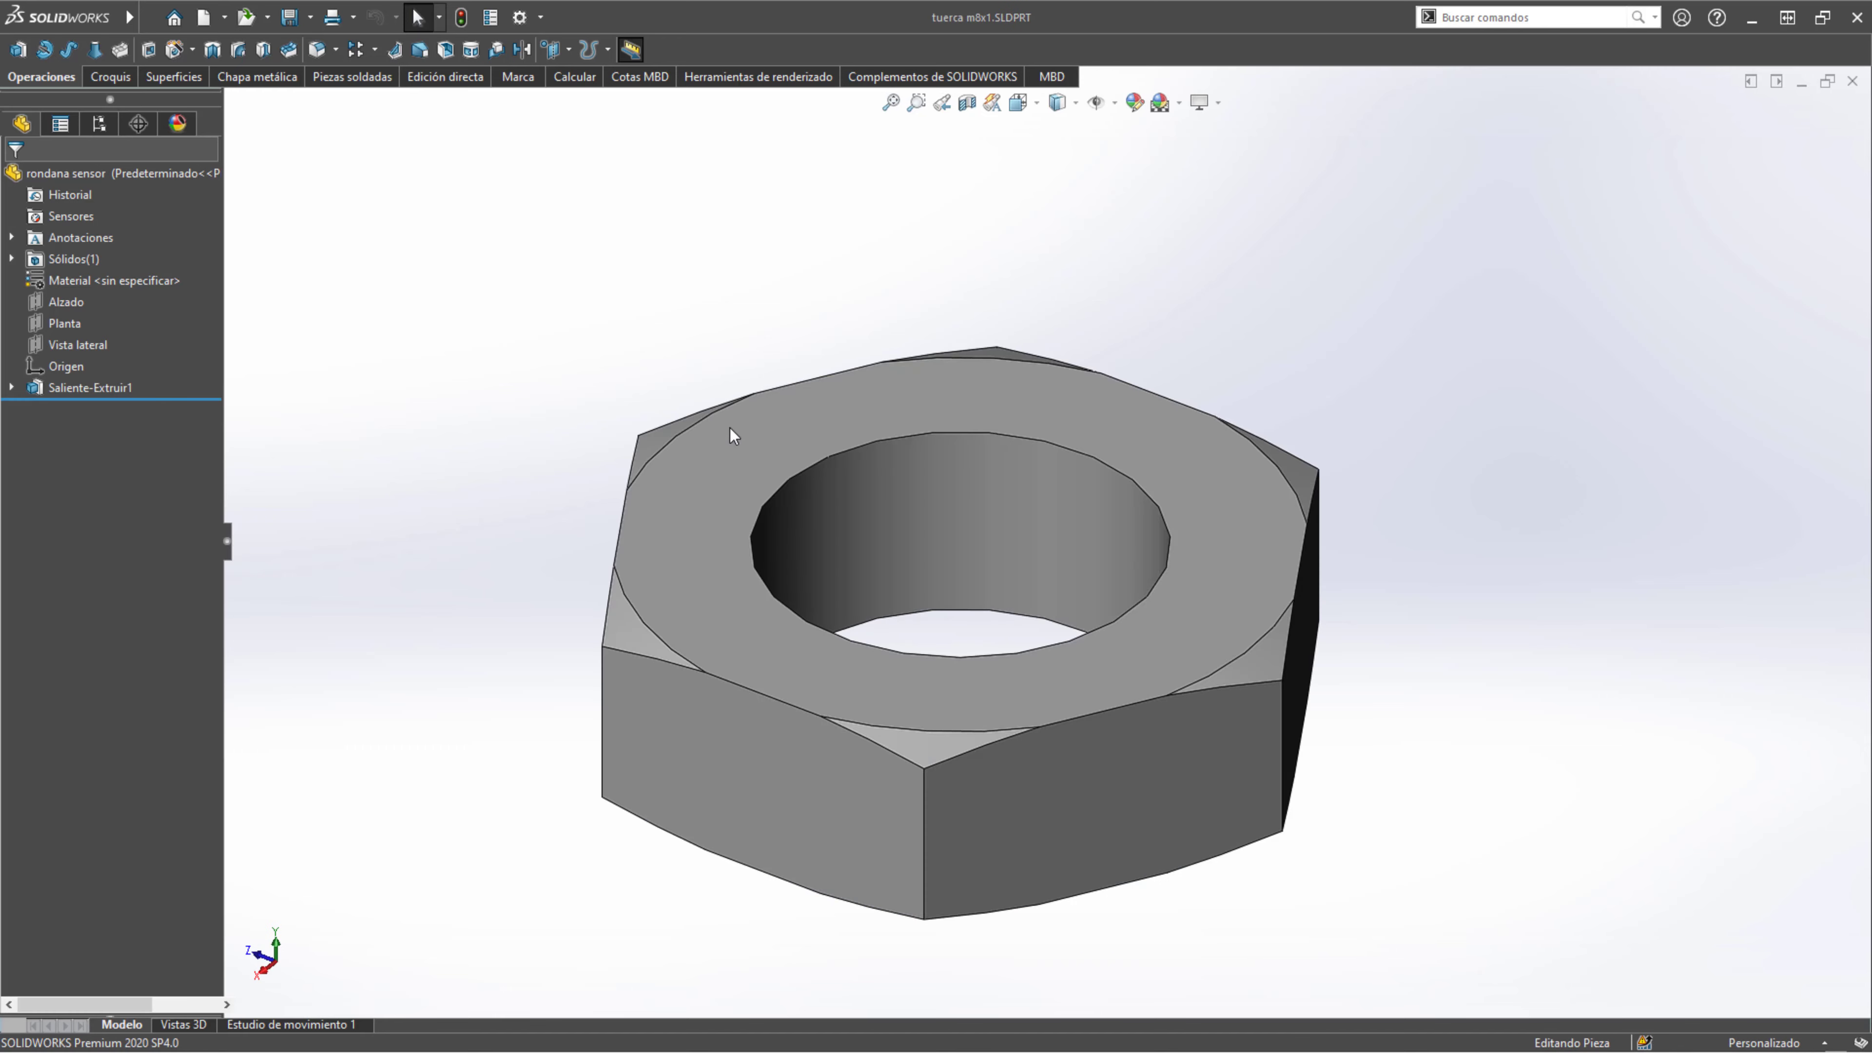
key(ctrl+Tab)
click(1052, 529)
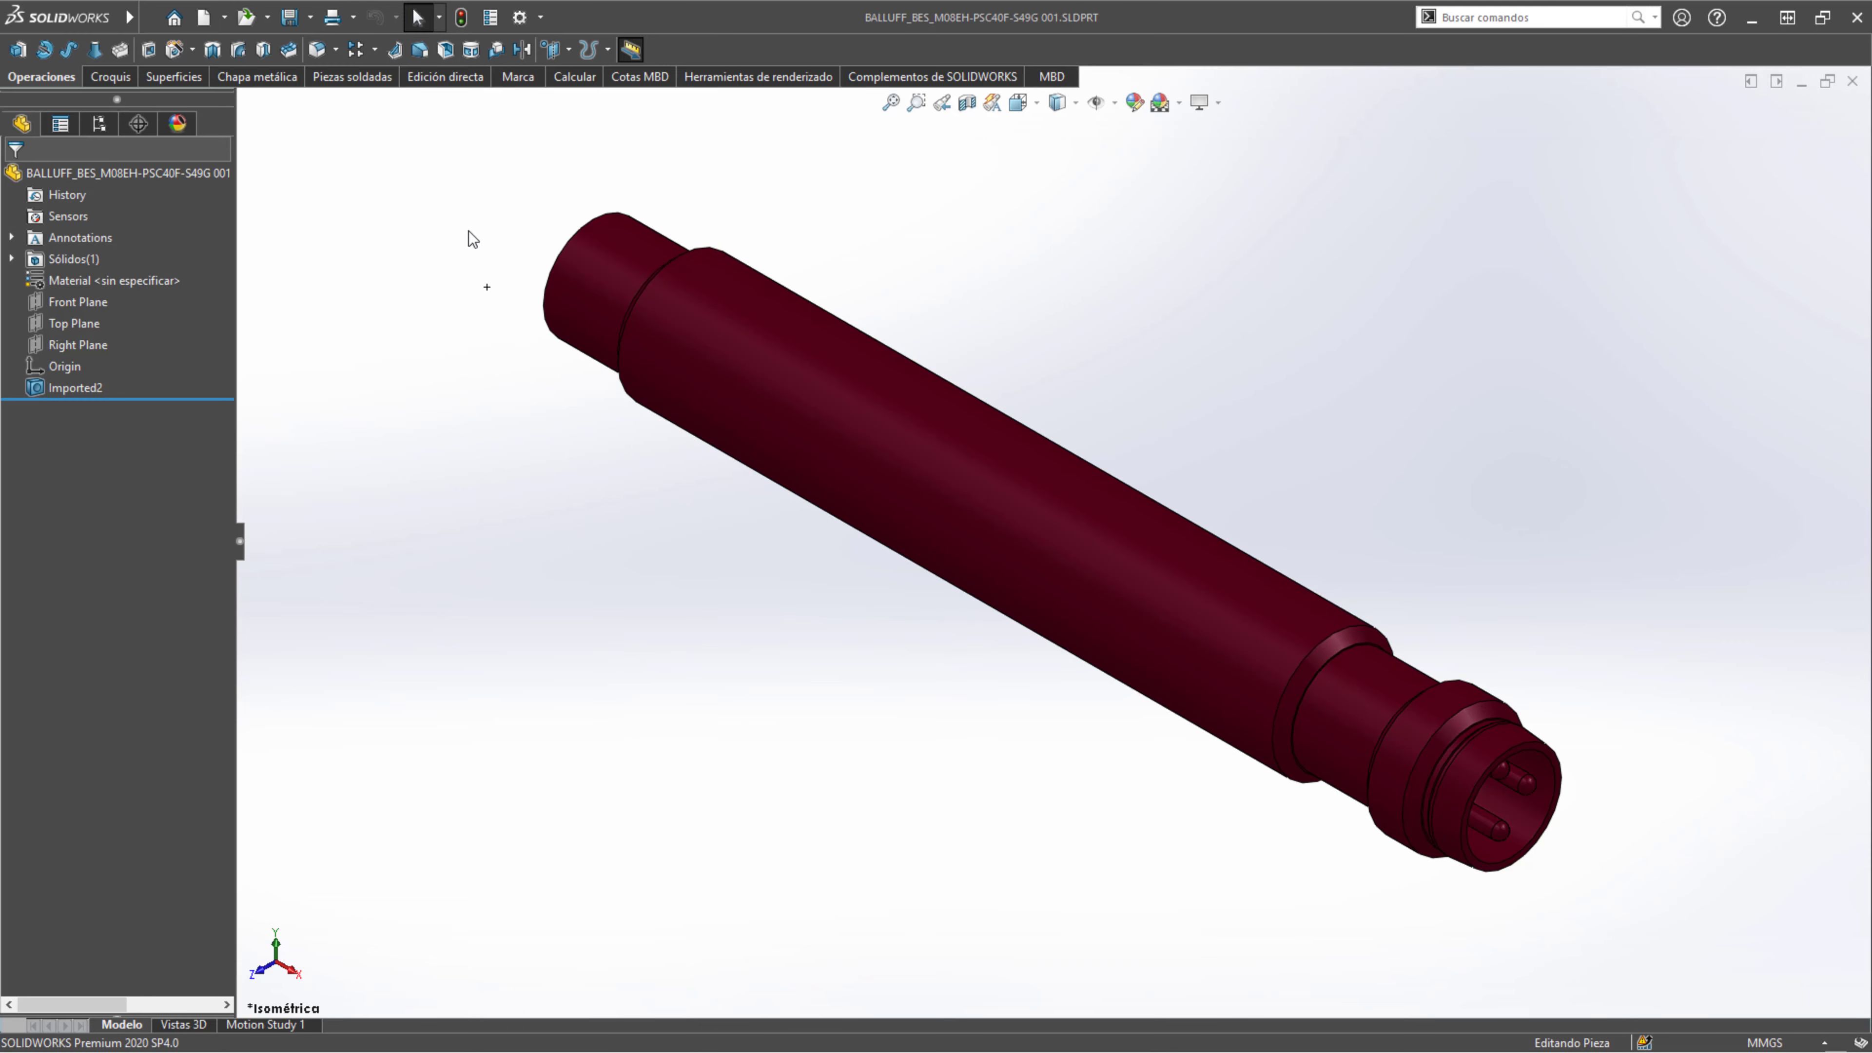
- Insert the rondana sensor part at the origin of the sensor body part, keeping the default transfer options and locating with Move/Copy
click(158, 20)
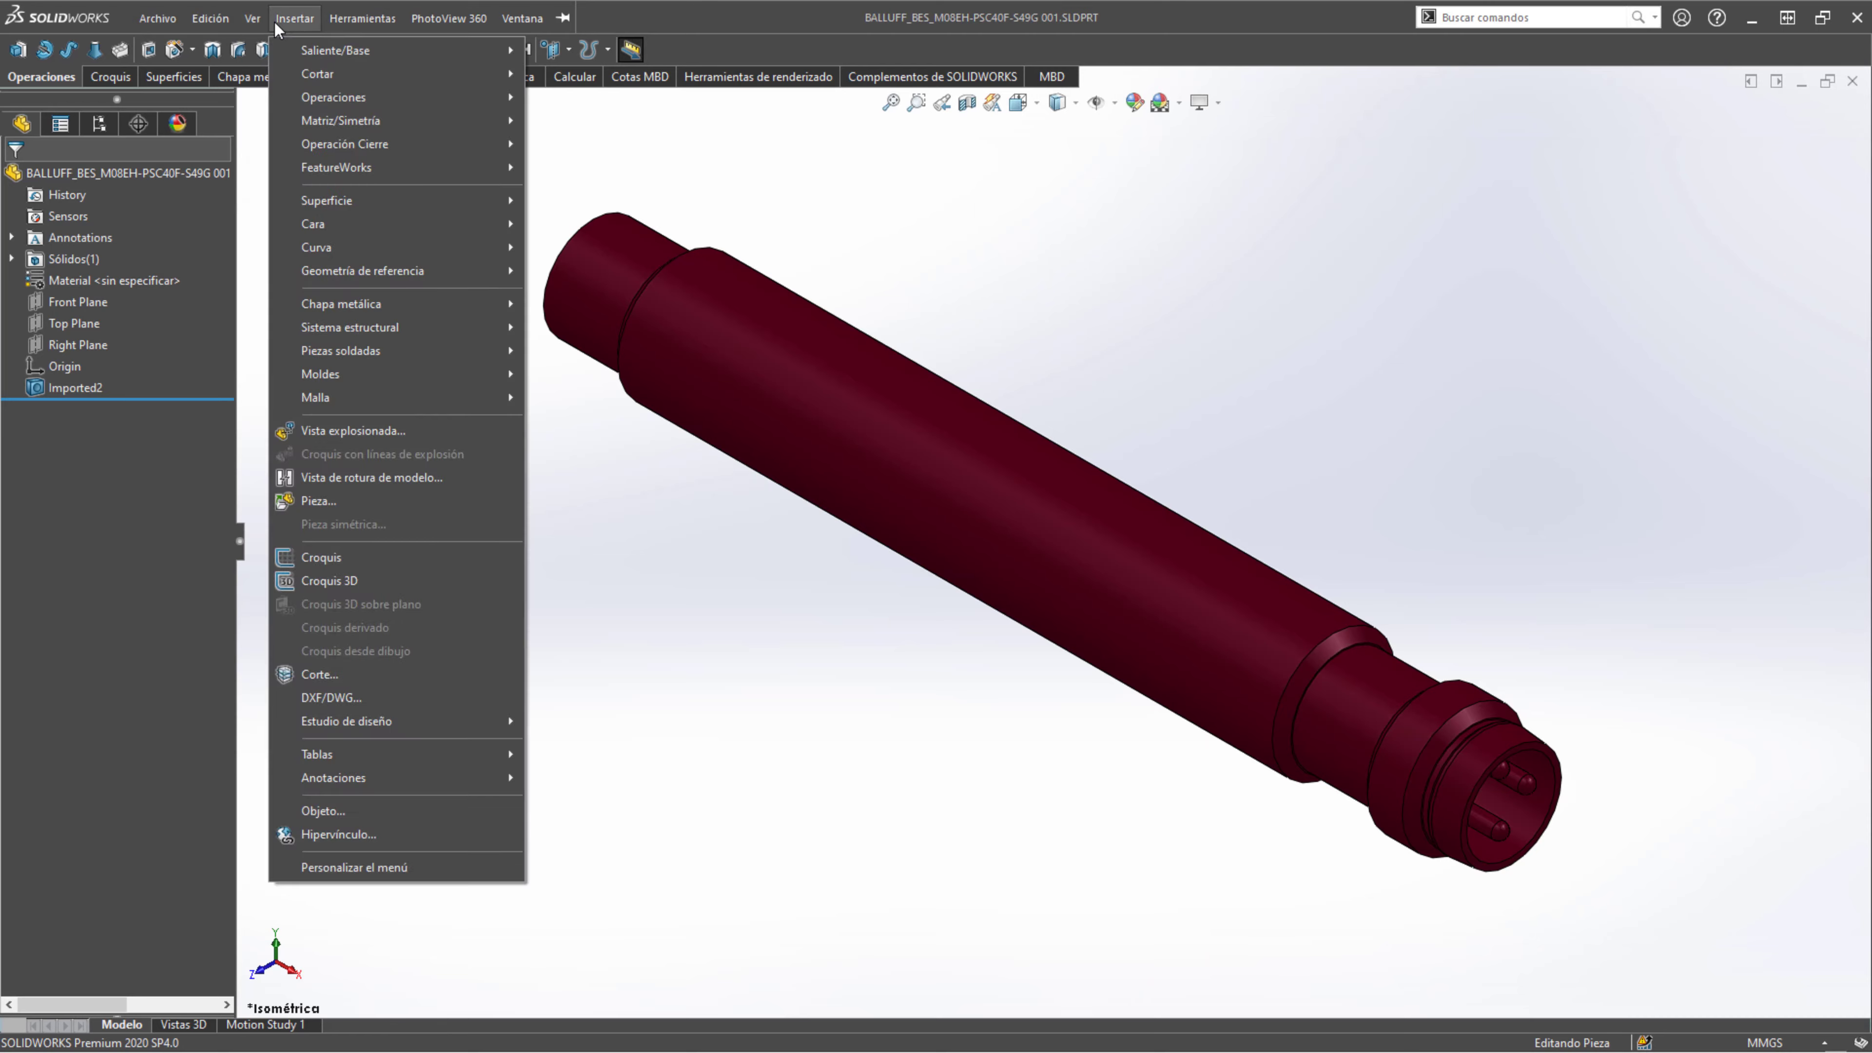
click(288, 27)
click(342, 508)
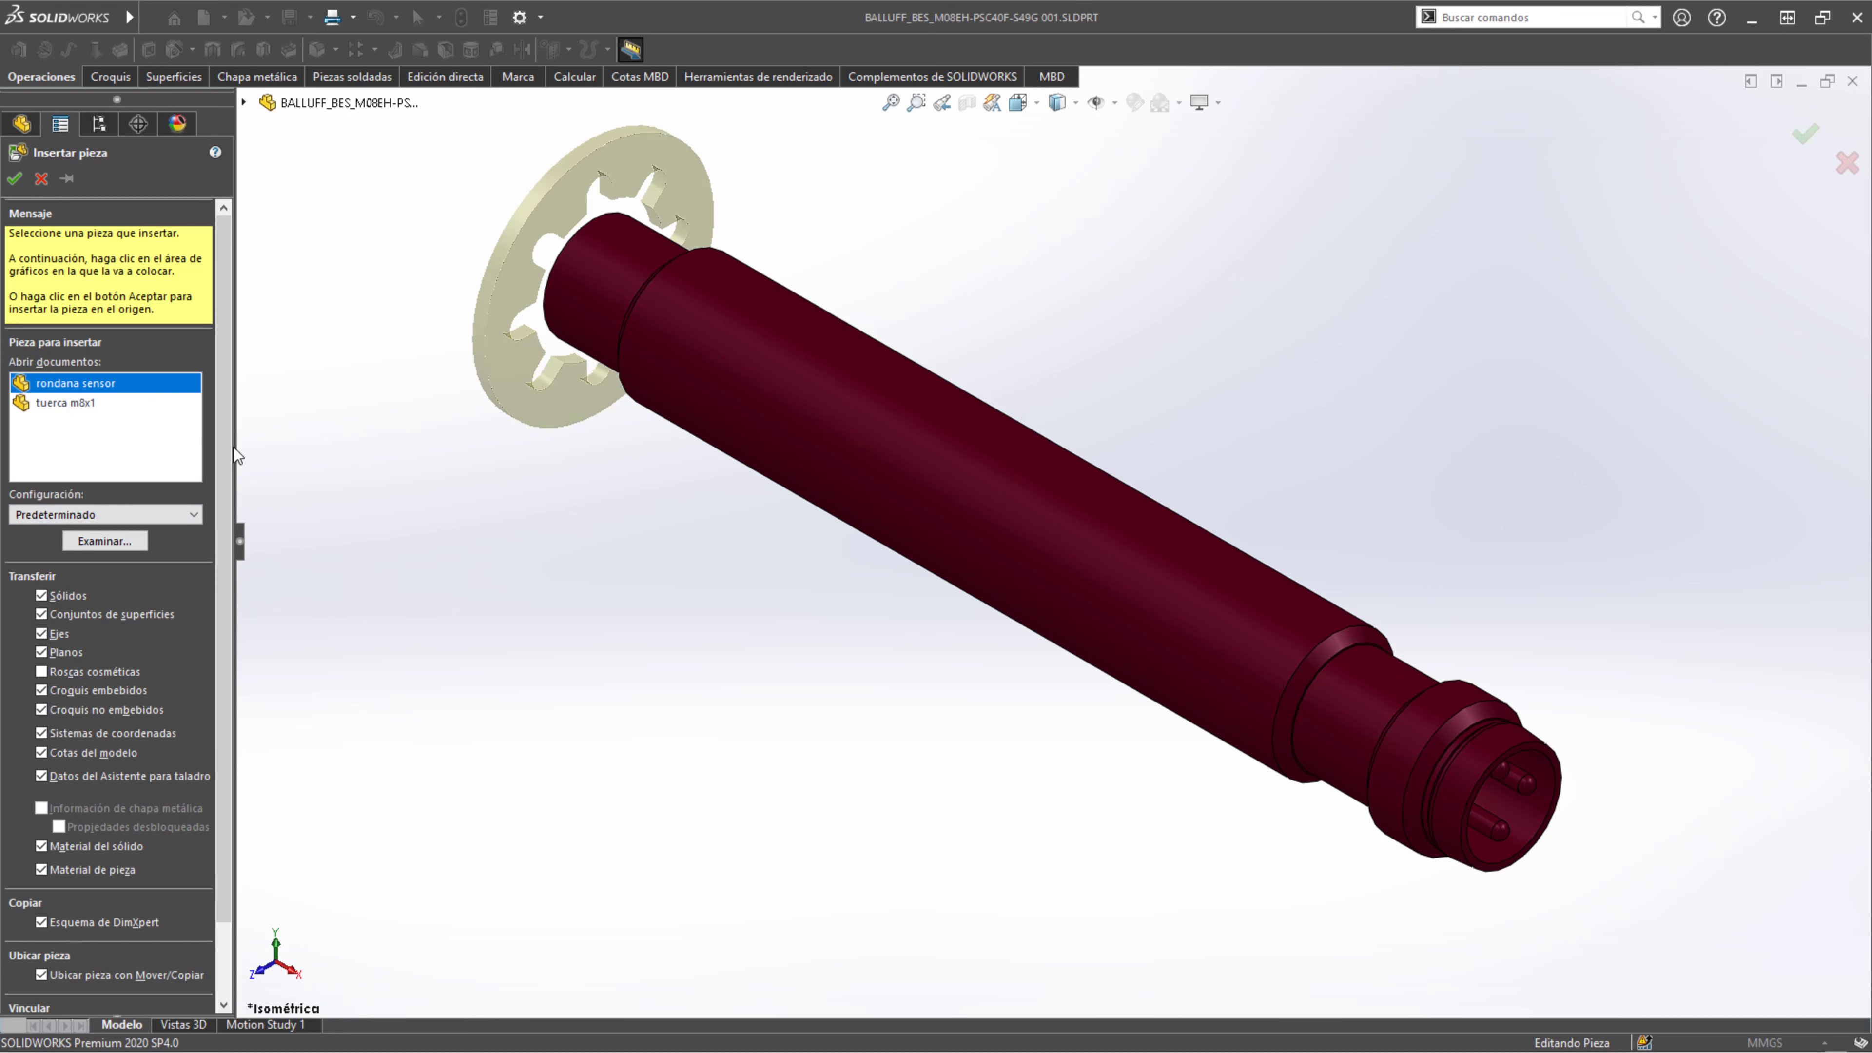
click(96, 542)
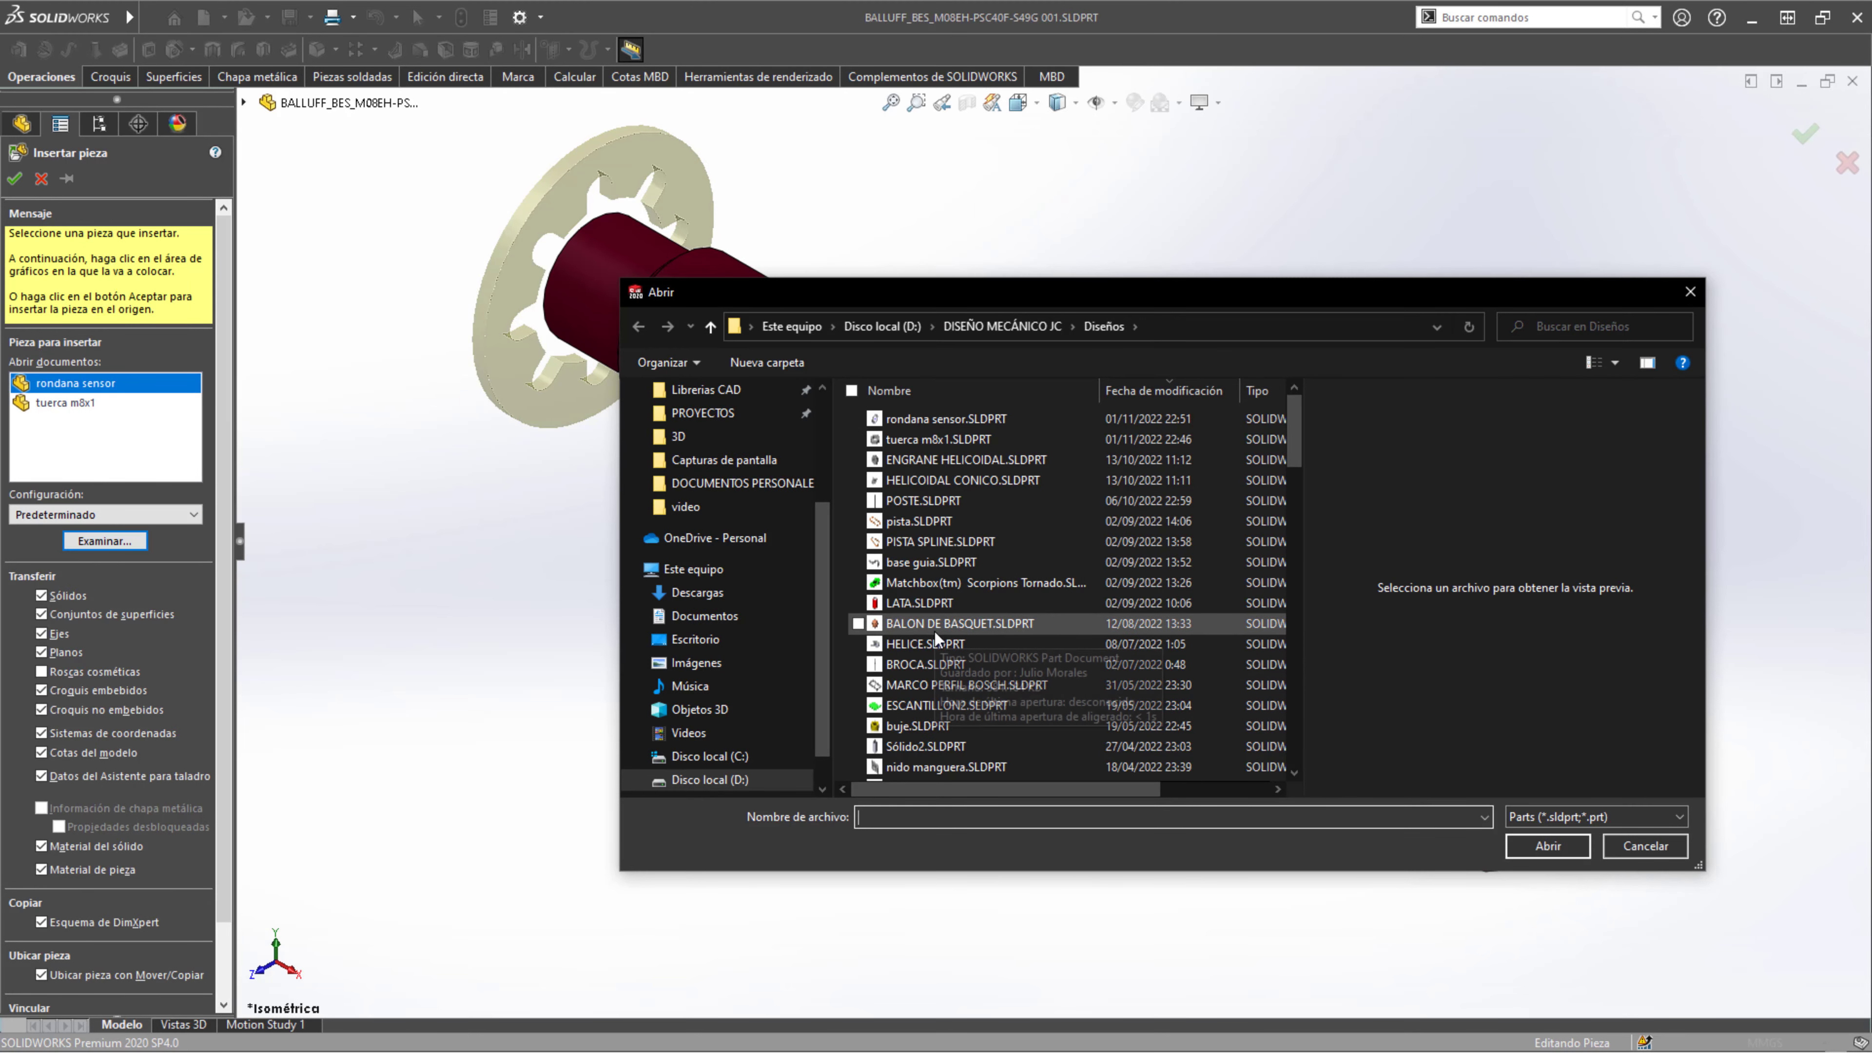
click(1690, 292)
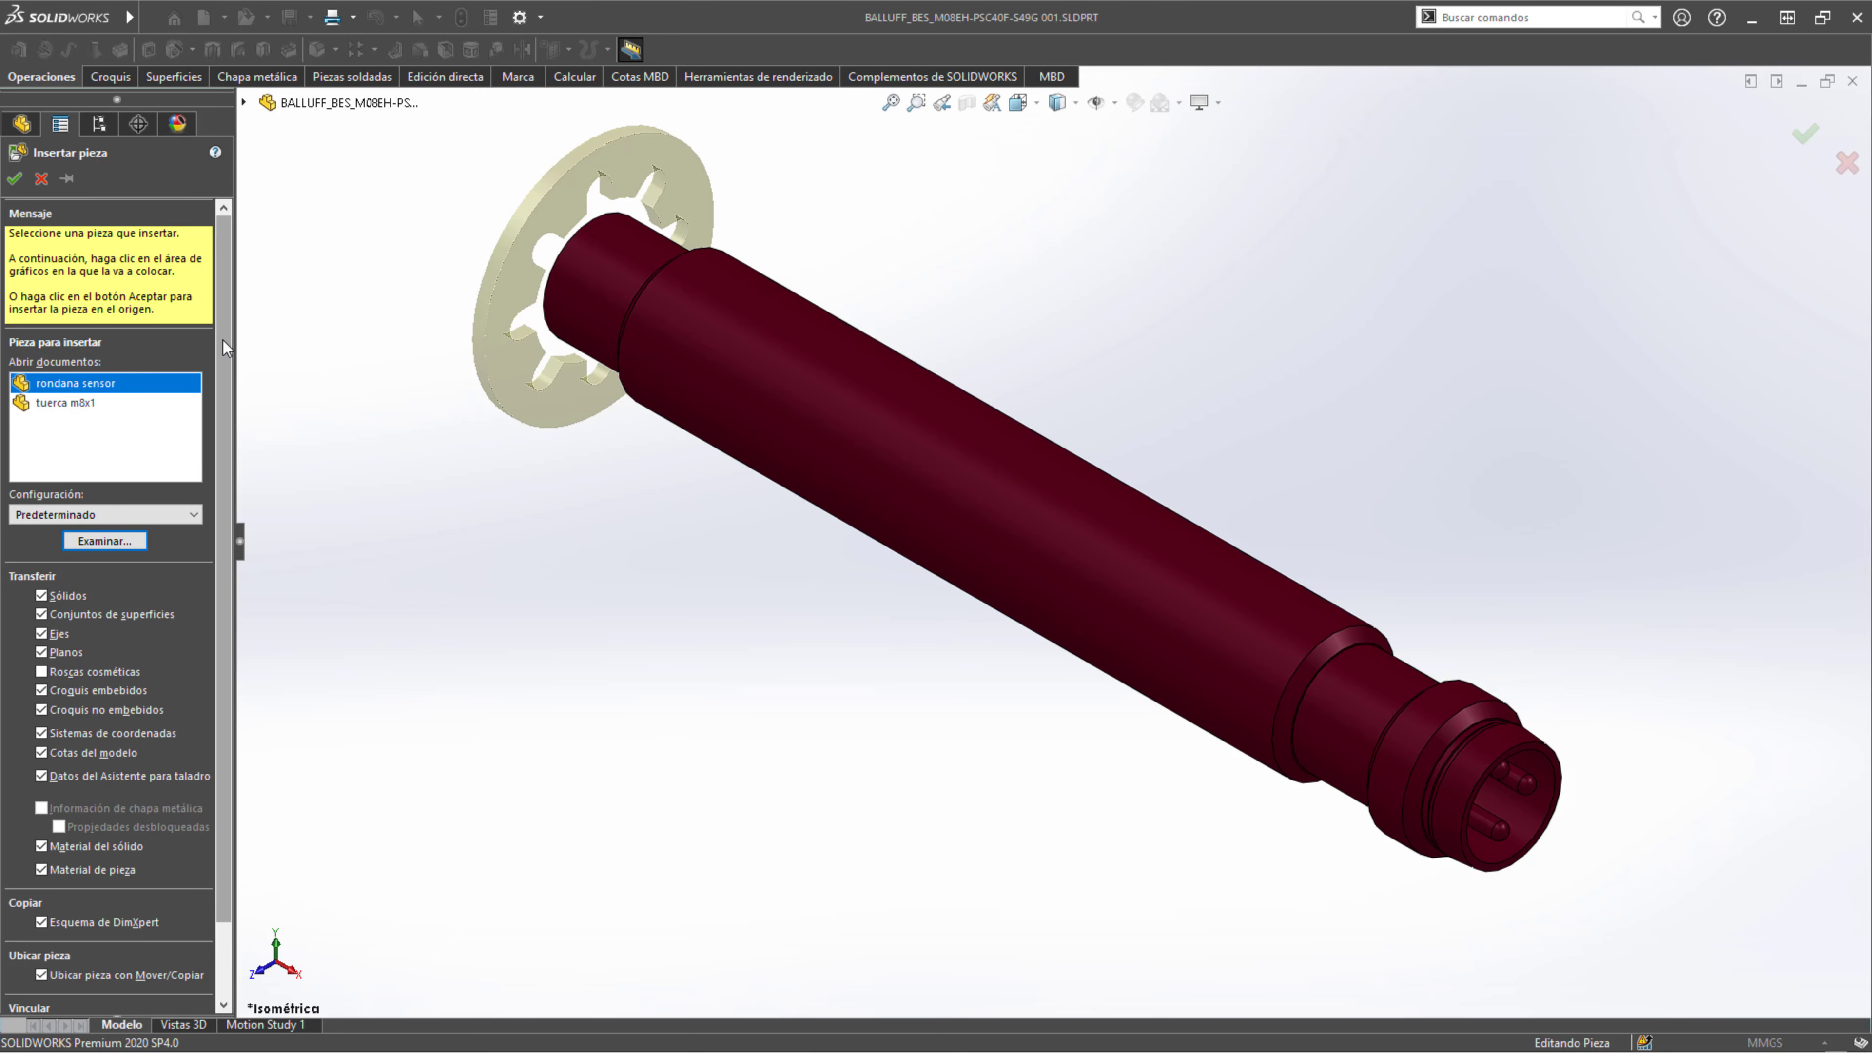
drag(223, 339, 227, 457)
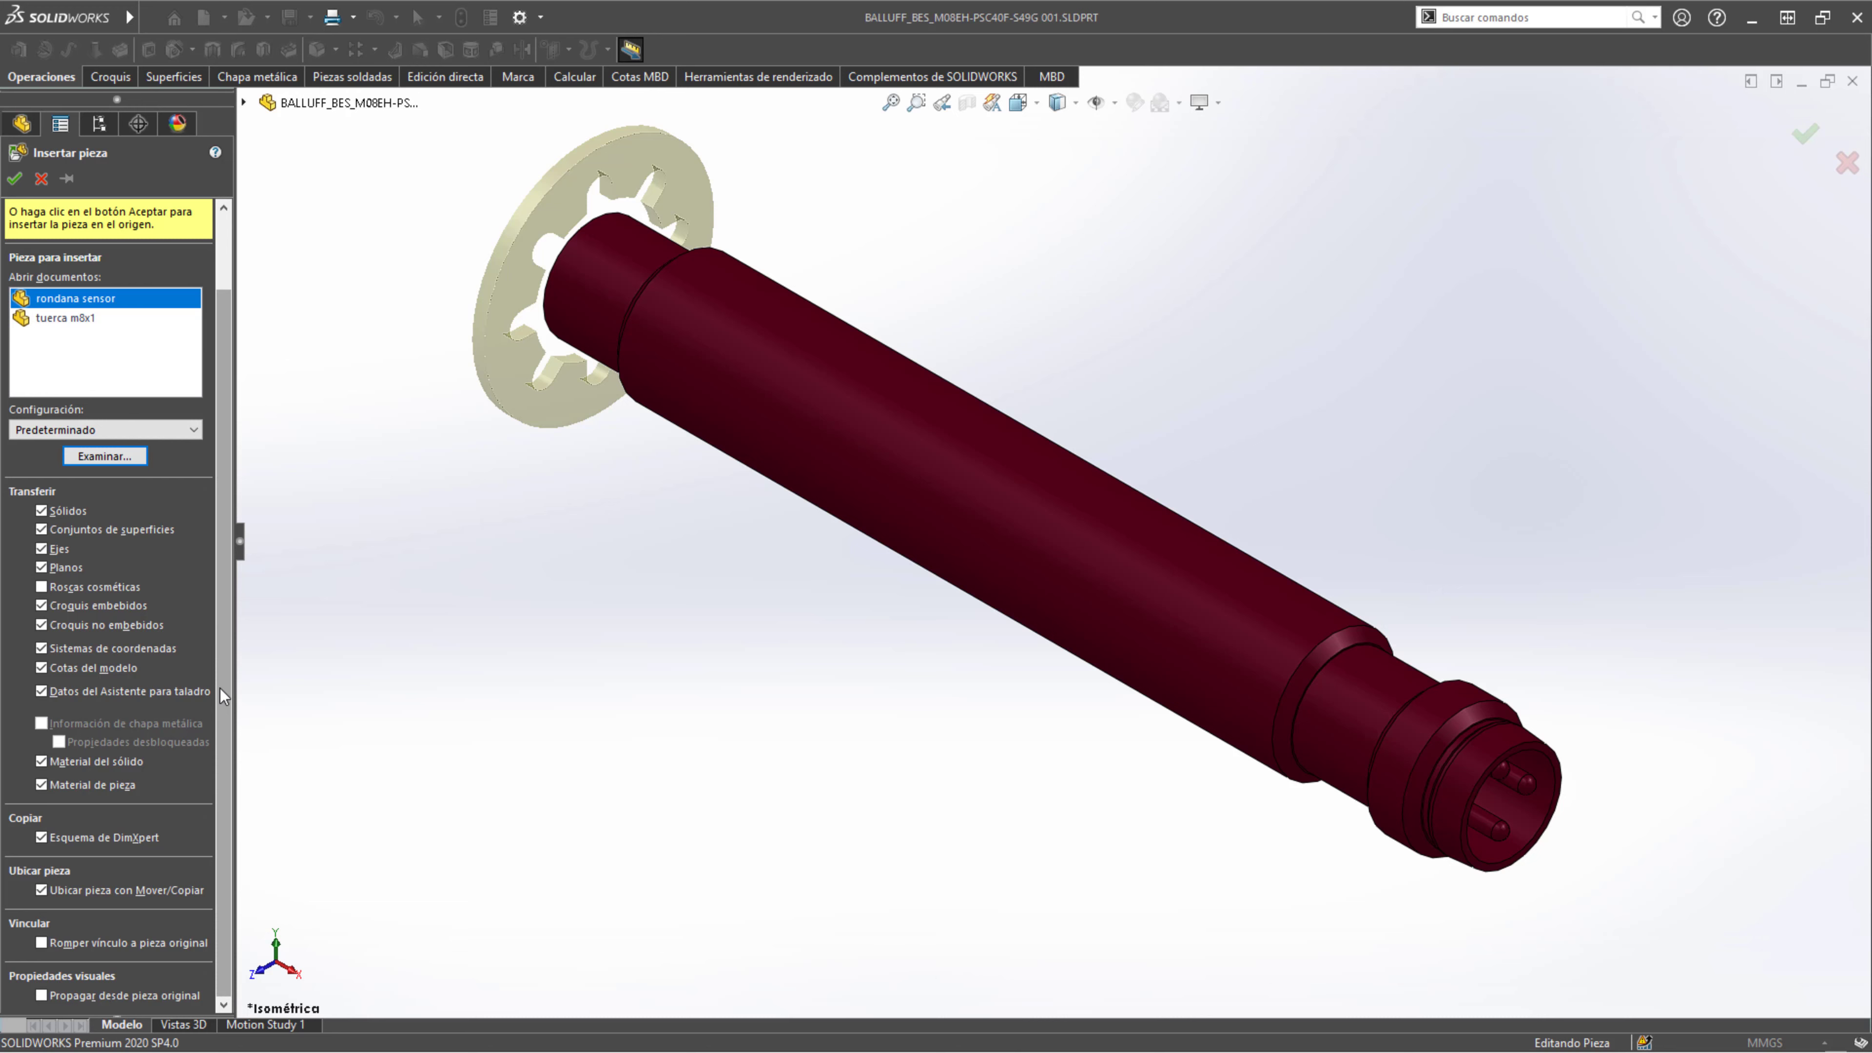
scroll(220, 634, up, 1)
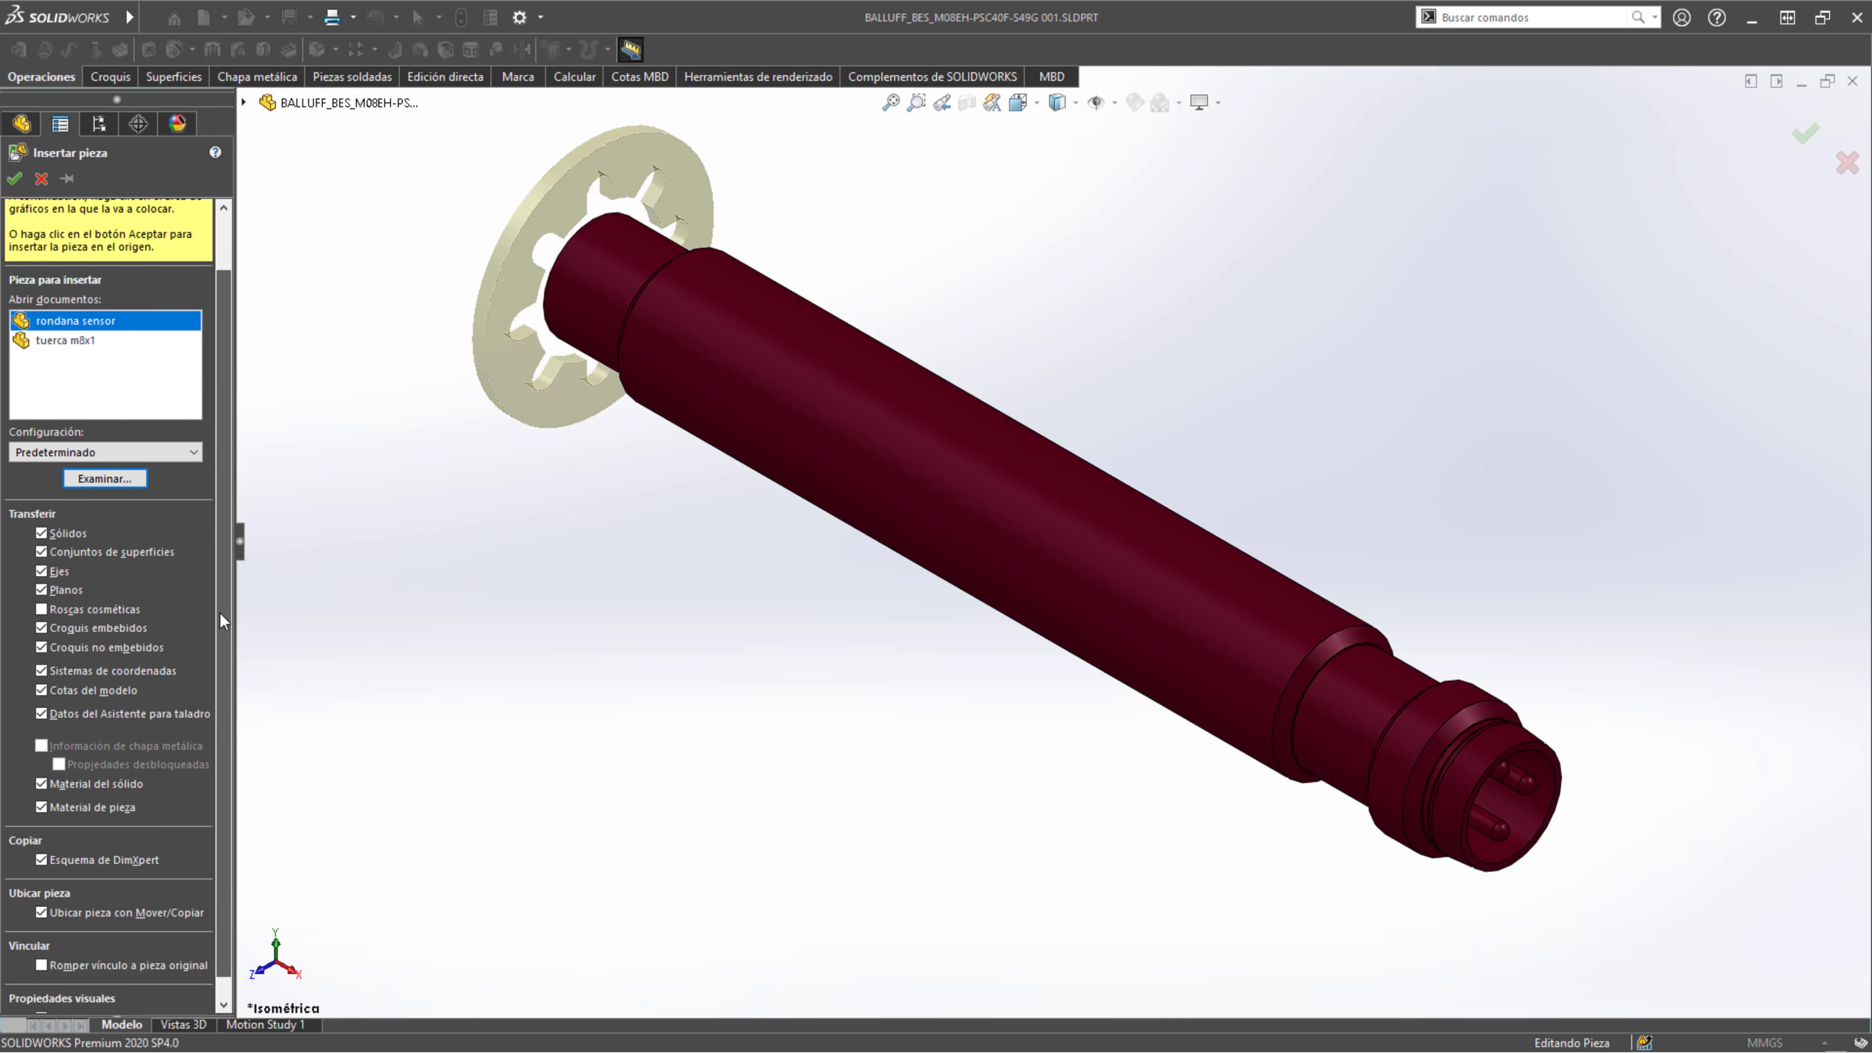
scroll(224, 632, down, 1)
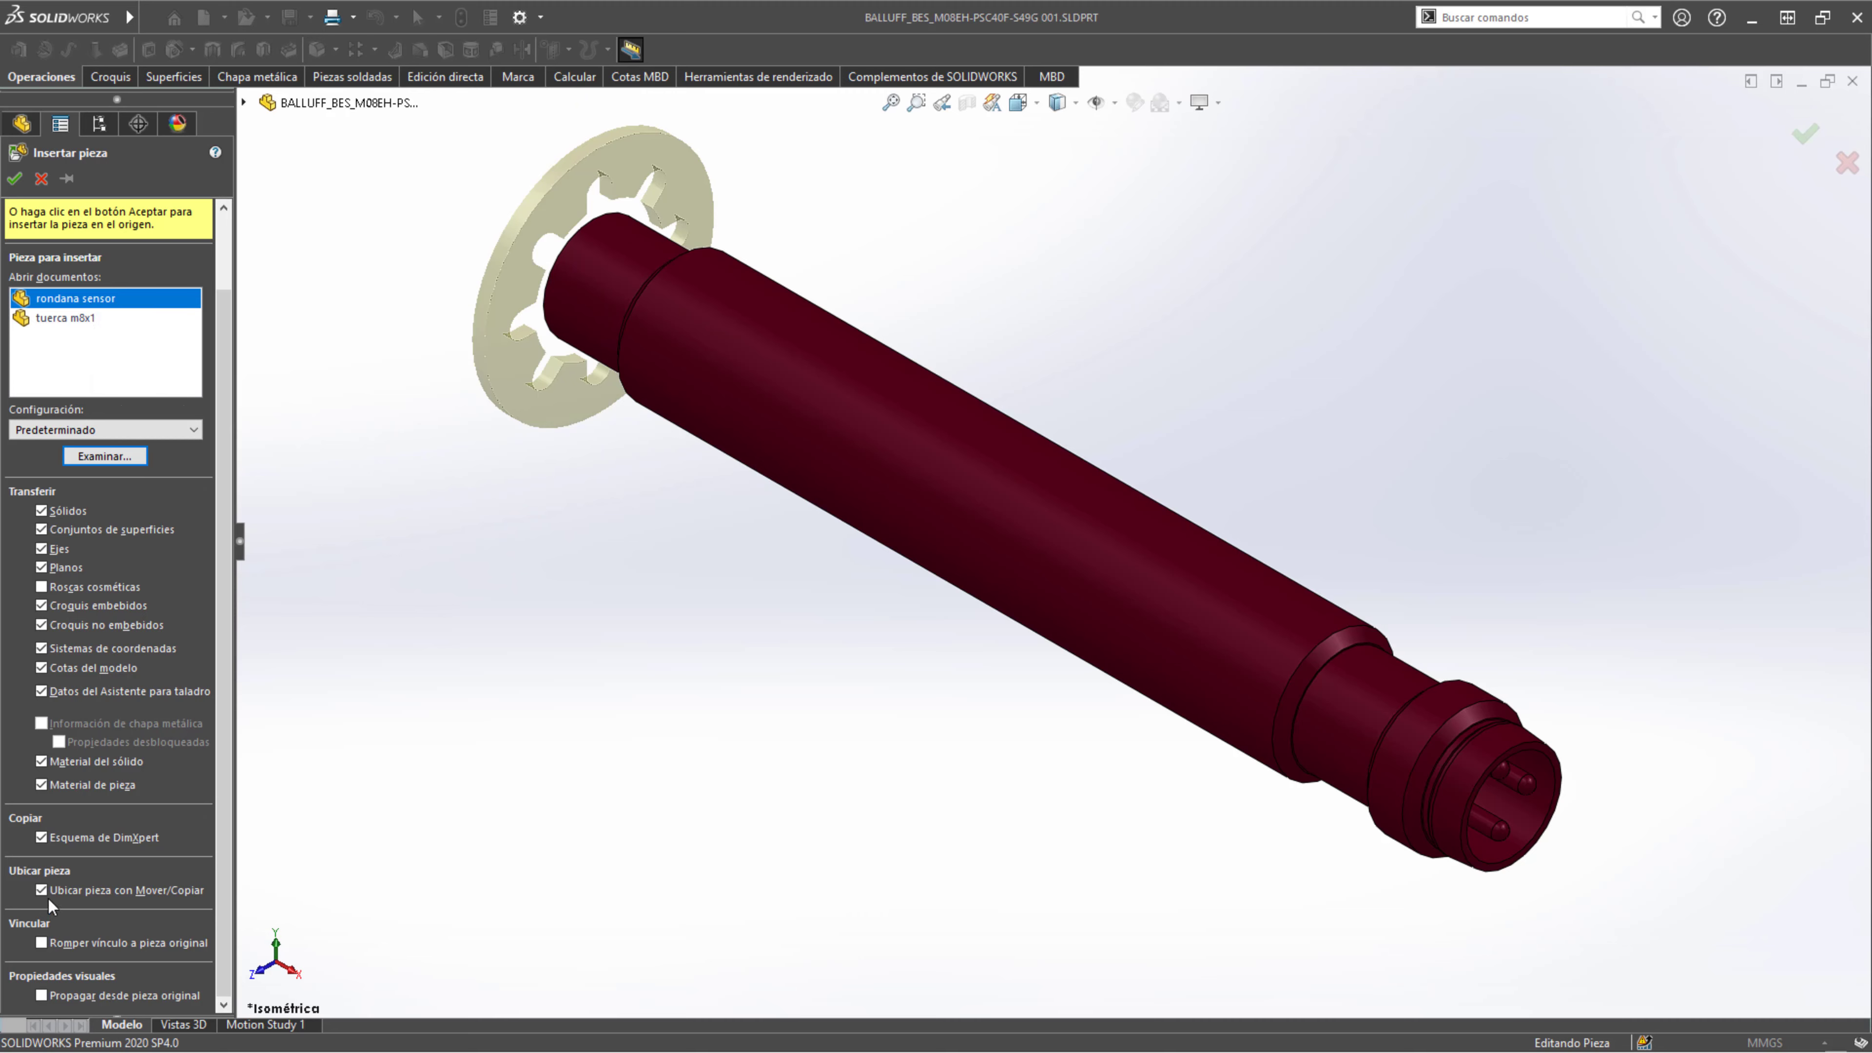
click(14, 179)
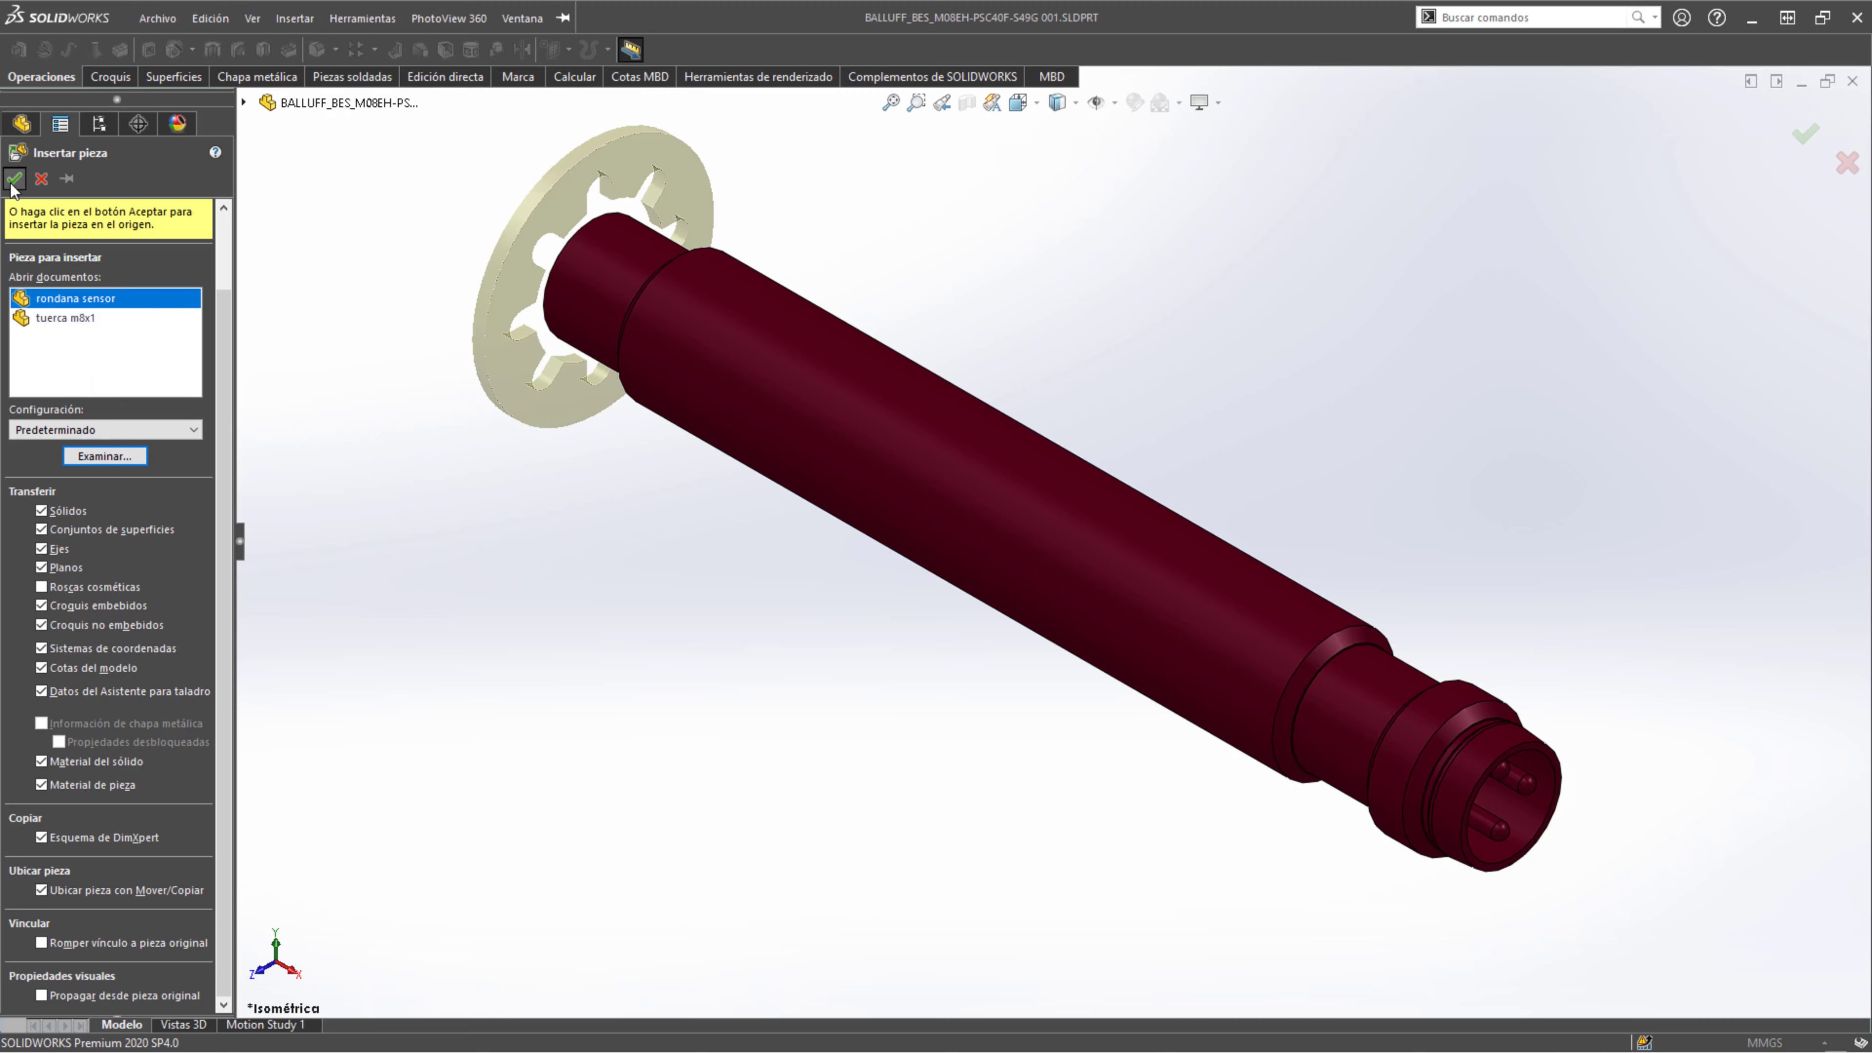
- Add a concentric mate between the washer's outer cylindrical face and the sensor body's large cylindrical face
middle_drag(826, 373, 928, 418)
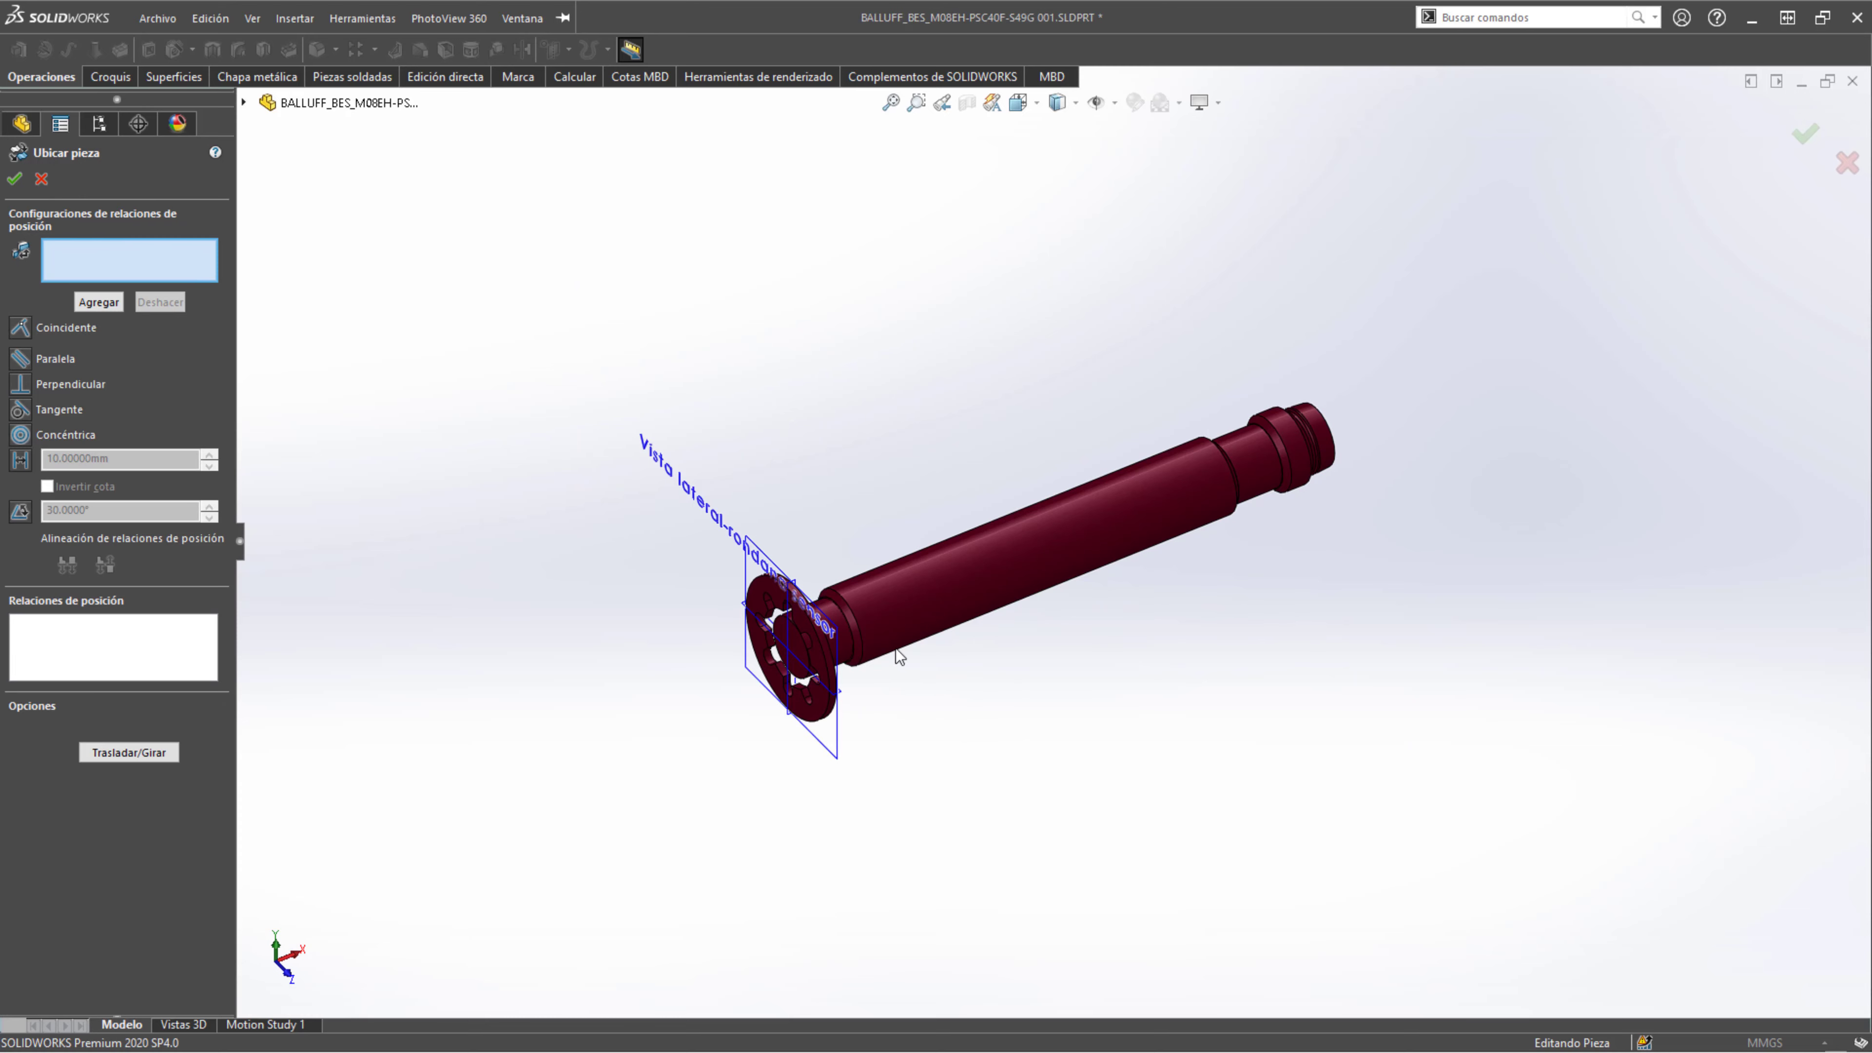
scroll(743, 472, down, 2)
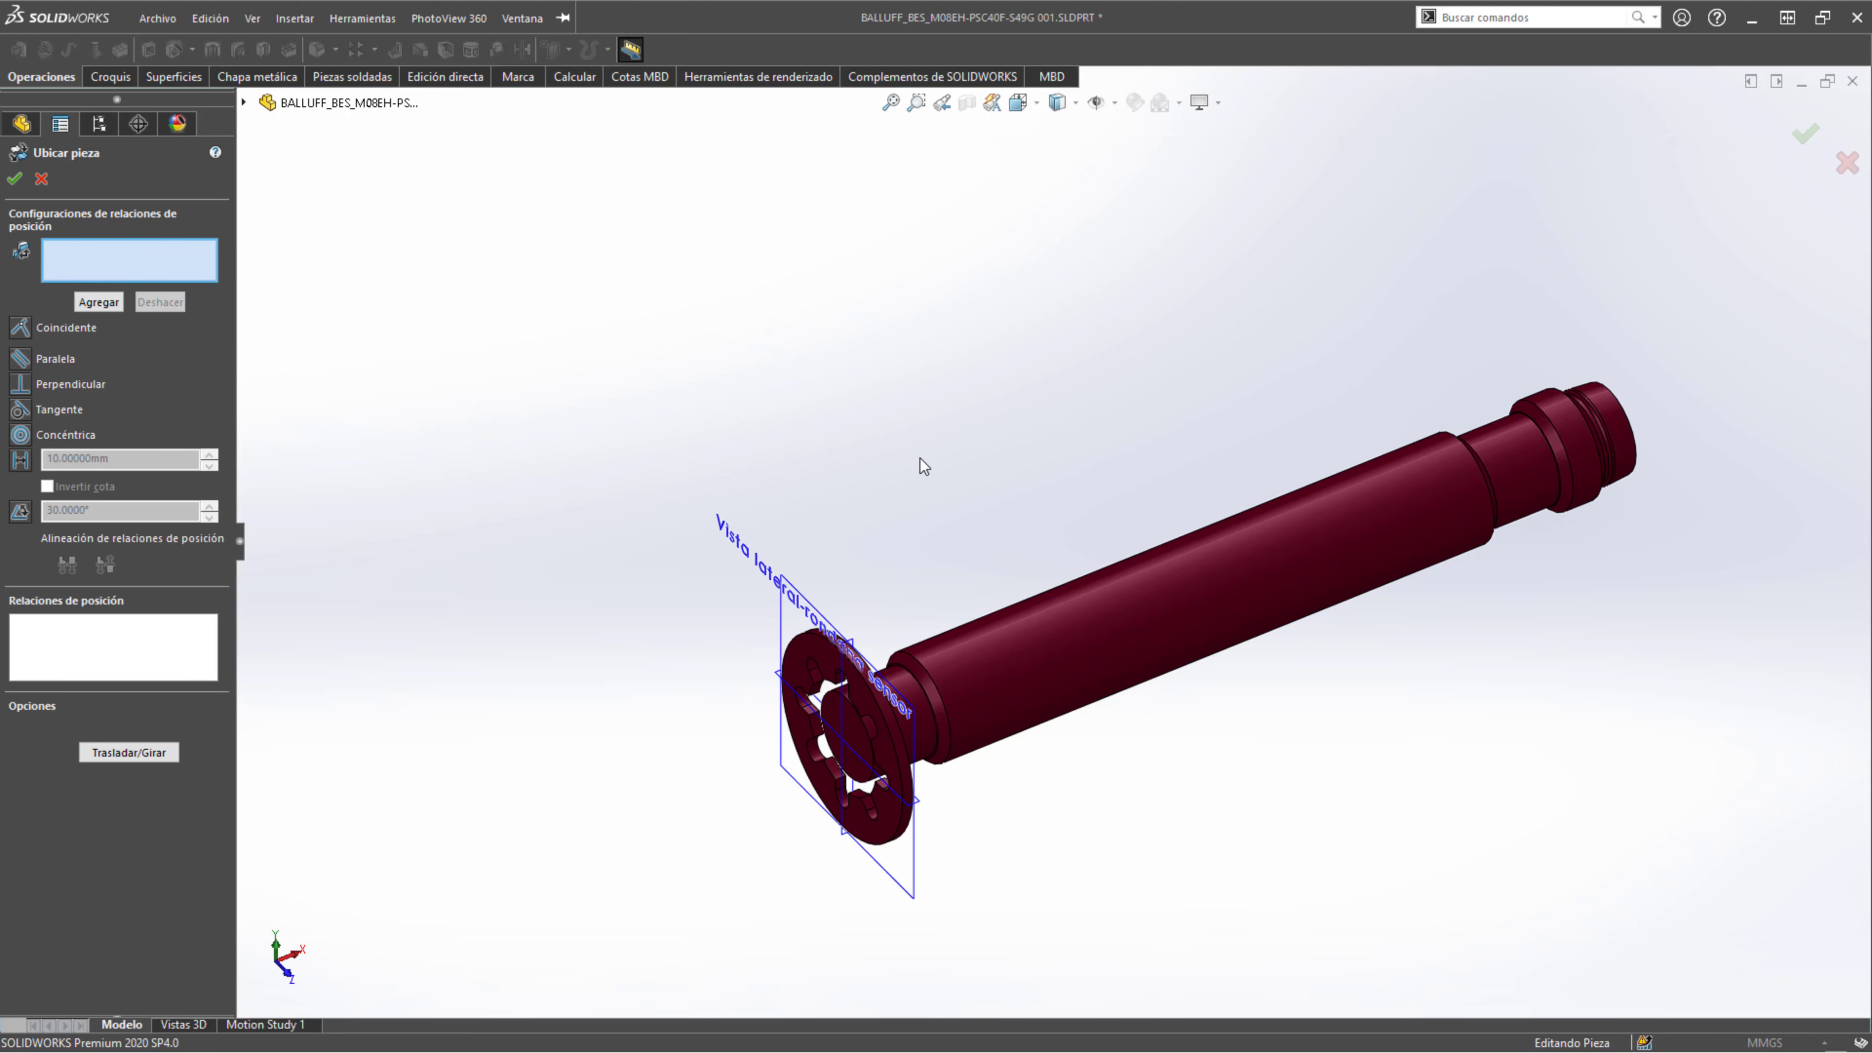
scroll(869, 738, down, 6)
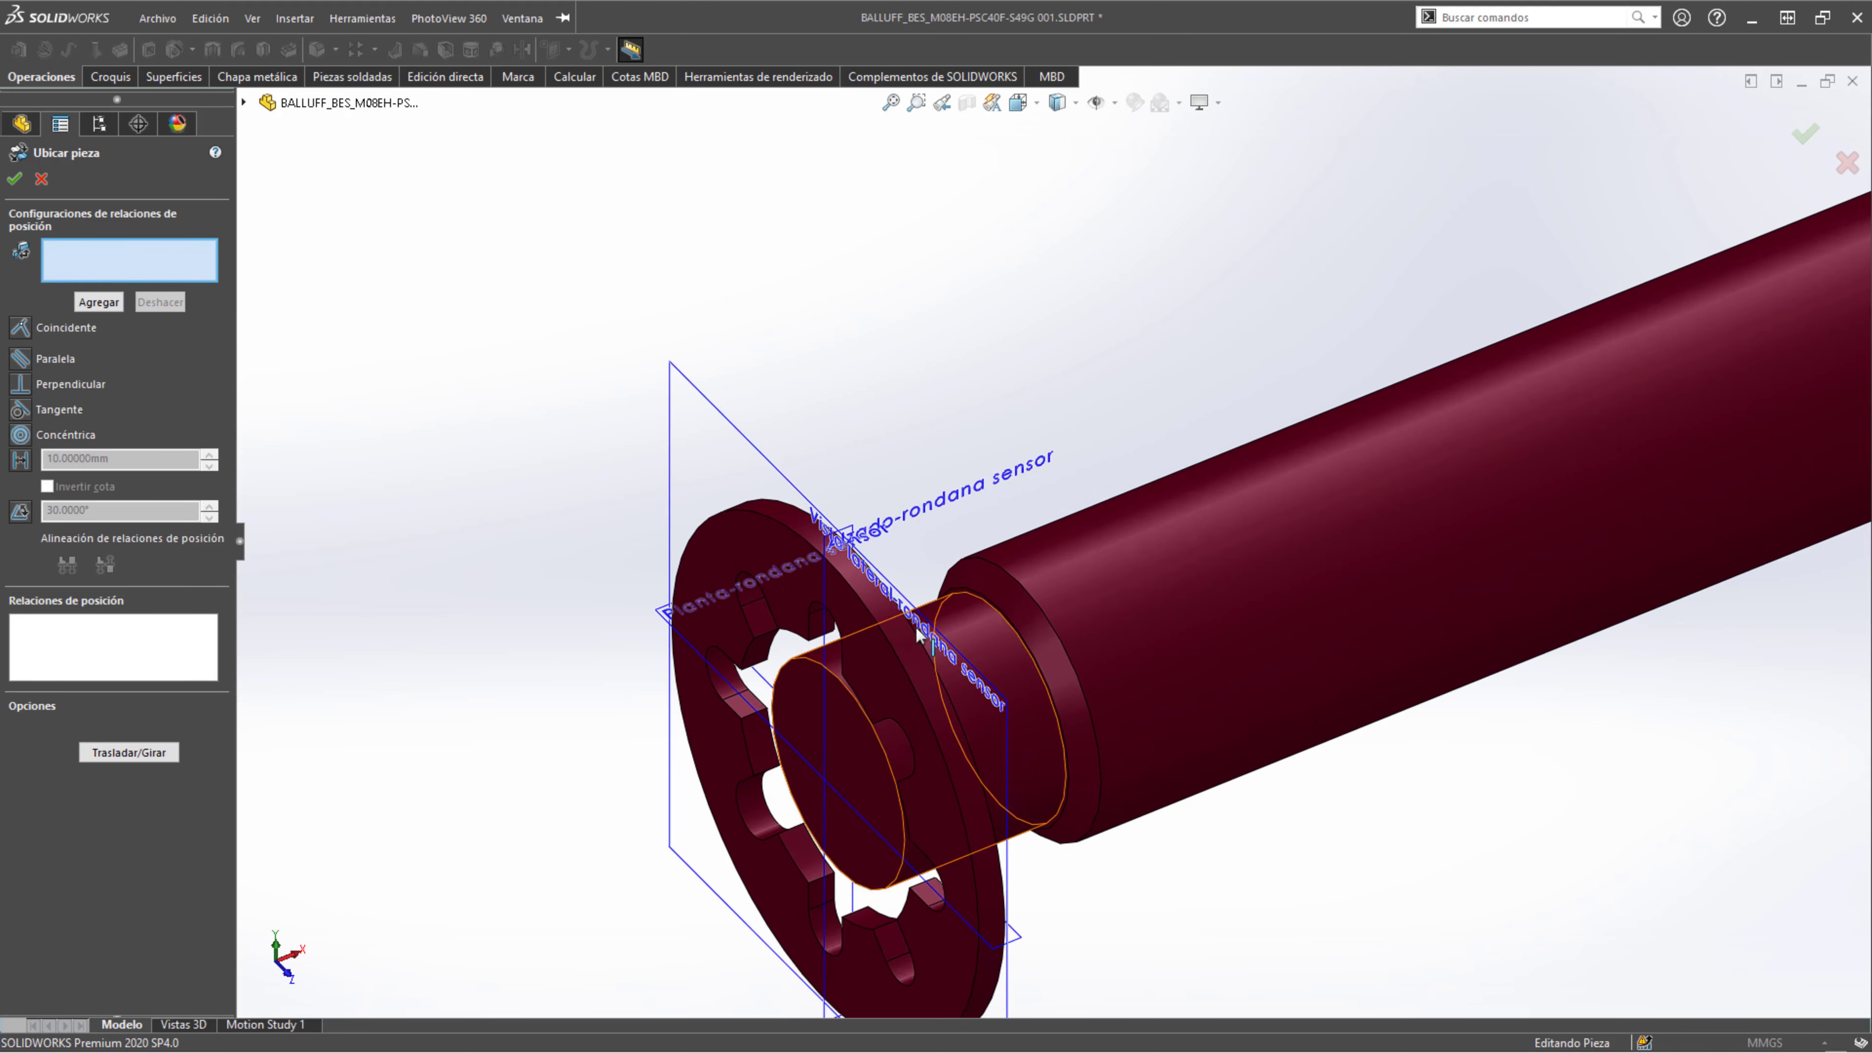
middle_drag(883, 642, 916, 617)
scroll(951, 620, up, 4)
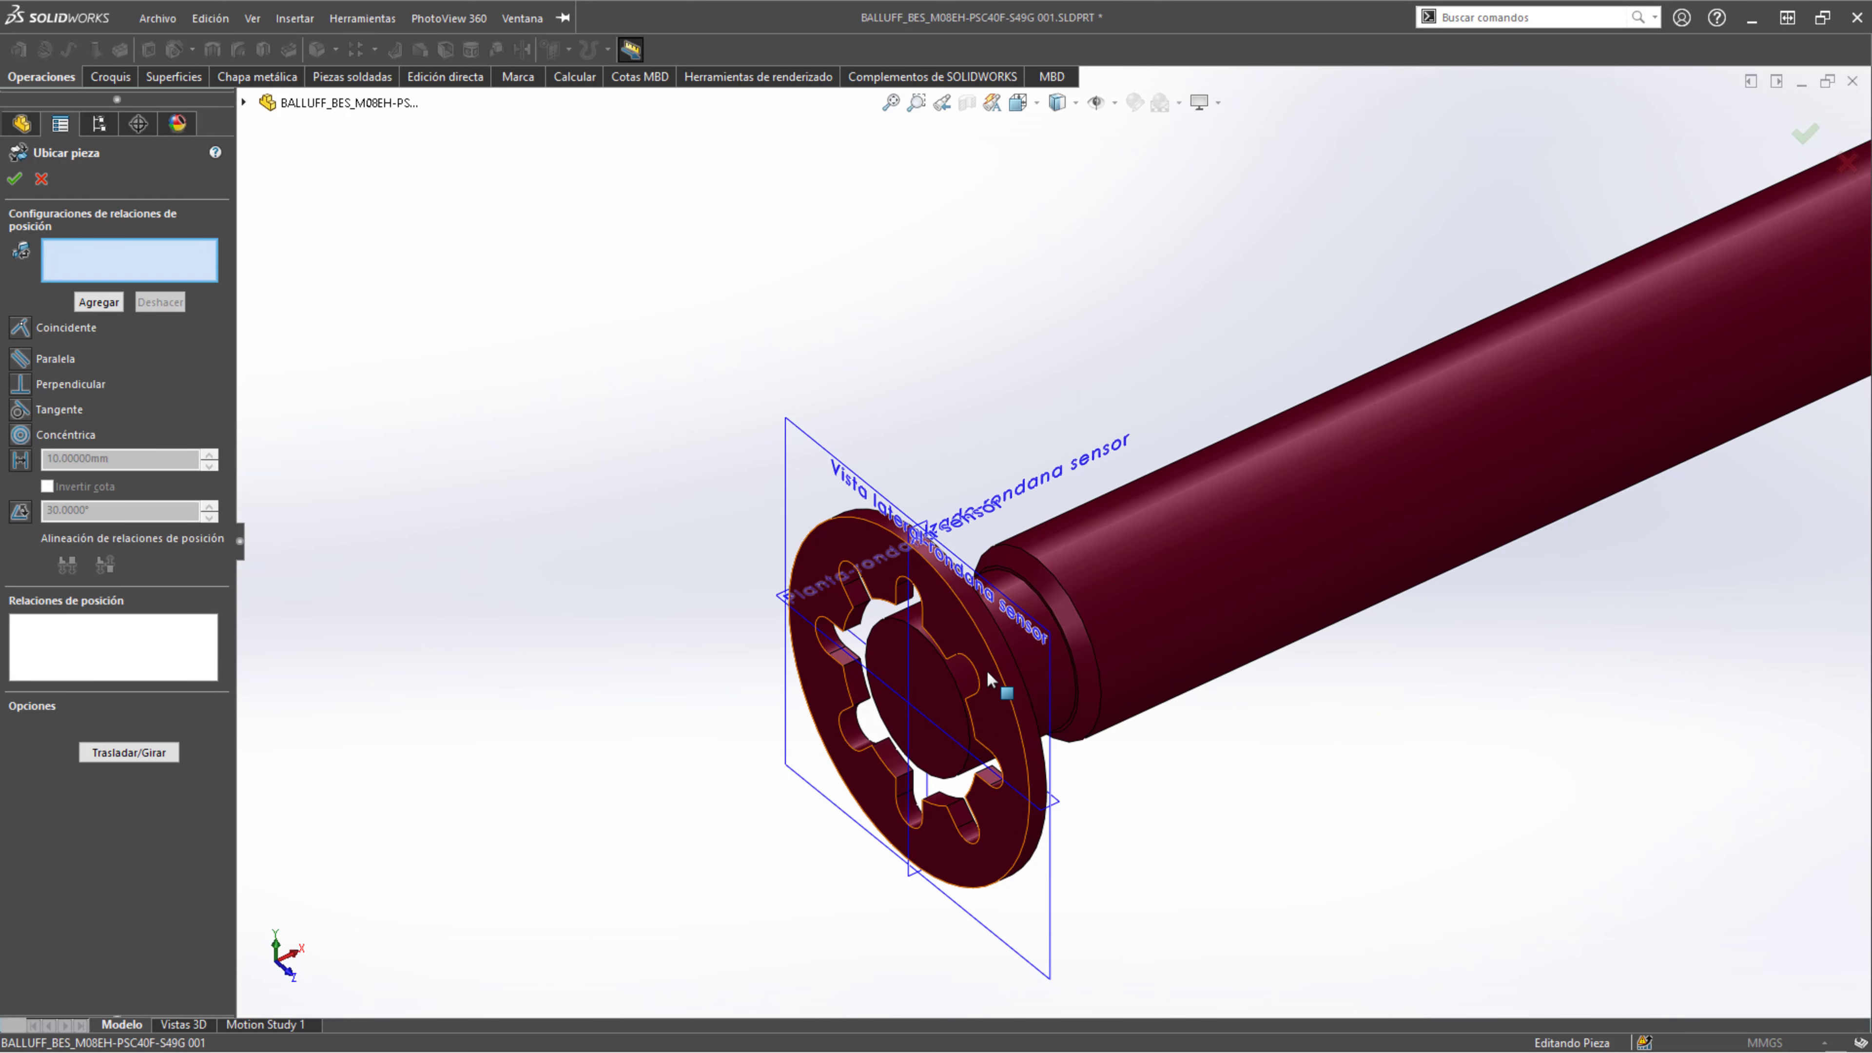
click(986, 621)
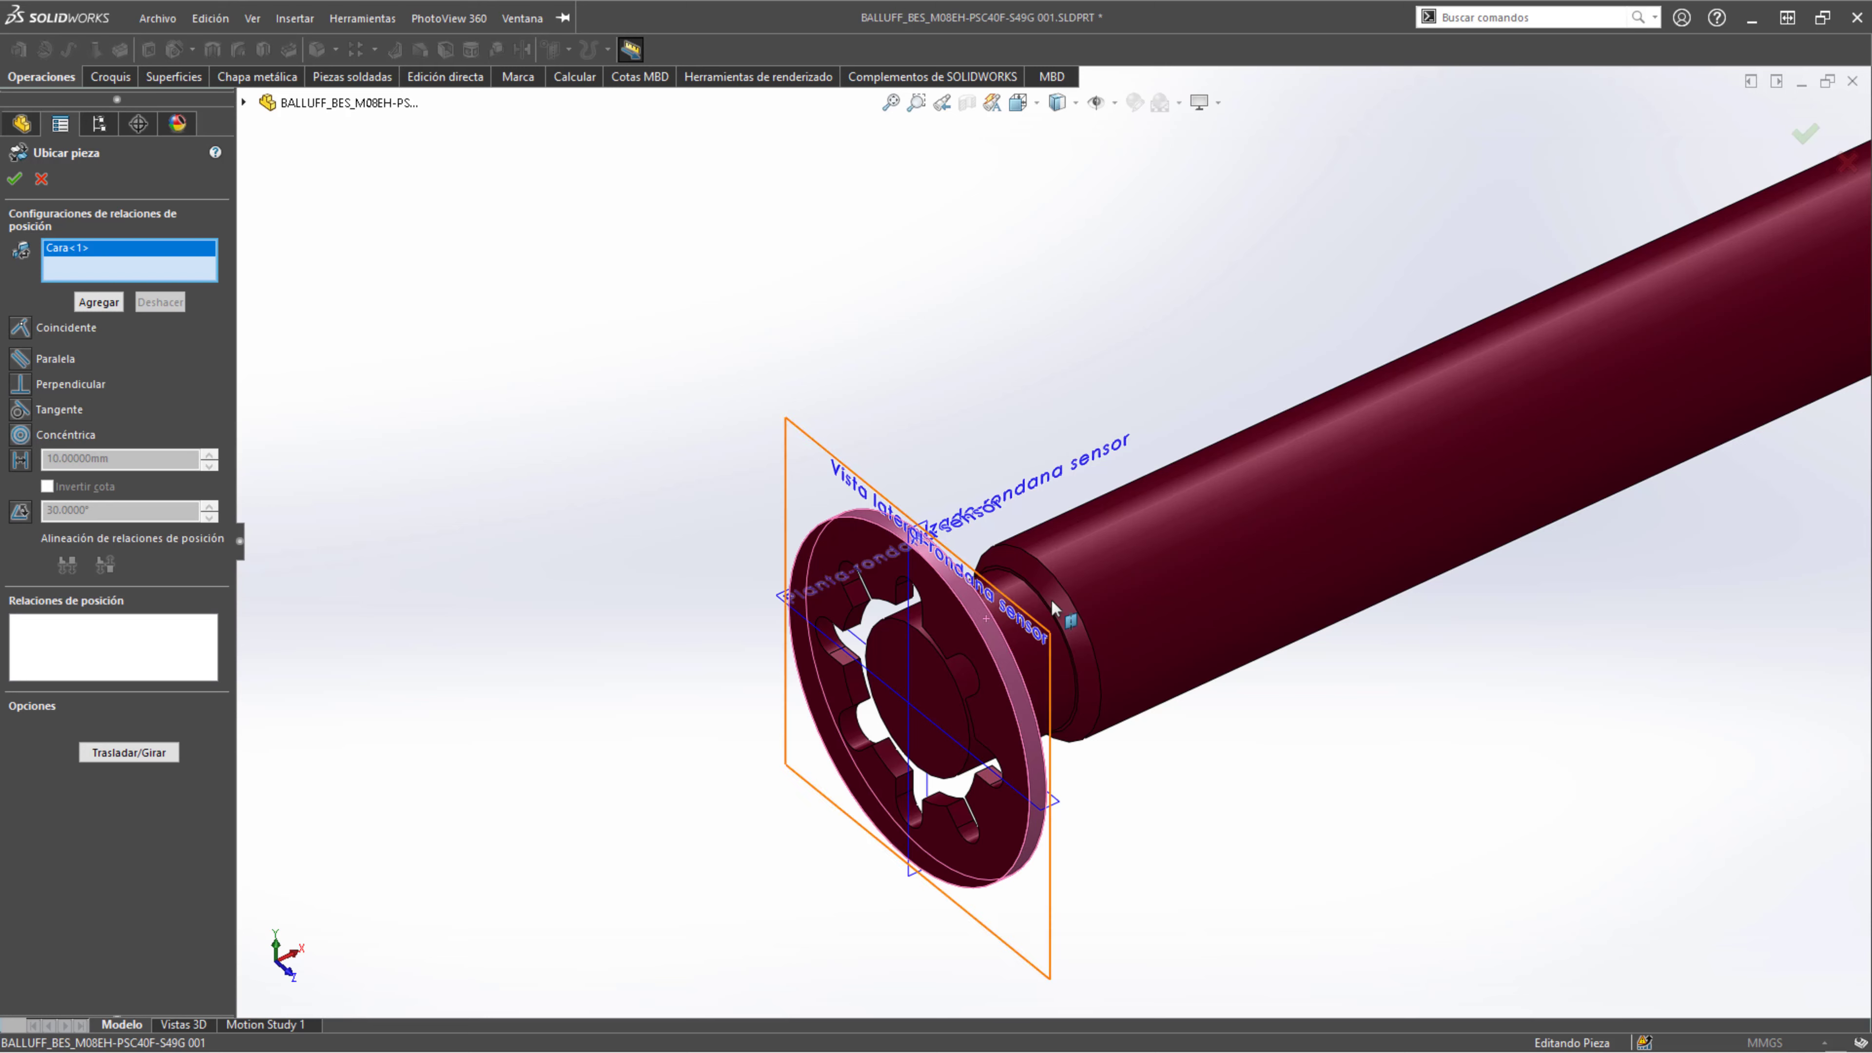
click(1483, 407)
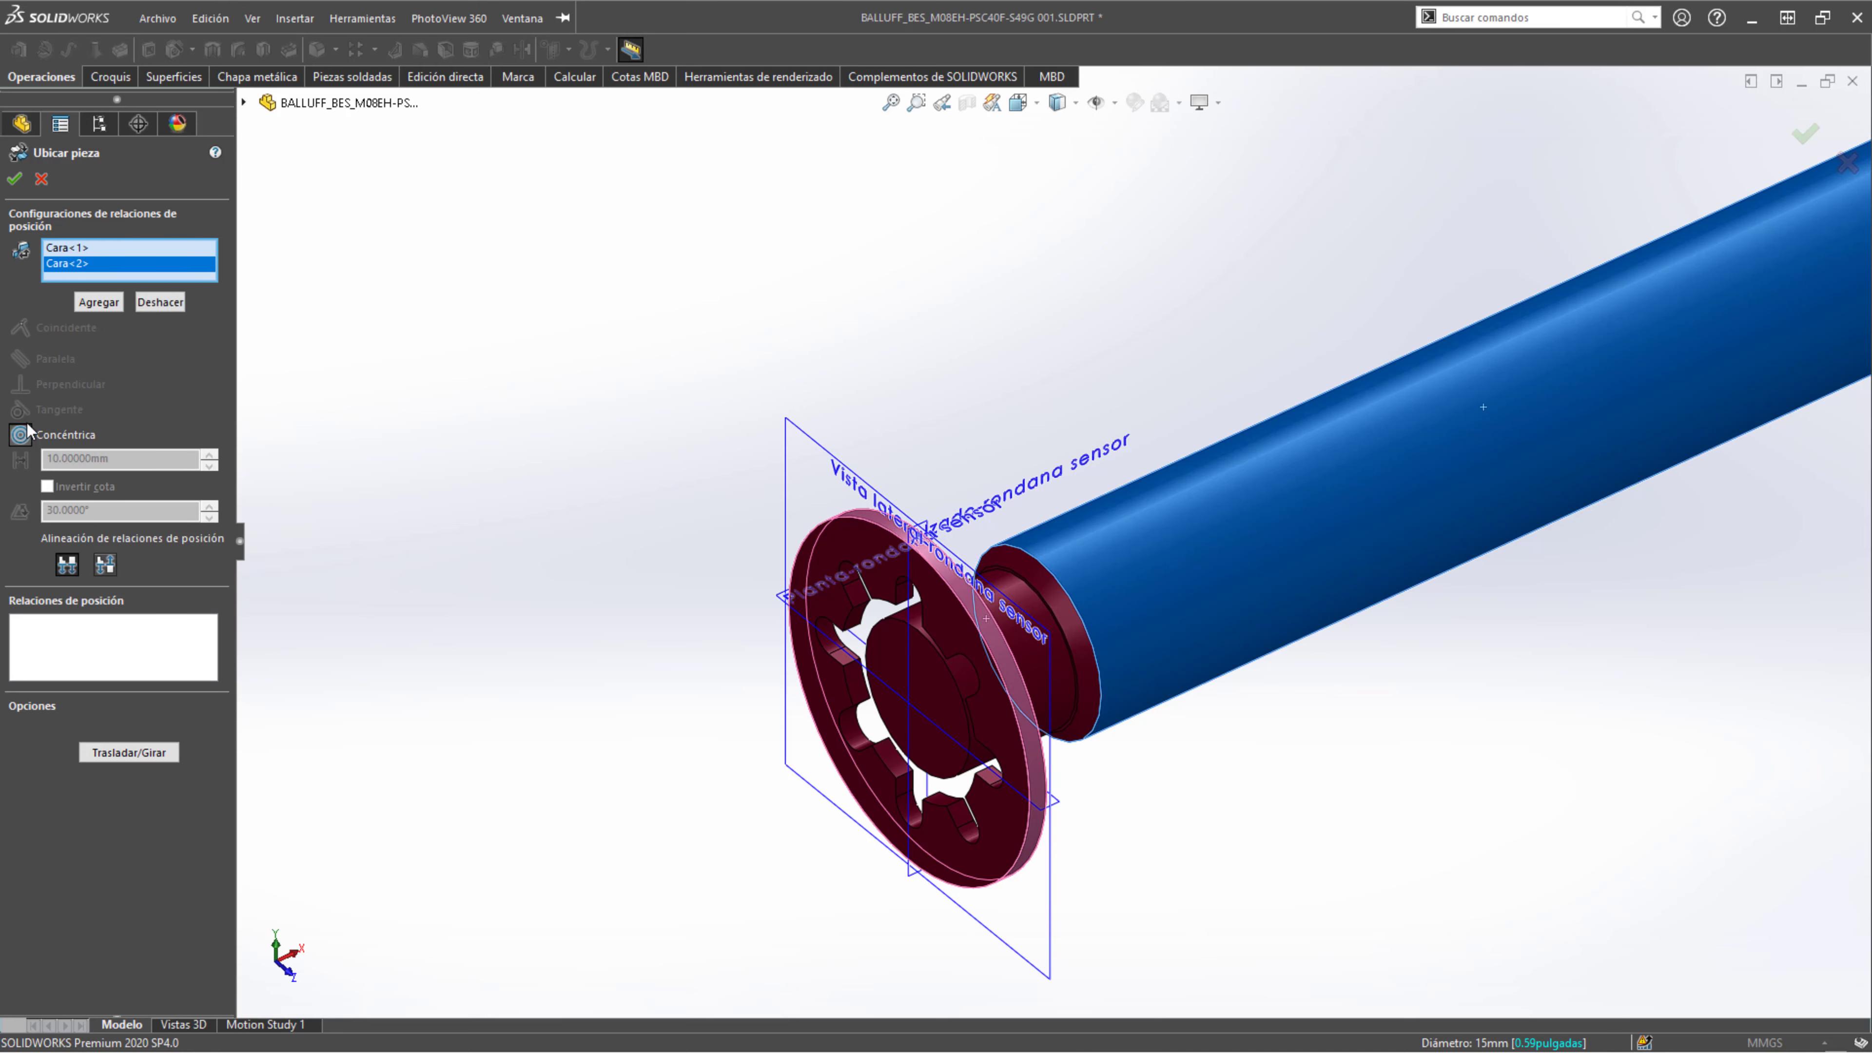
click(98, 302)
scroll(949, 738, up, 3)
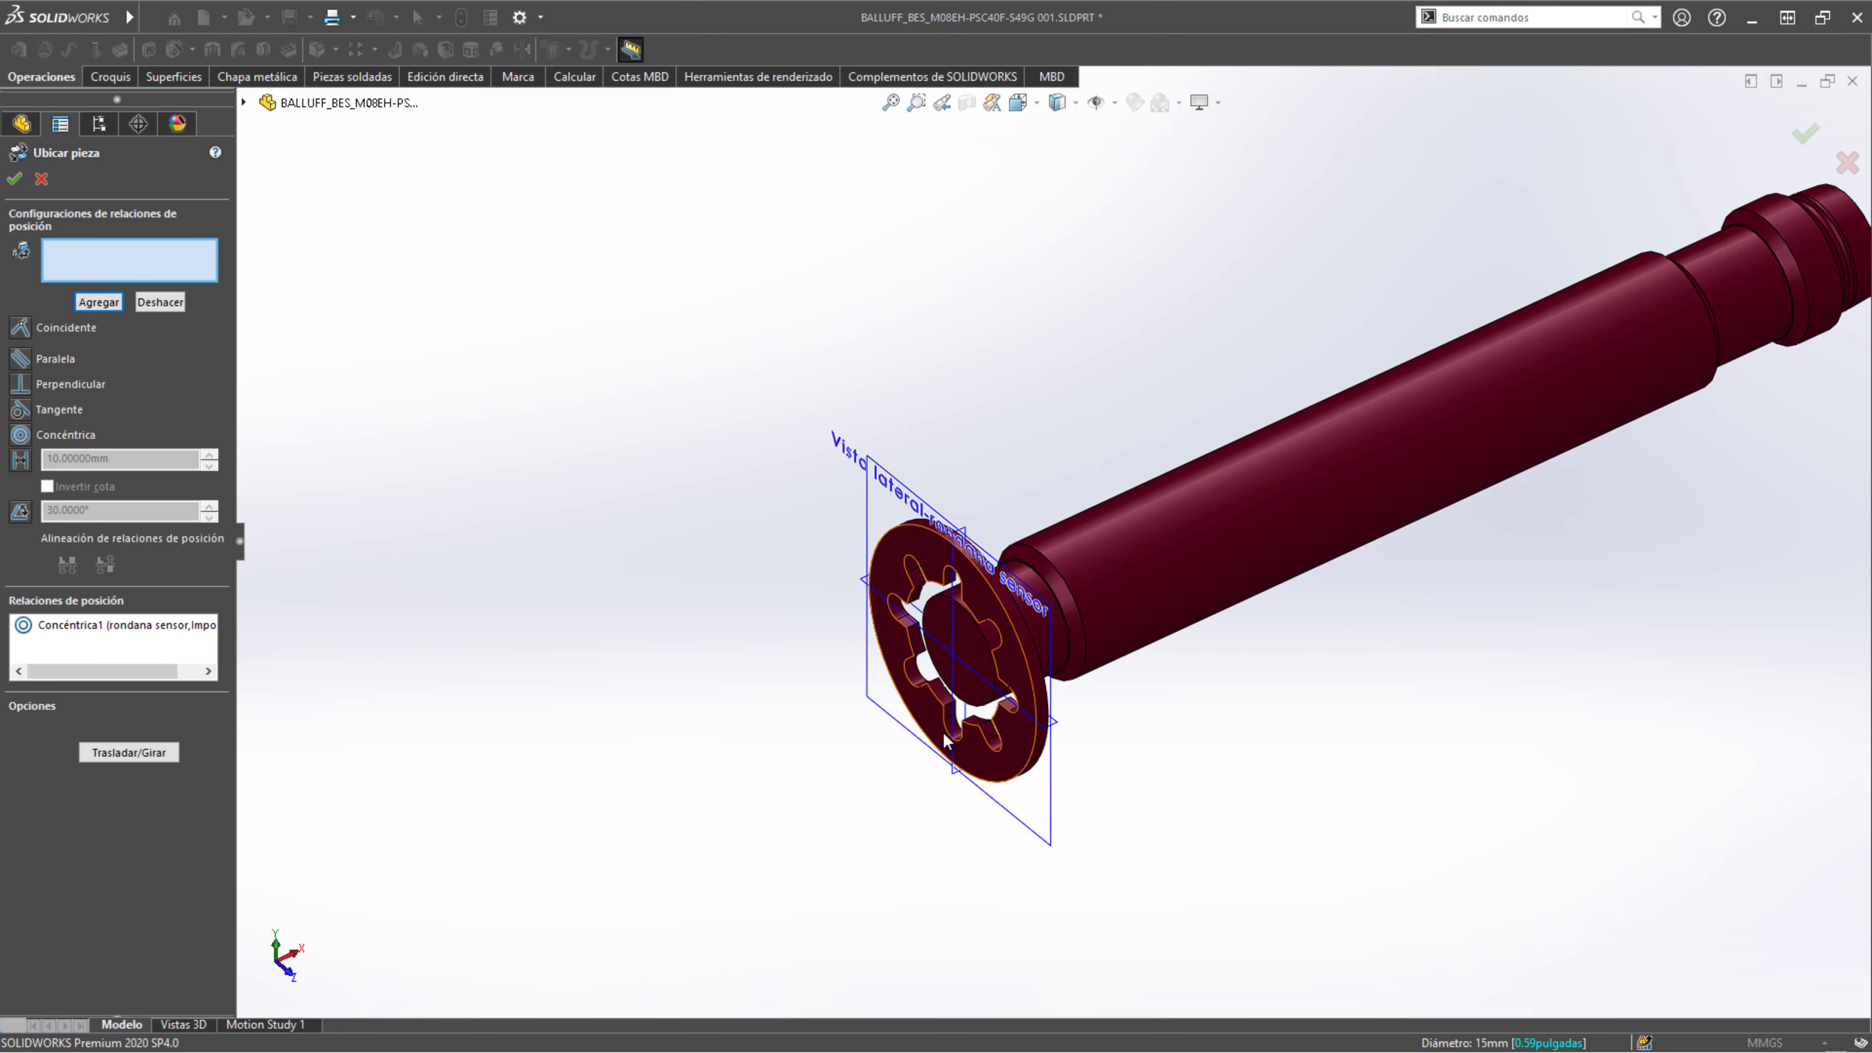
- Add a distance mate between the washer's flat face and the sensor body's end face, and accept the part location
scroll(886, 653, down, 2)
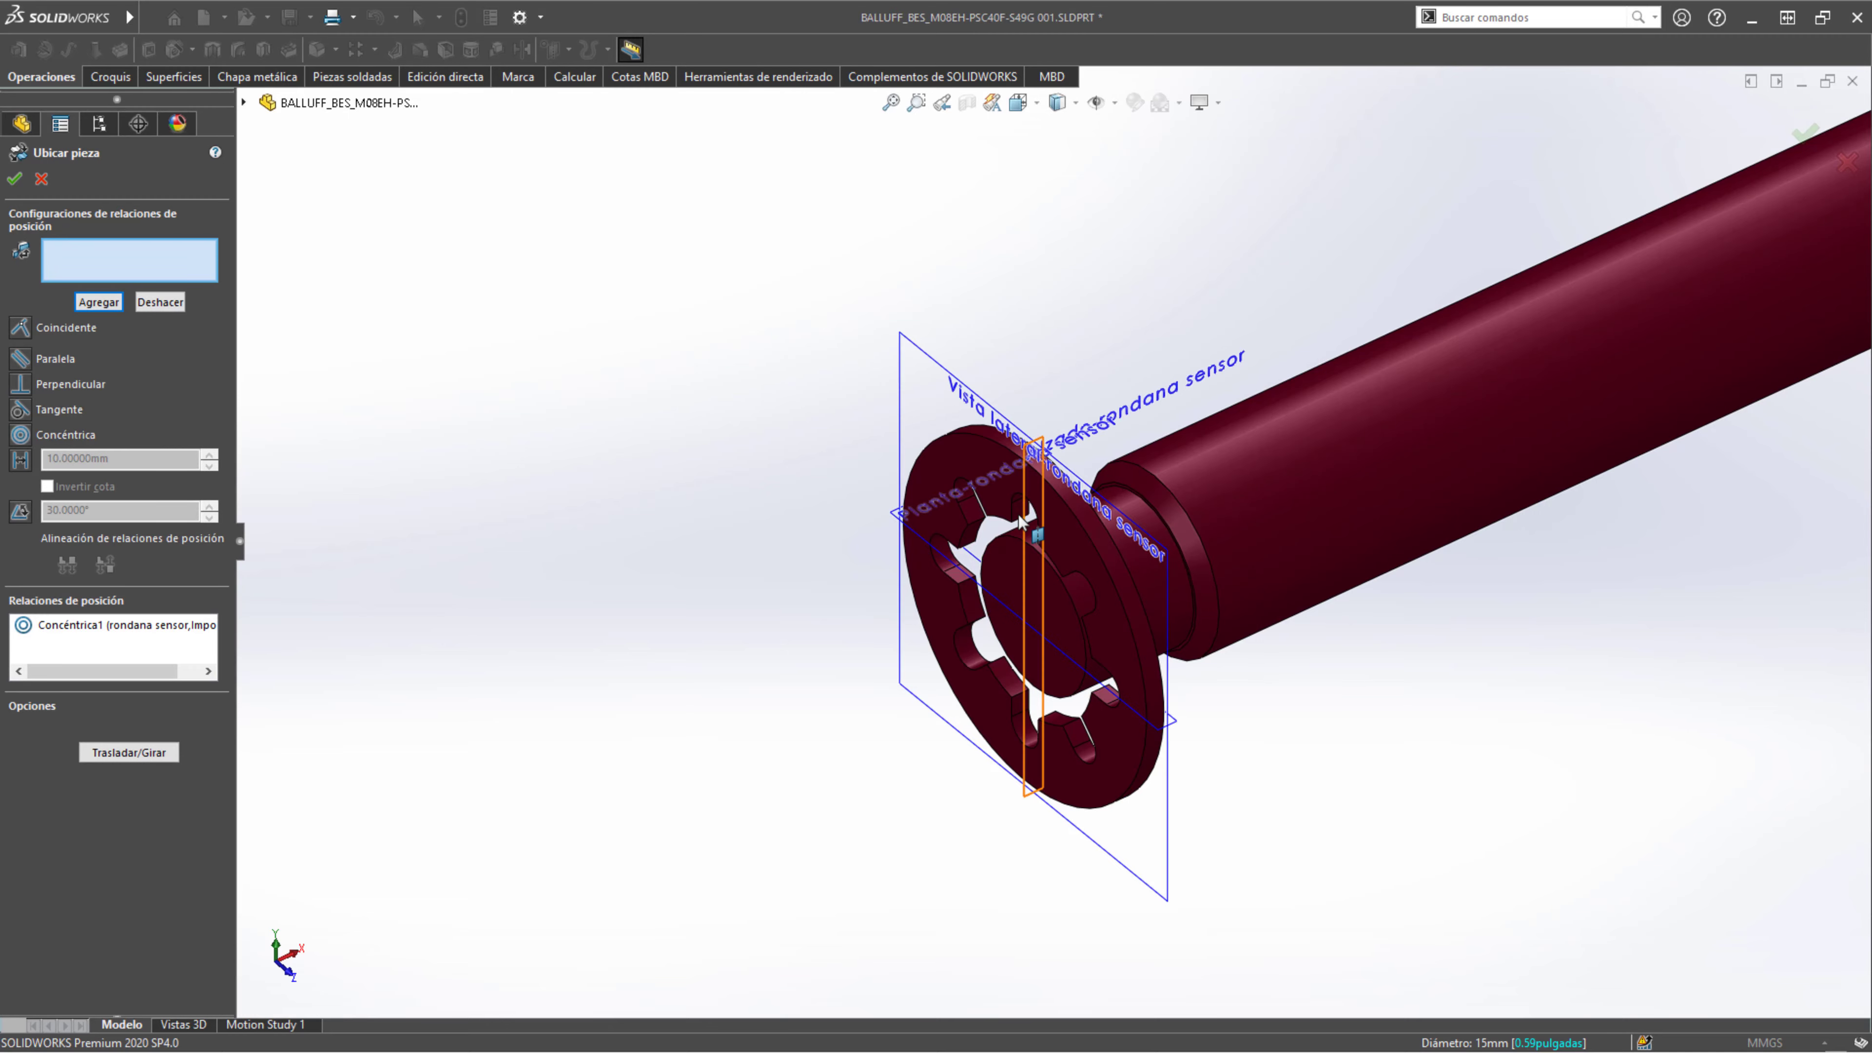
scroll(1273, 516, down, 2)
scroll(888, 597, up, 3)
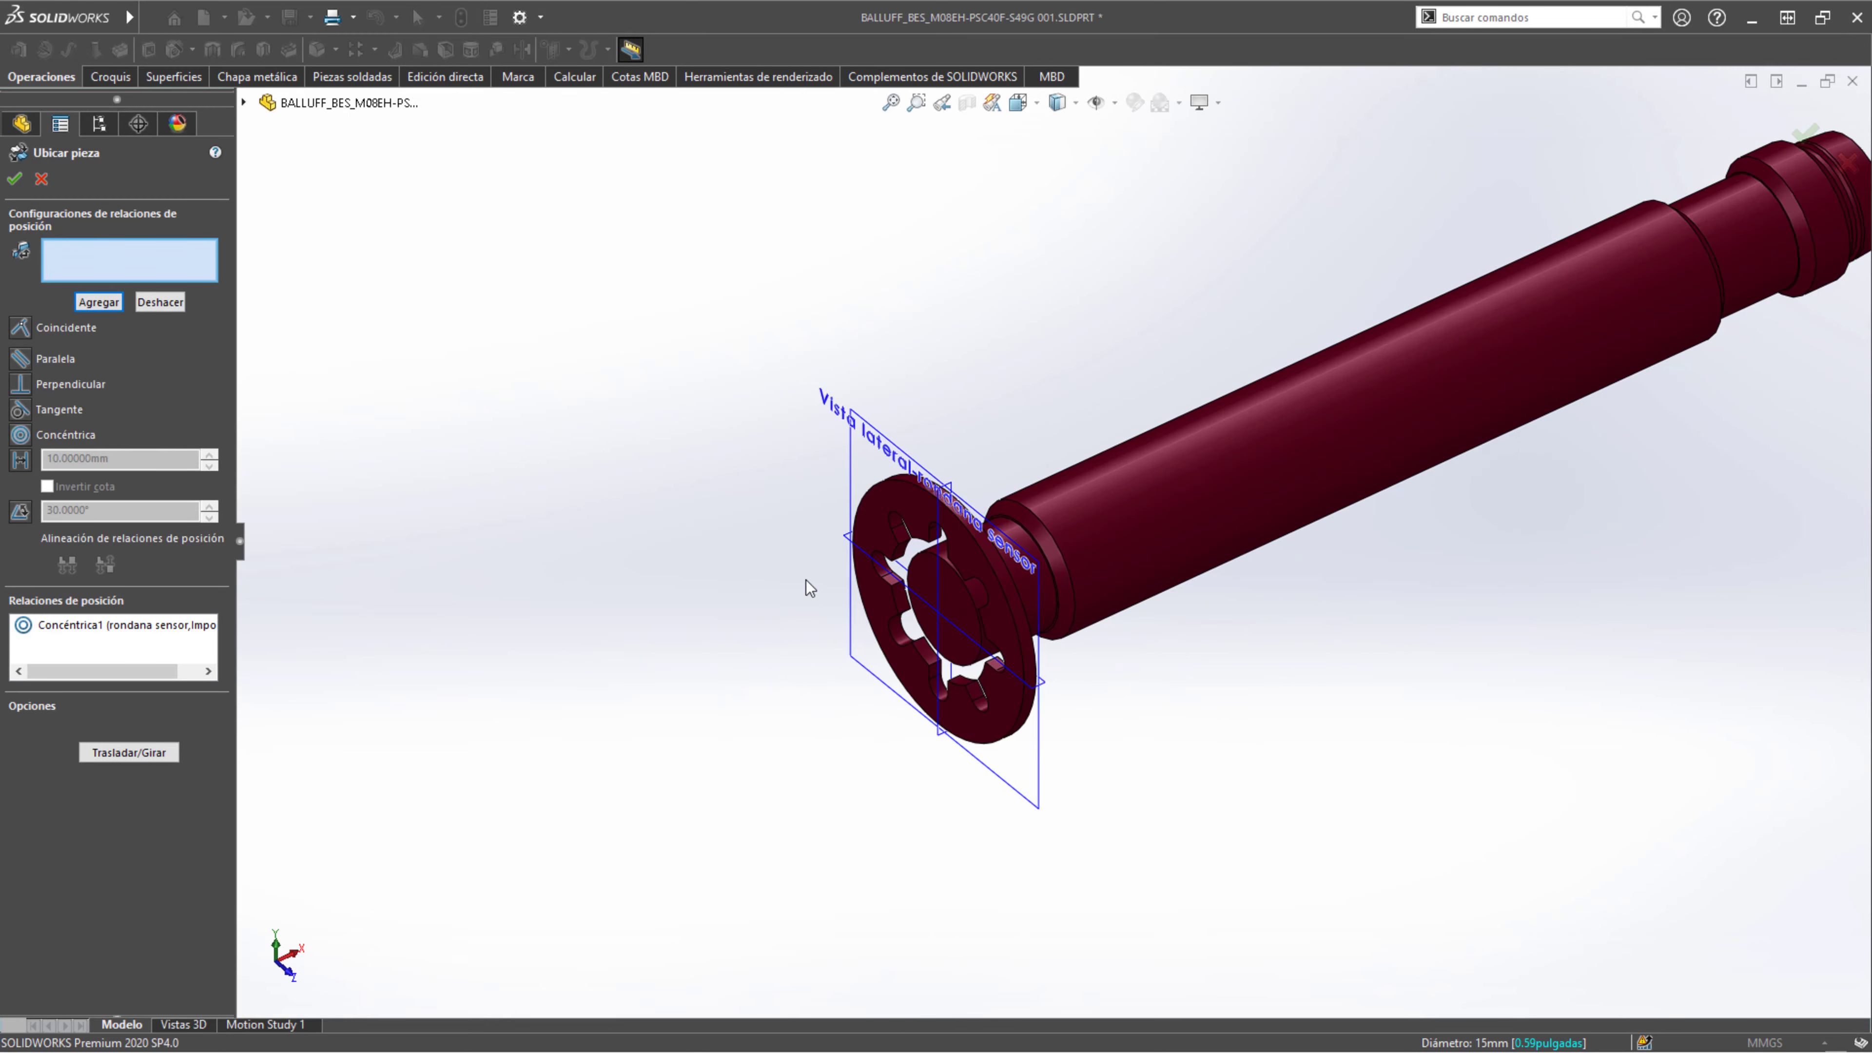
scroll(939, 590, down, 3)
scroll(940, 581, down, 2)
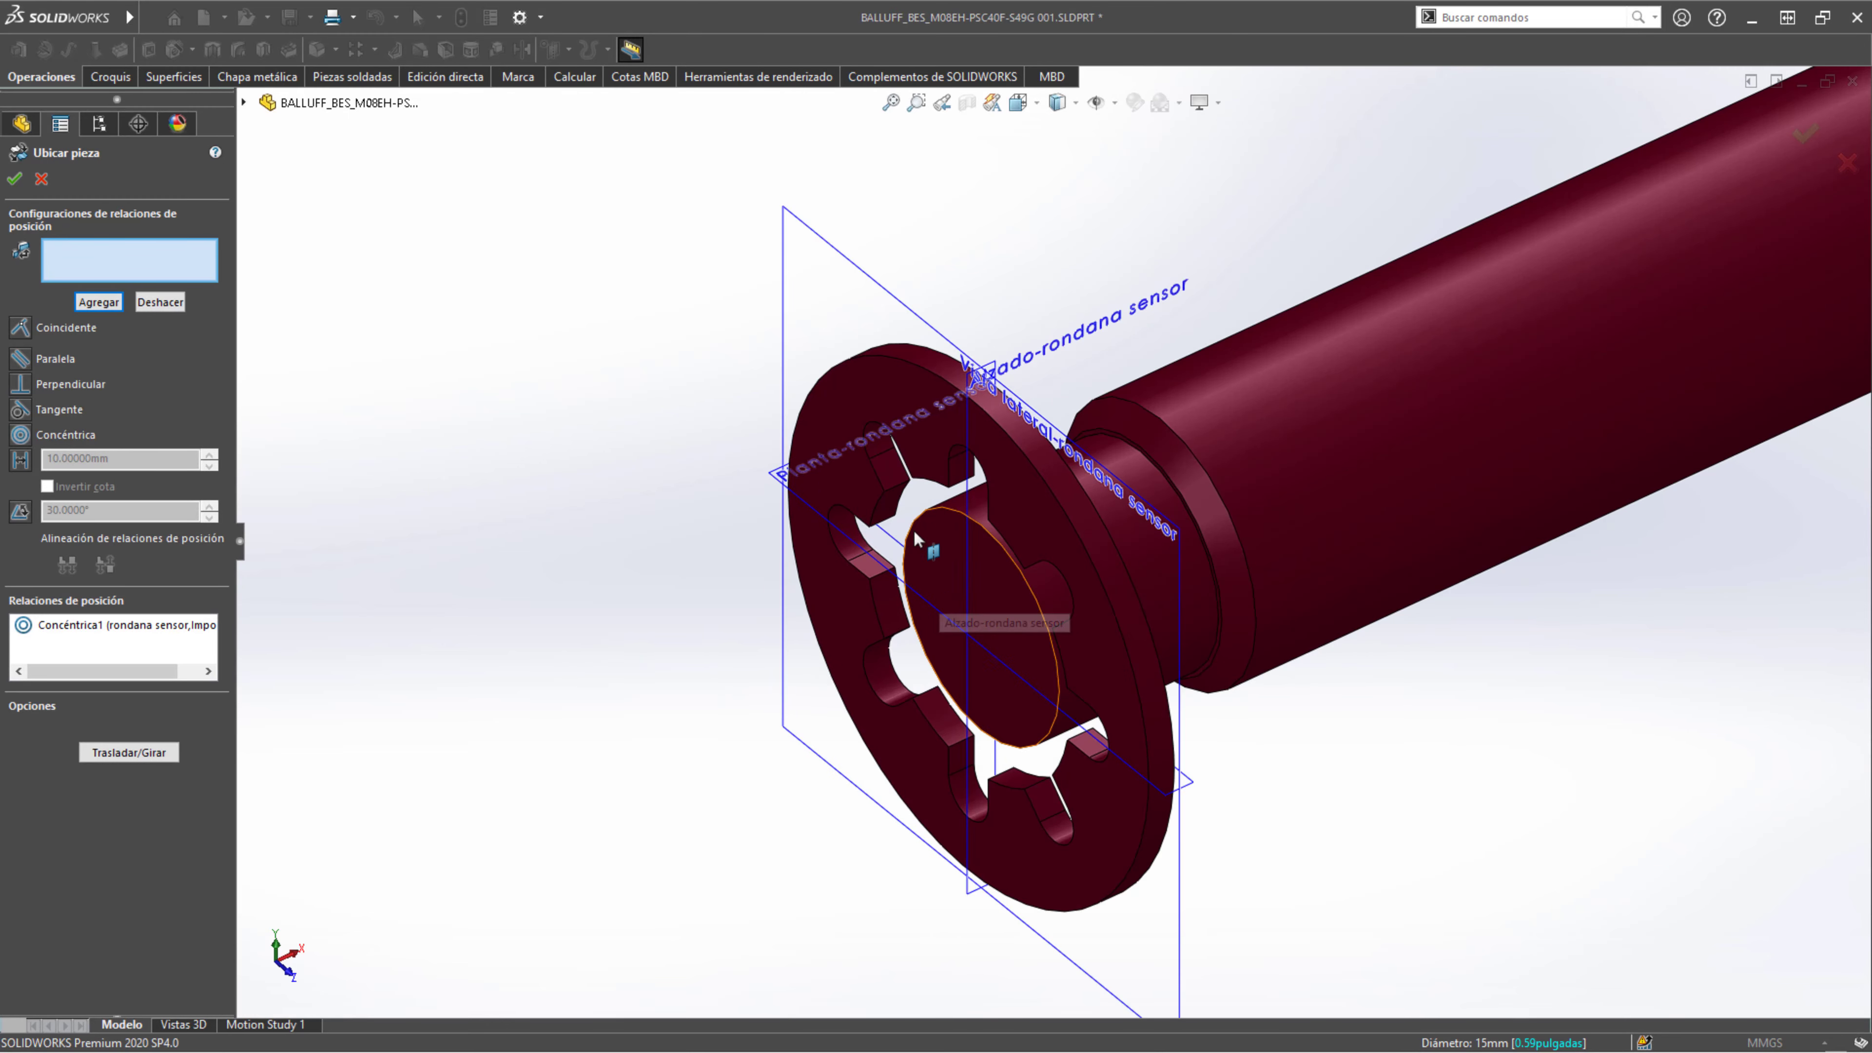
click(927, 437)
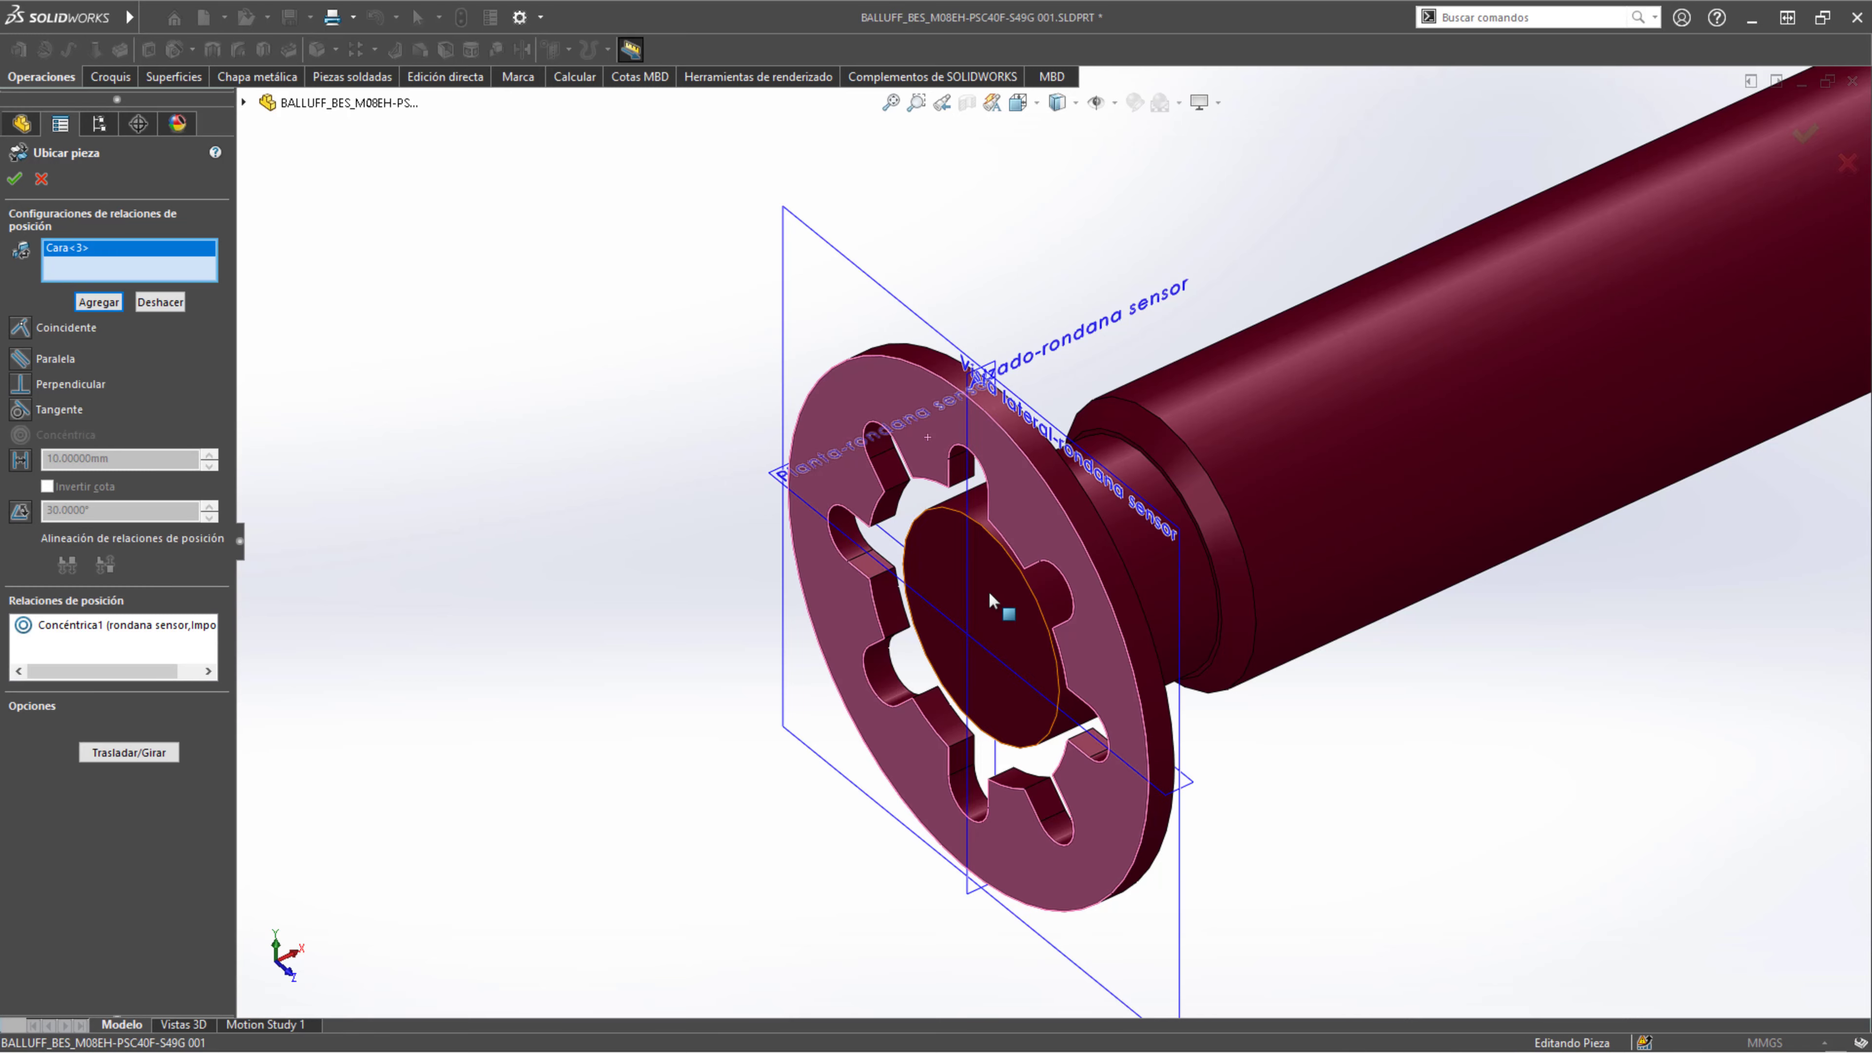
click(1009, 613)
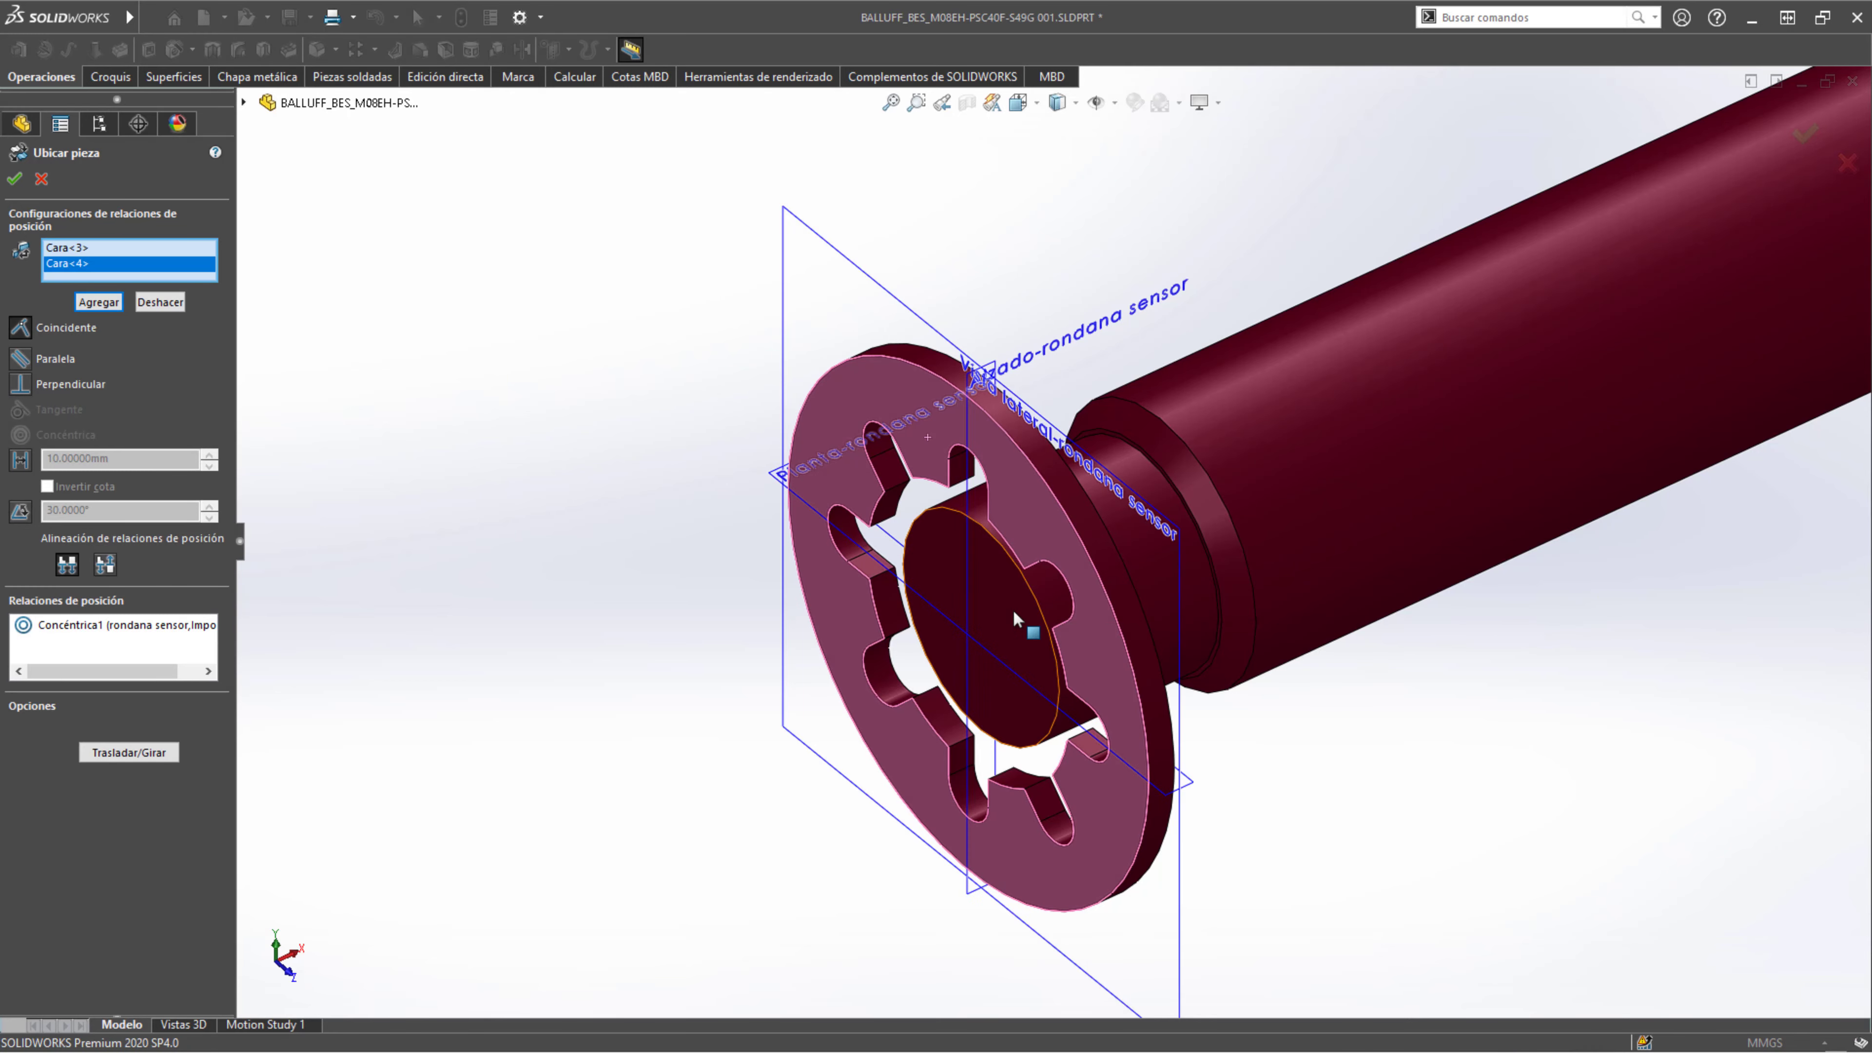
middle_drag(1012, 609, 971, 621)
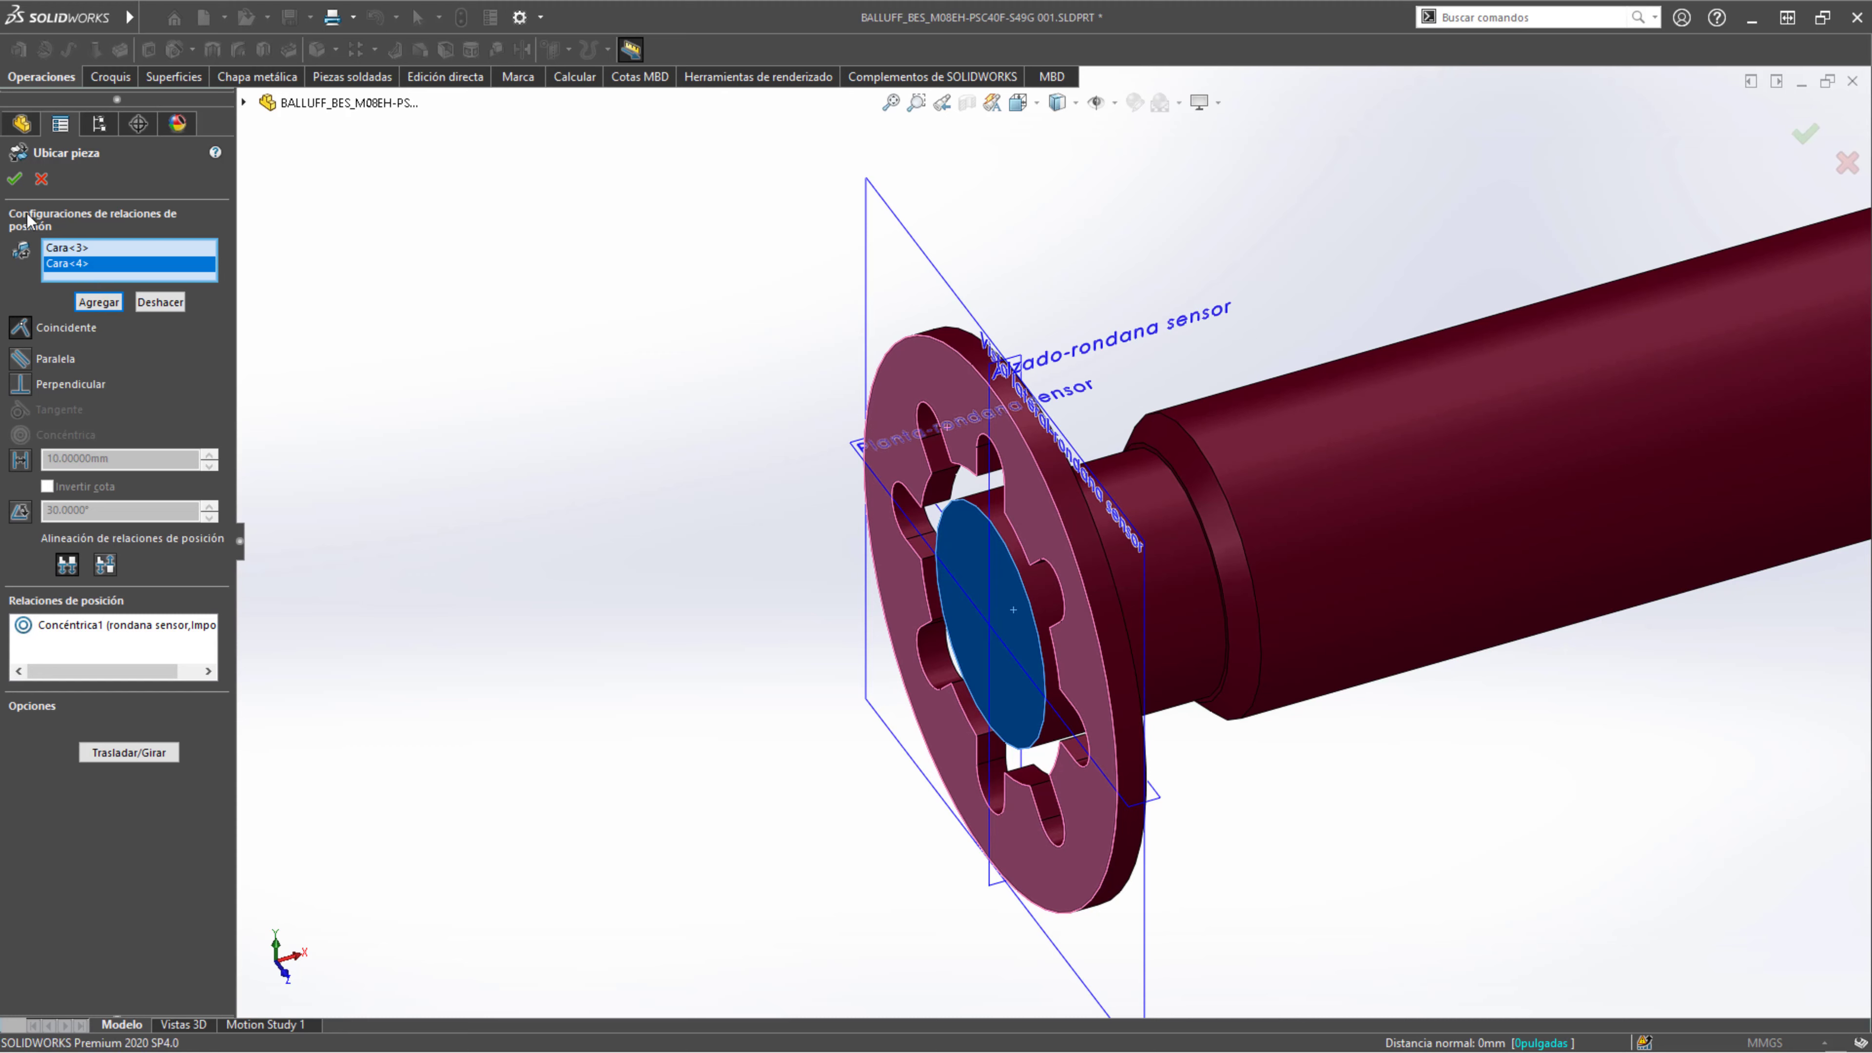
click(20, 462)
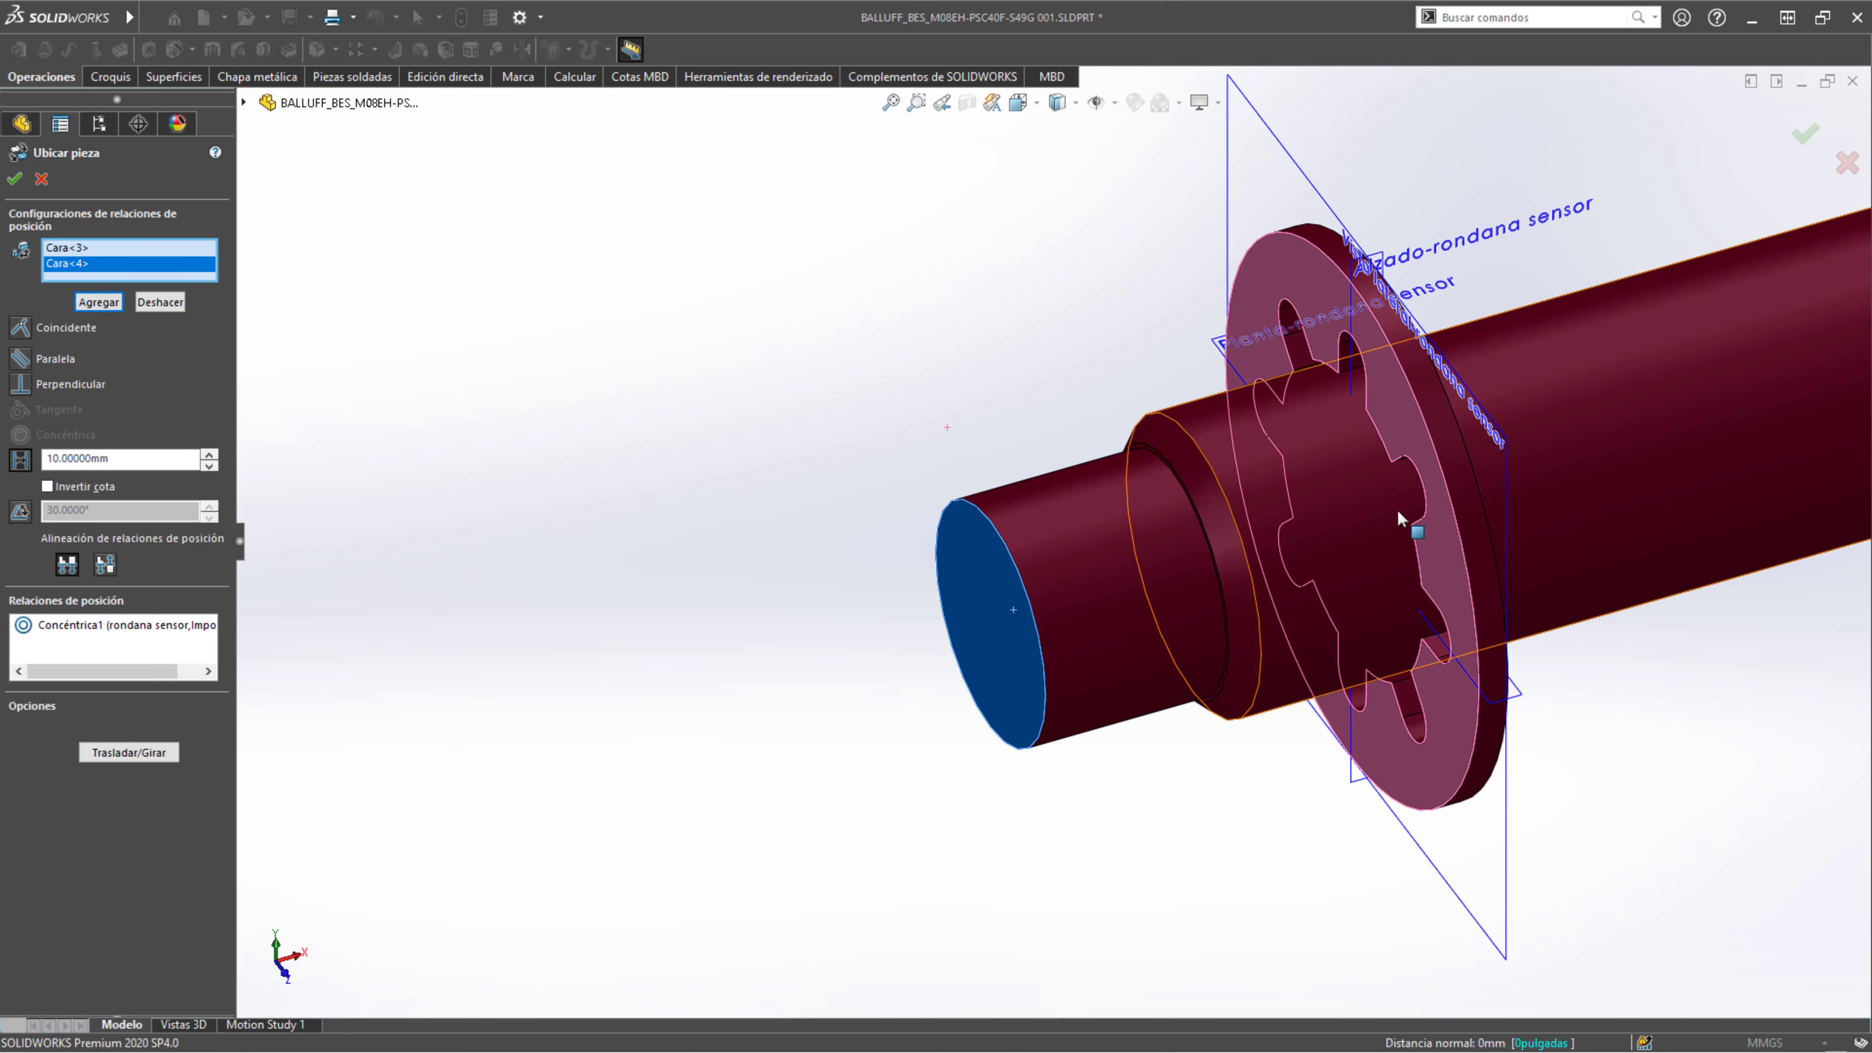
scroll(1397, 510, up, 4)
click(147, 459)
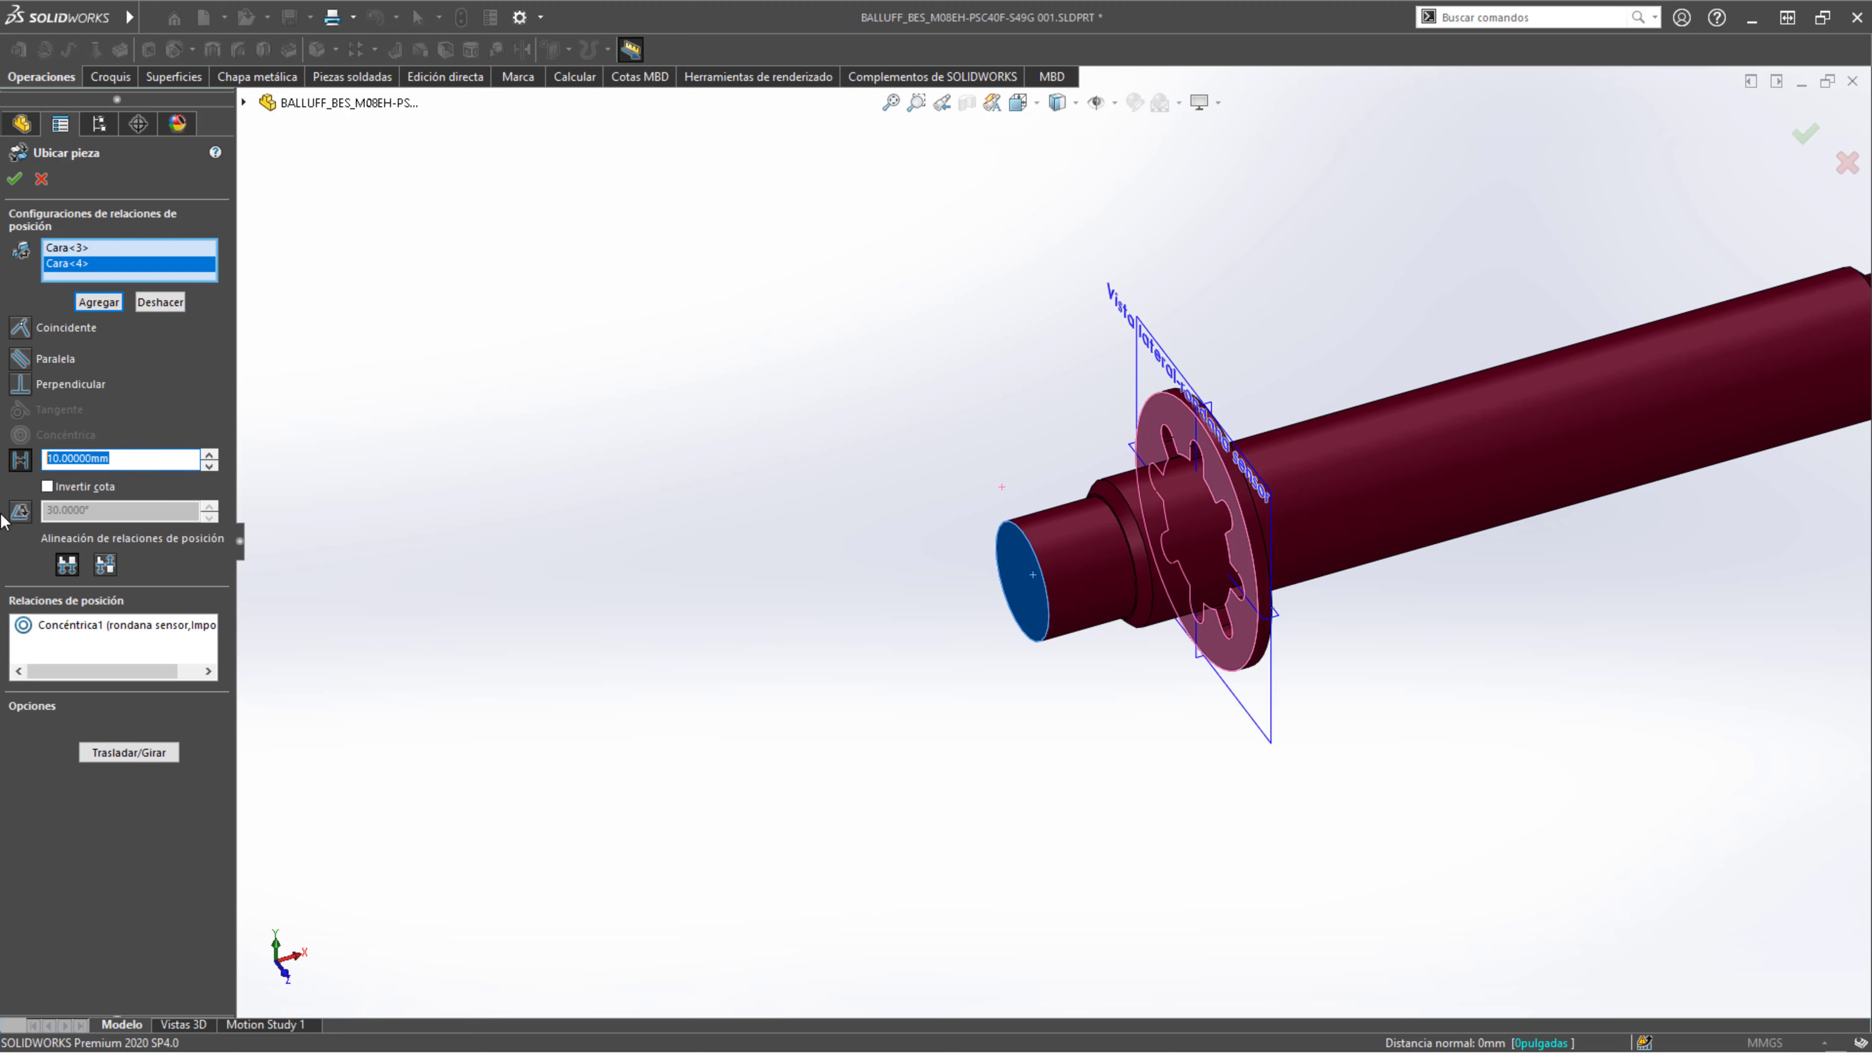
key(Return)
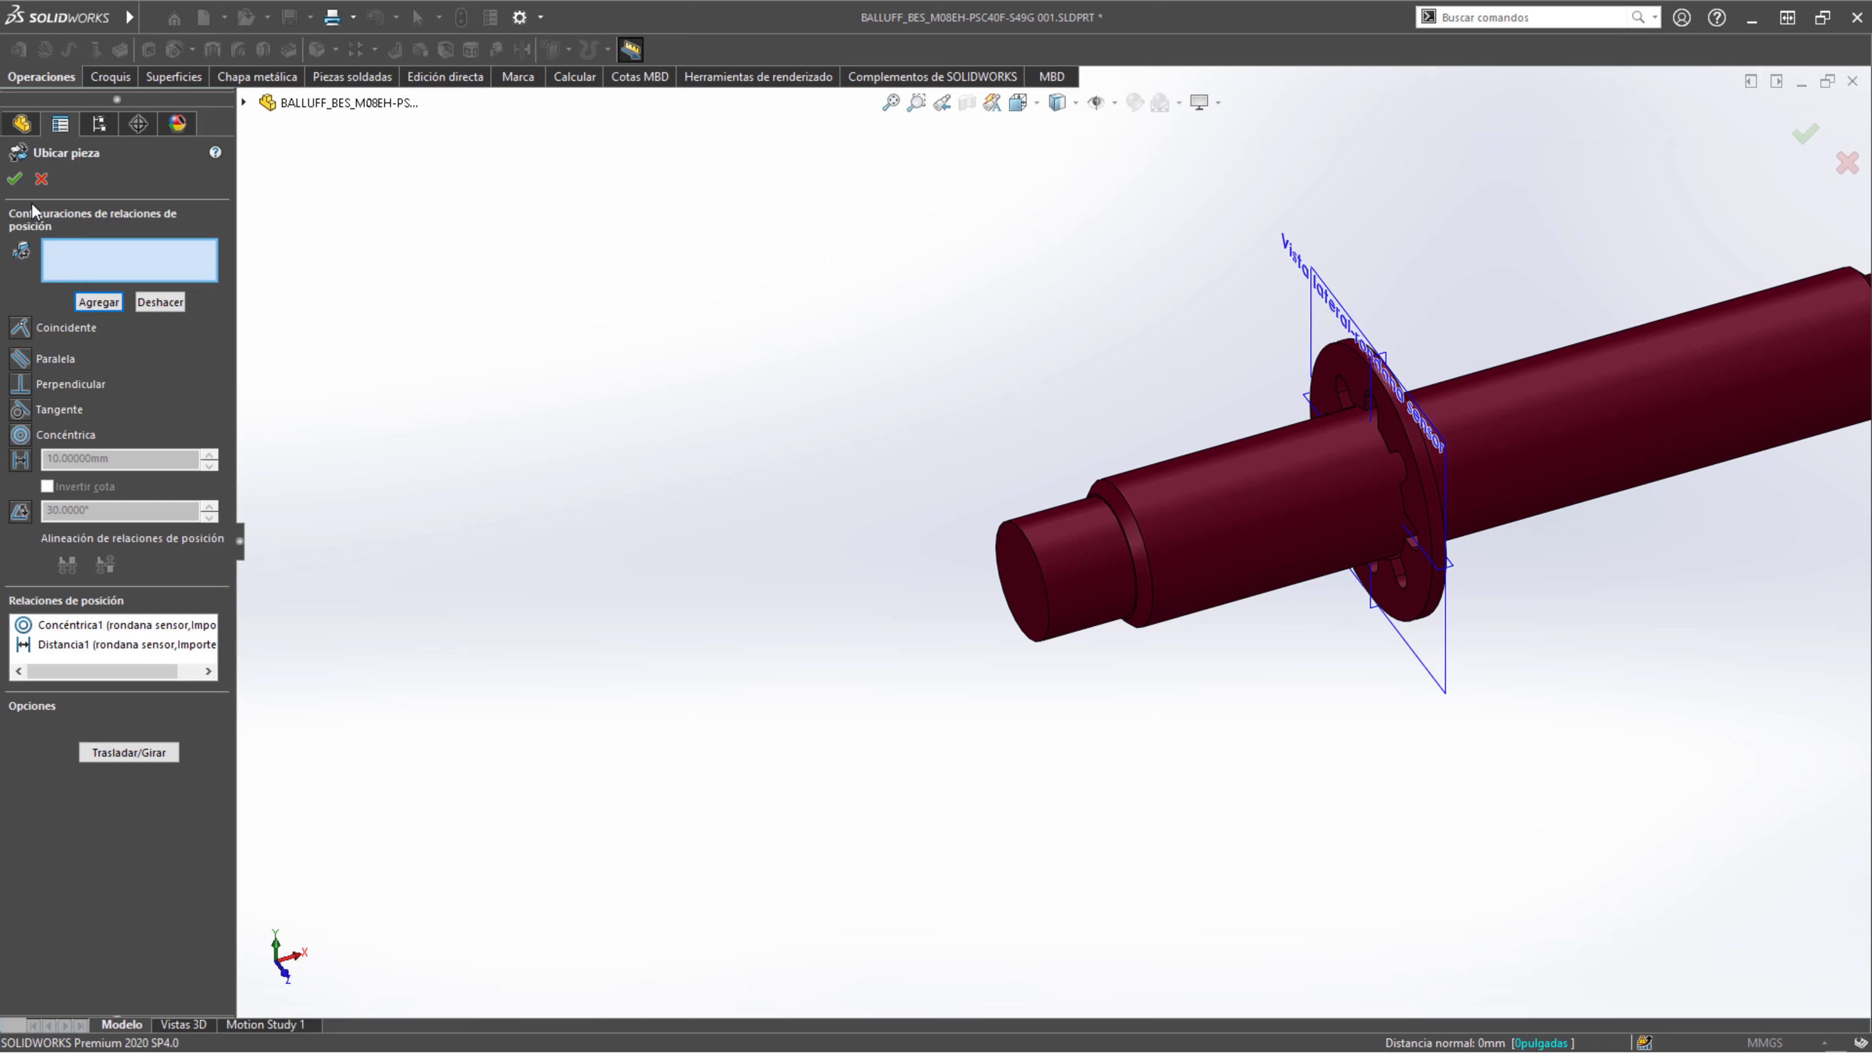
click(15, 178)
- Examine the inserted rondana sensor feature's solids, planes, sketch and Sólido-Mover/Copiar2 in the feature tree
scroll(1041, 473, up, 3)
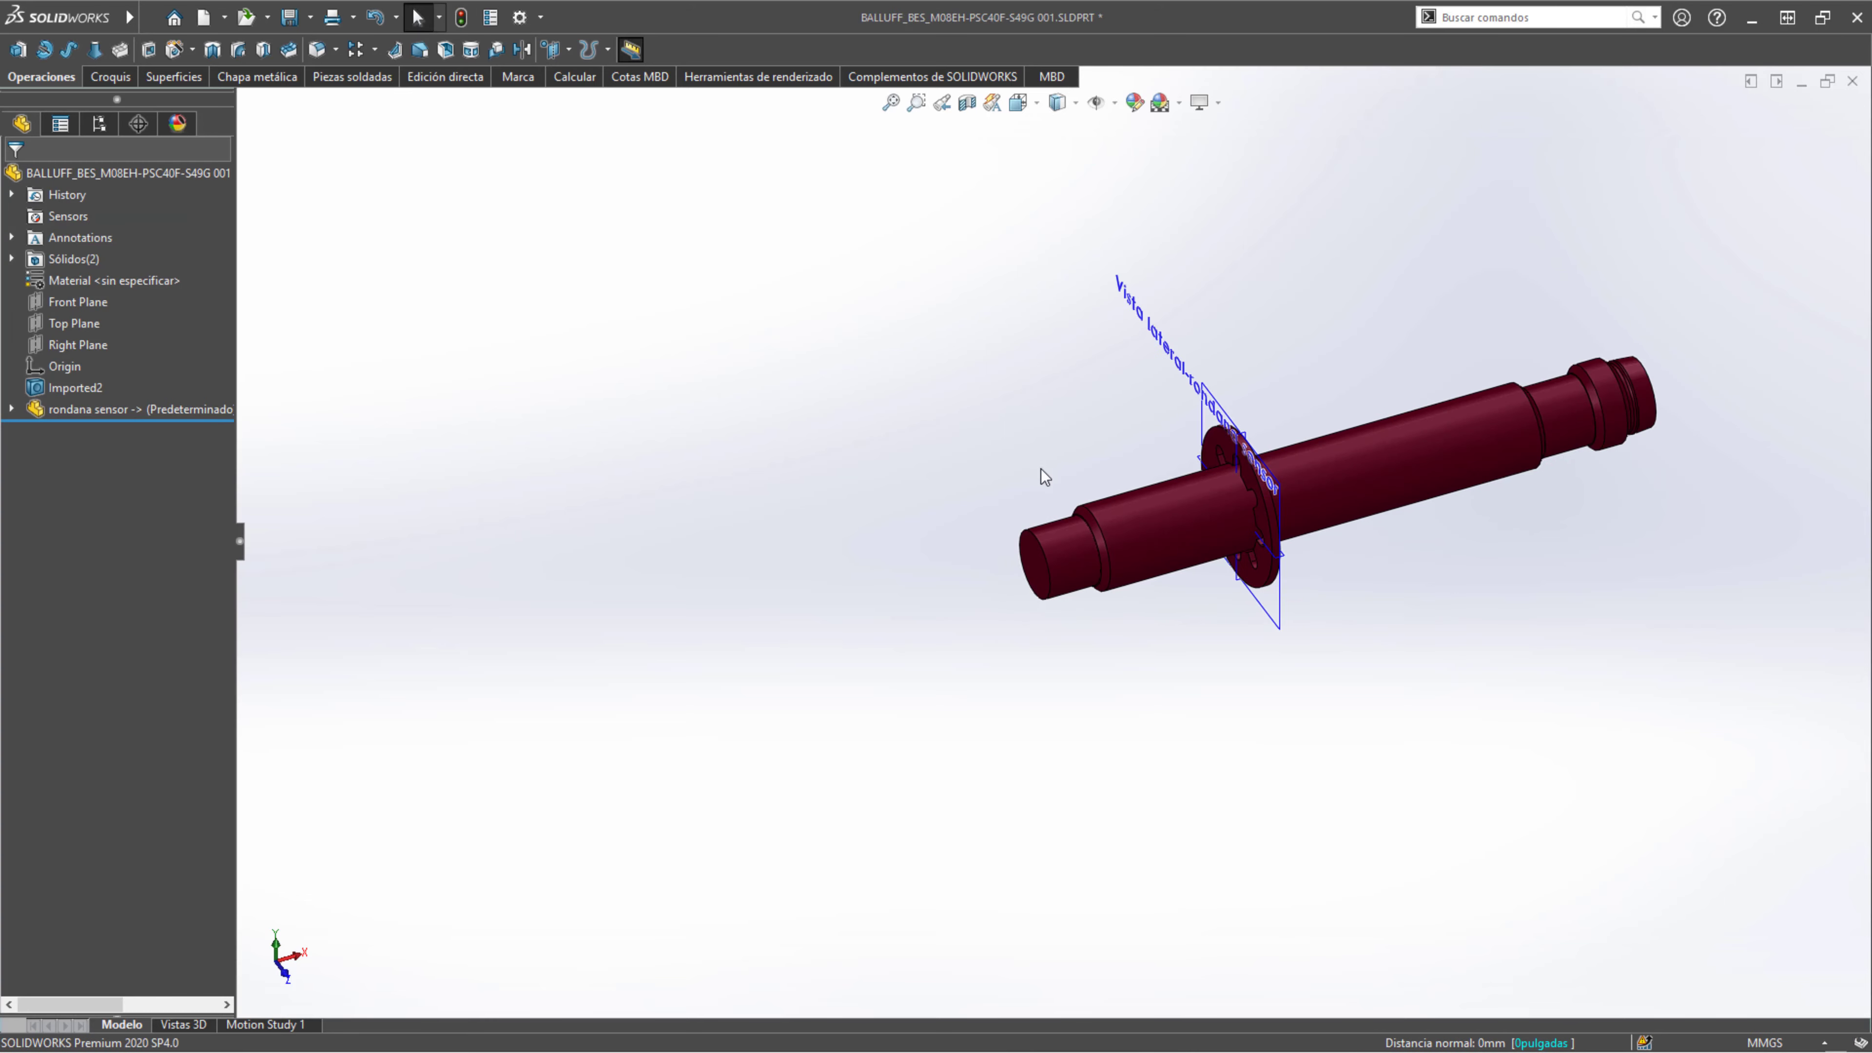
middle_drag(1246, 509, 1184, 483)
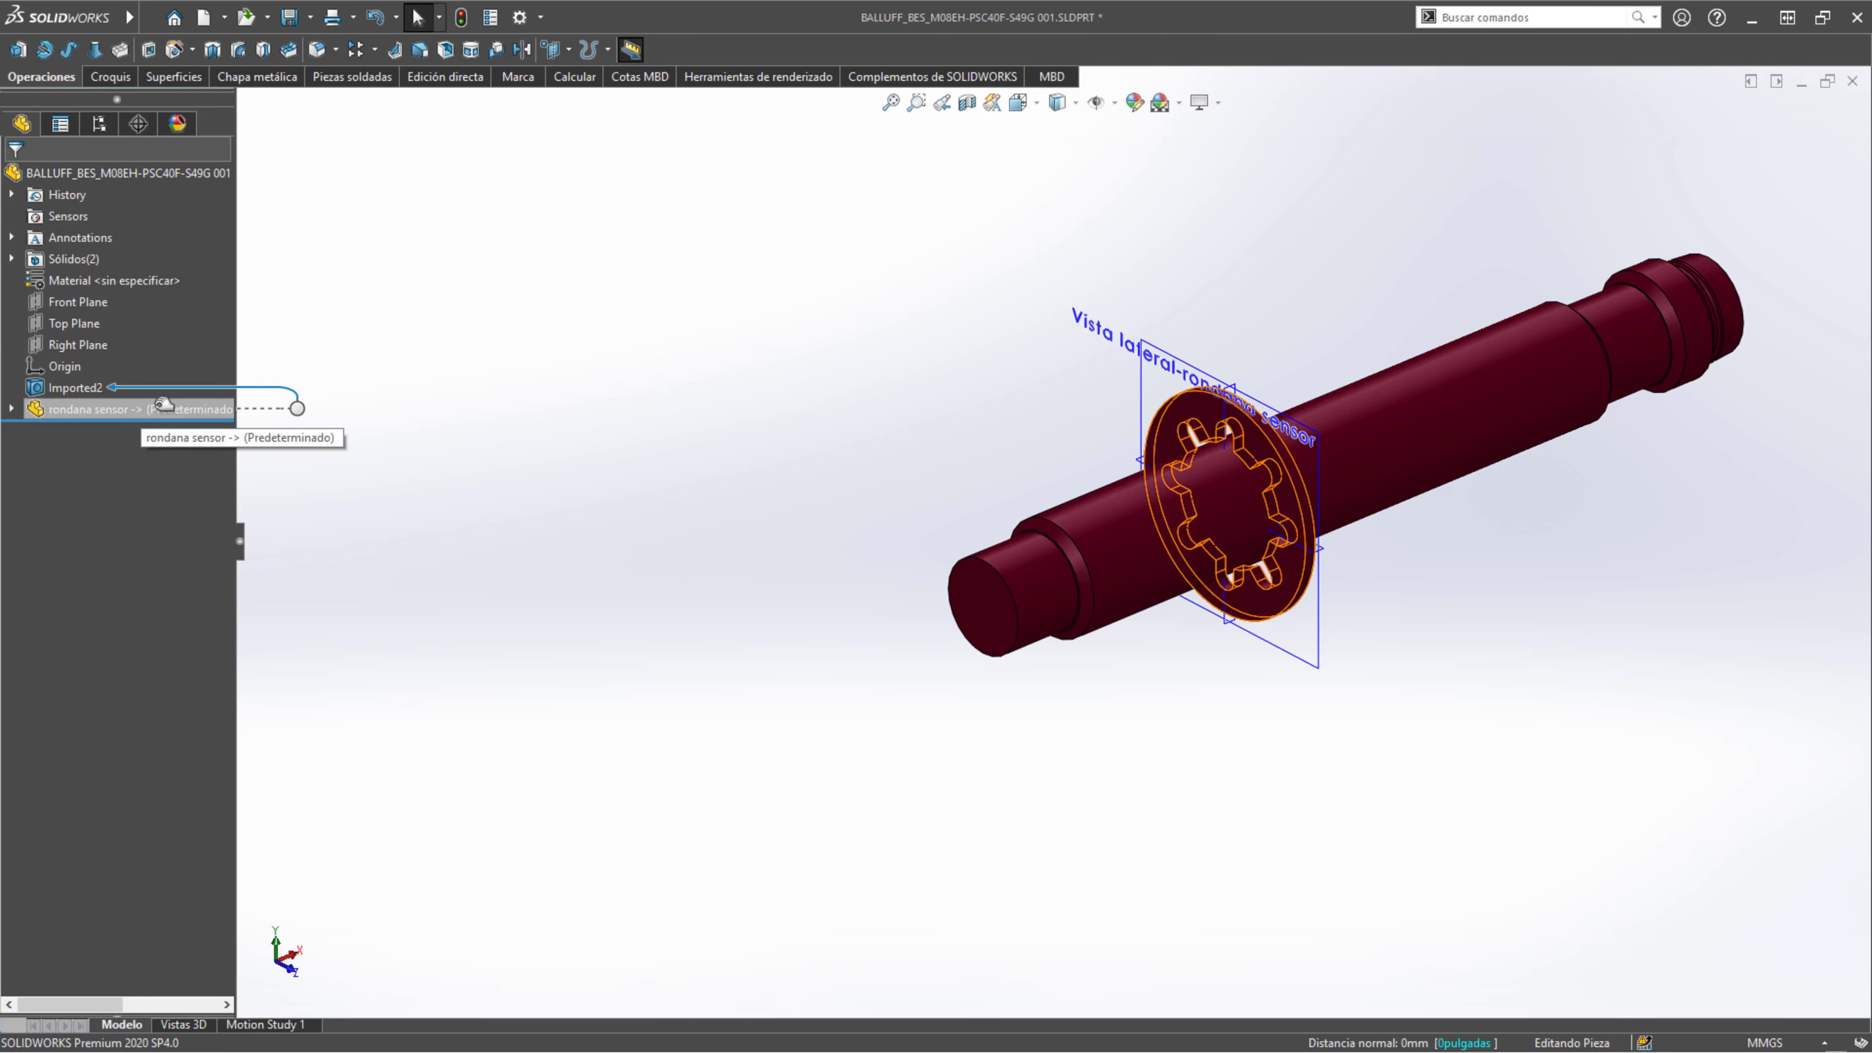
click(137, 417)
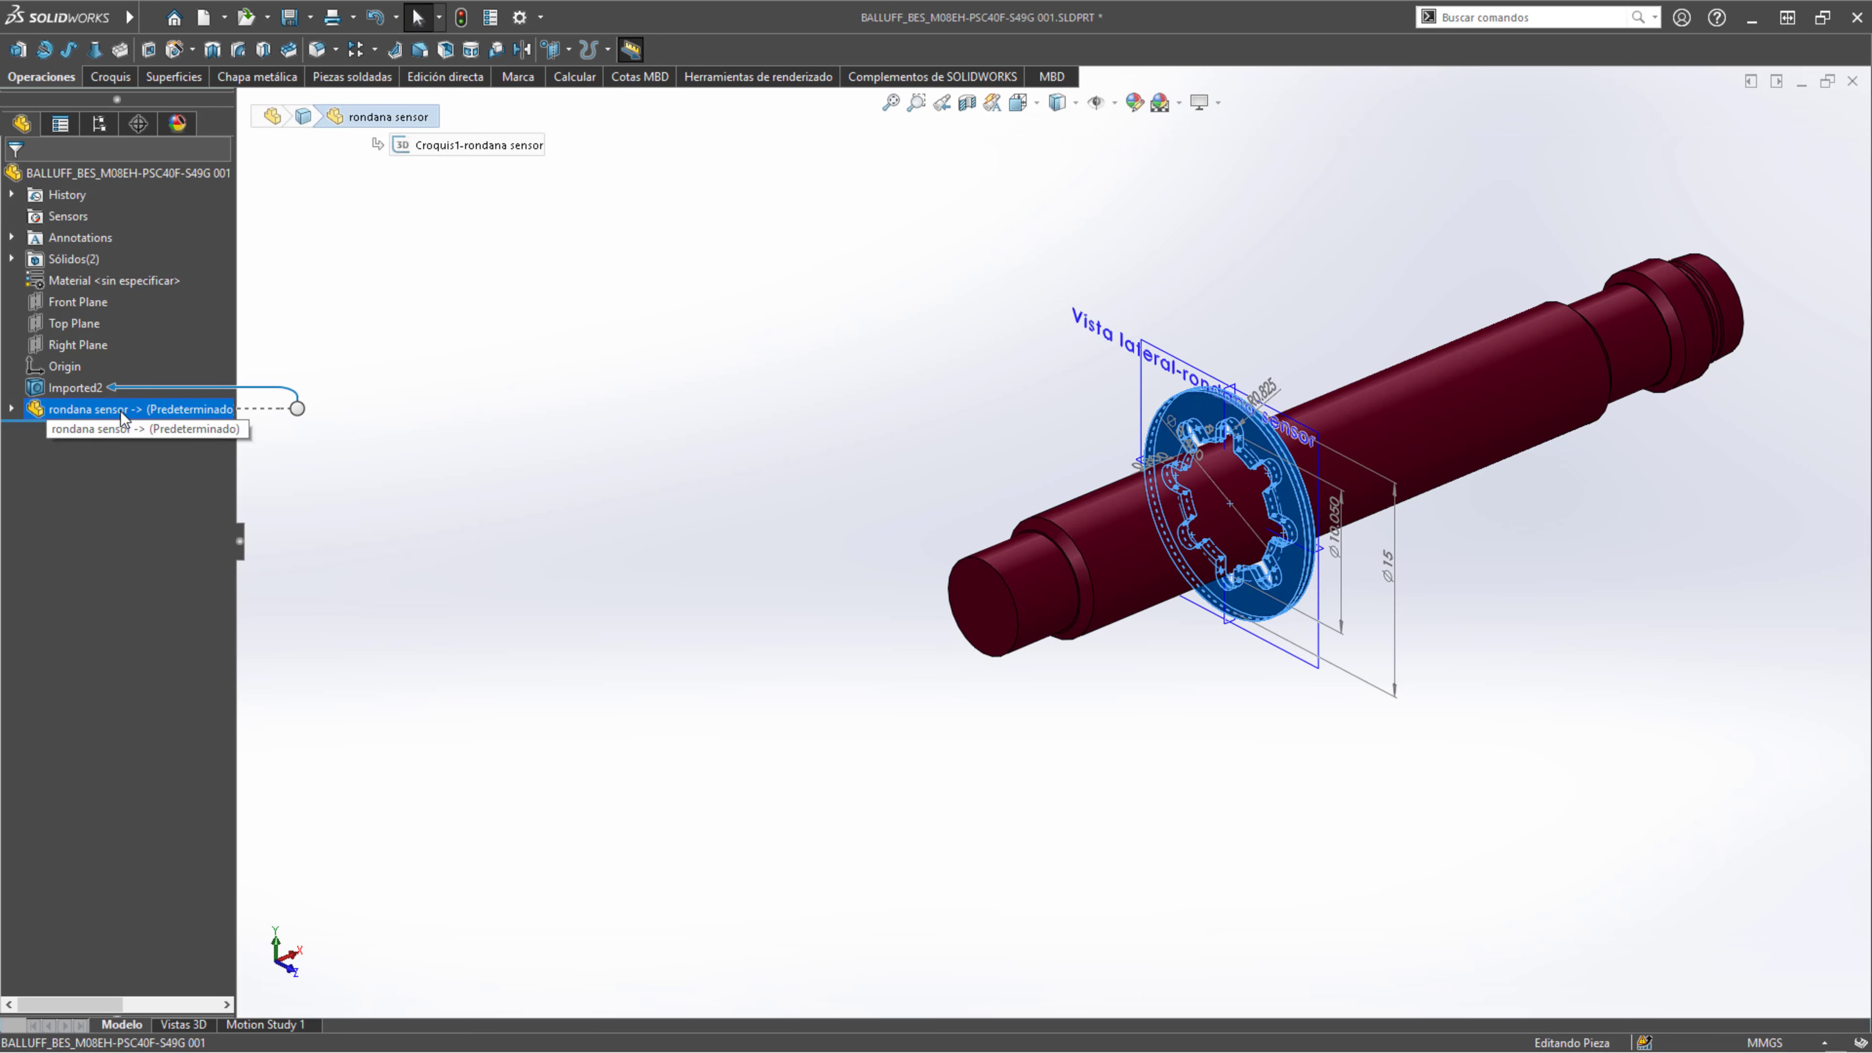
scroll(1463, 472, down, 3)
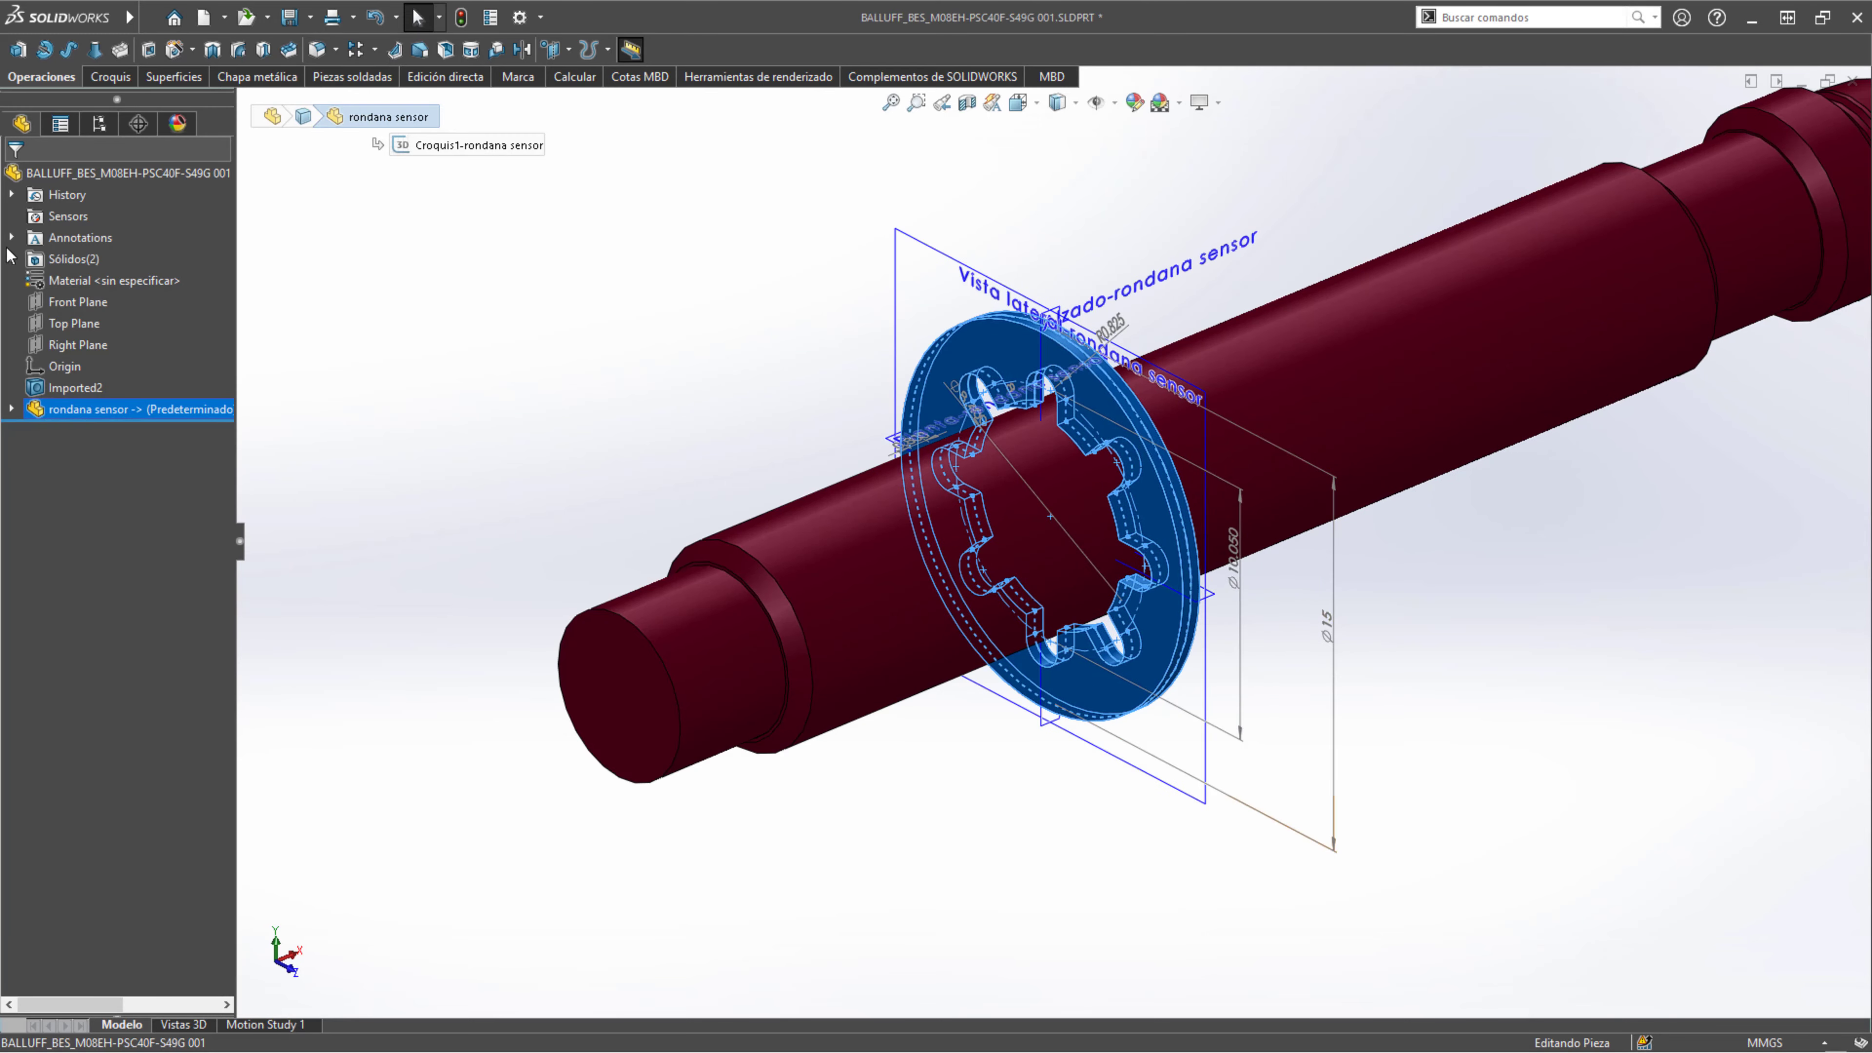
click(12, 410)
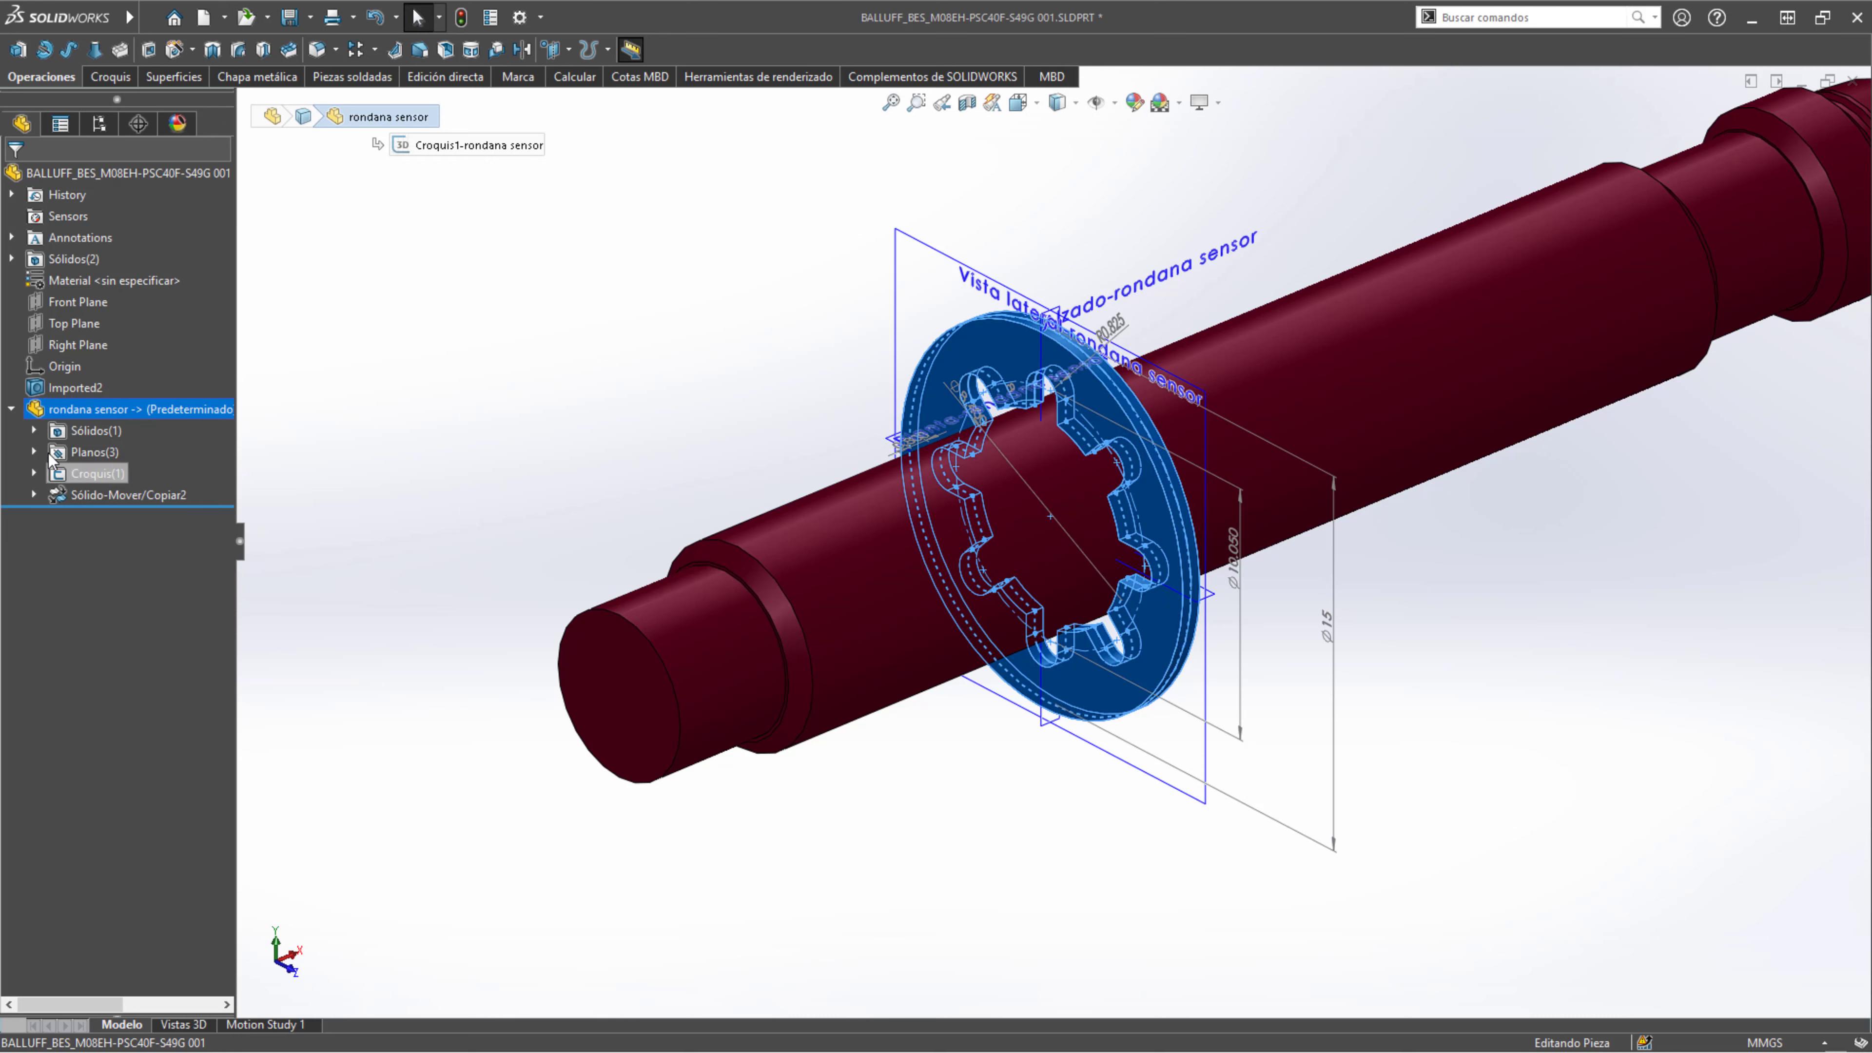
click(34, 430)
click(34, 430)
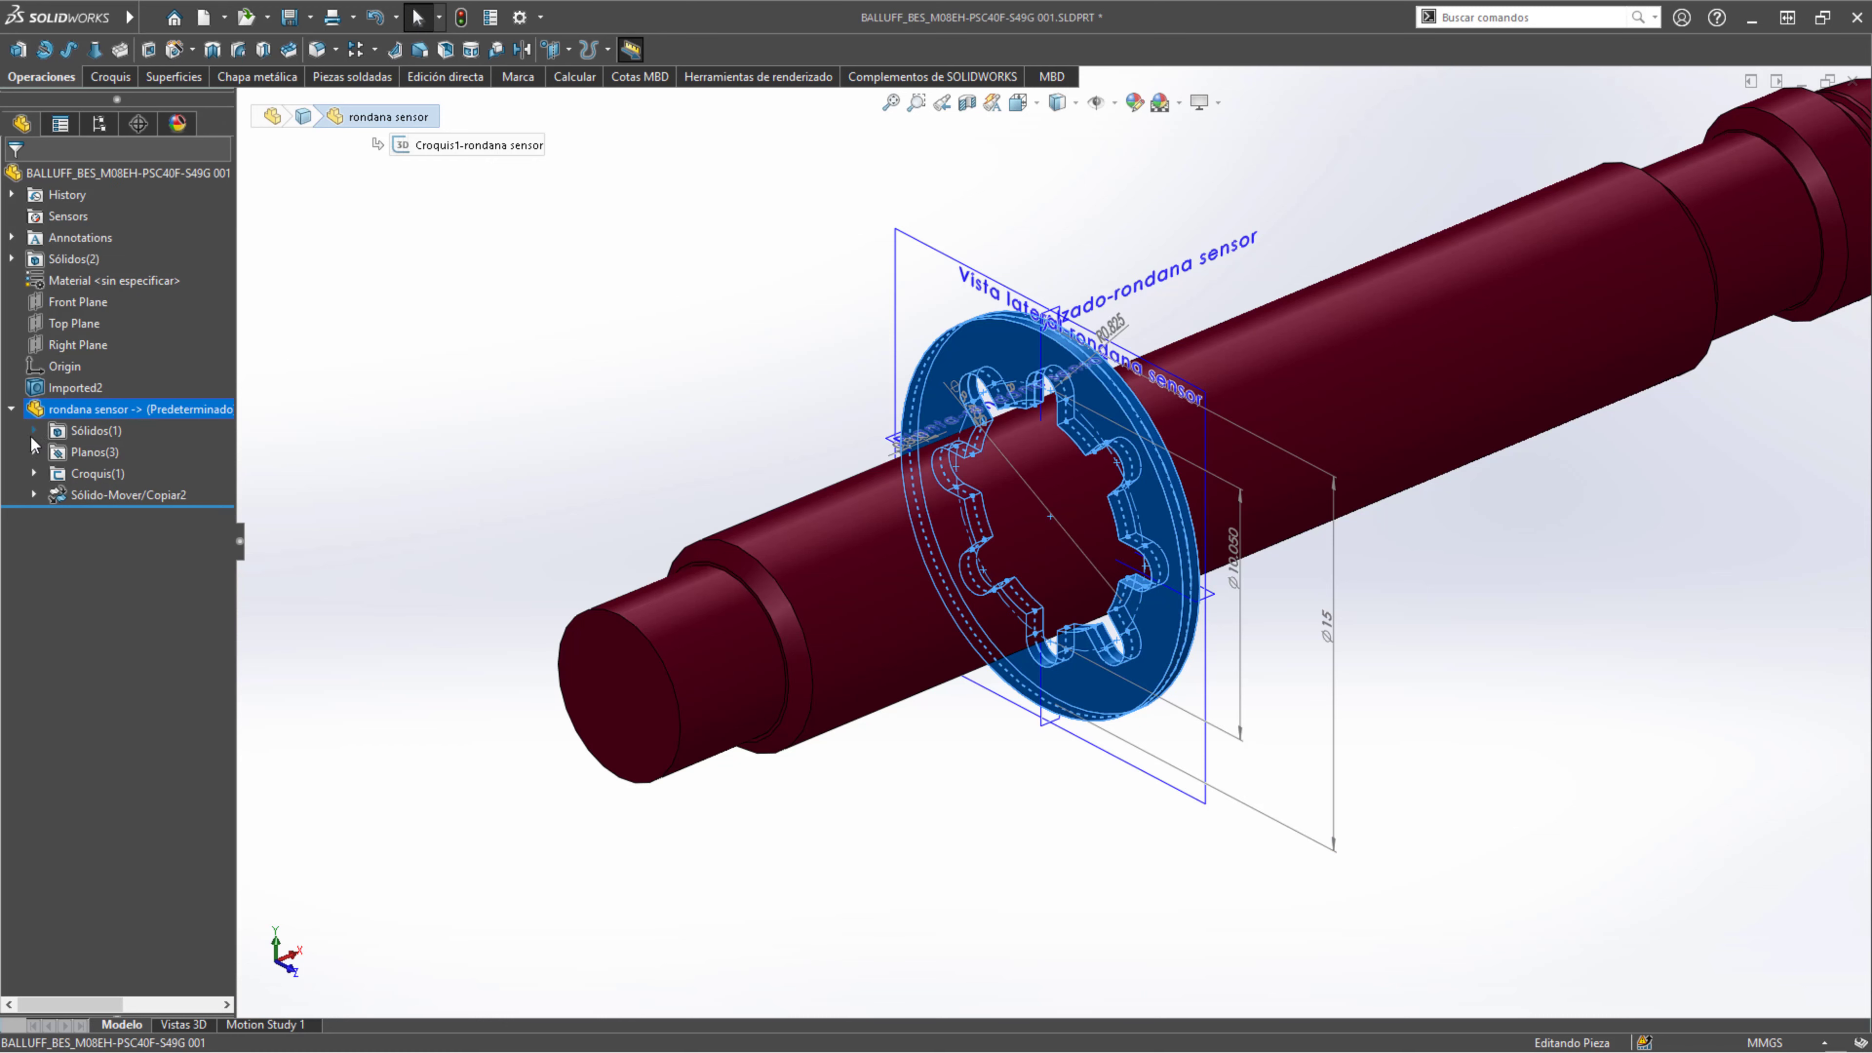
click(34, 452)
click(35, 451)
click(34, 473)
click(120, 495)
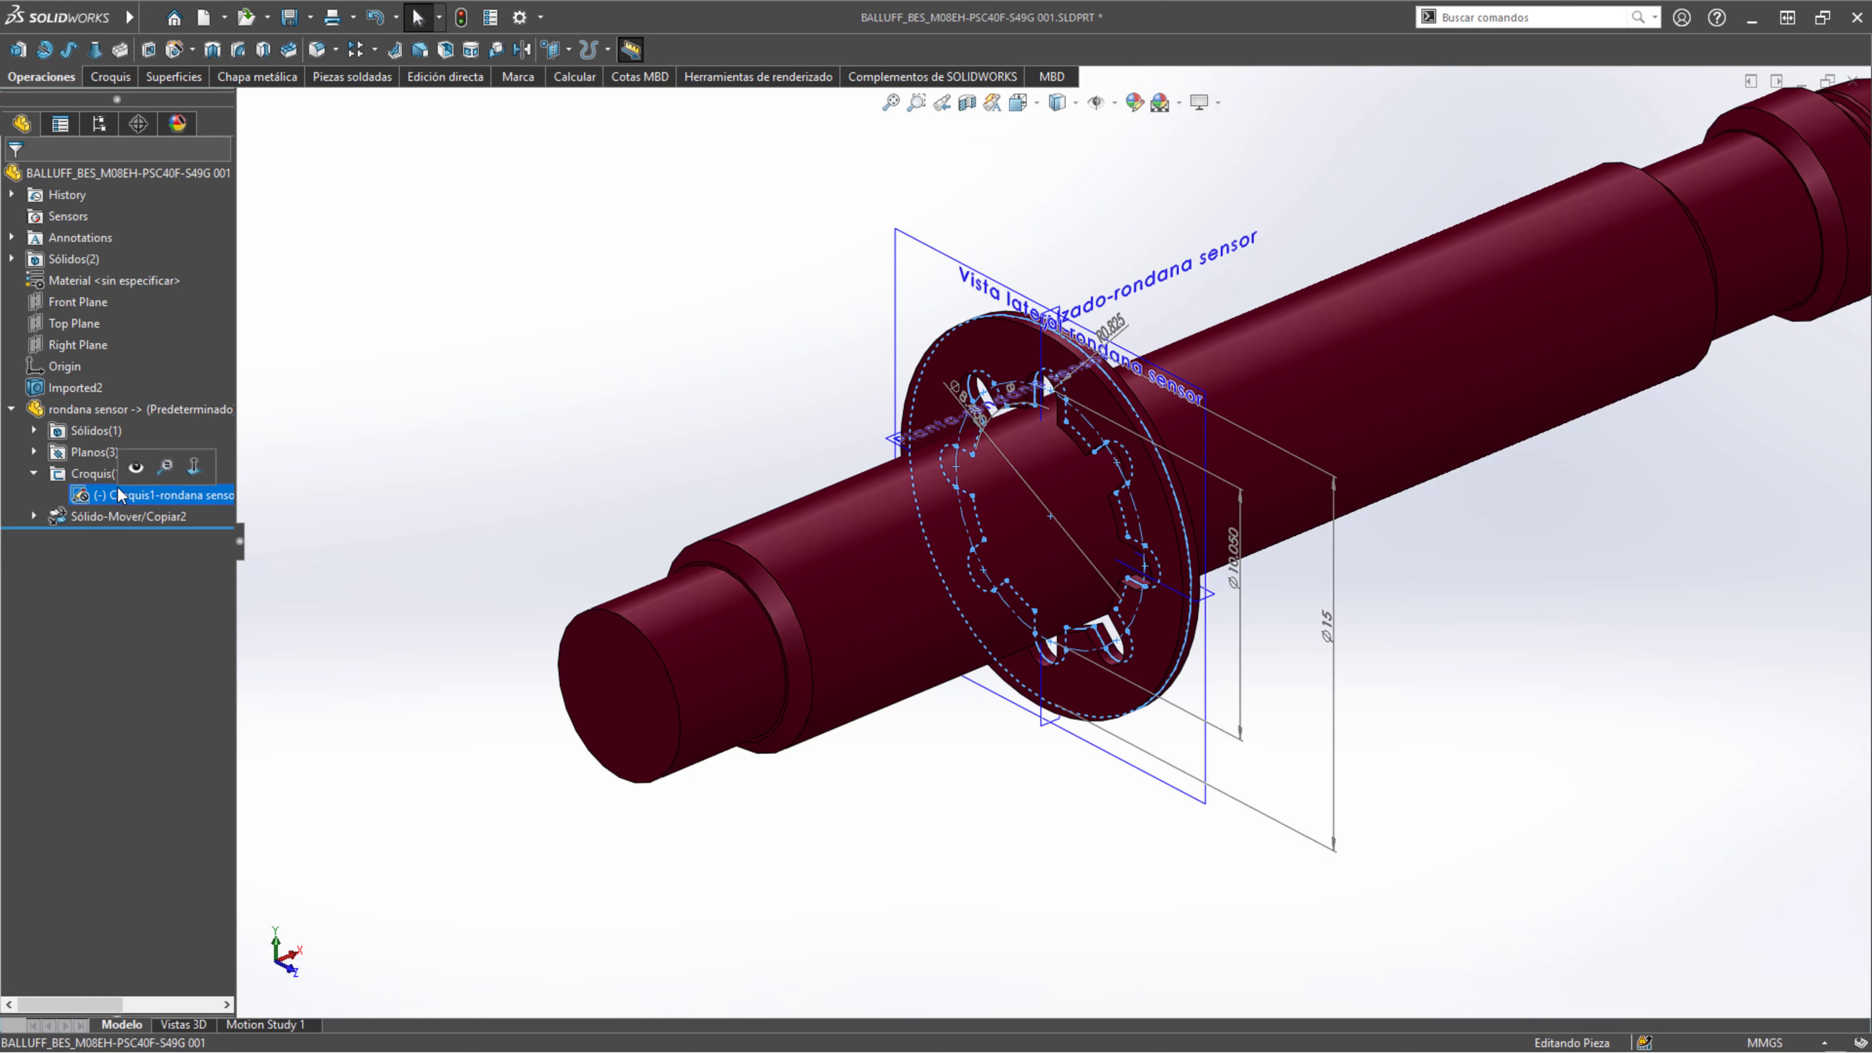
click(121, 517)
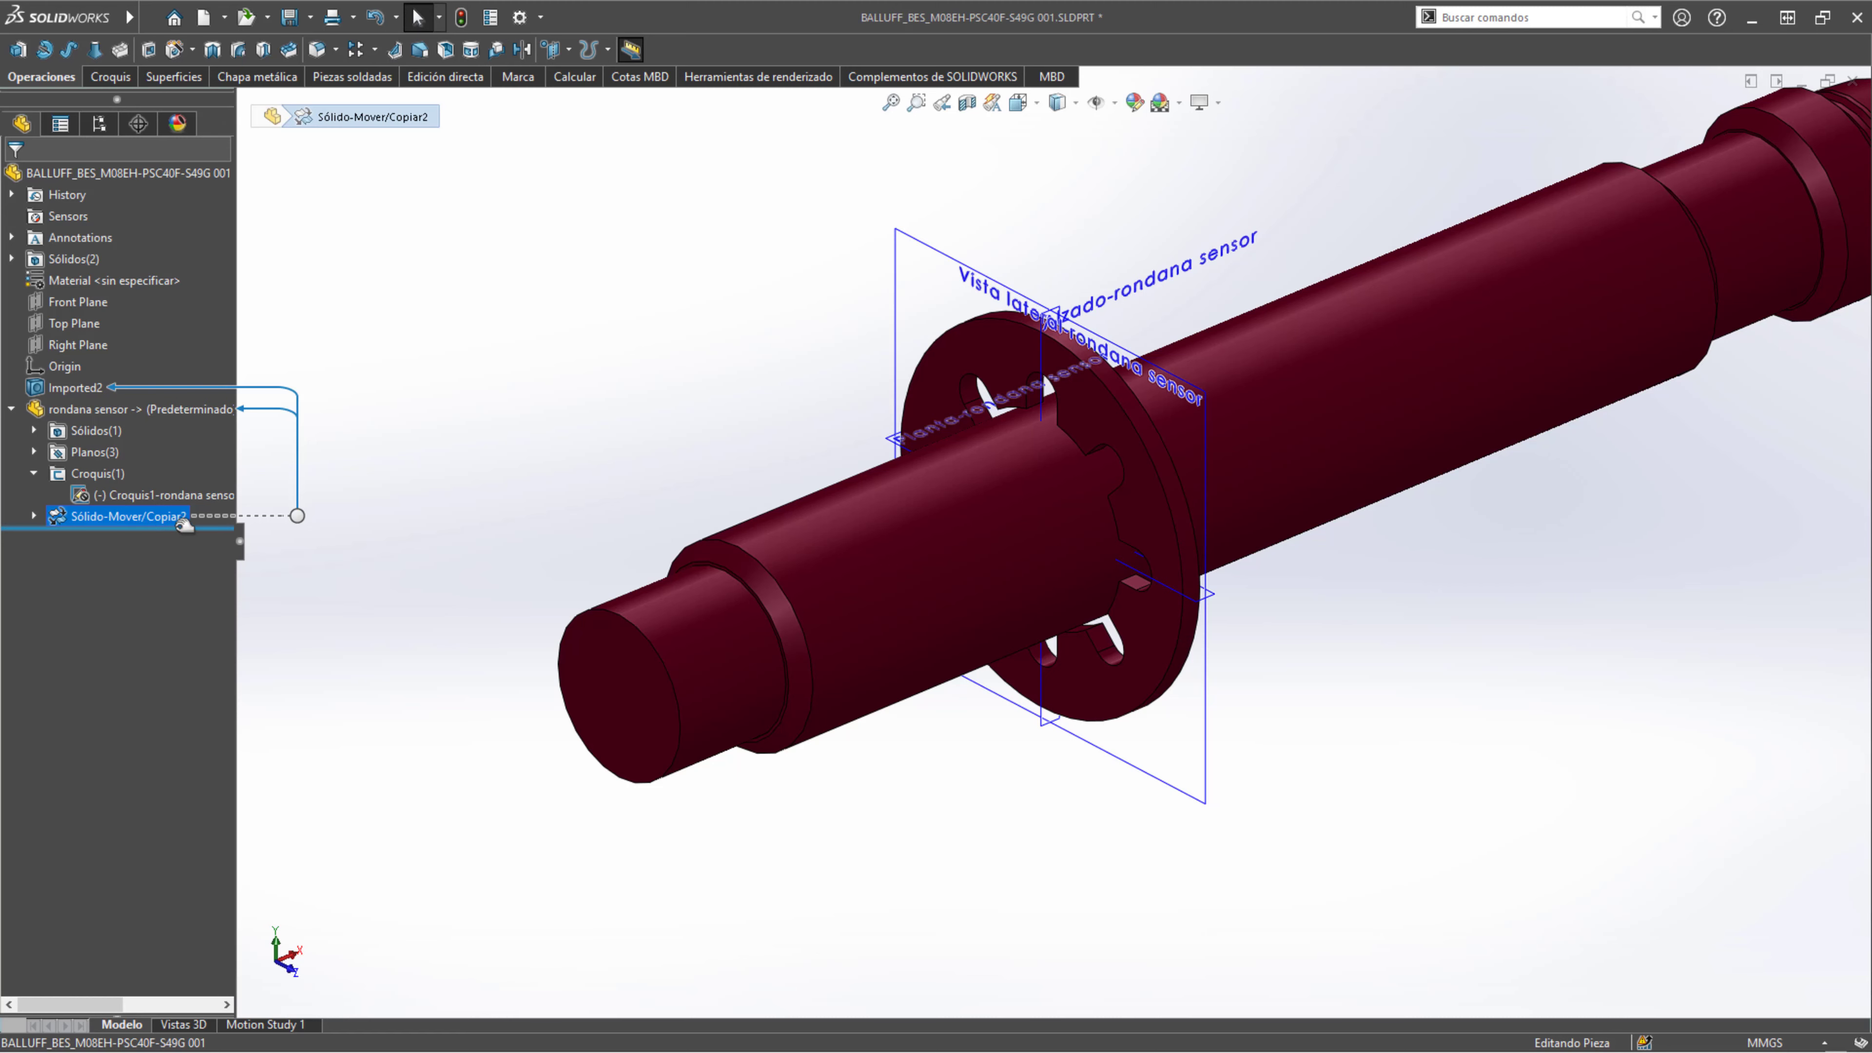
click(34, 474)
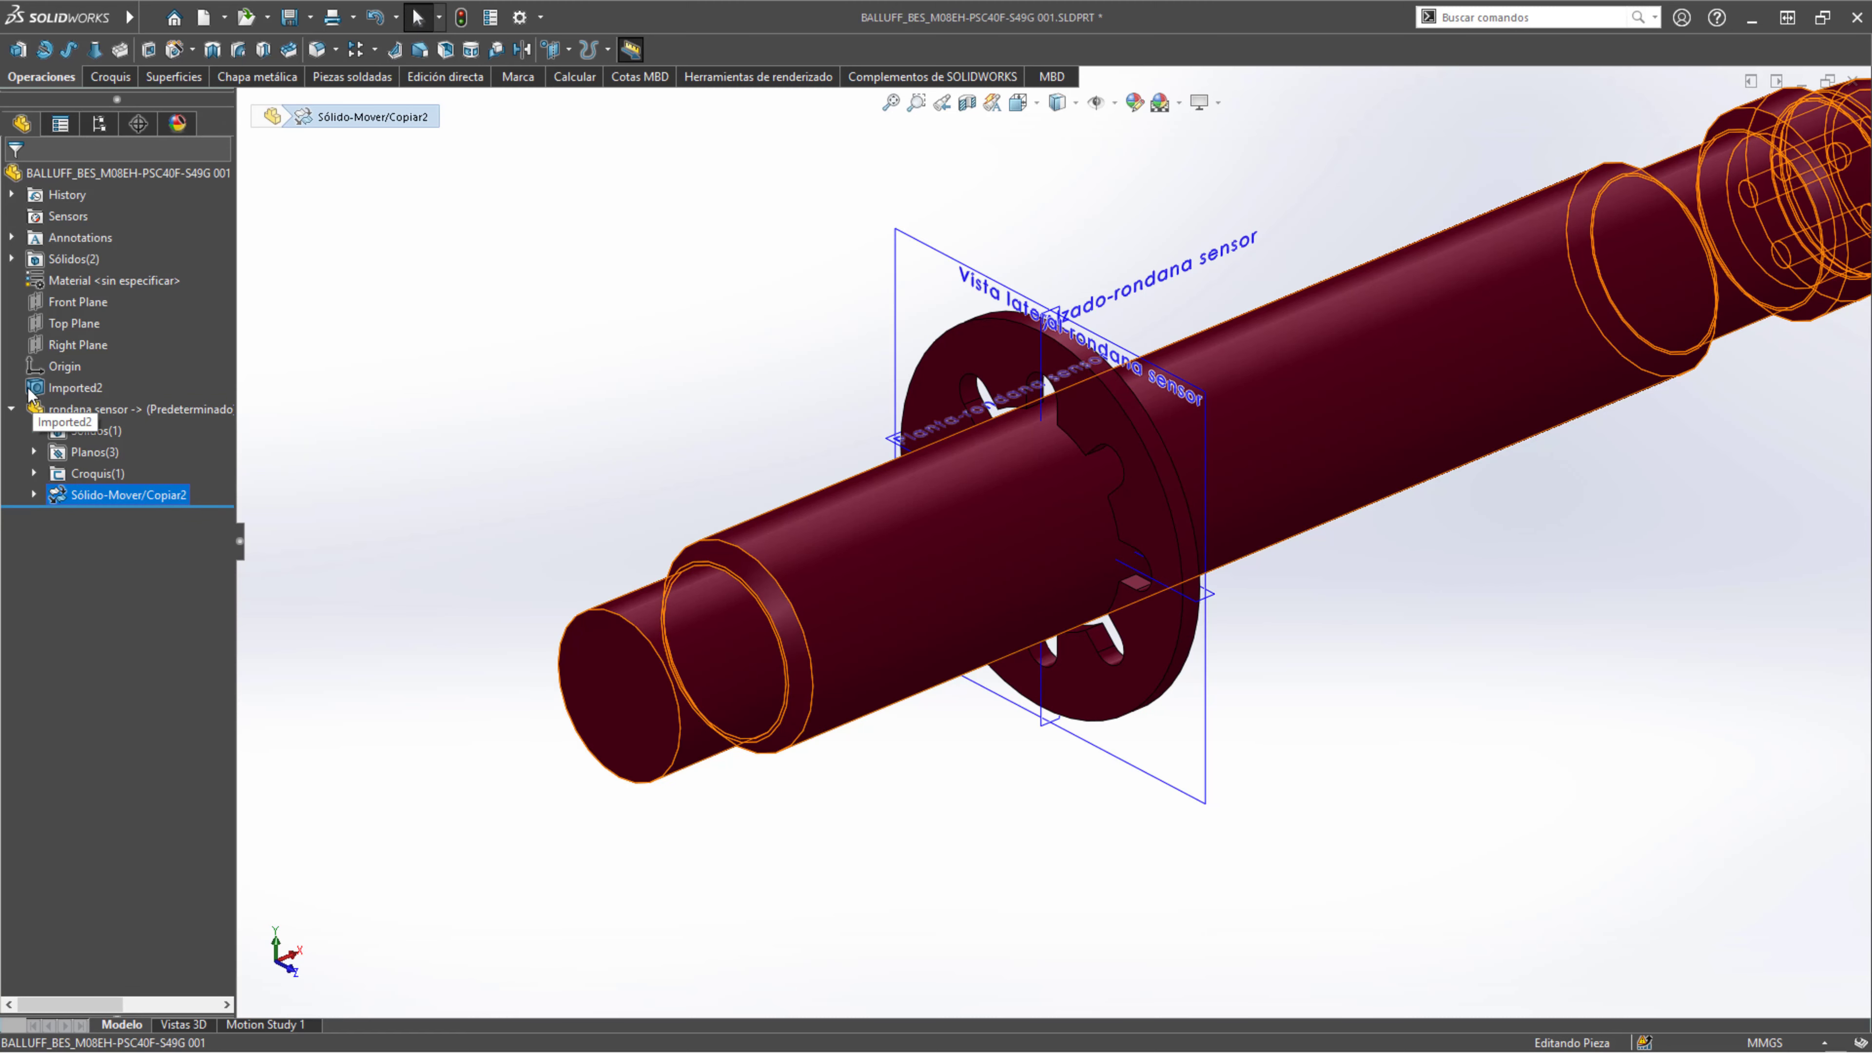
click(12, 410)
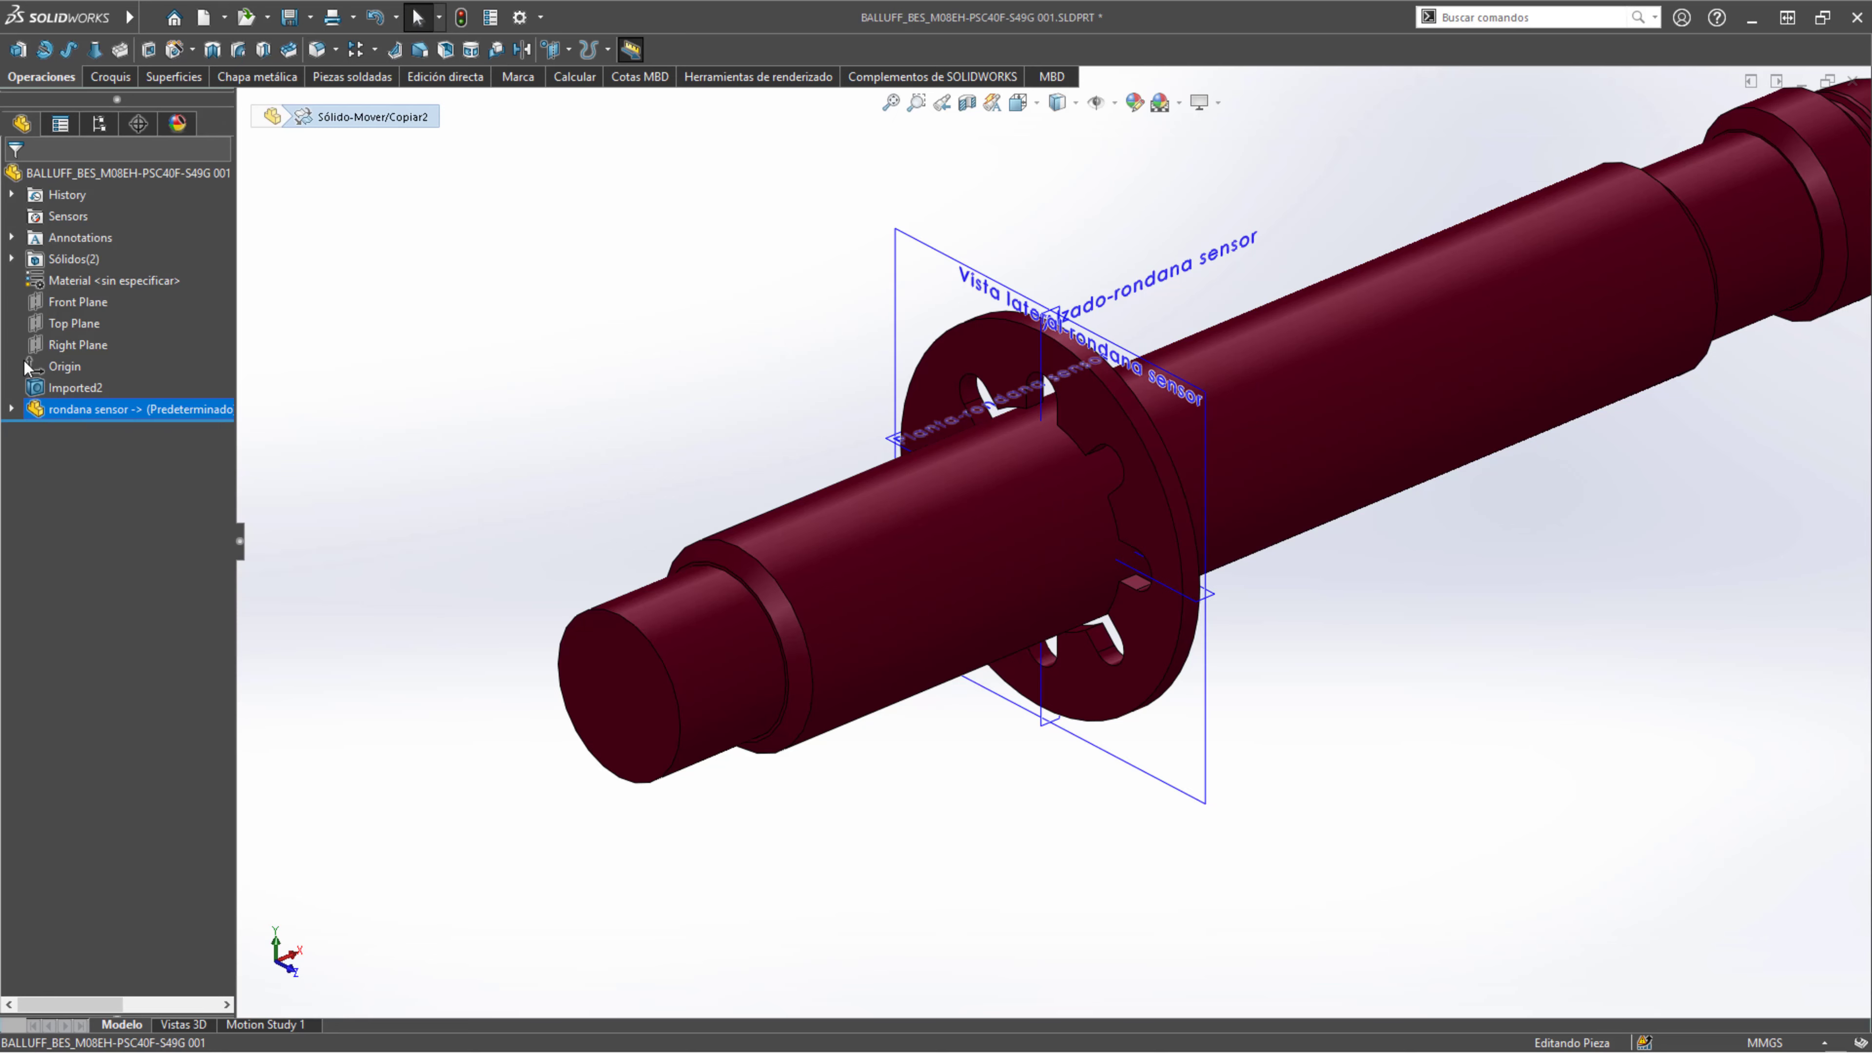
- Open the inserted rondana sensor for editing in context and show its source part in the right view
right_click(113, 410)
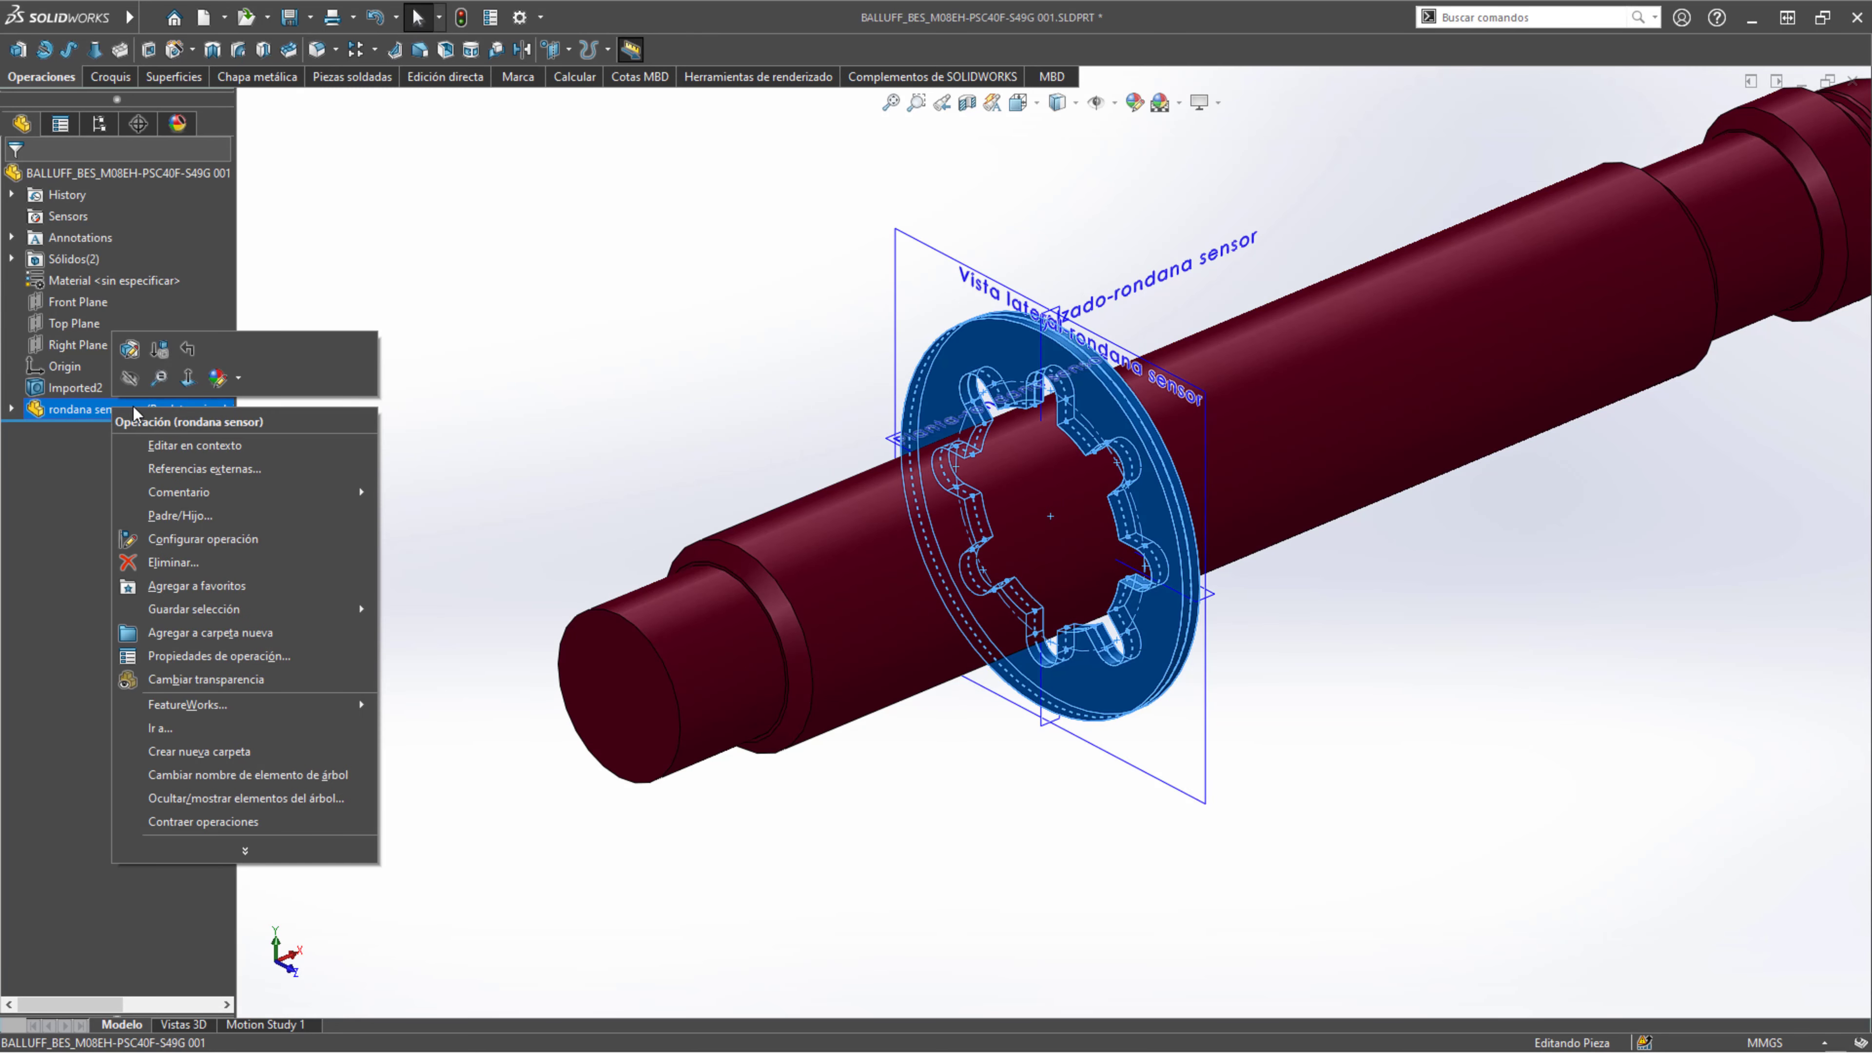
click(255, 450)
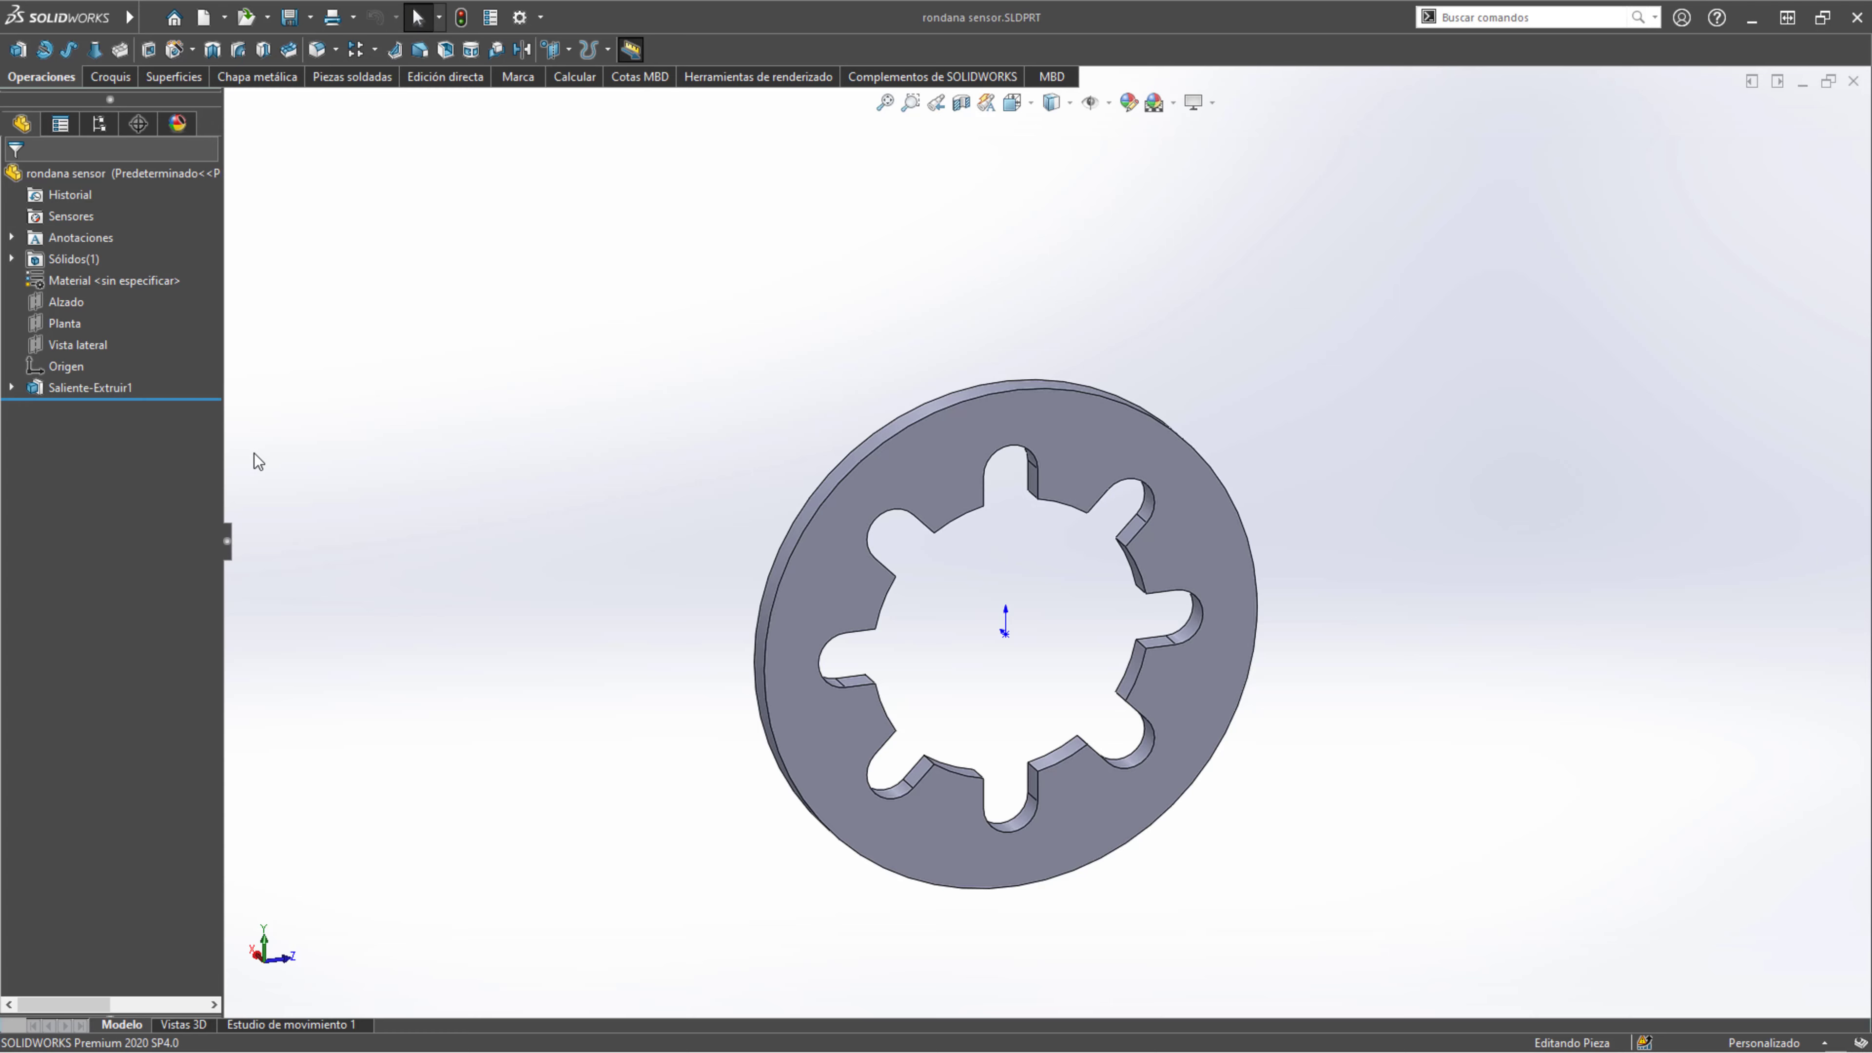
key(ctrl+1)
key(ctrl+4)
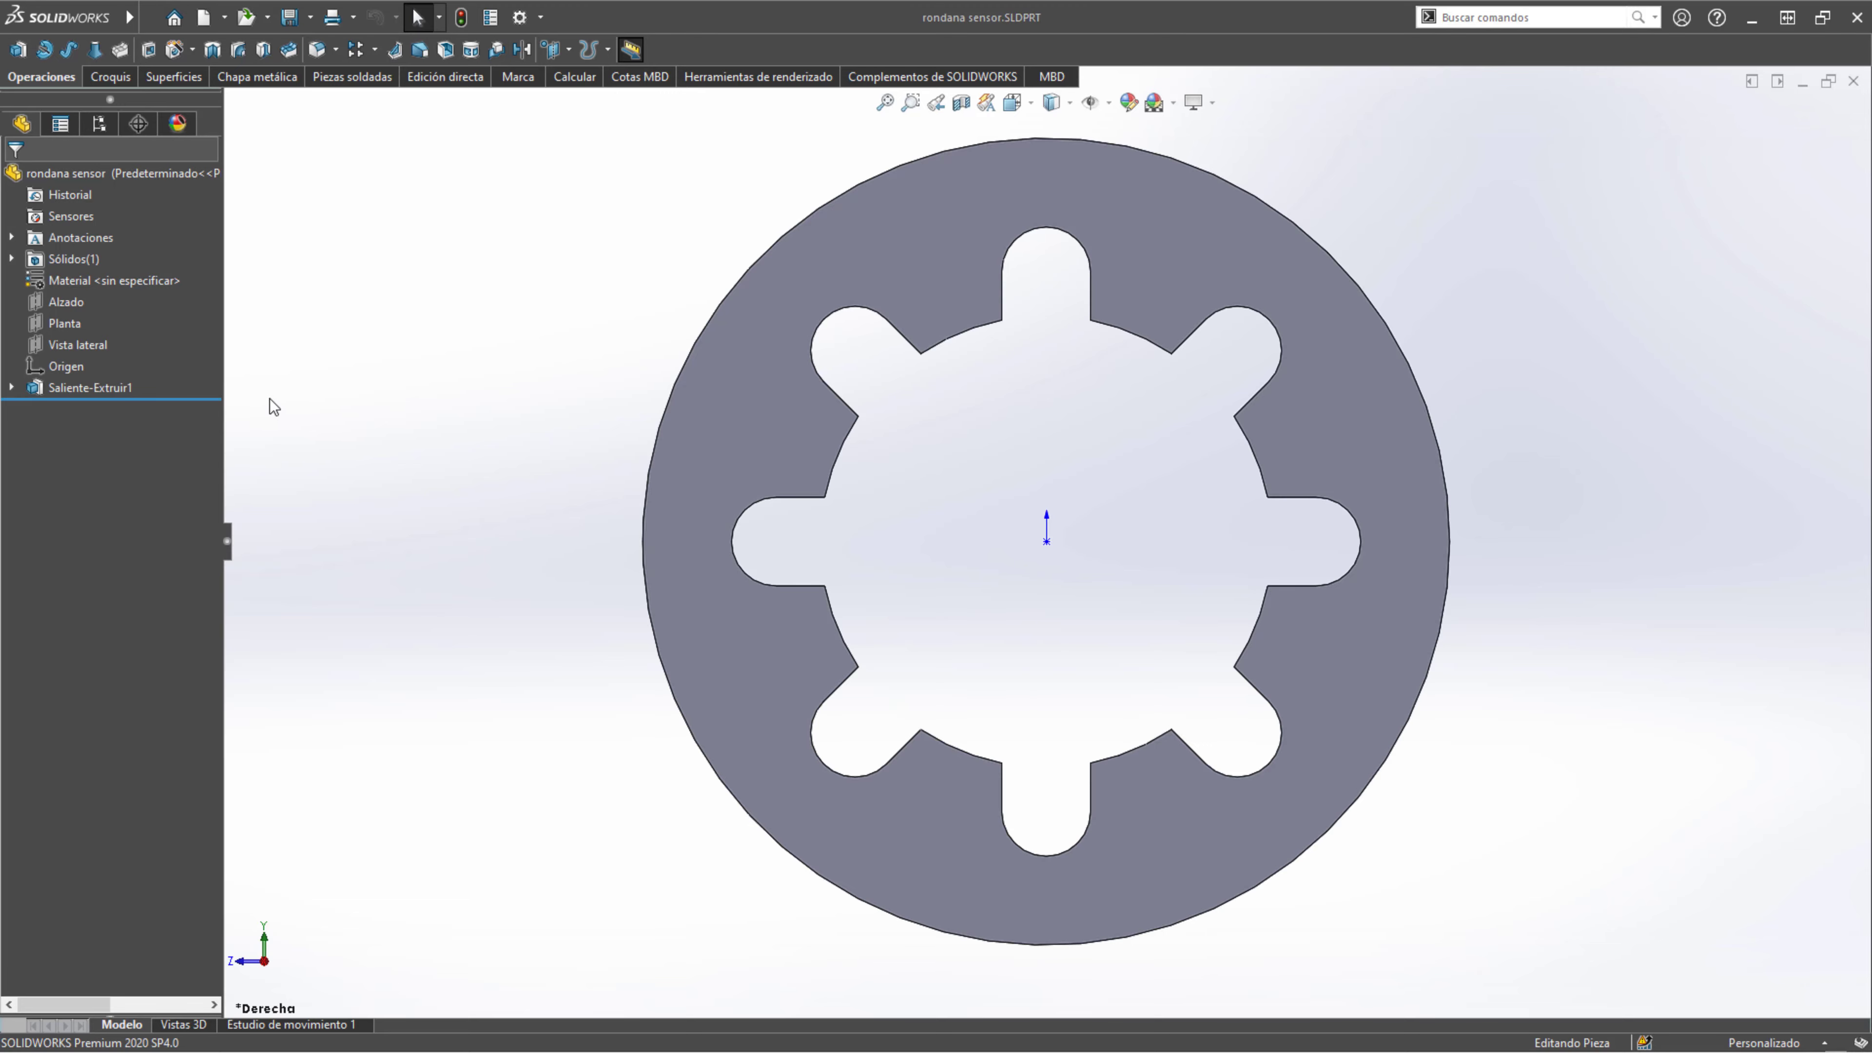
- Set the outer diameter of the washer's Saliente-Extruir1 extrusion to 25 mm
click(89, 387)
scroll(1032, 413, up, 3)
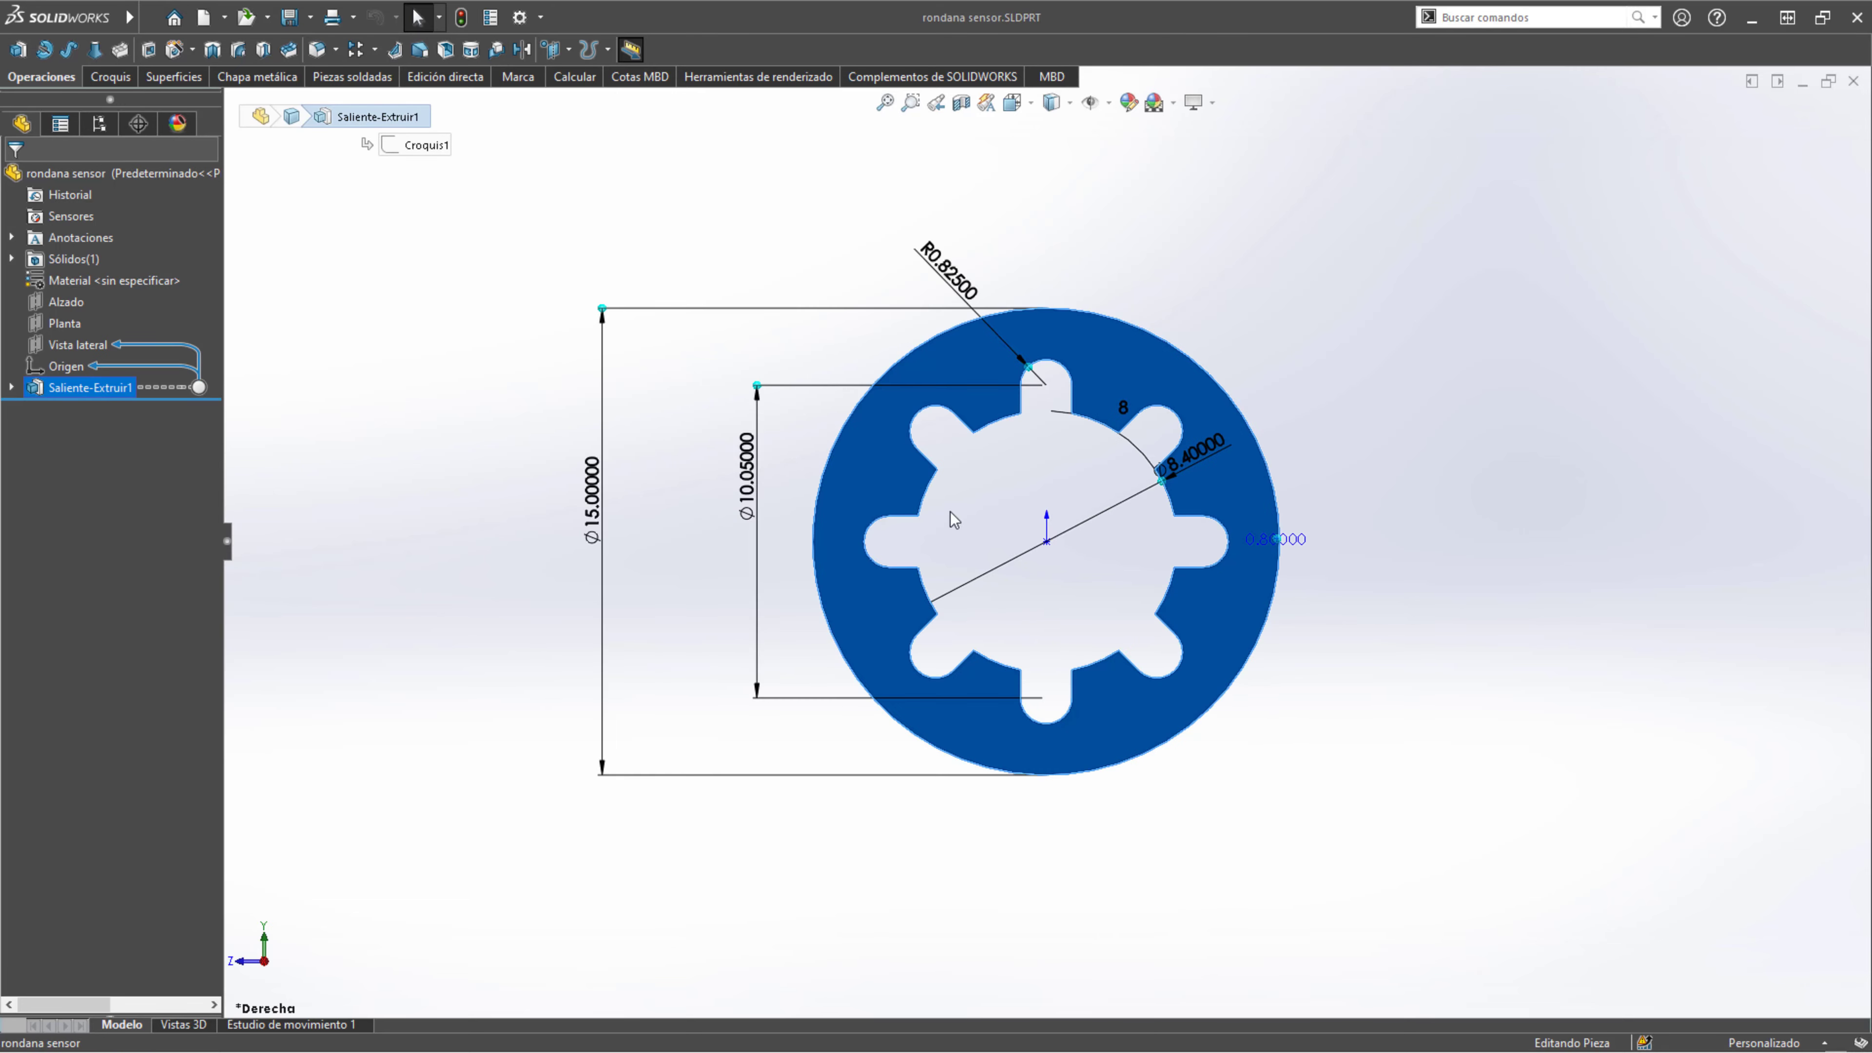
click(612, 516)
scroll(612, 516, up, 1)
click(124, 391)
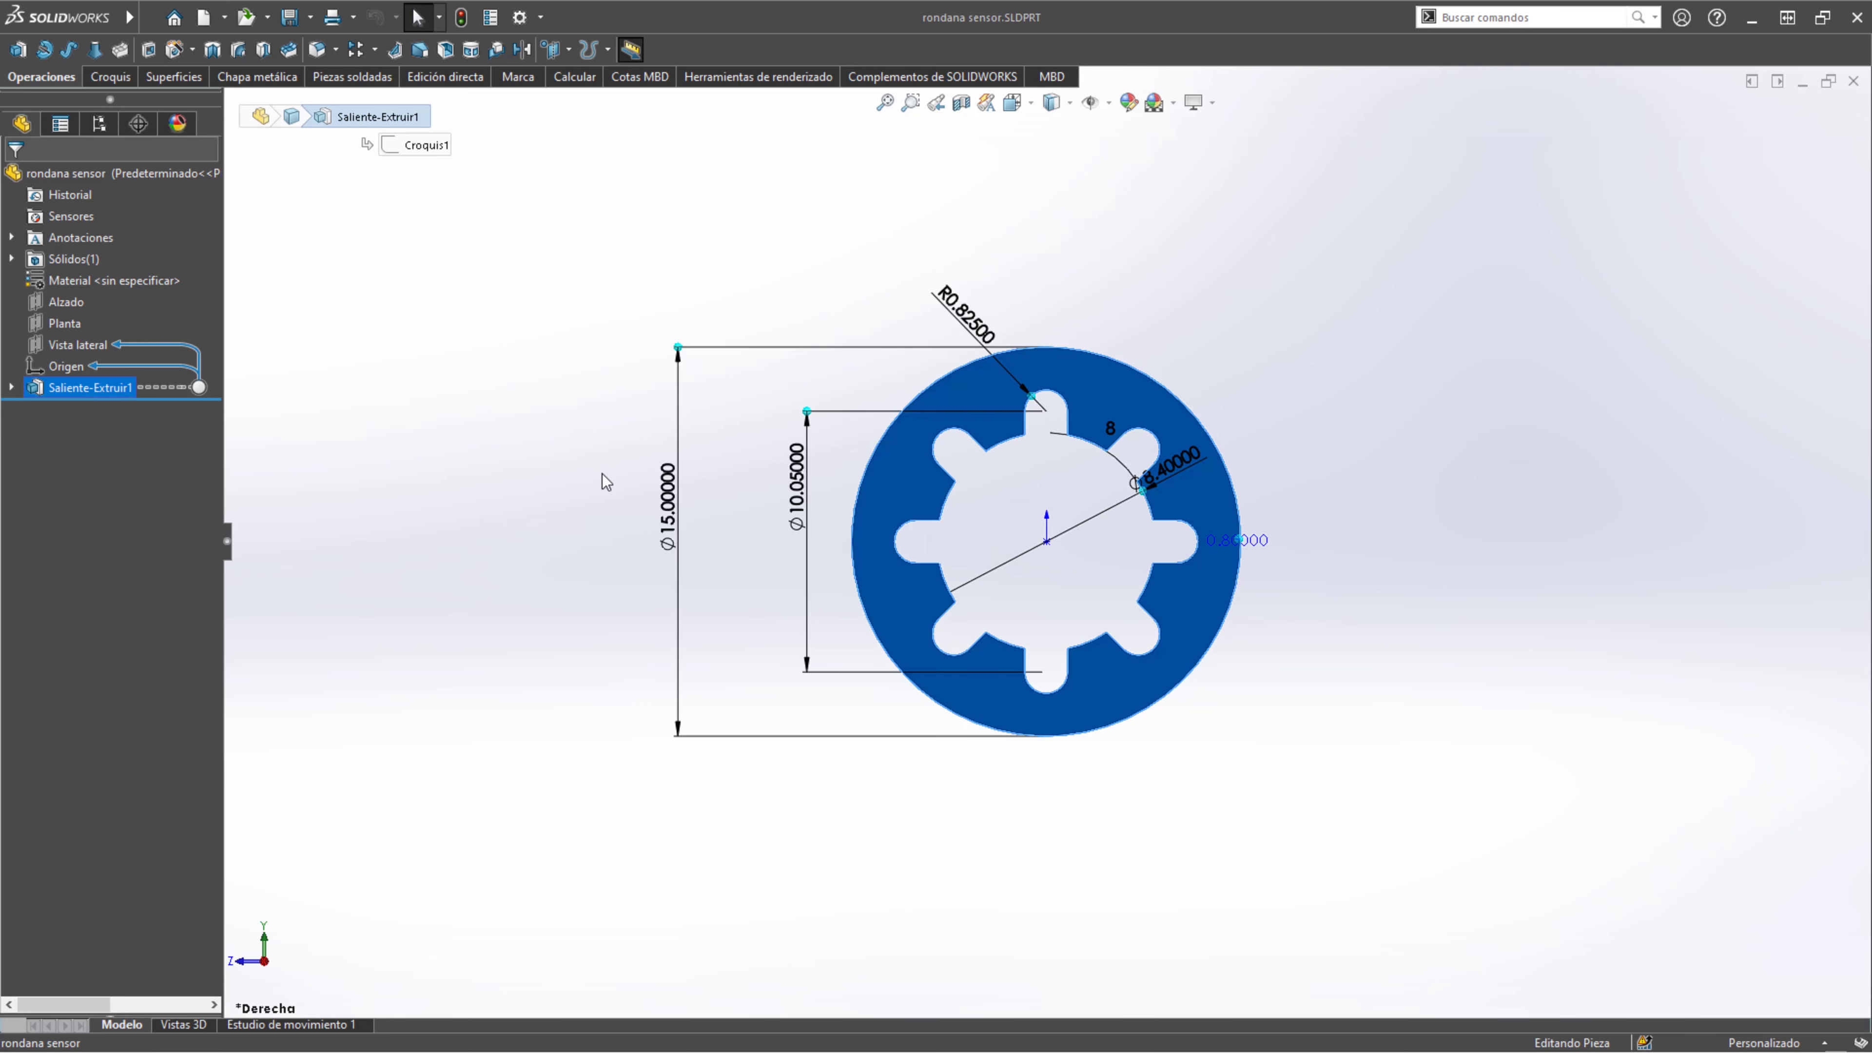
click(664, 510)
double_click(667, 515)
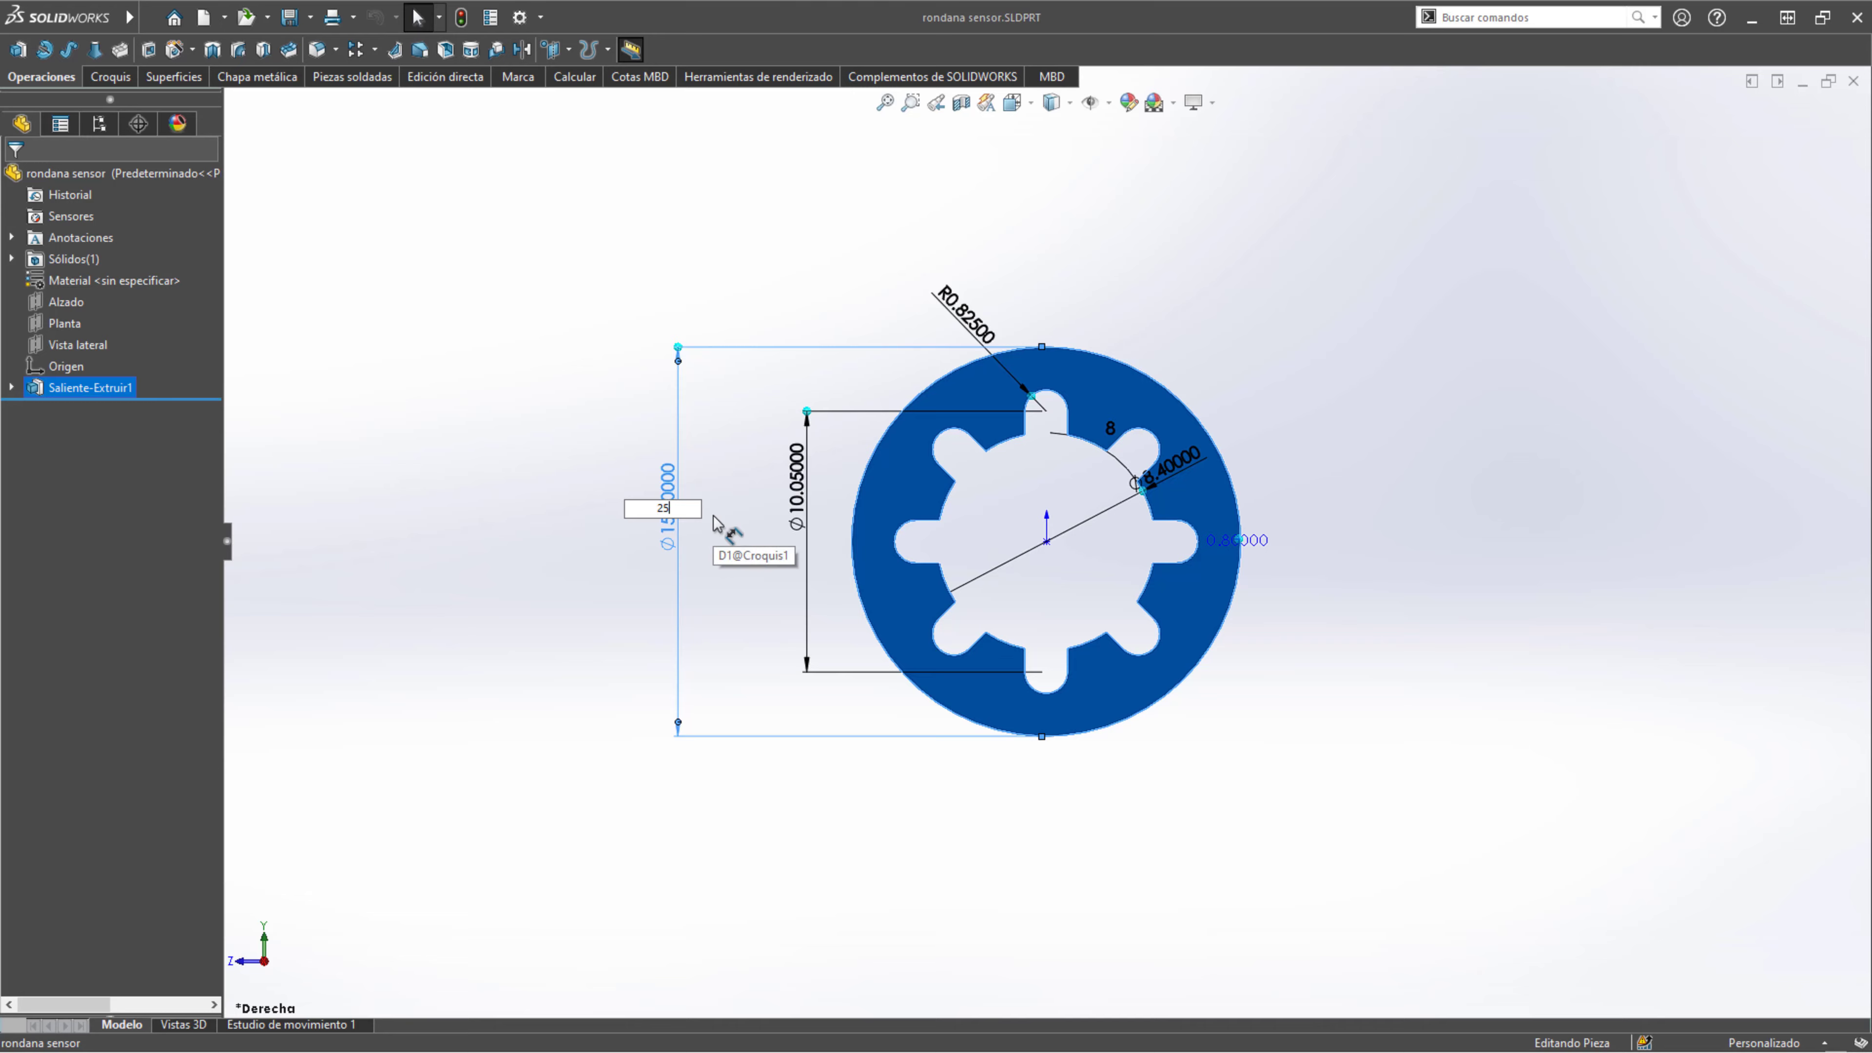
key(Return)
- Set the thickness of the washer's Saliente-Extruir1 extrusion to 2 mm and save the rondana sensor part
middle_drag(849, 493, 1117, 516)
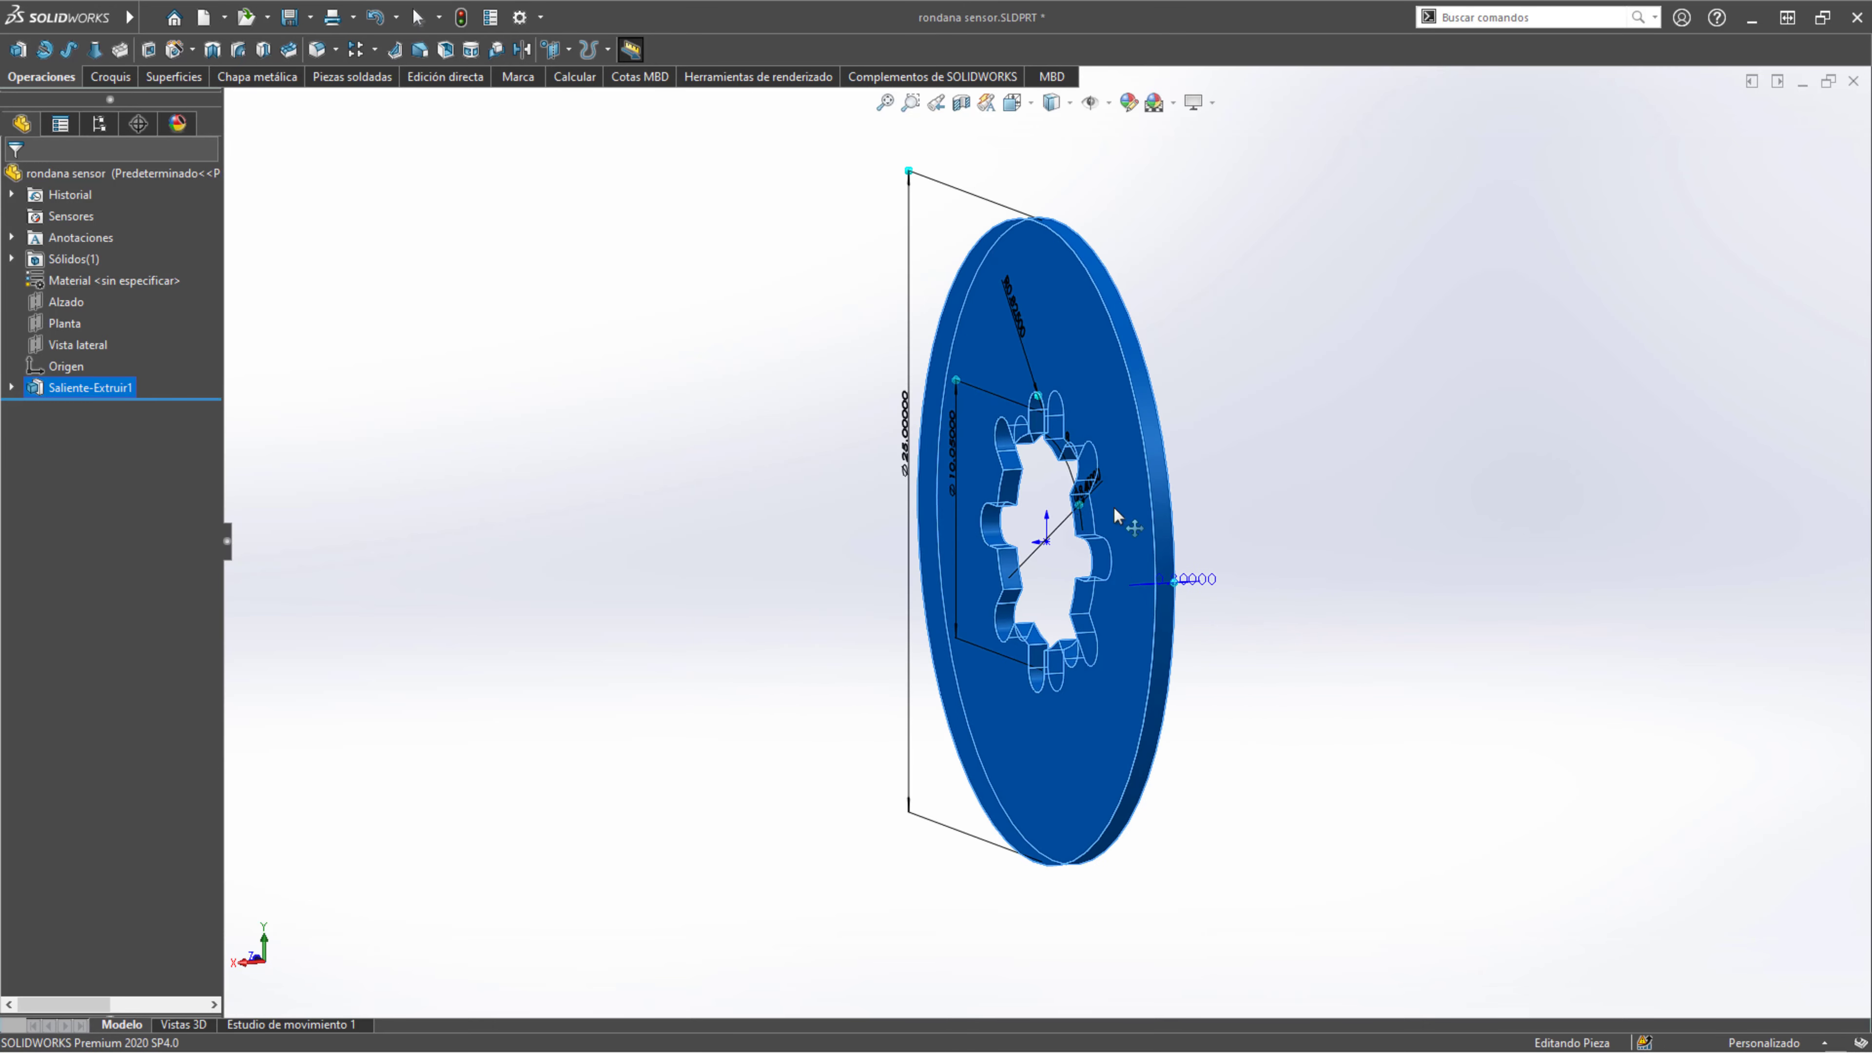
middle_drag(1174, 594, 1125, 800)
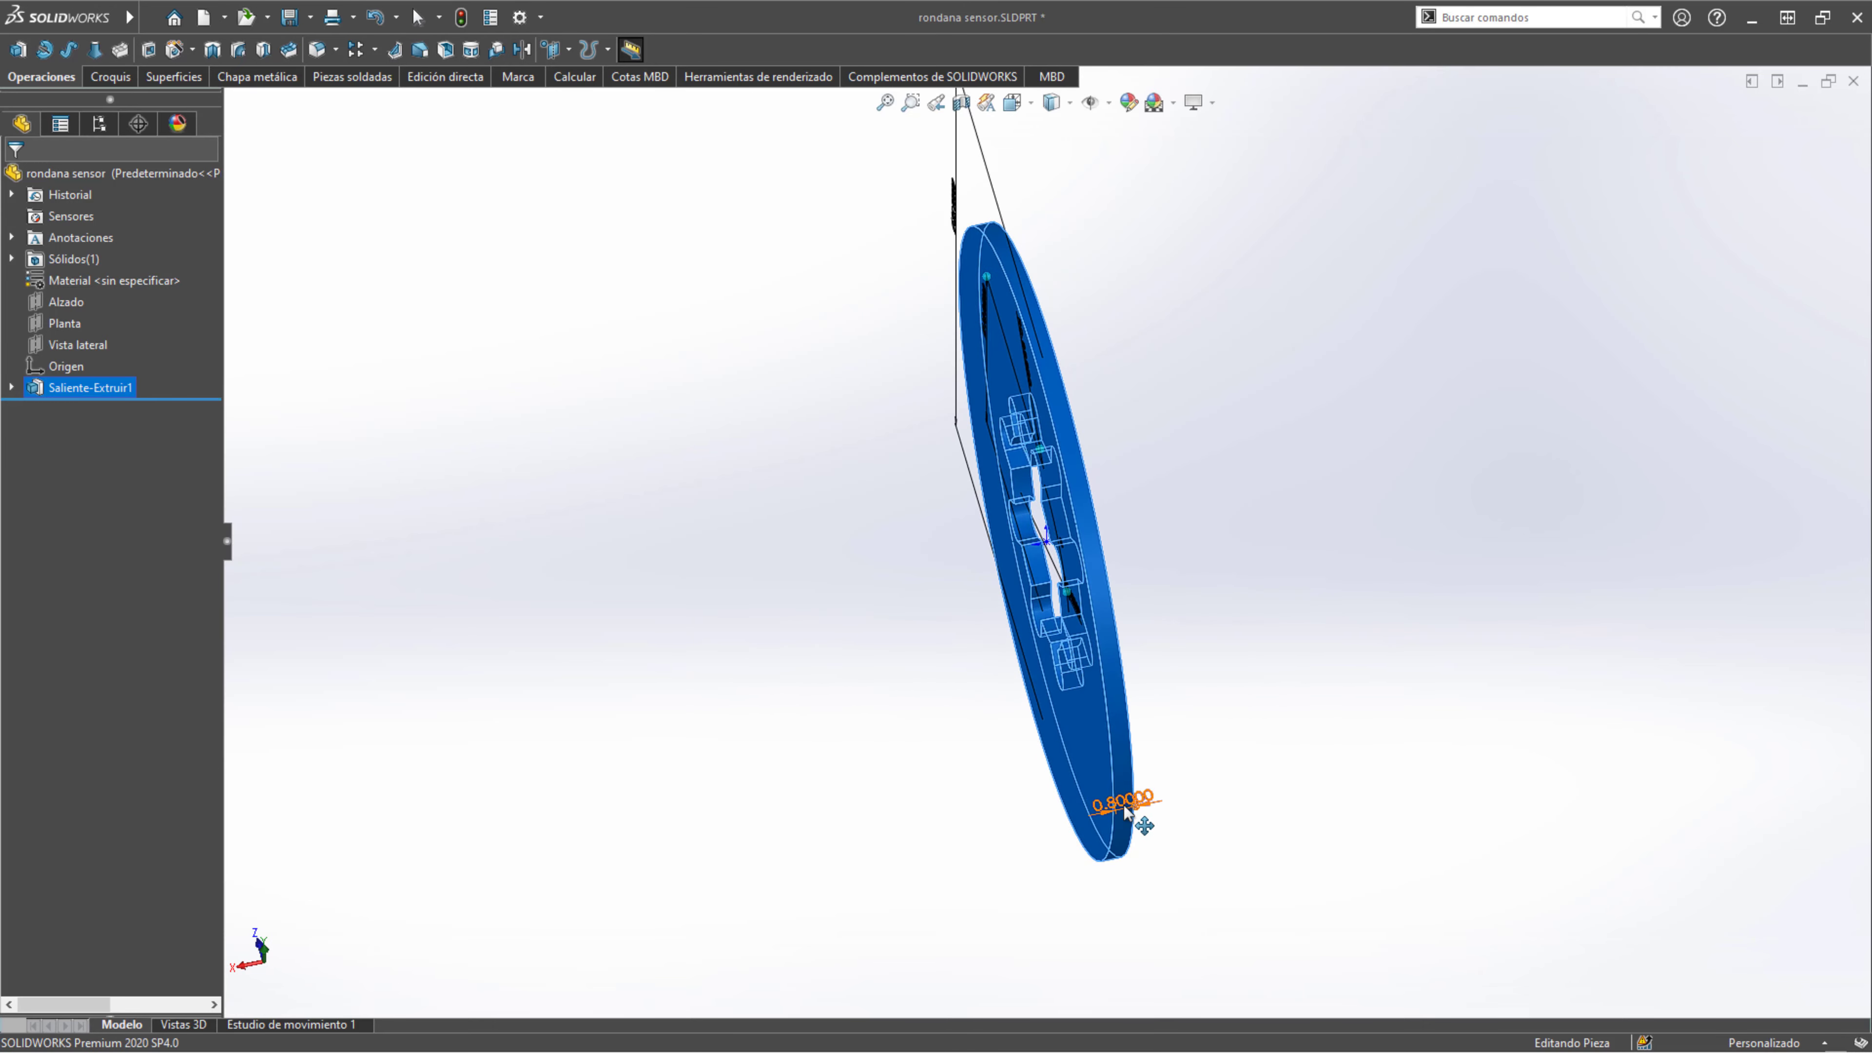
double_click(1124, 804)
text(1)
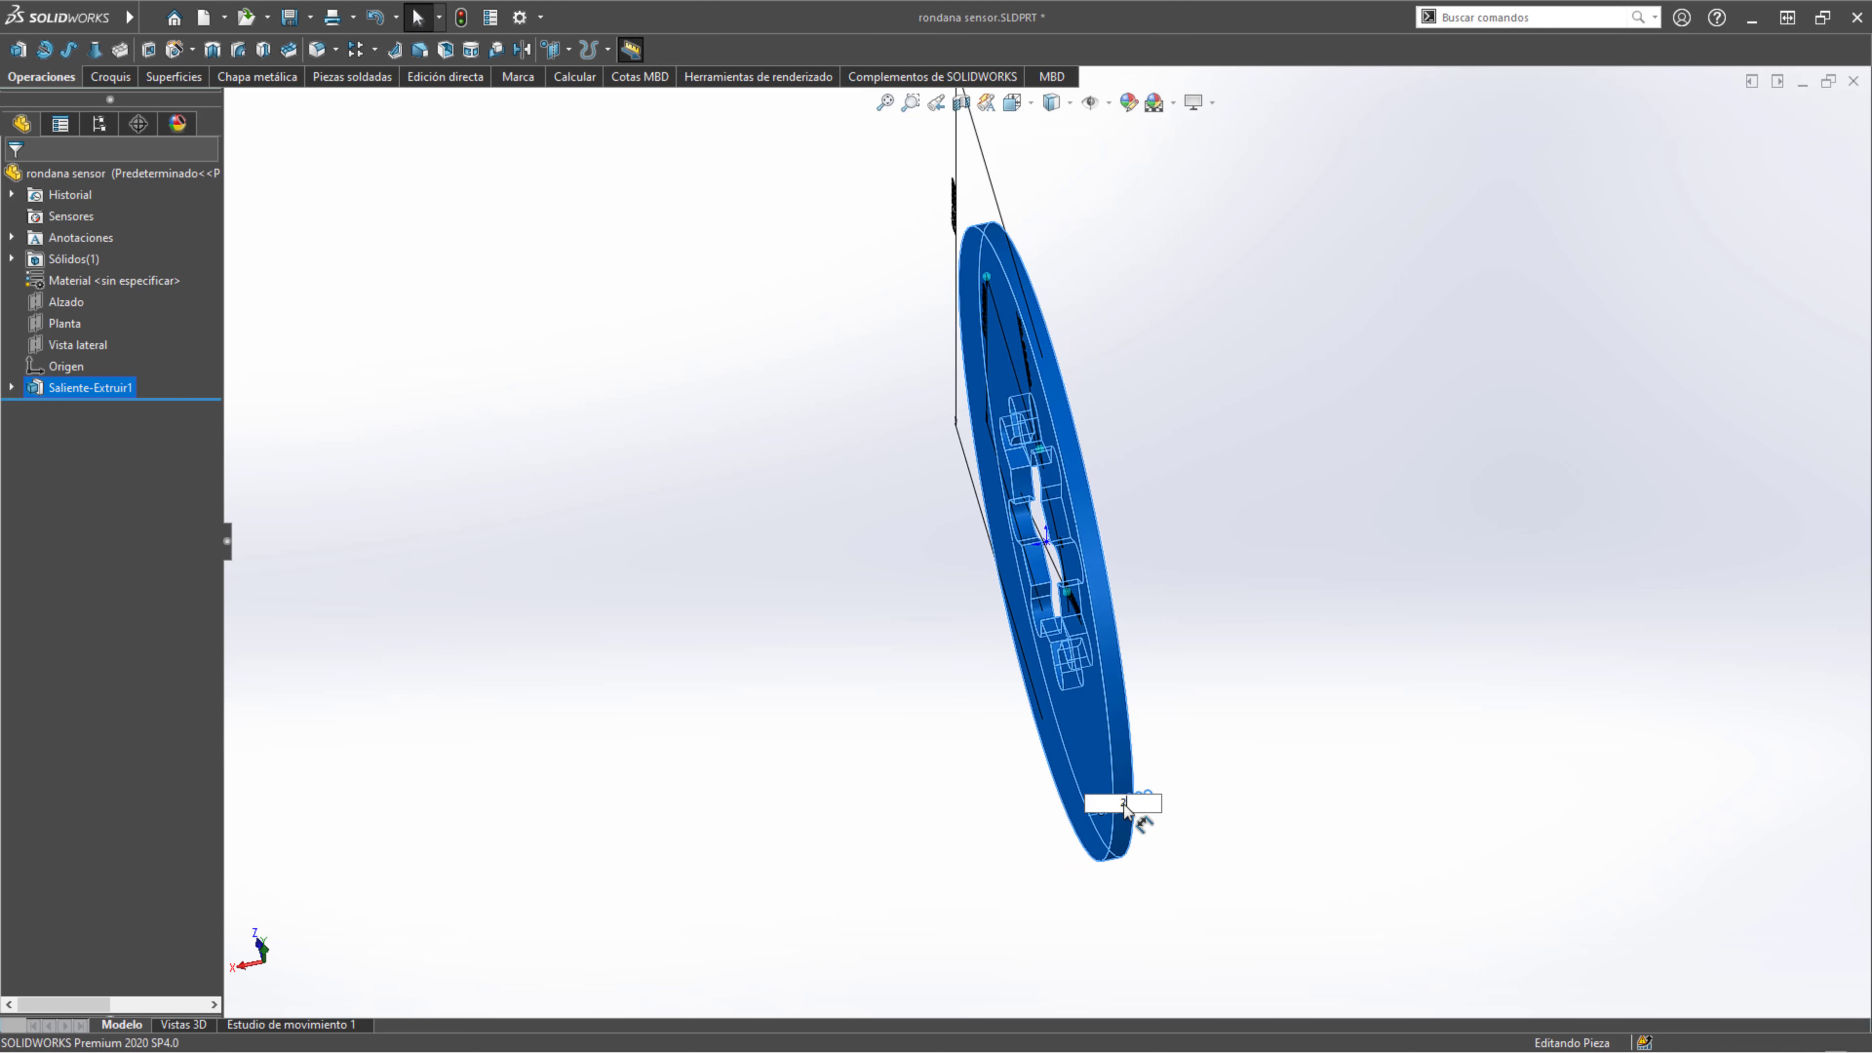
key(Return)
click(656, 184)
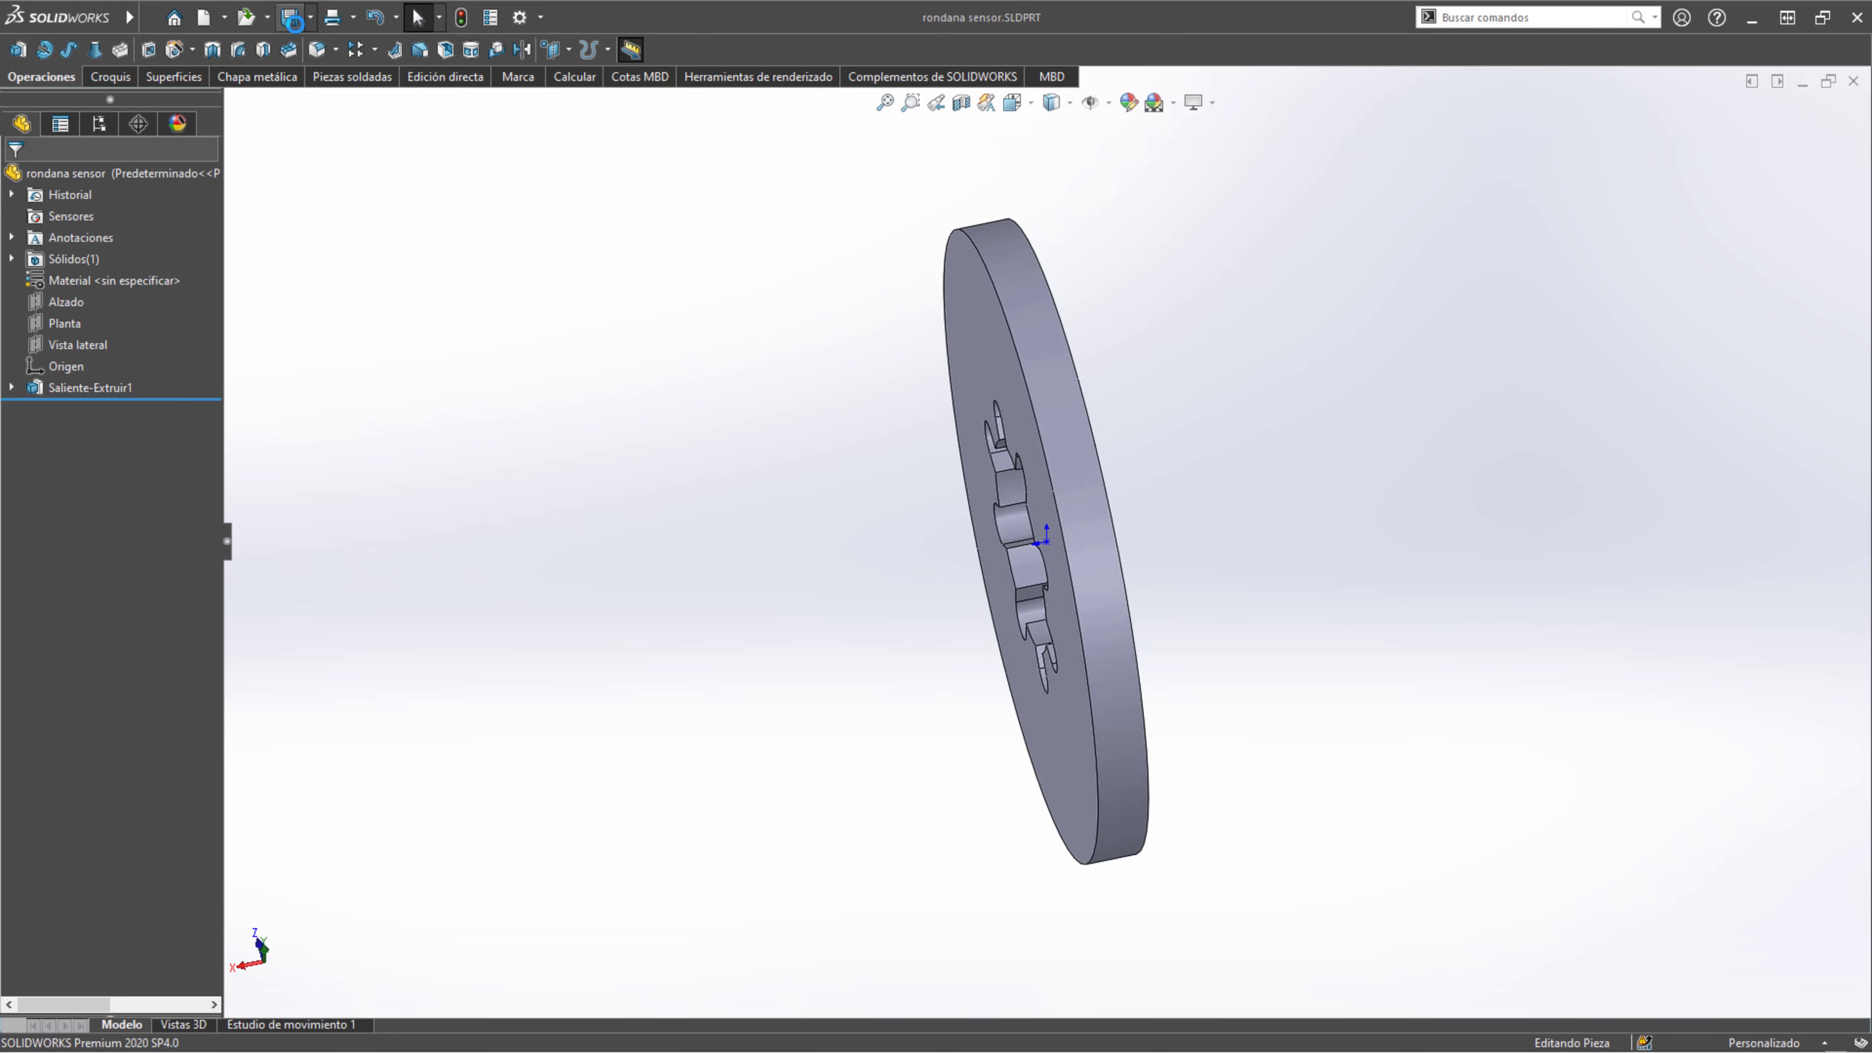
- Close the rondana sensor part and rebuild the Balluff sensor body
right_click(68, 385)
click(659, 308)
click(1853, 81)
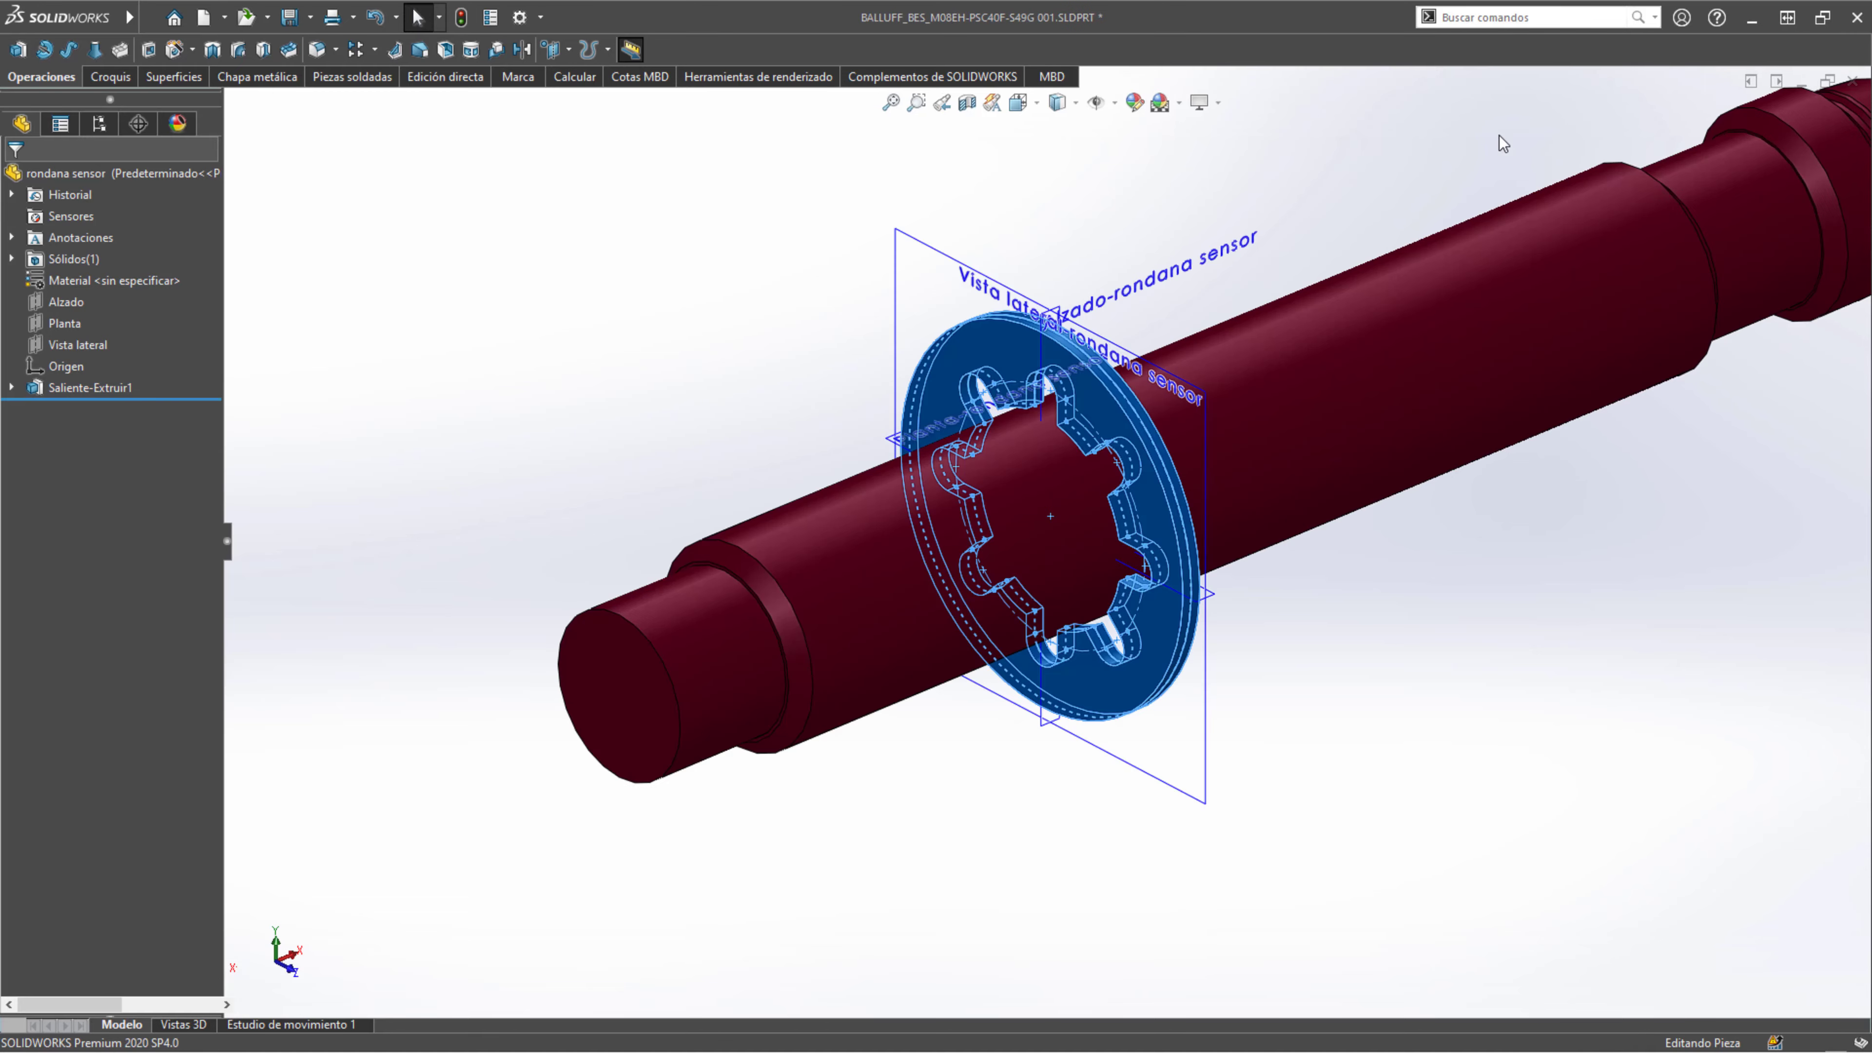
scroll(783, 373, up, 2)
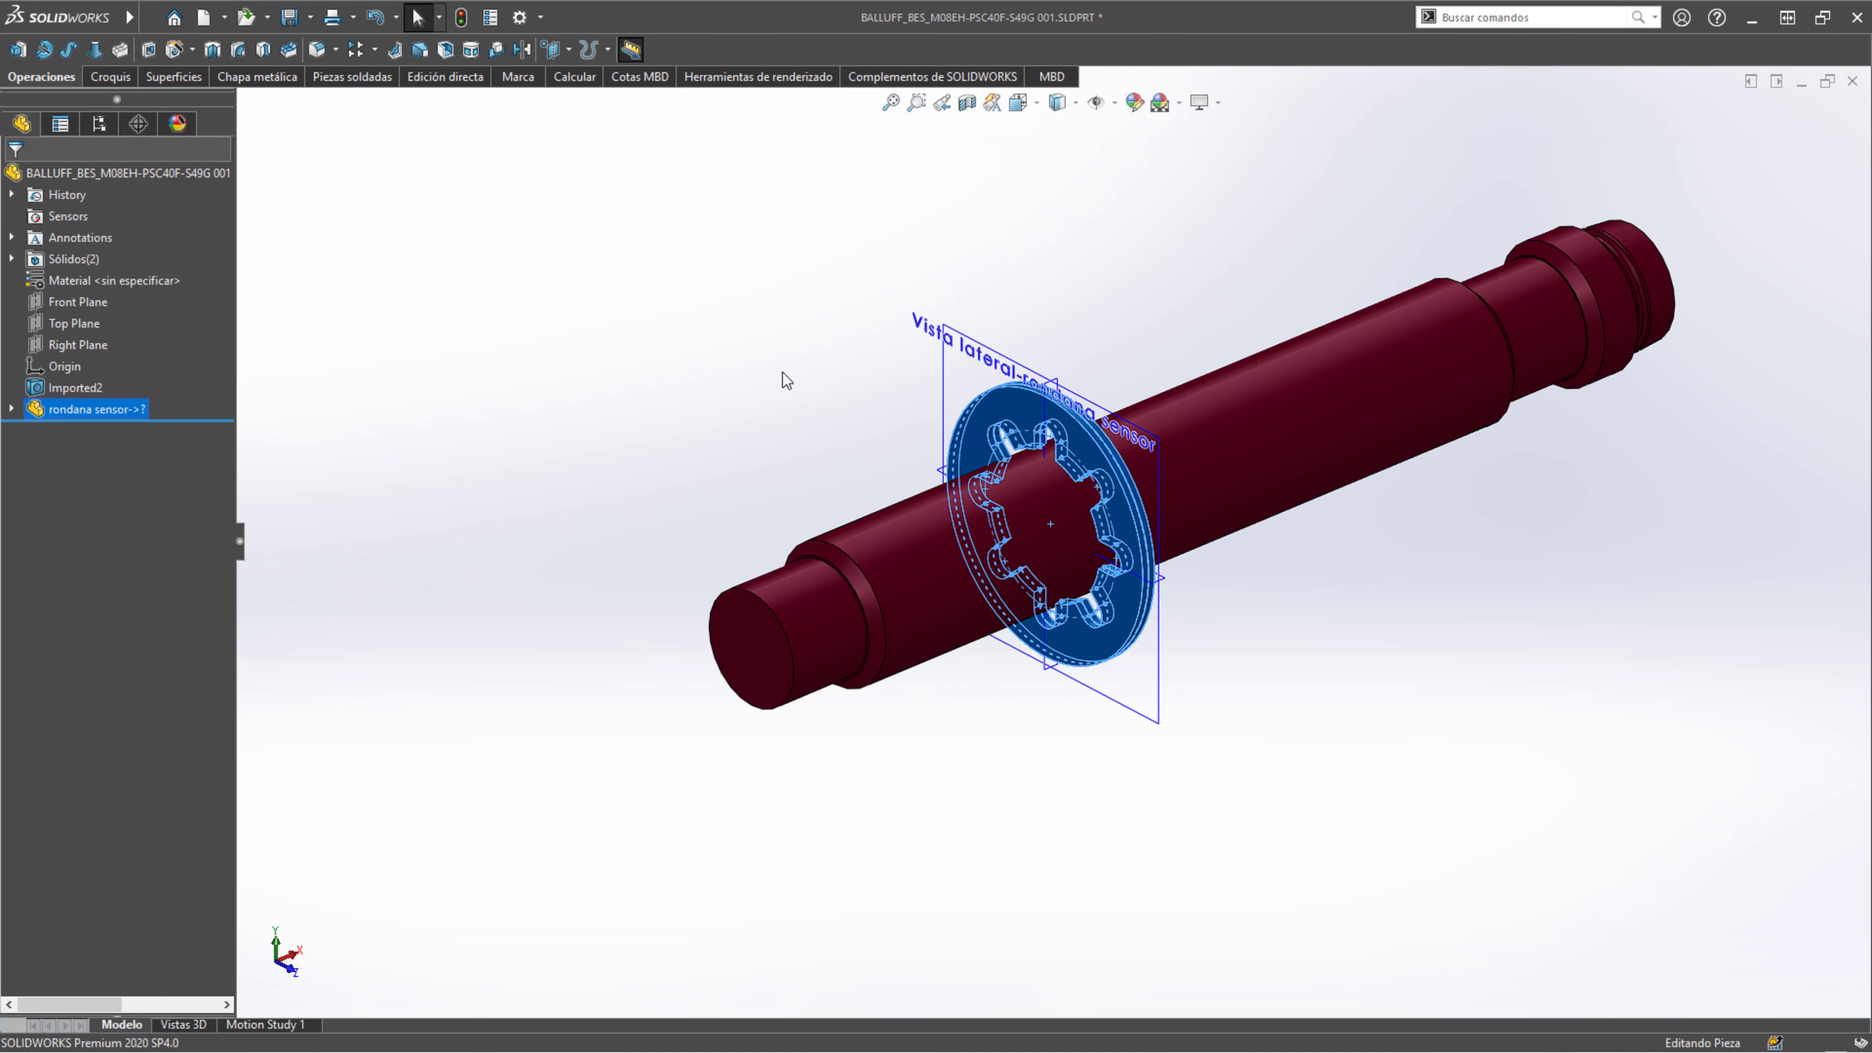
click(549, 435)
scroll(1087, 475, down, 3)
middle_drag(1086, 476, 907, 443)
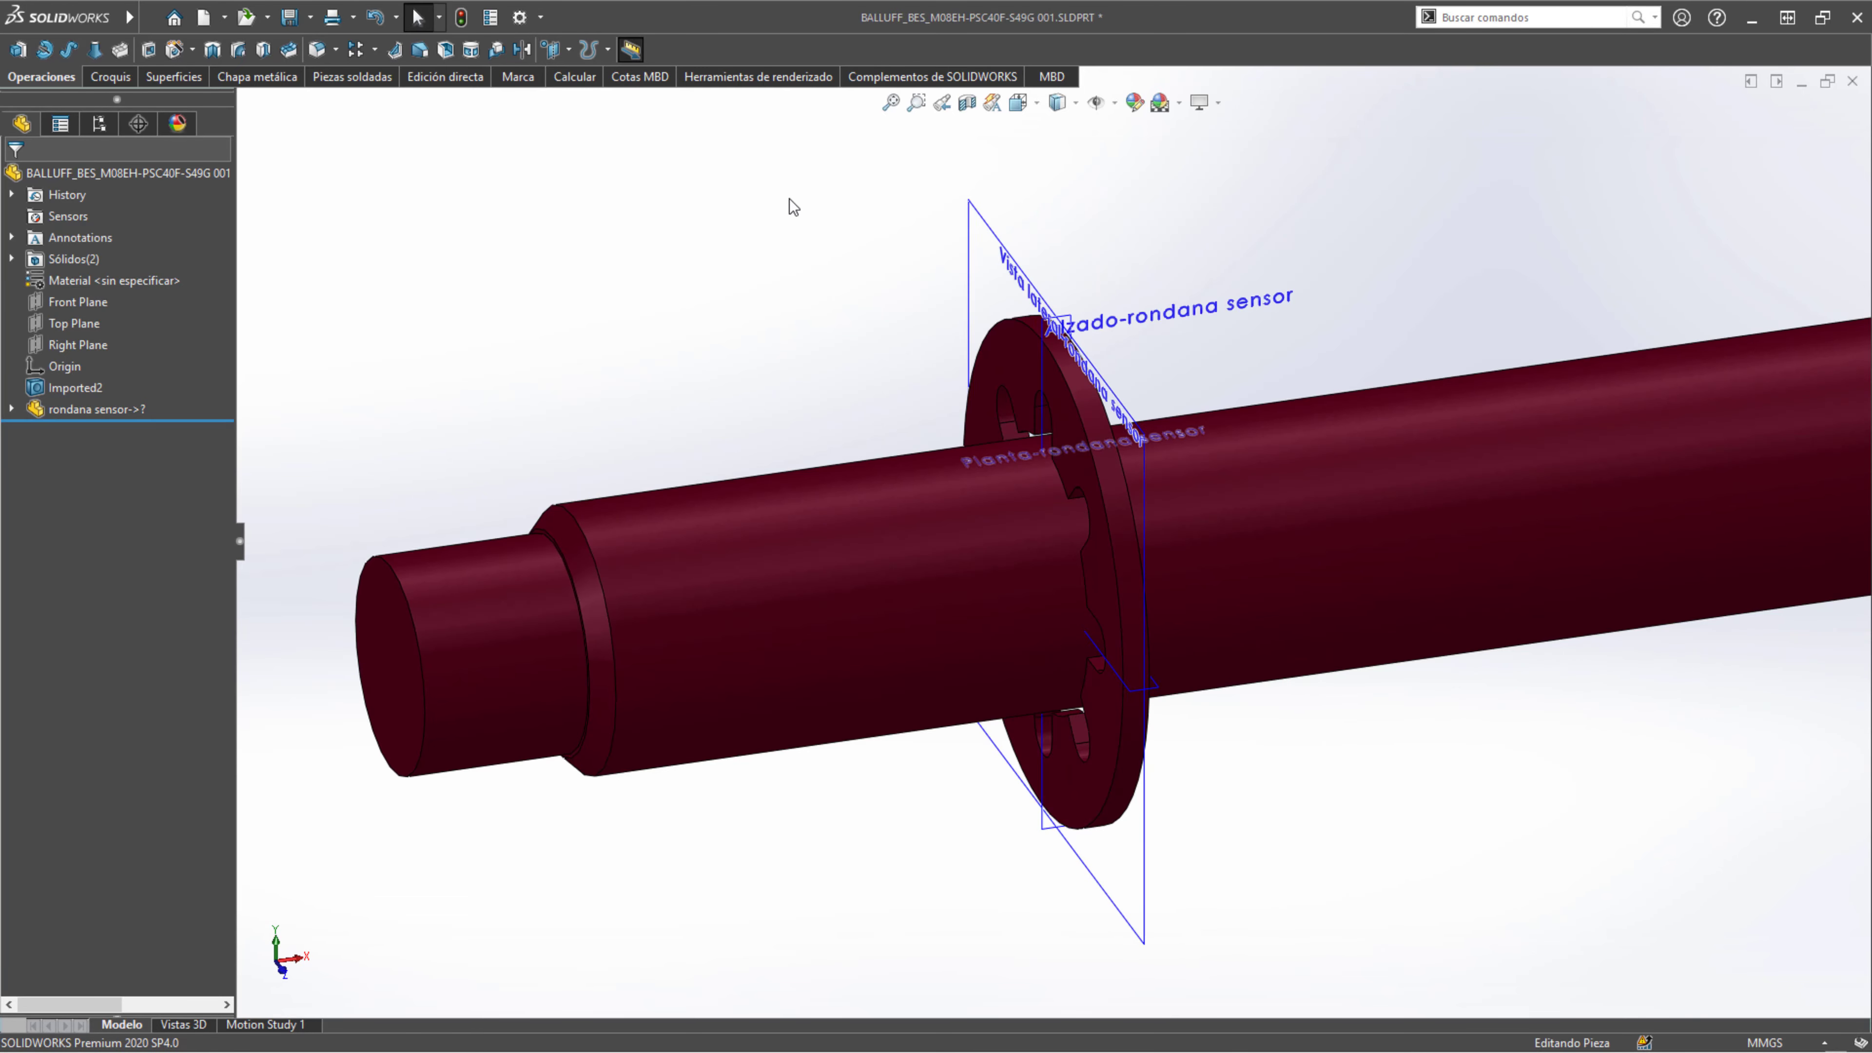
click(462, 17)
- Open the inserted rondana sensor again for editing in context
right_click(100, 407)
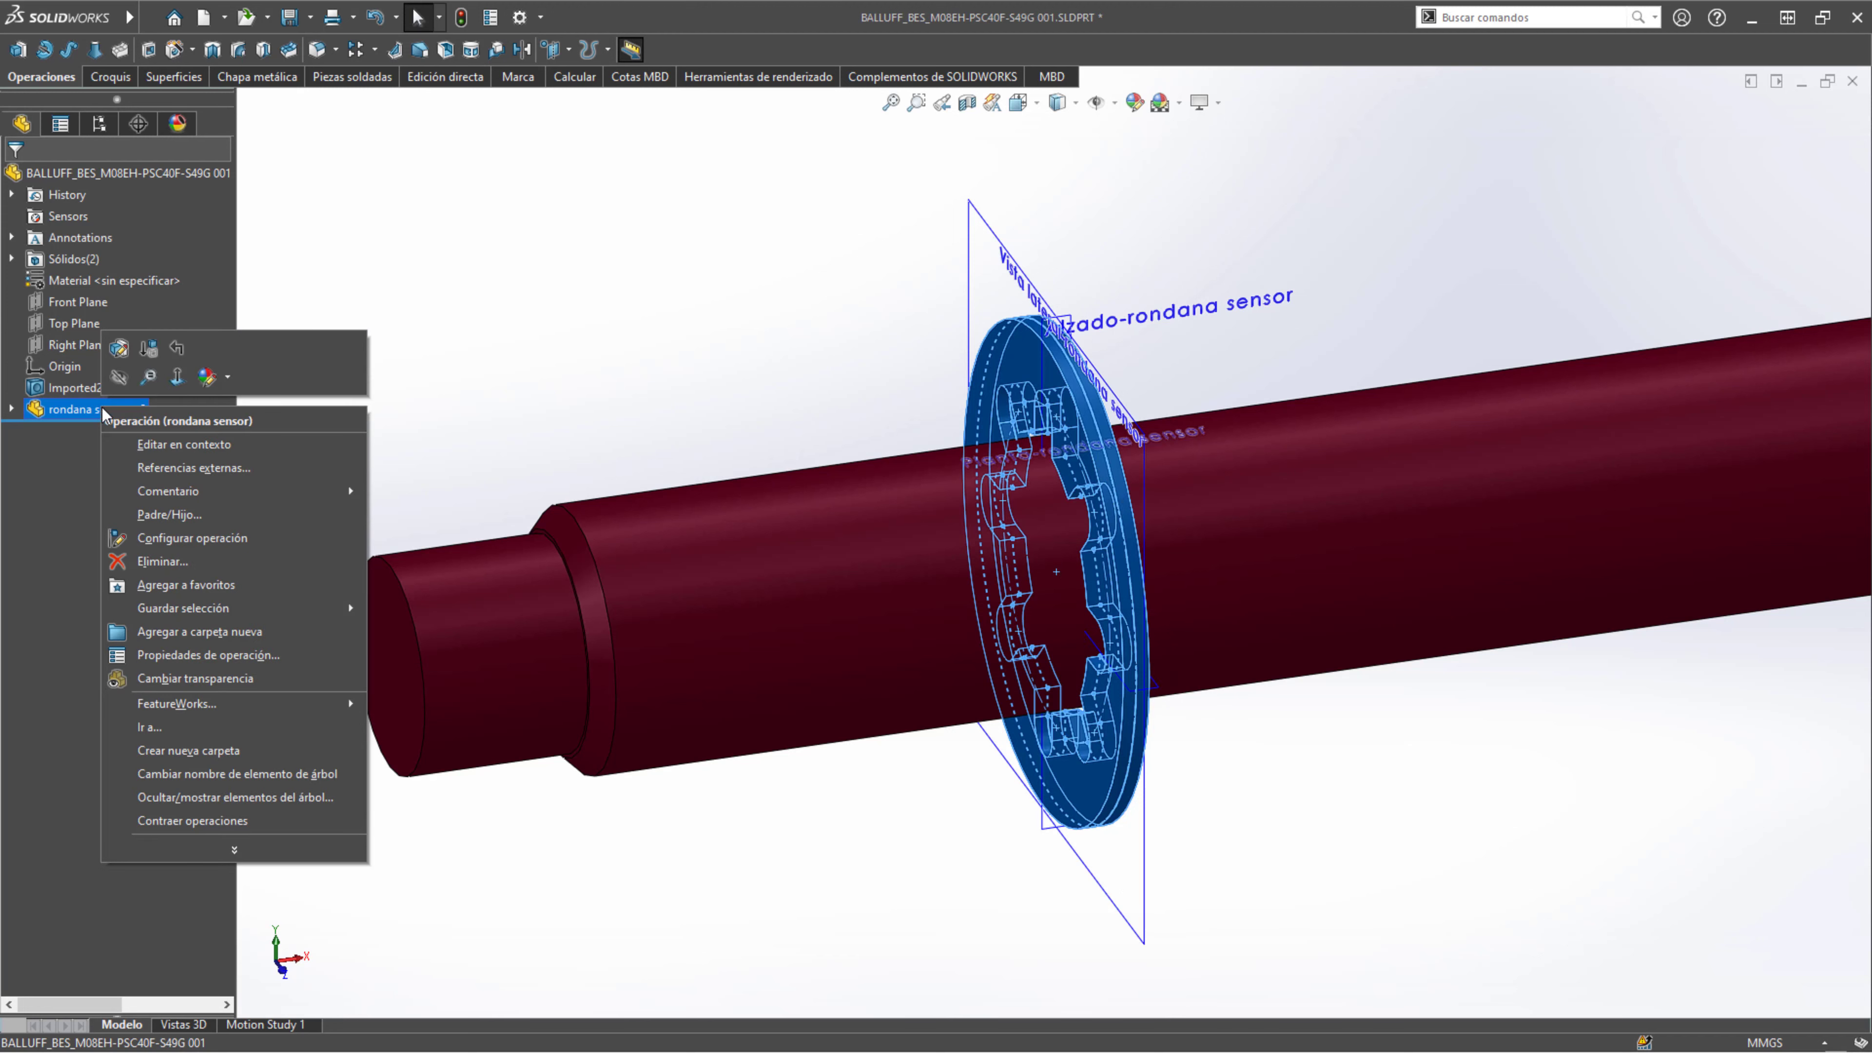
click(777, 197)
right_click(108, 397)
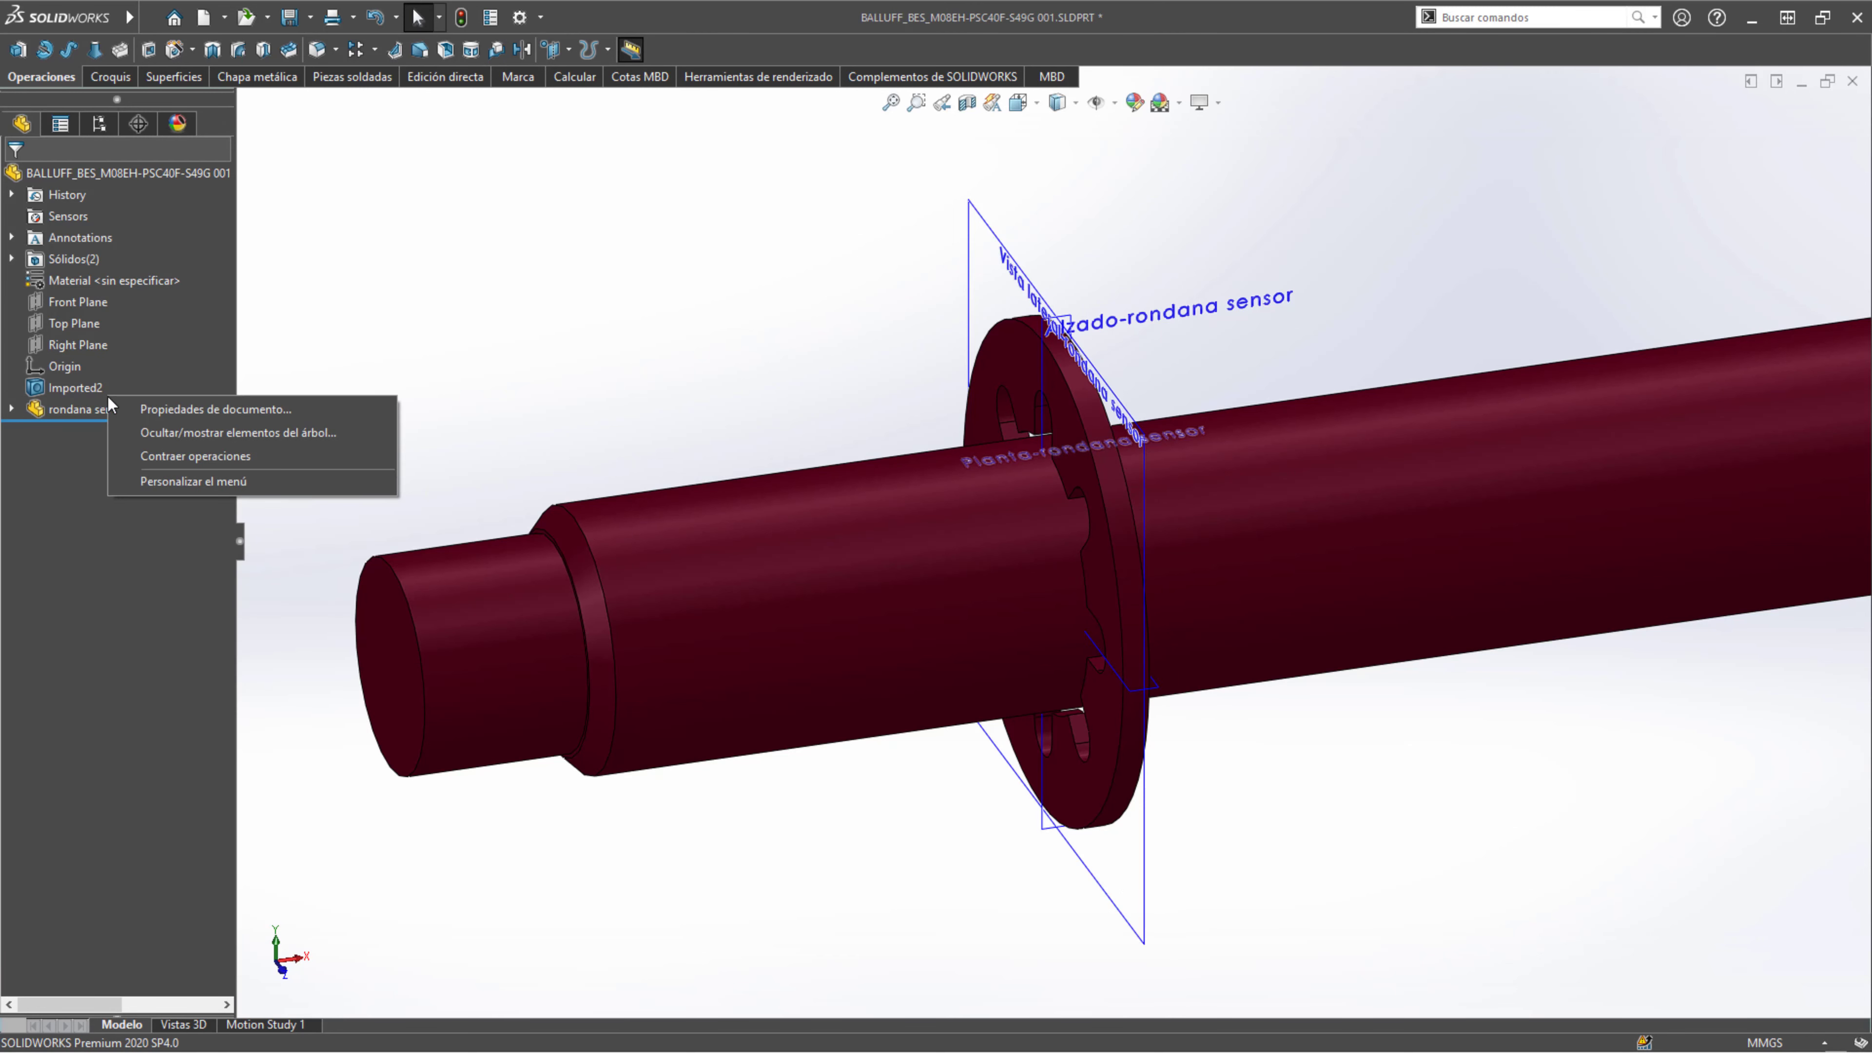
right_click(83, 407)
click(139, 444)
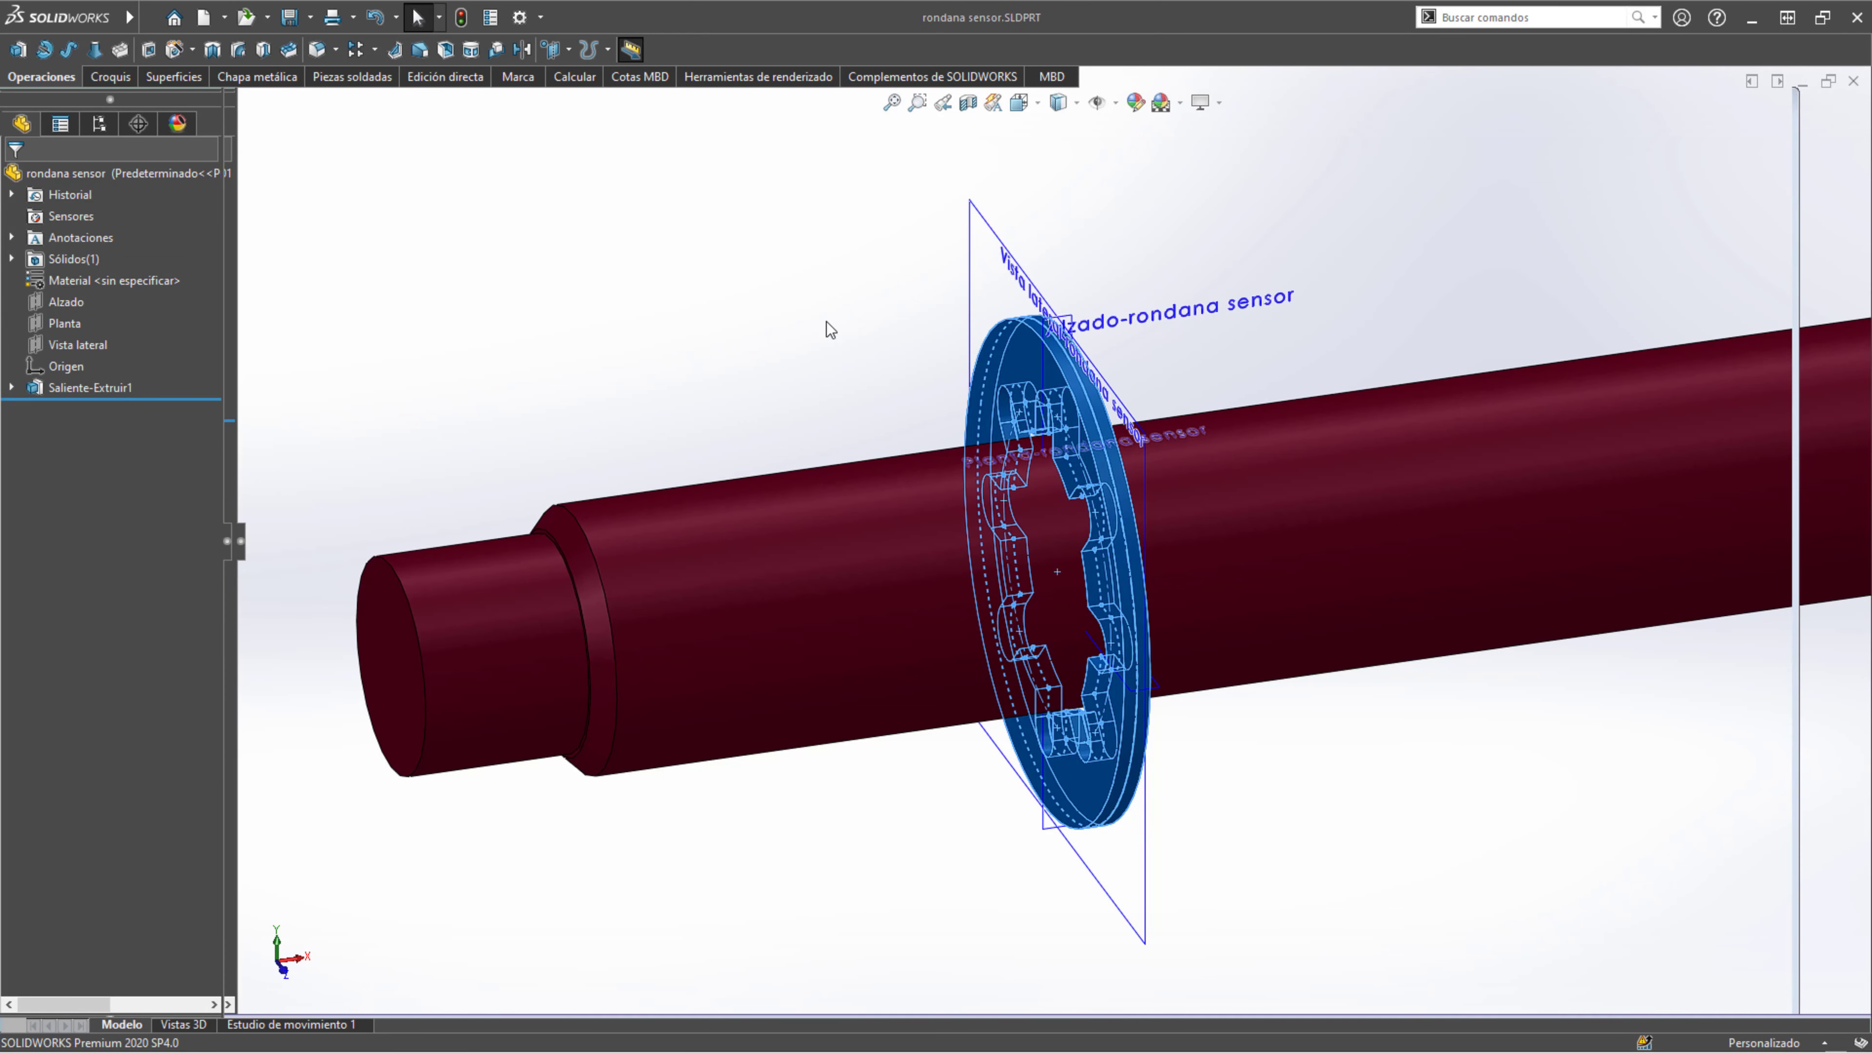
middle_drag(826, 322, 1054, 295)
right_click(129, 174)
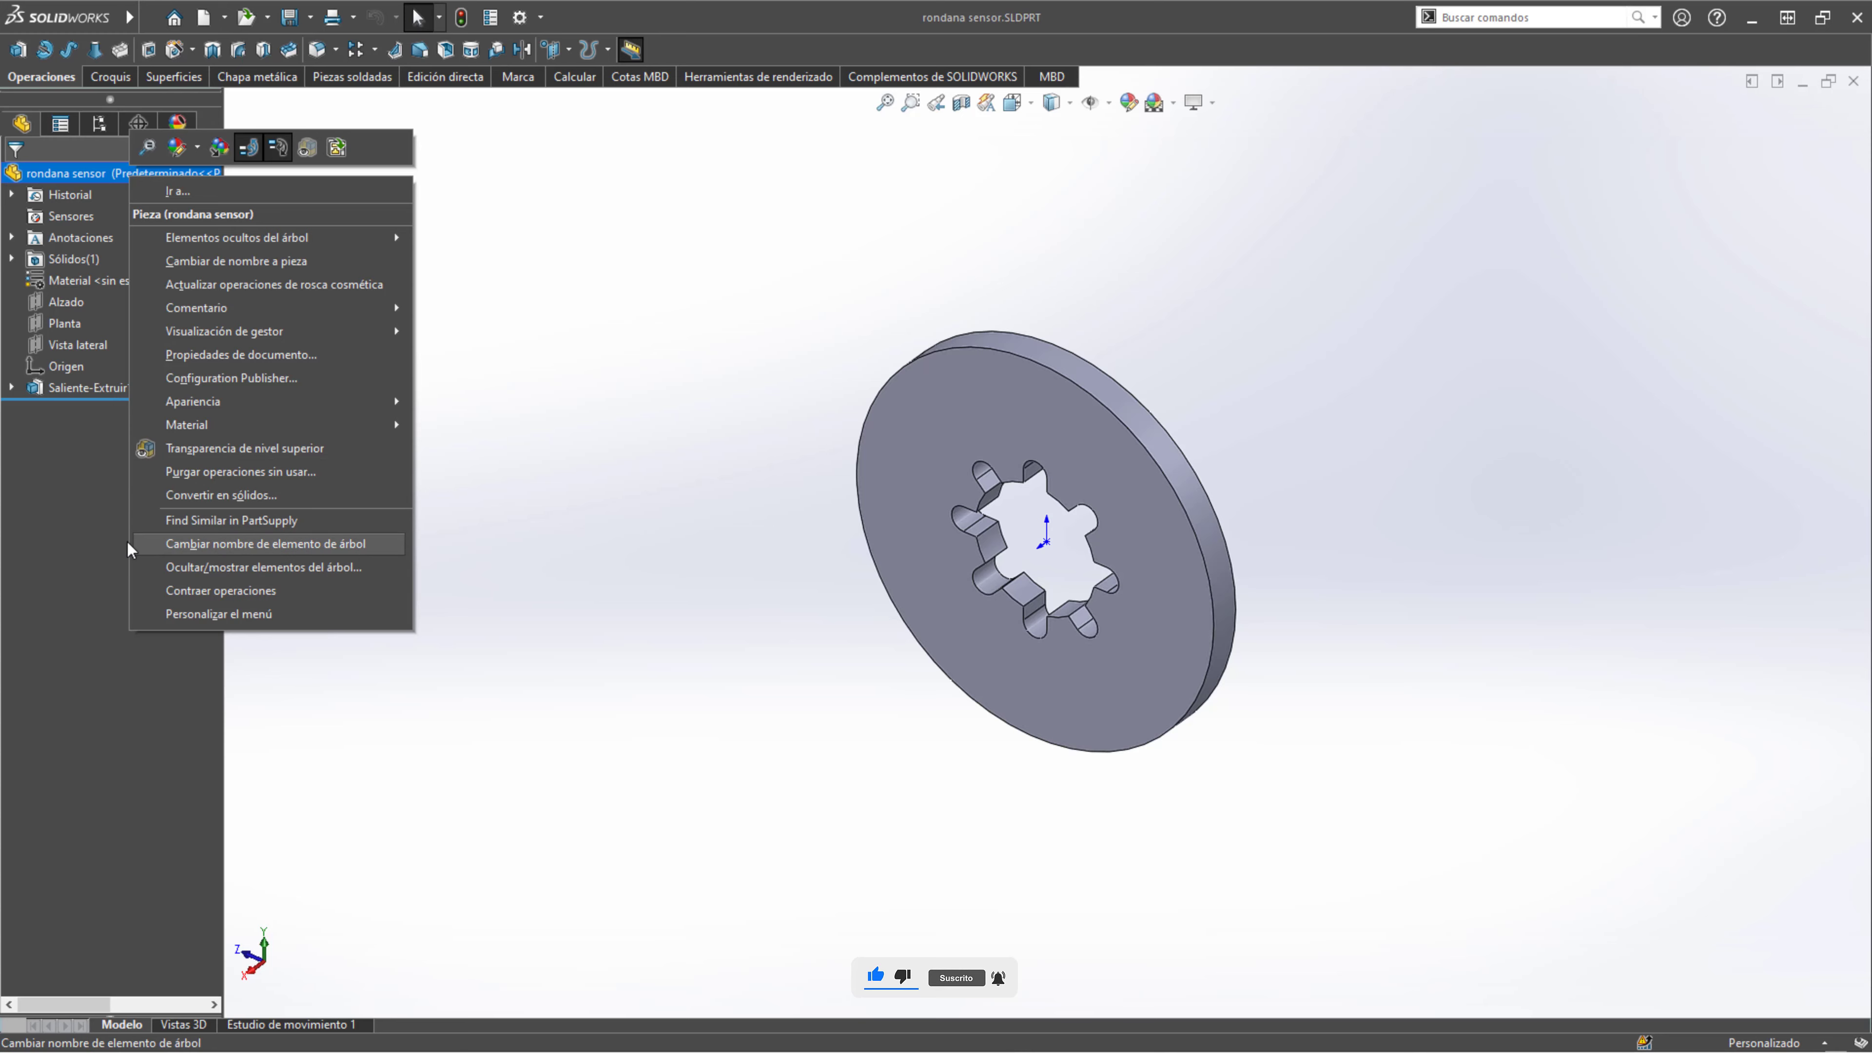
click(70, 544)
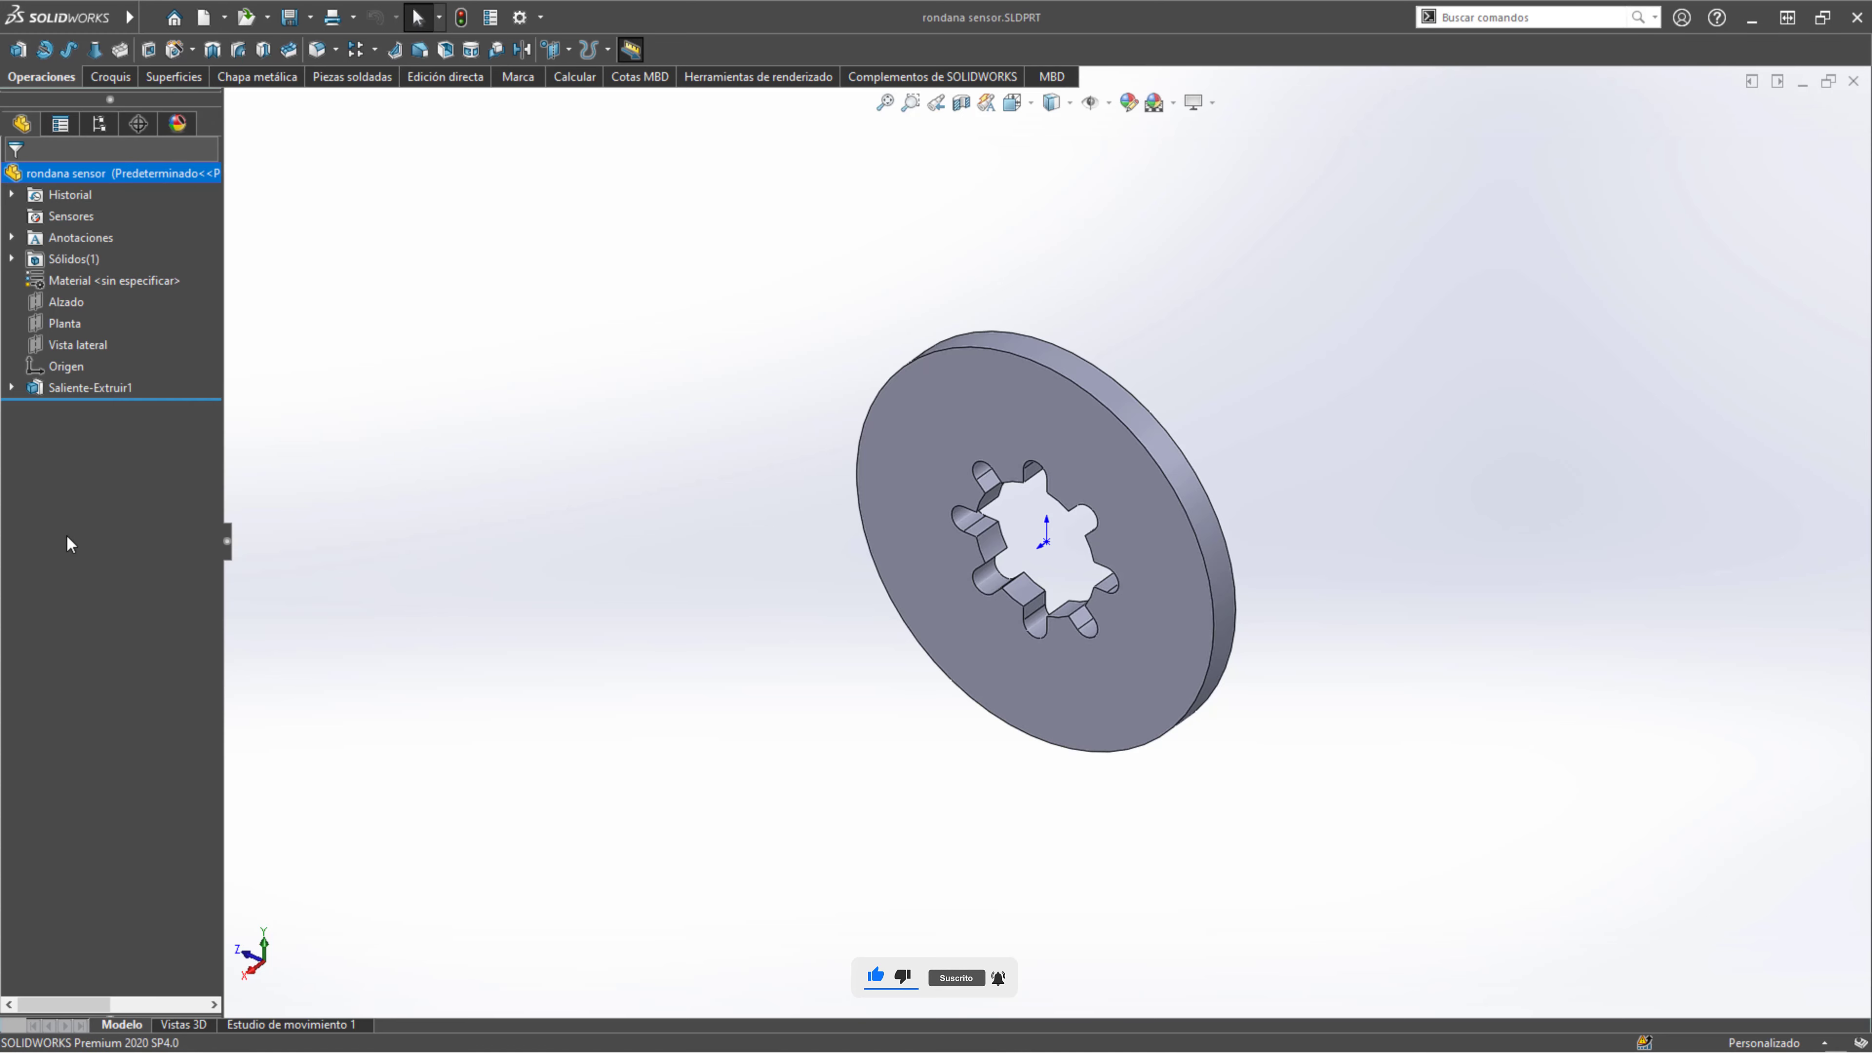
right_click(87, 395)
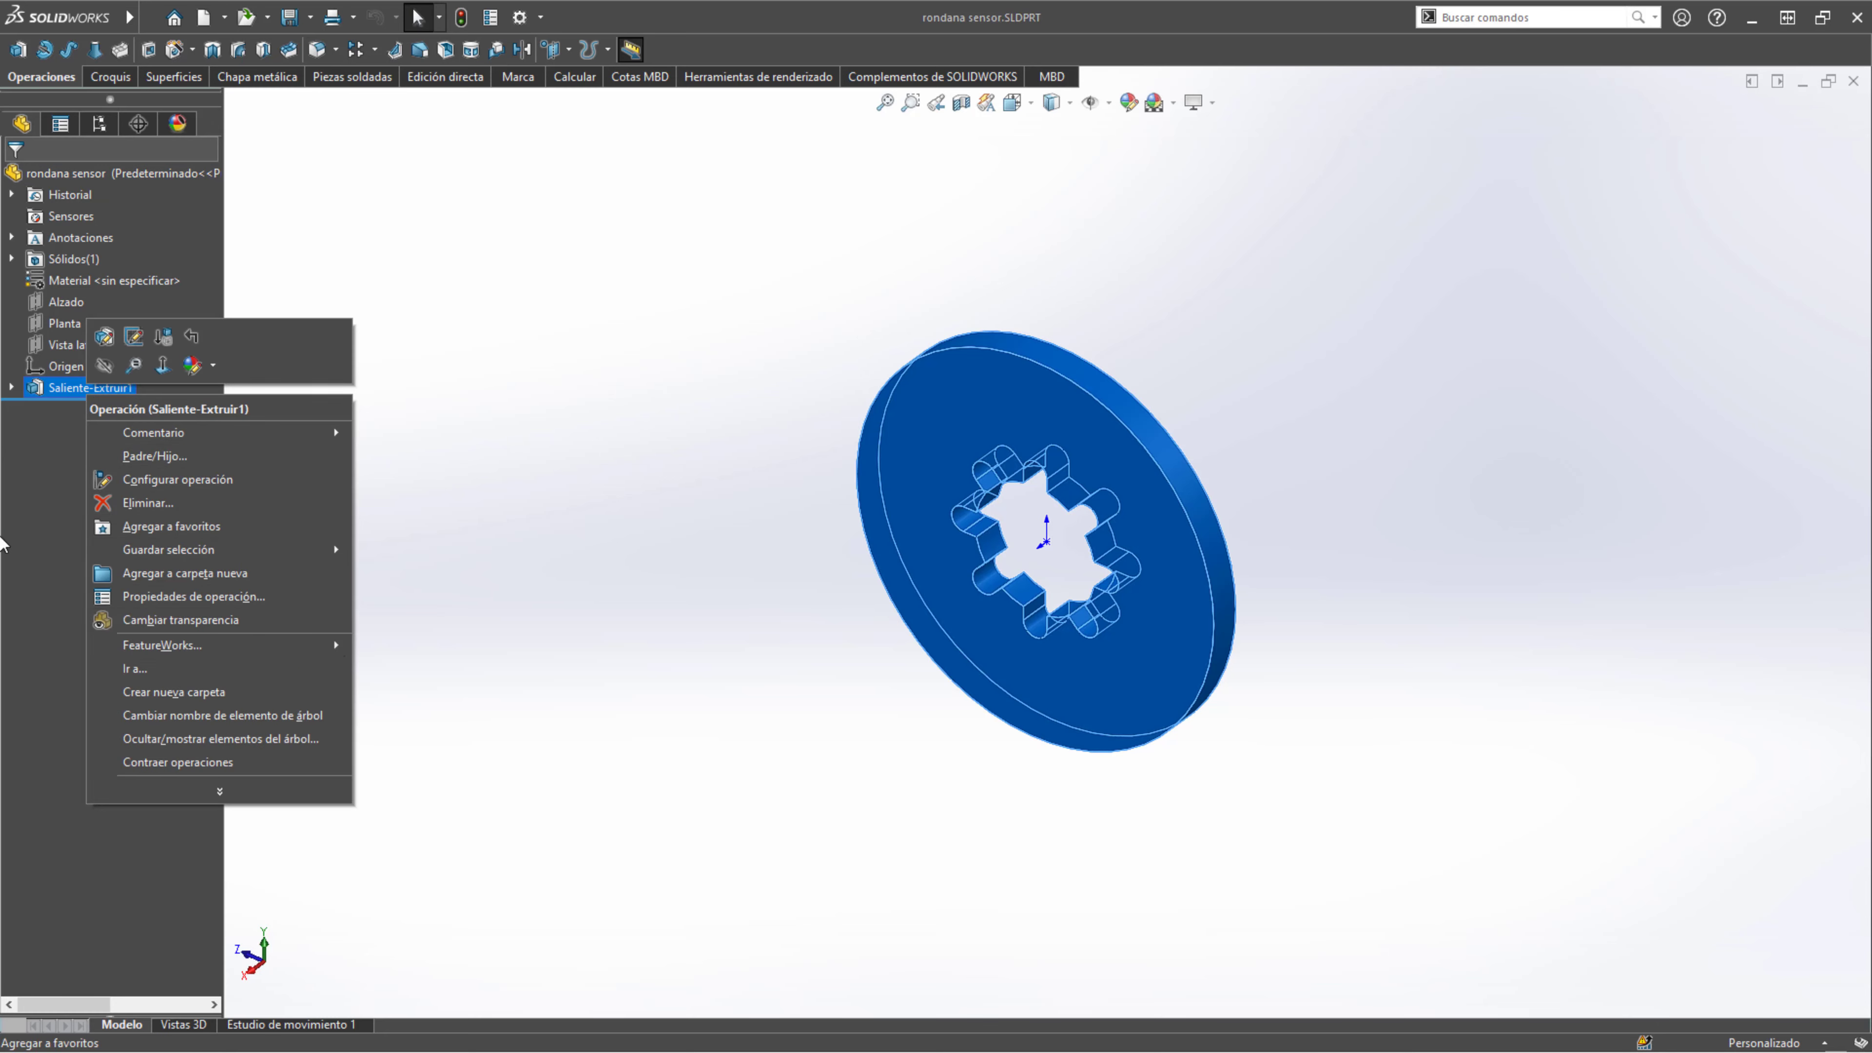
click(40, 508)
- Return to the sensor body with the washer part still open, rebuild it and fit the whole model in view
key(ctrl+Tab)
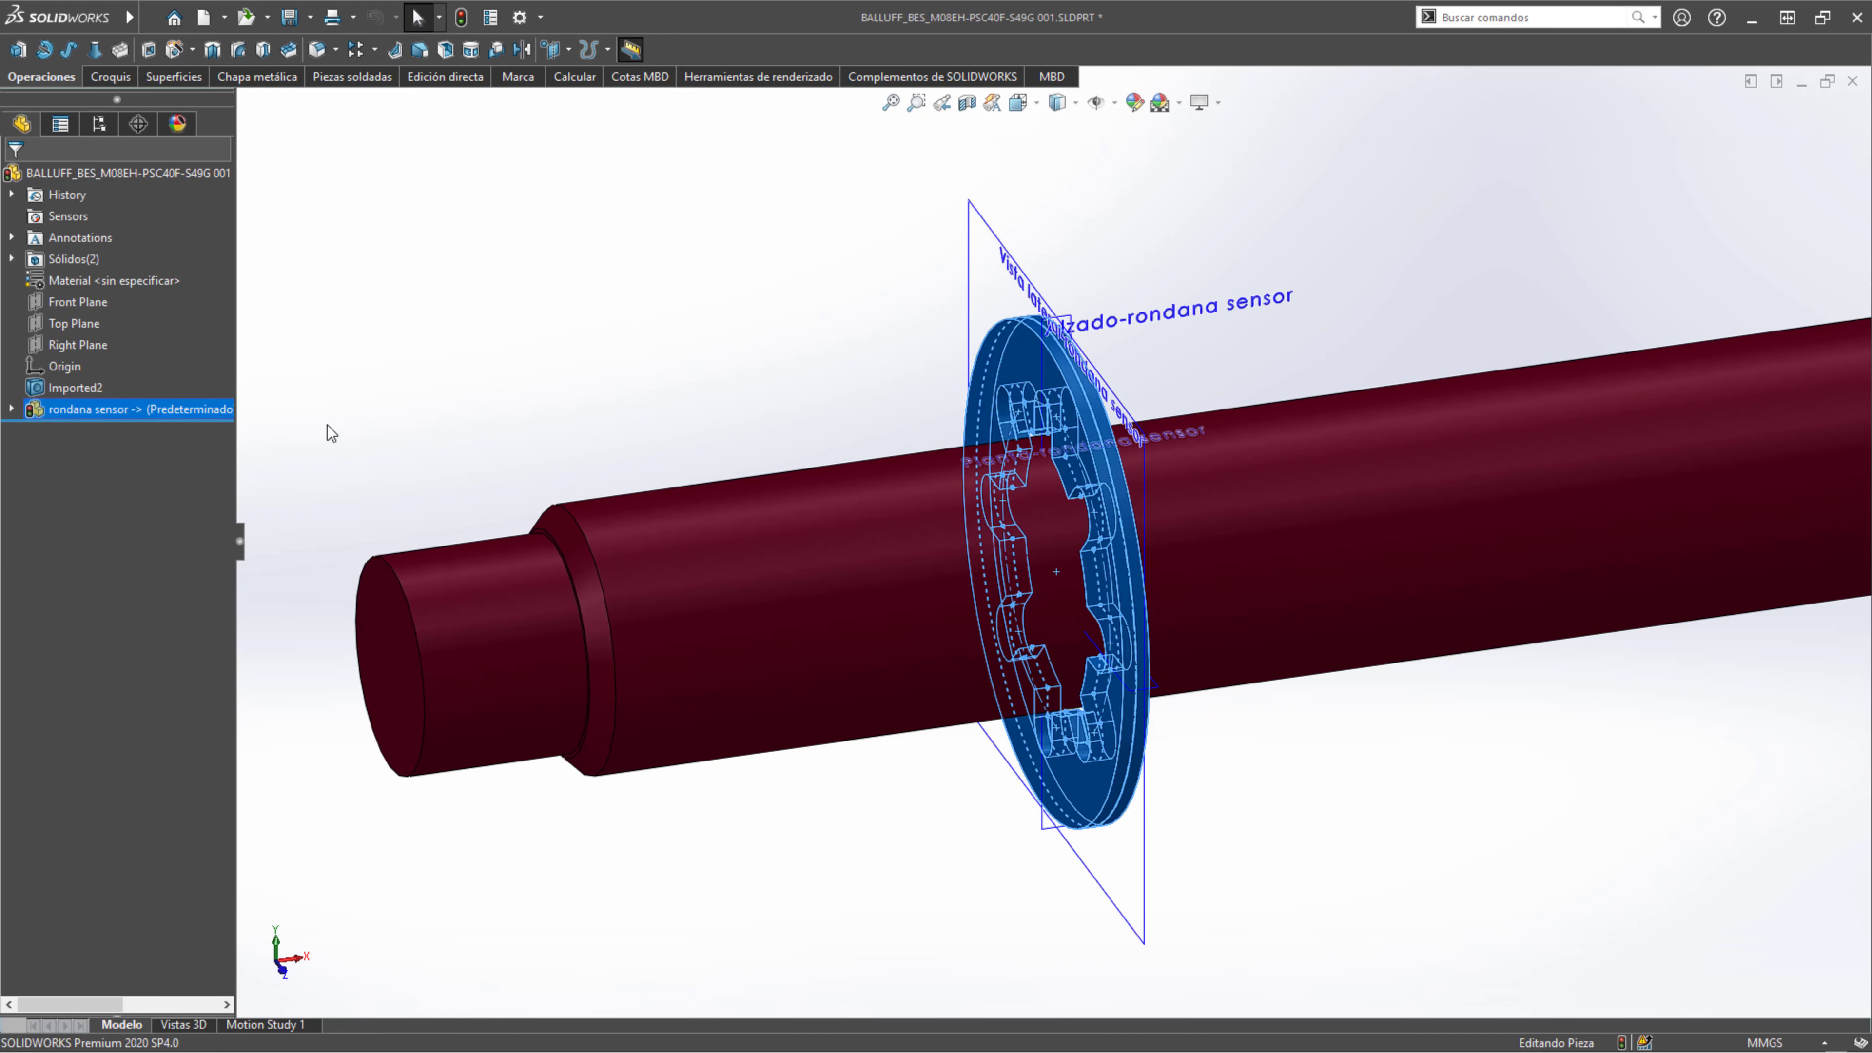
click(461, 17)
key(f)
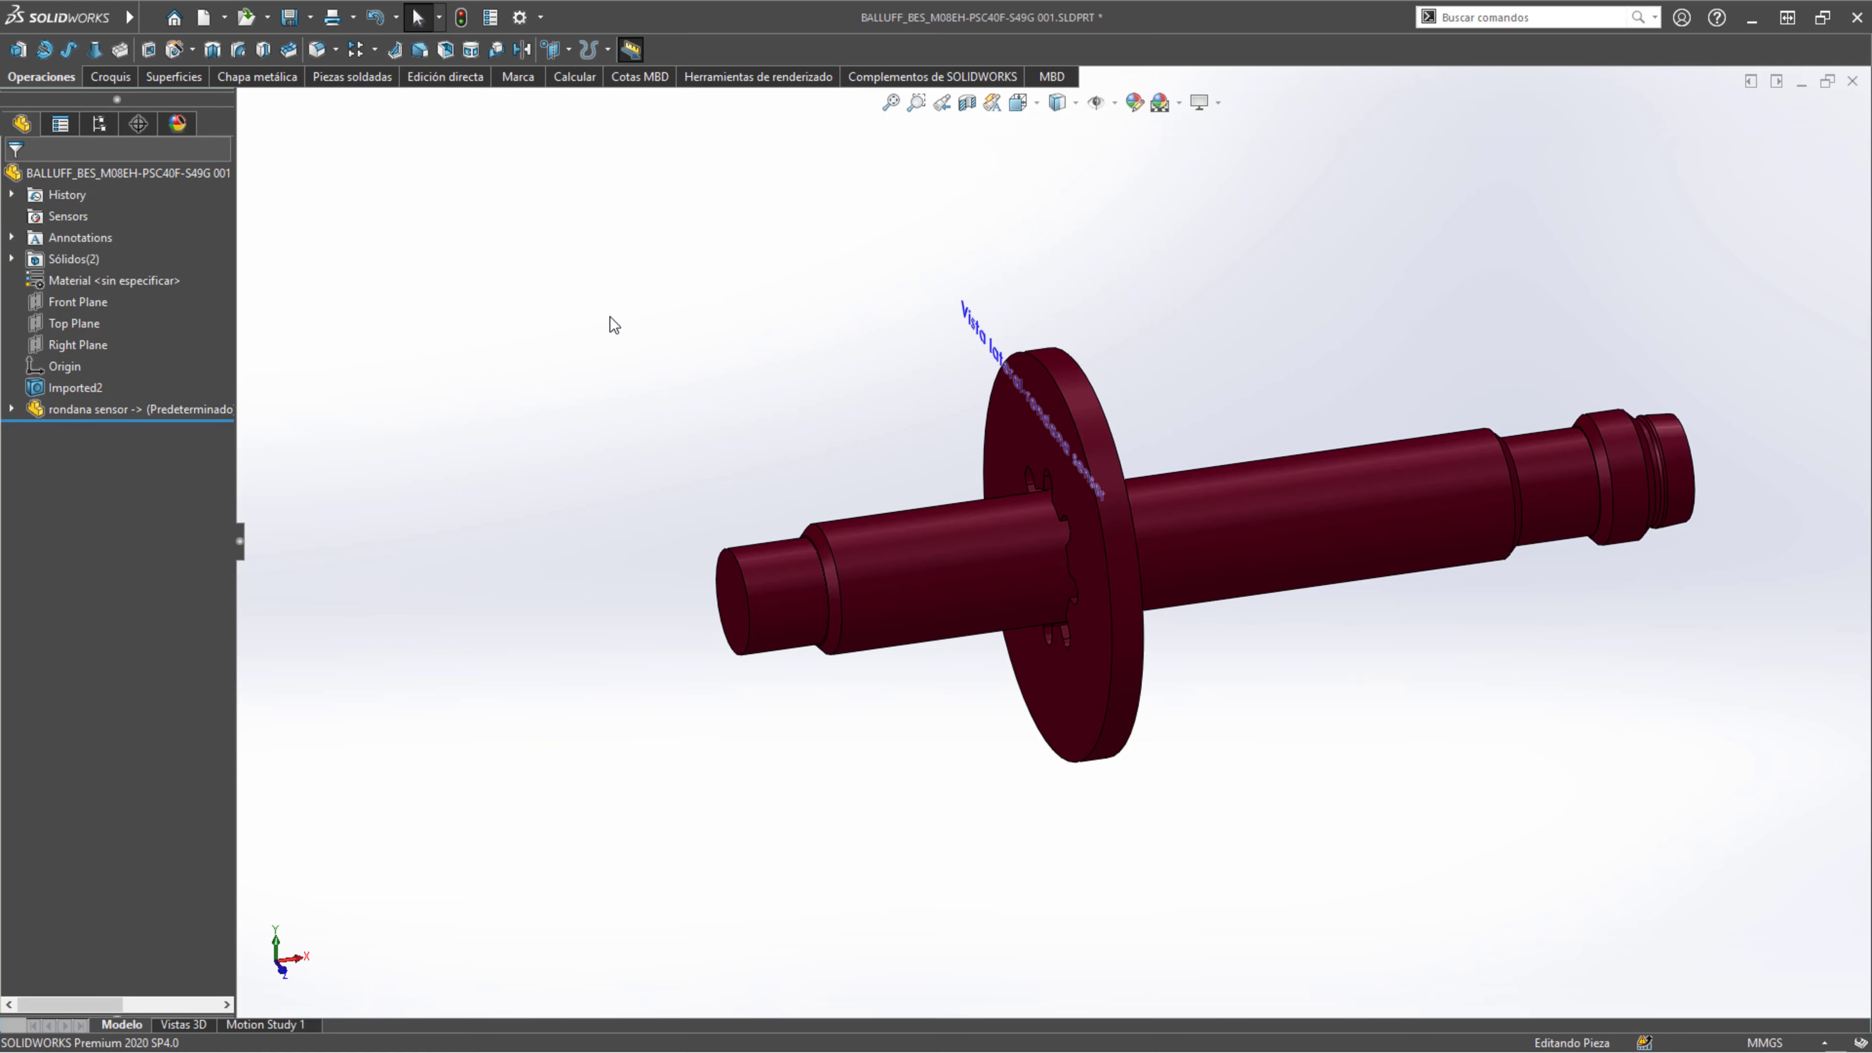
- Compare the source washer with its inserted copy on the sensor body, checking its flat face and thickness after another rebuild
key(ctrl+Tab)
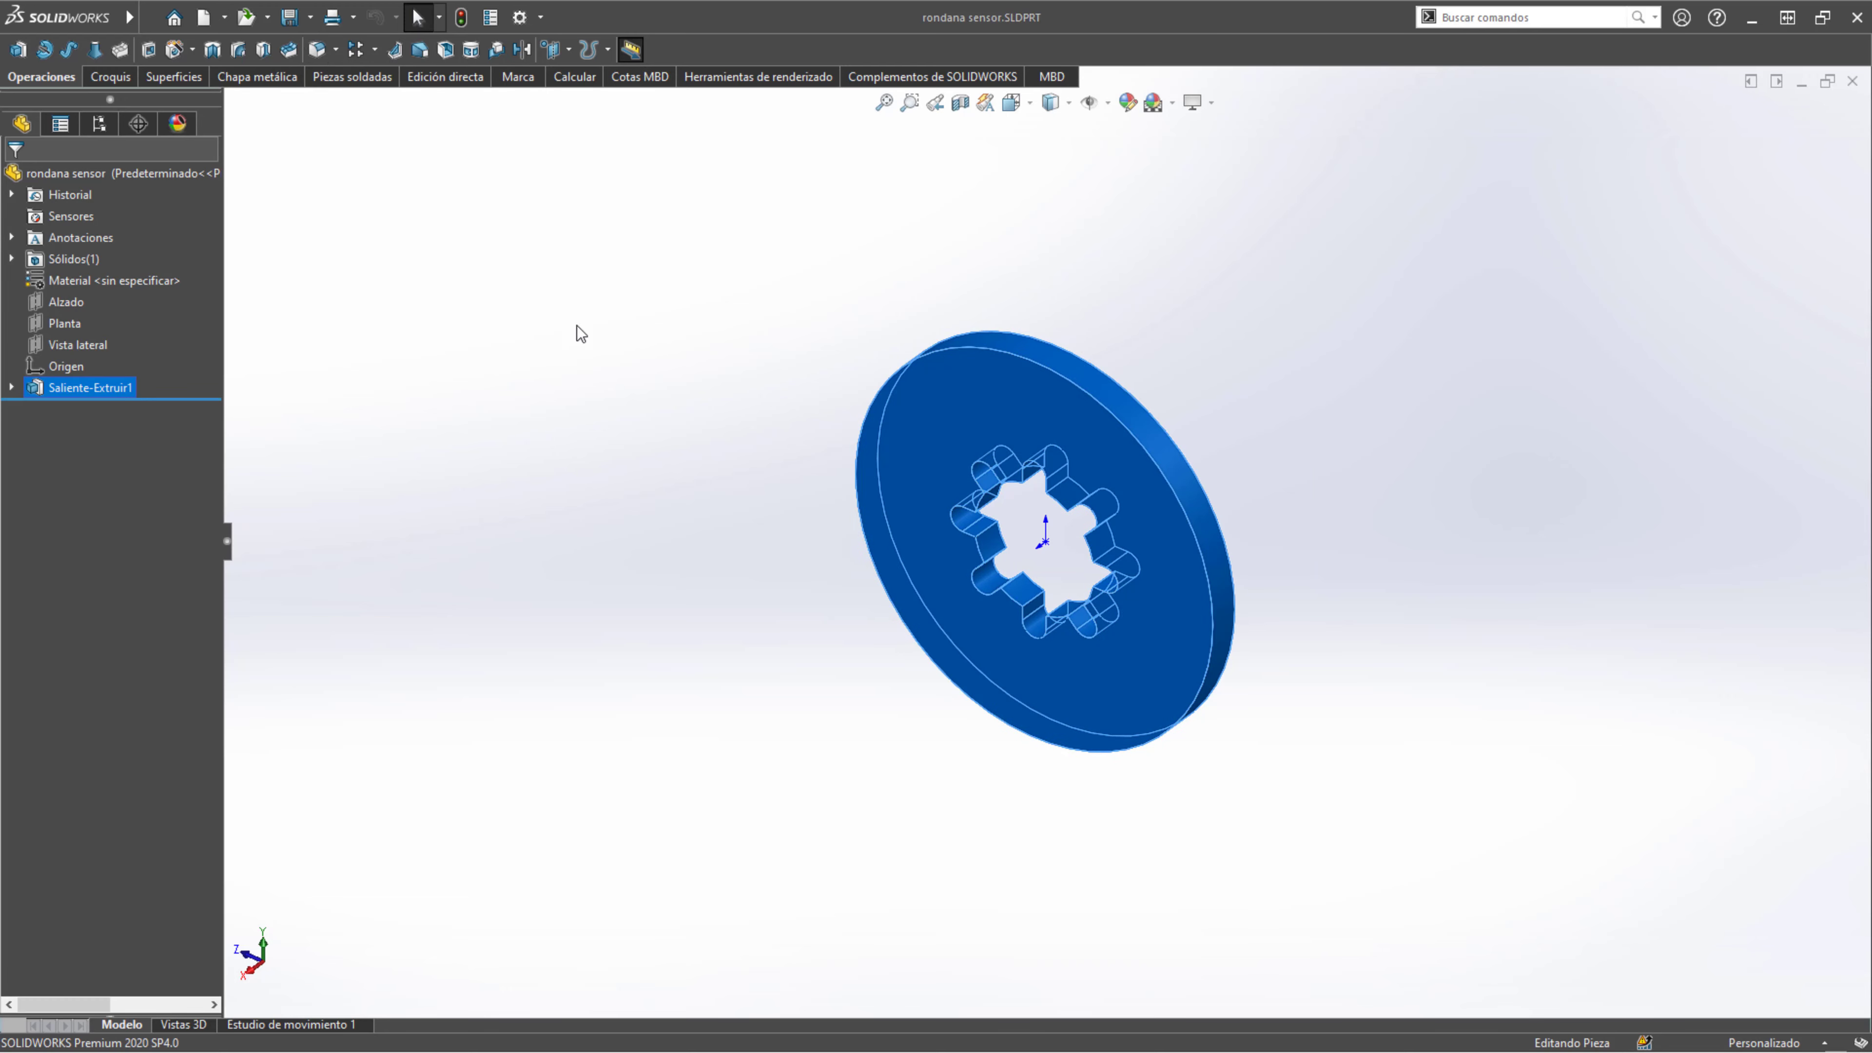
key(ctrl+Tab)
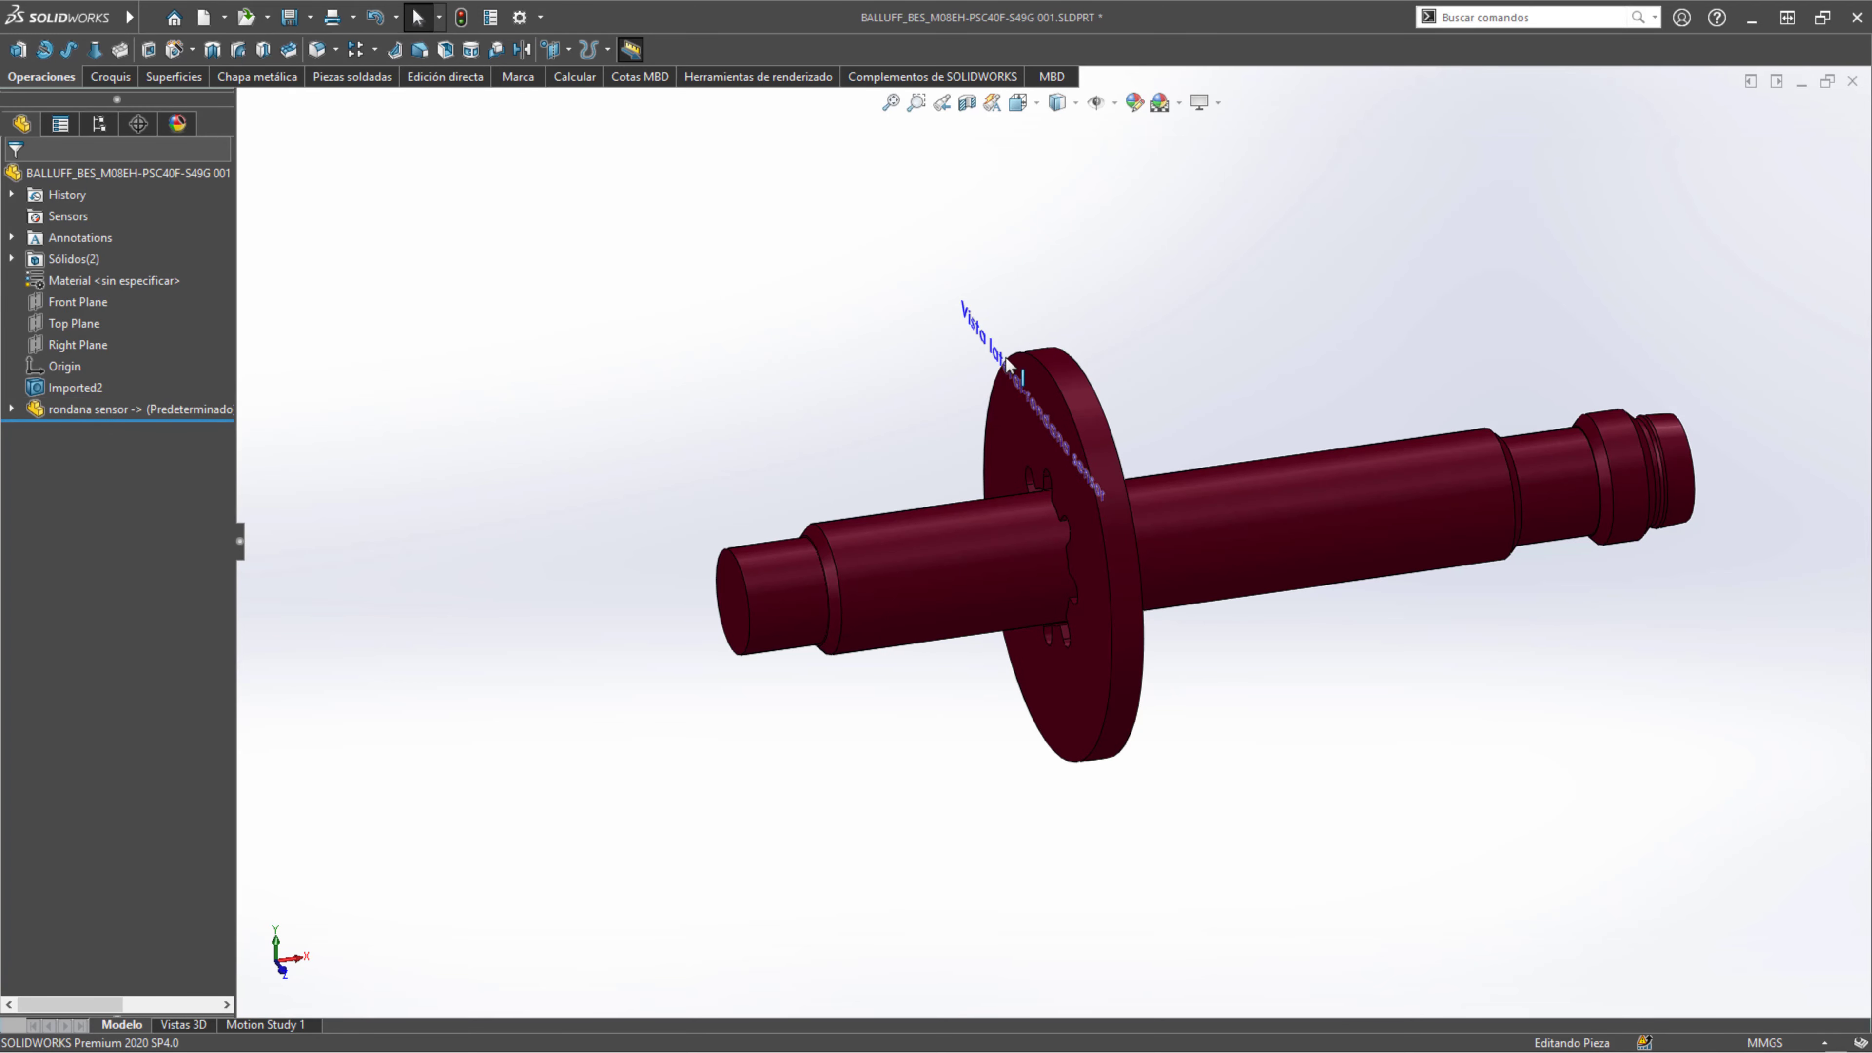
scroll(852, 479, down, 1)
middle_drag(851, 479, 1088, 492)
scroll(1087, 490, down, 1)
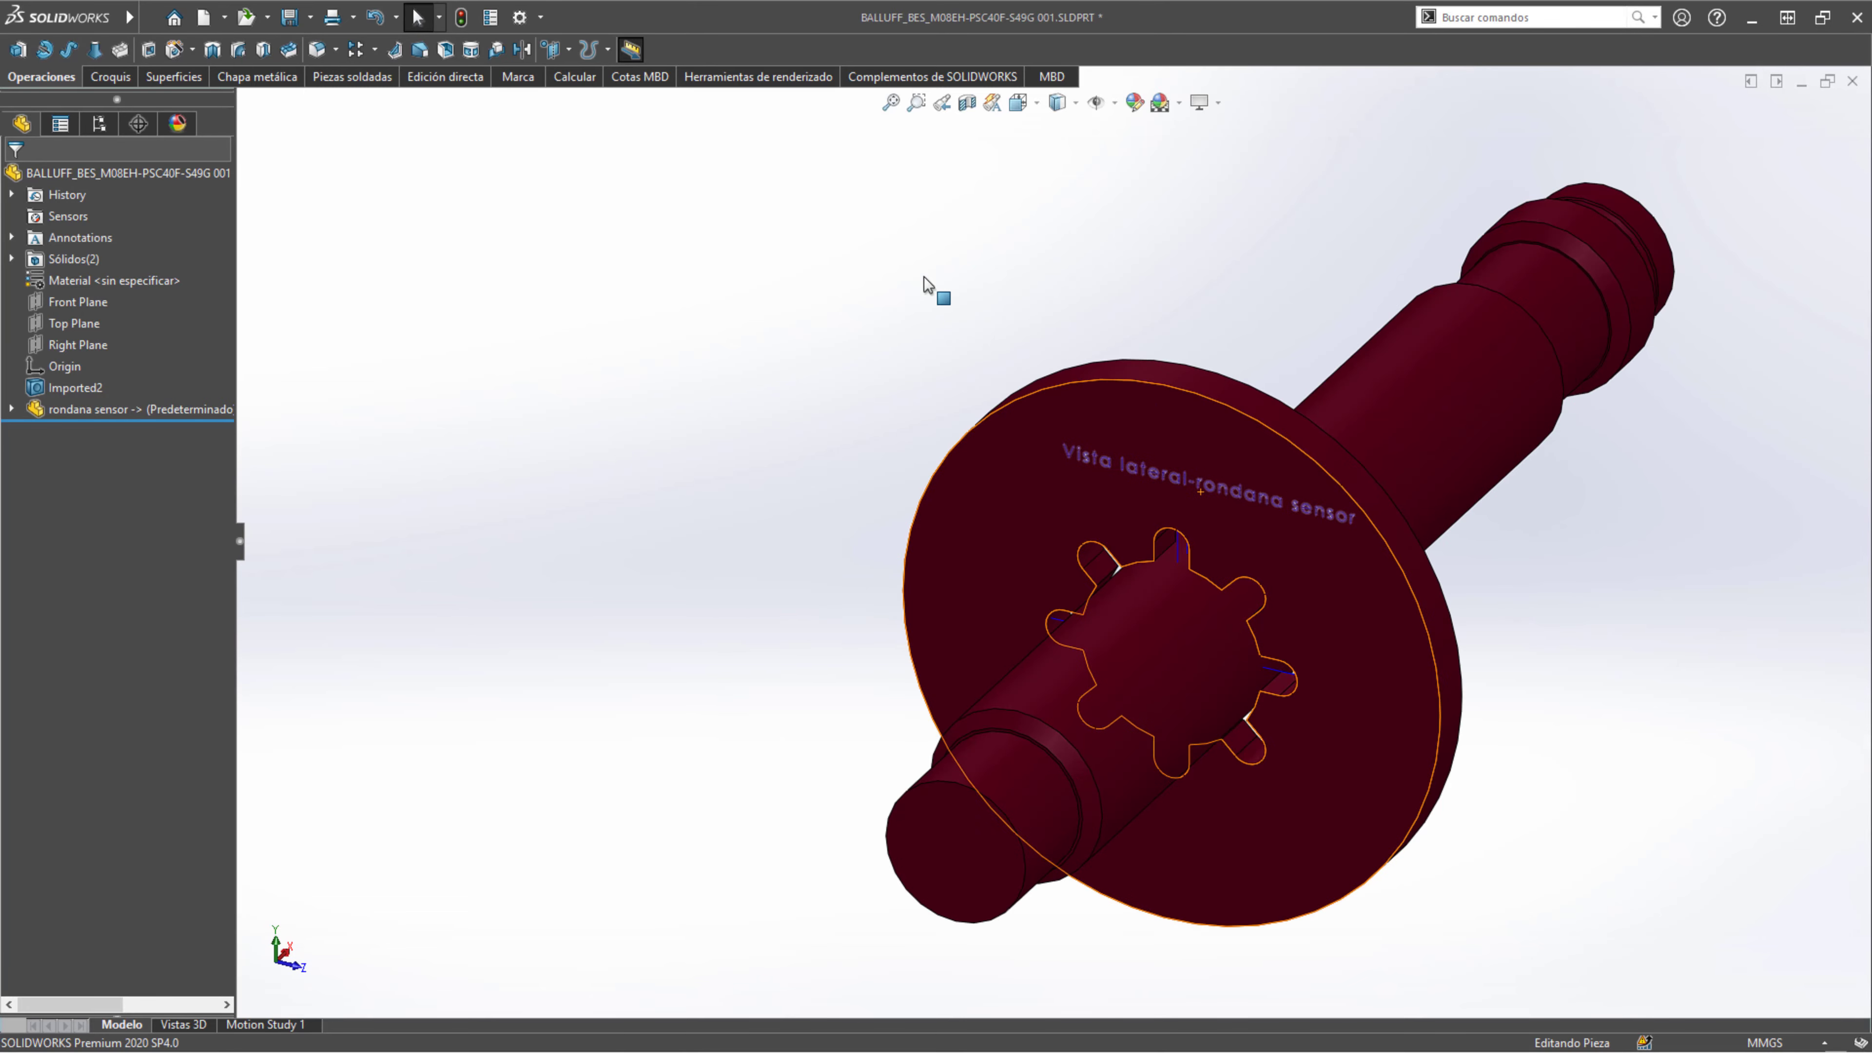
click(460, 21)
scroll(1132, 534, down, 3)
mouse_move(1132, 534)
middle_down()
mouse_move(1077, 463)
mouse_move(1178, 502)
mouse_move(1032, 493)
mouse_move(1115, 510)
middle_up()
- Switch to the source washer part, close it, and rebuild the sensor body with the external reference out of context
key(ctrl+Tab)
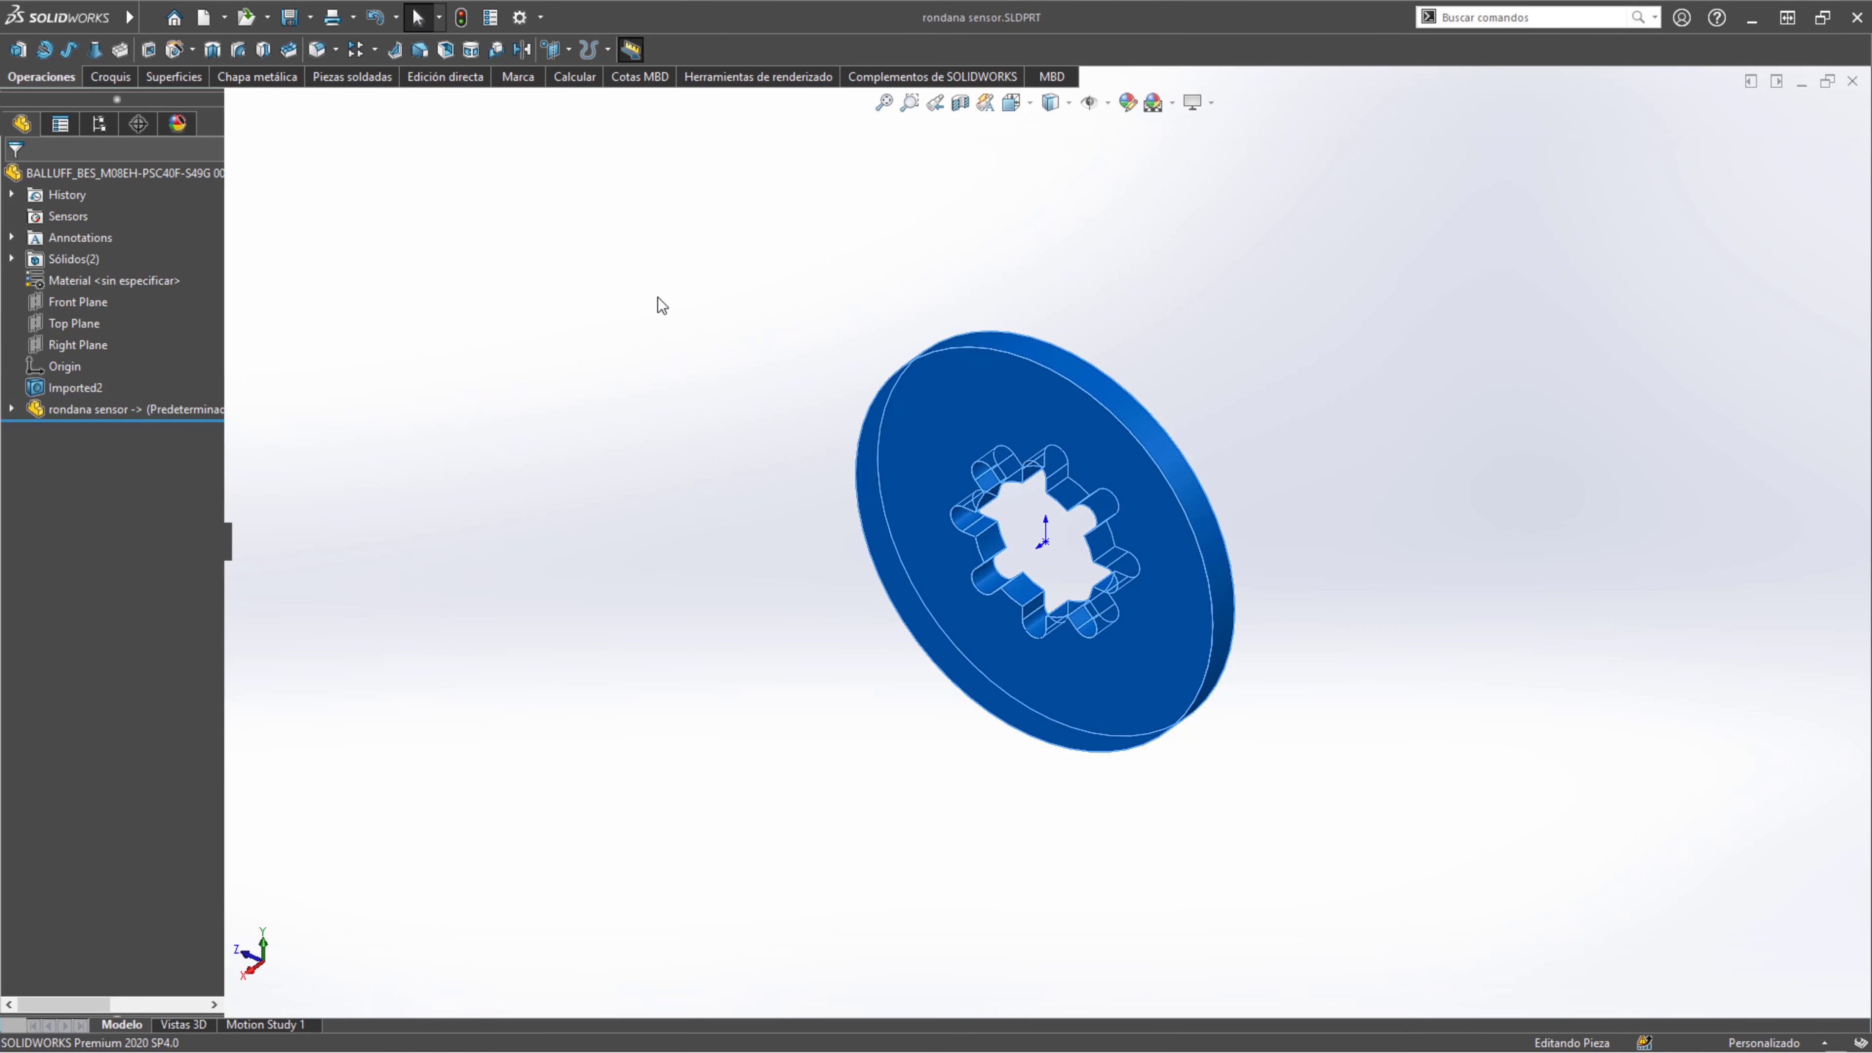
click(1386, 196)
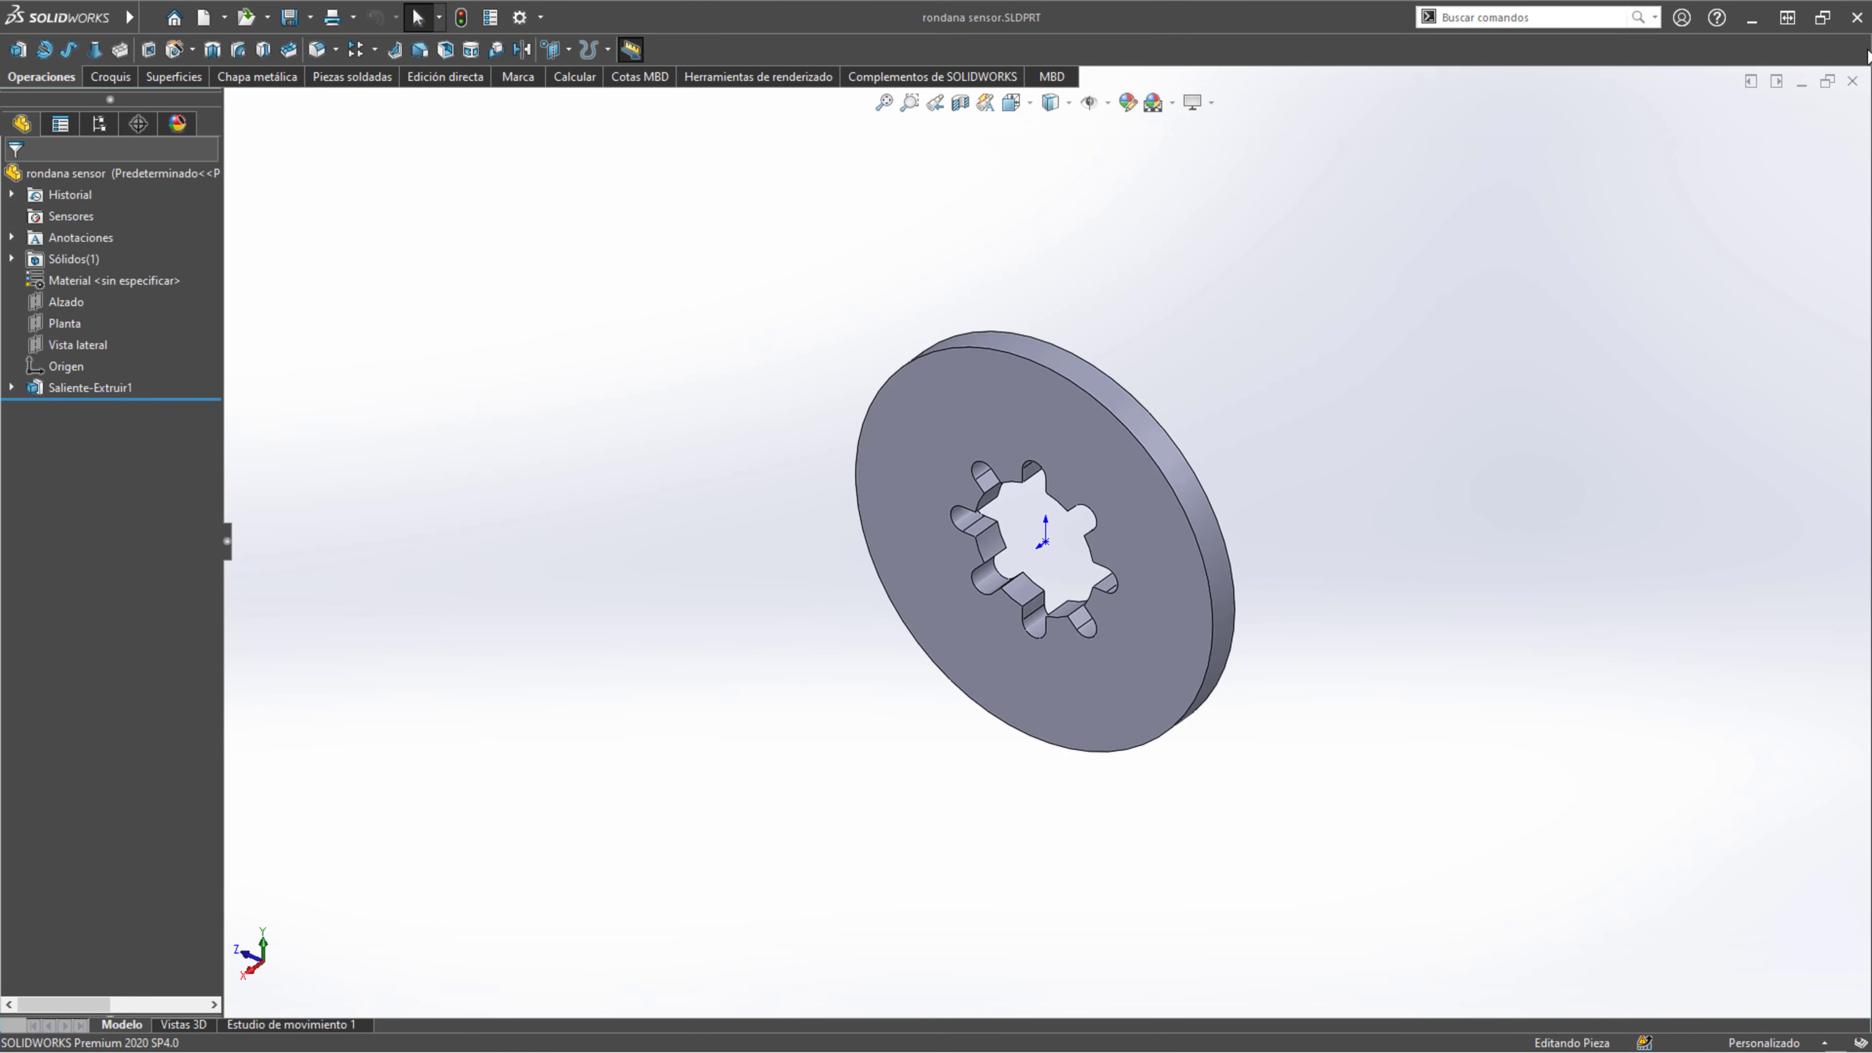
click(1854, 81)
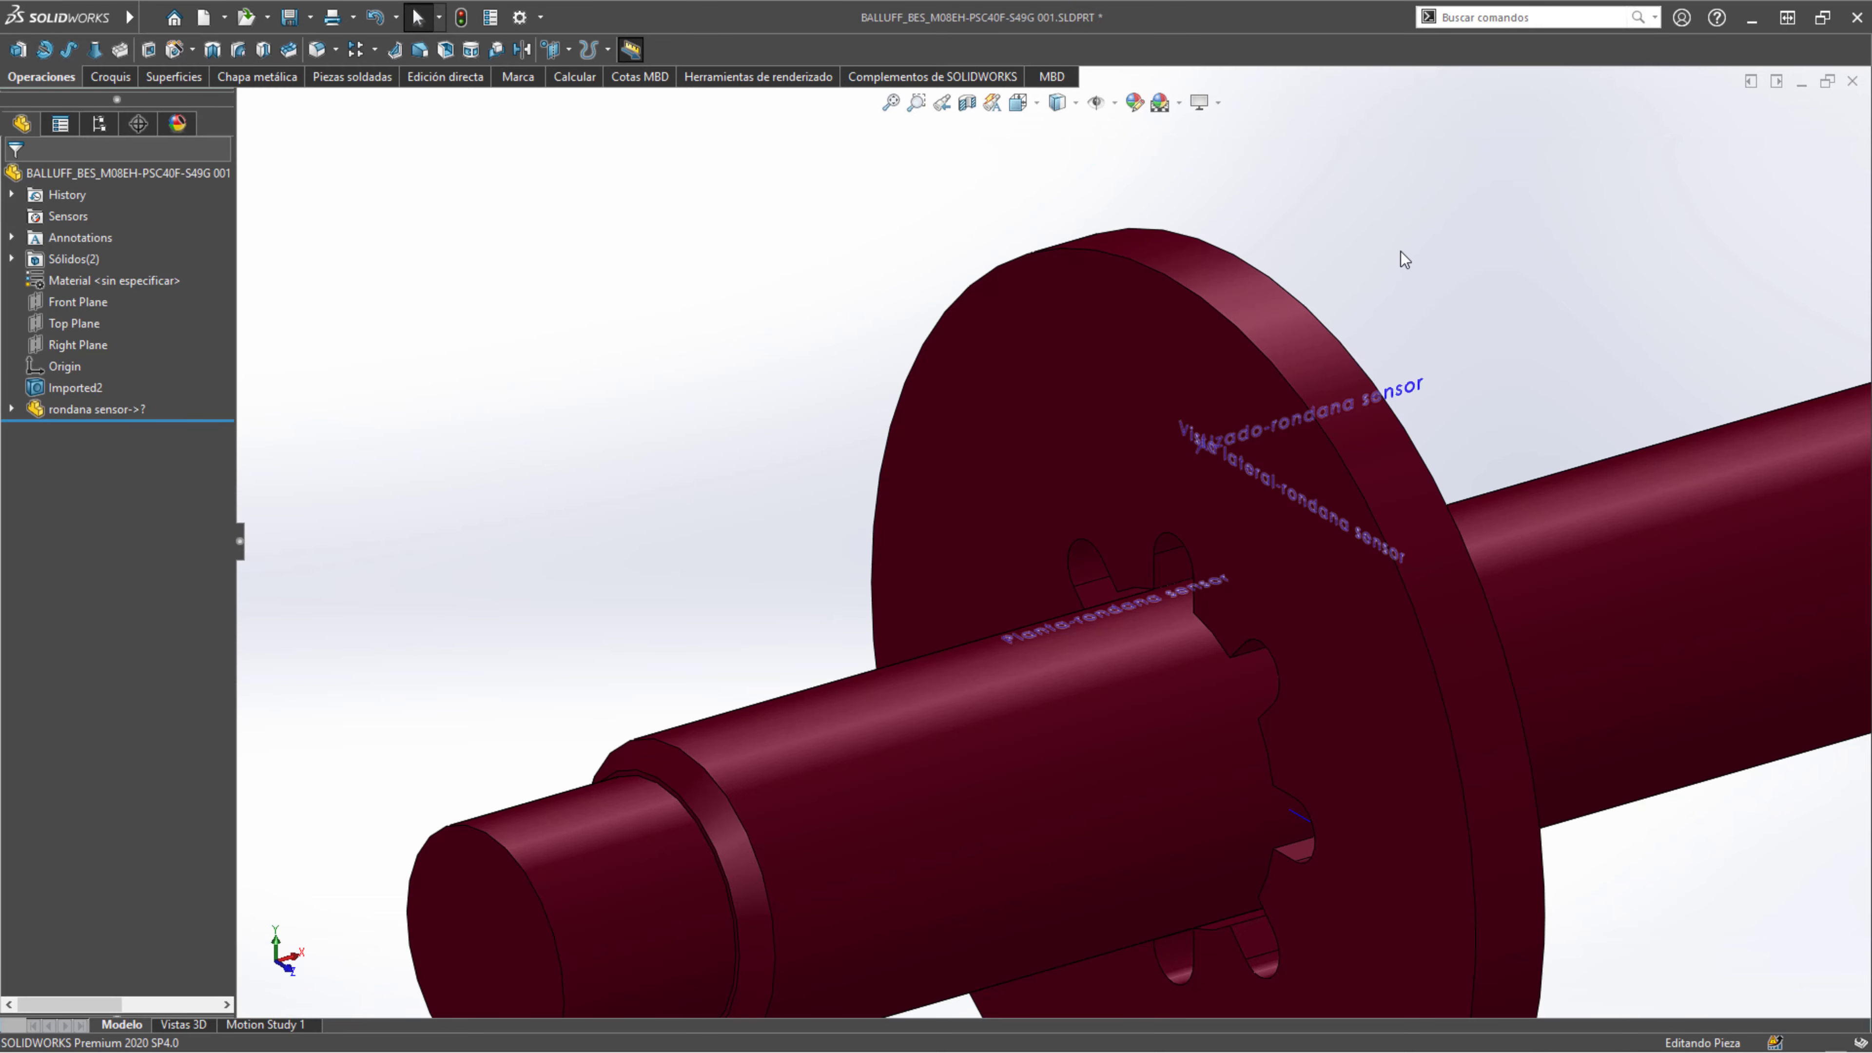
scroll(1401, 252, up, 3)
click(462, 27)
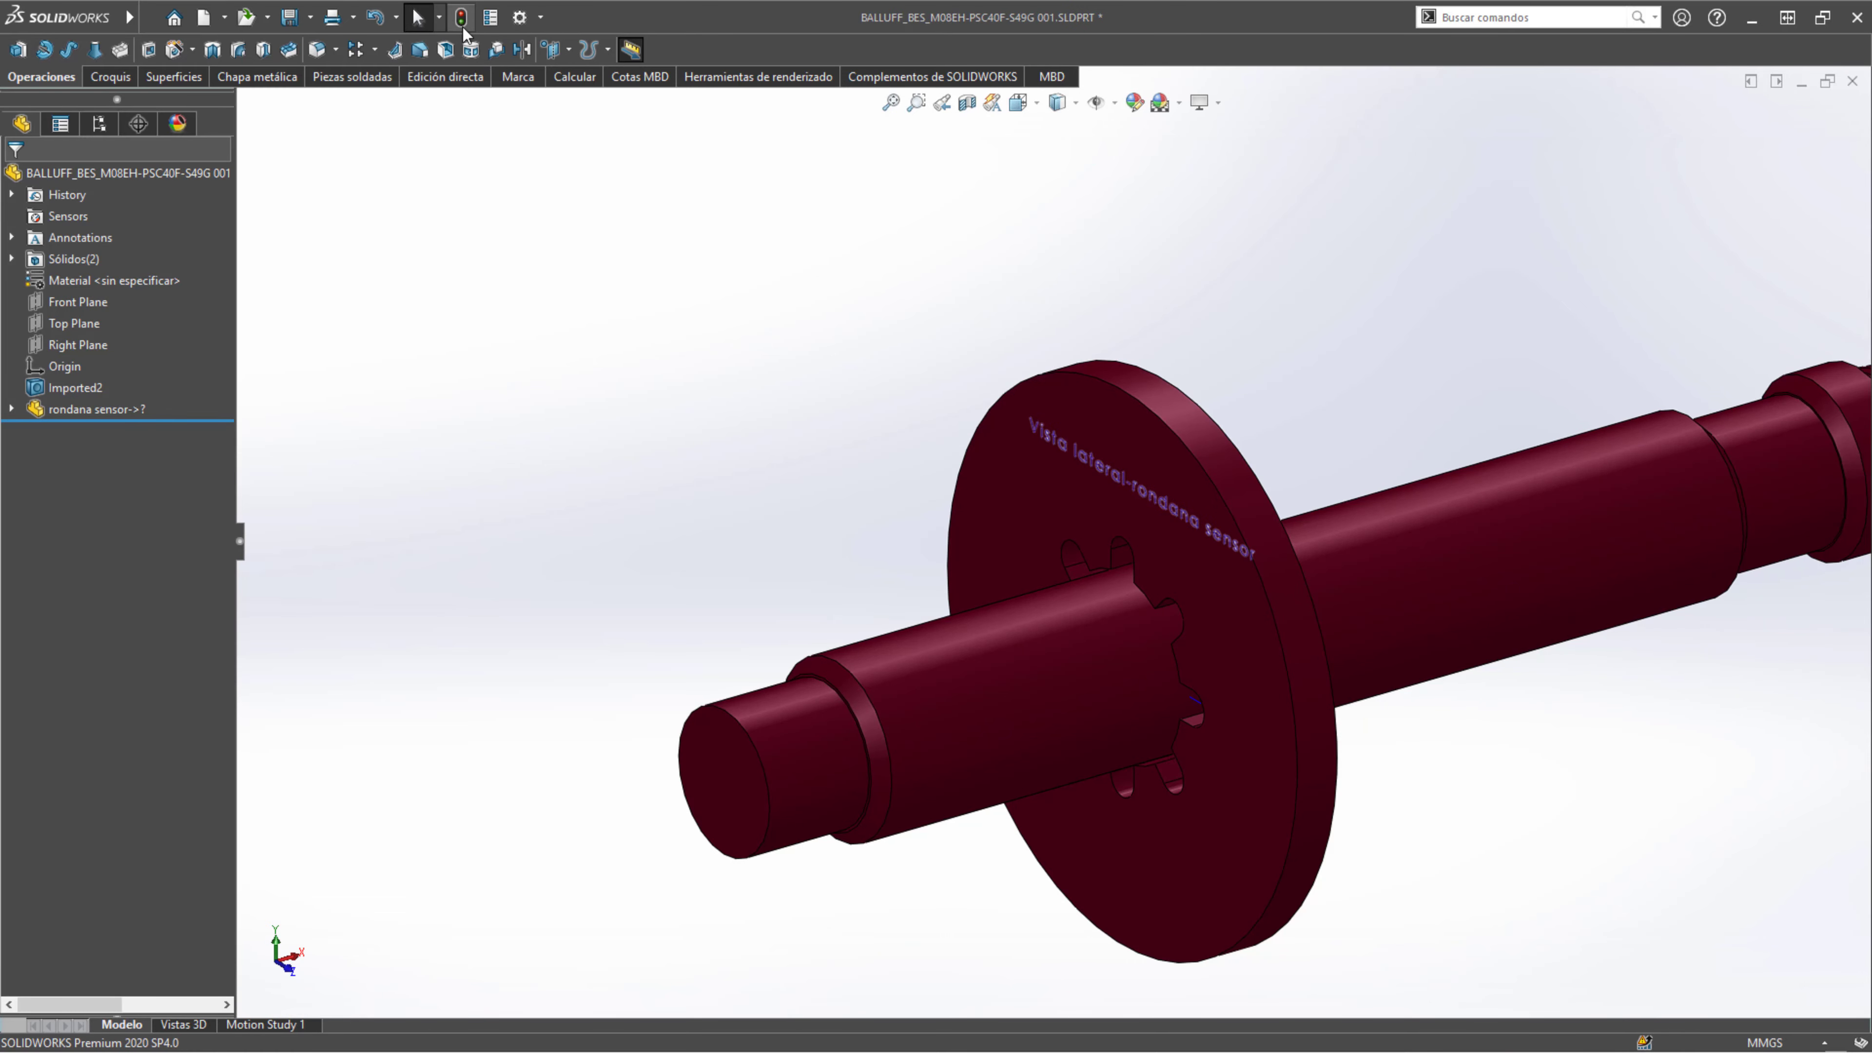
- Examine the external reference state and child features of the inserted rondana sensor in the feature tree
mouse_move(1156, 613)
middle_down()
mouse_move(1329, 565)
mouse_move(1153, 611)
middle_up()
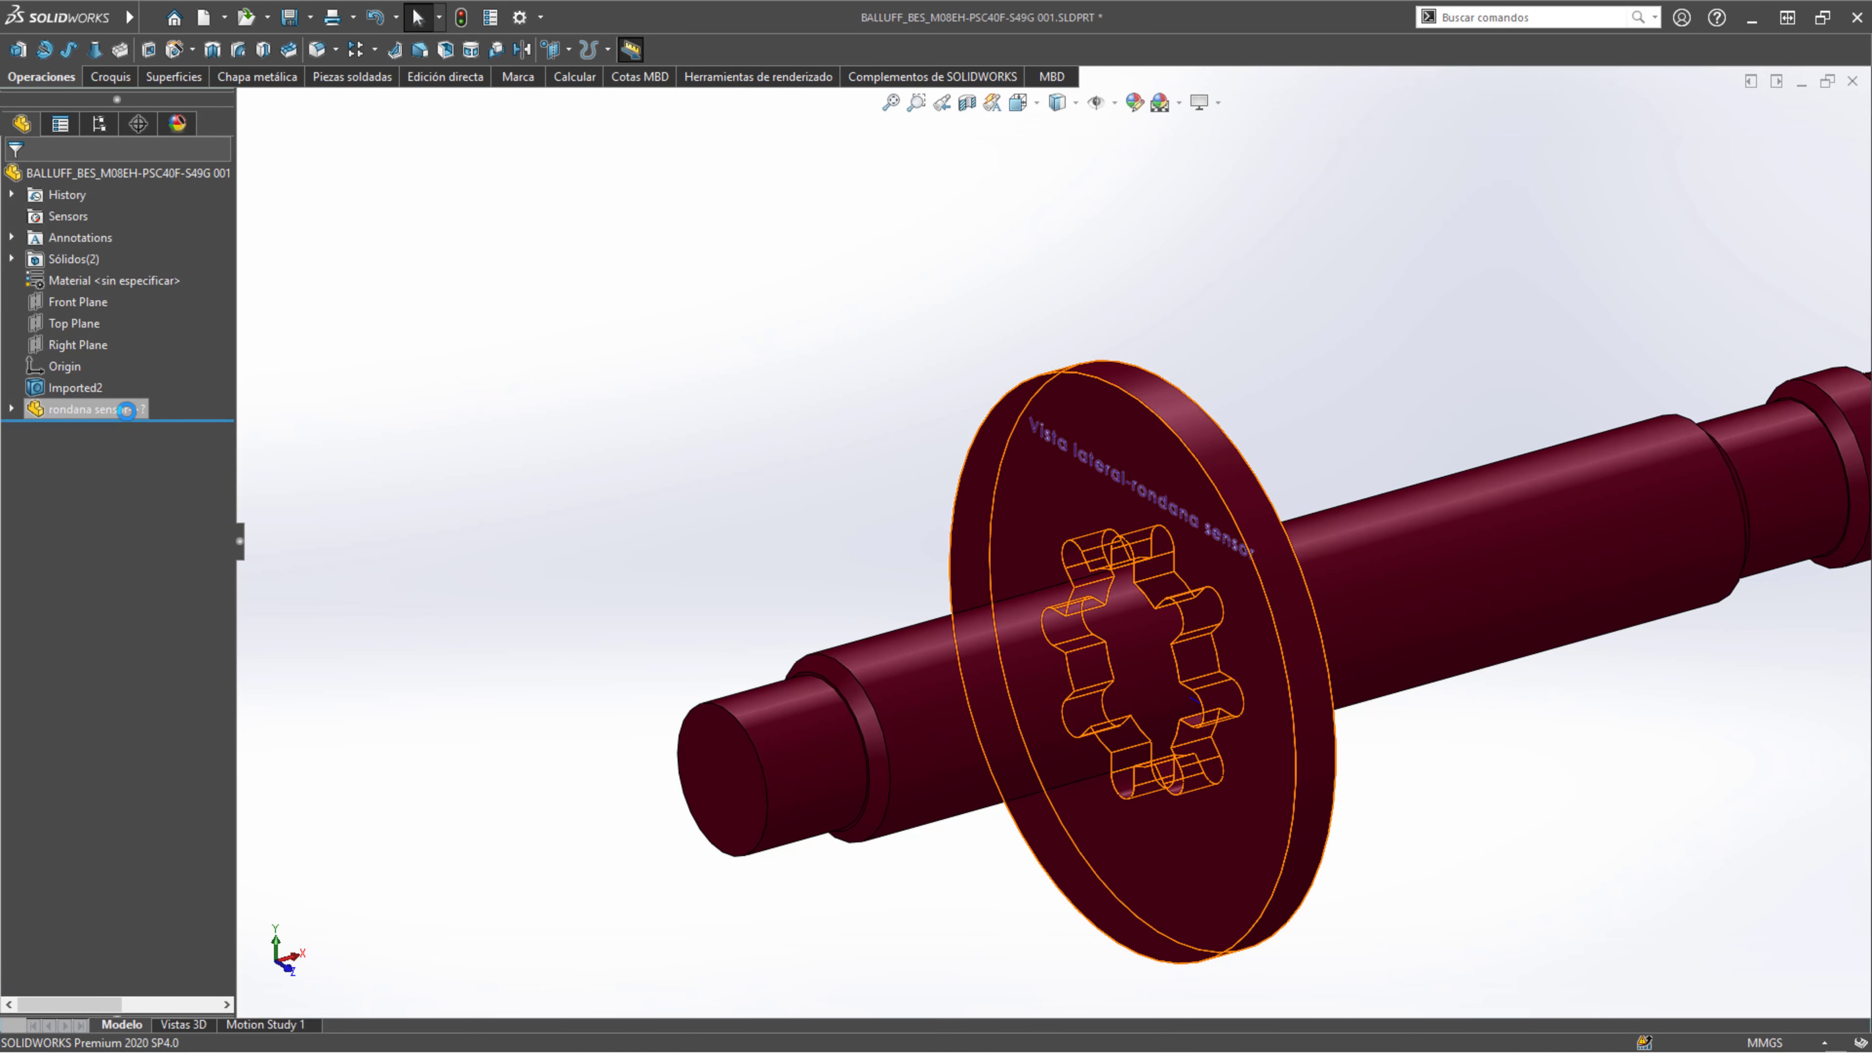
right_click(130, 414)
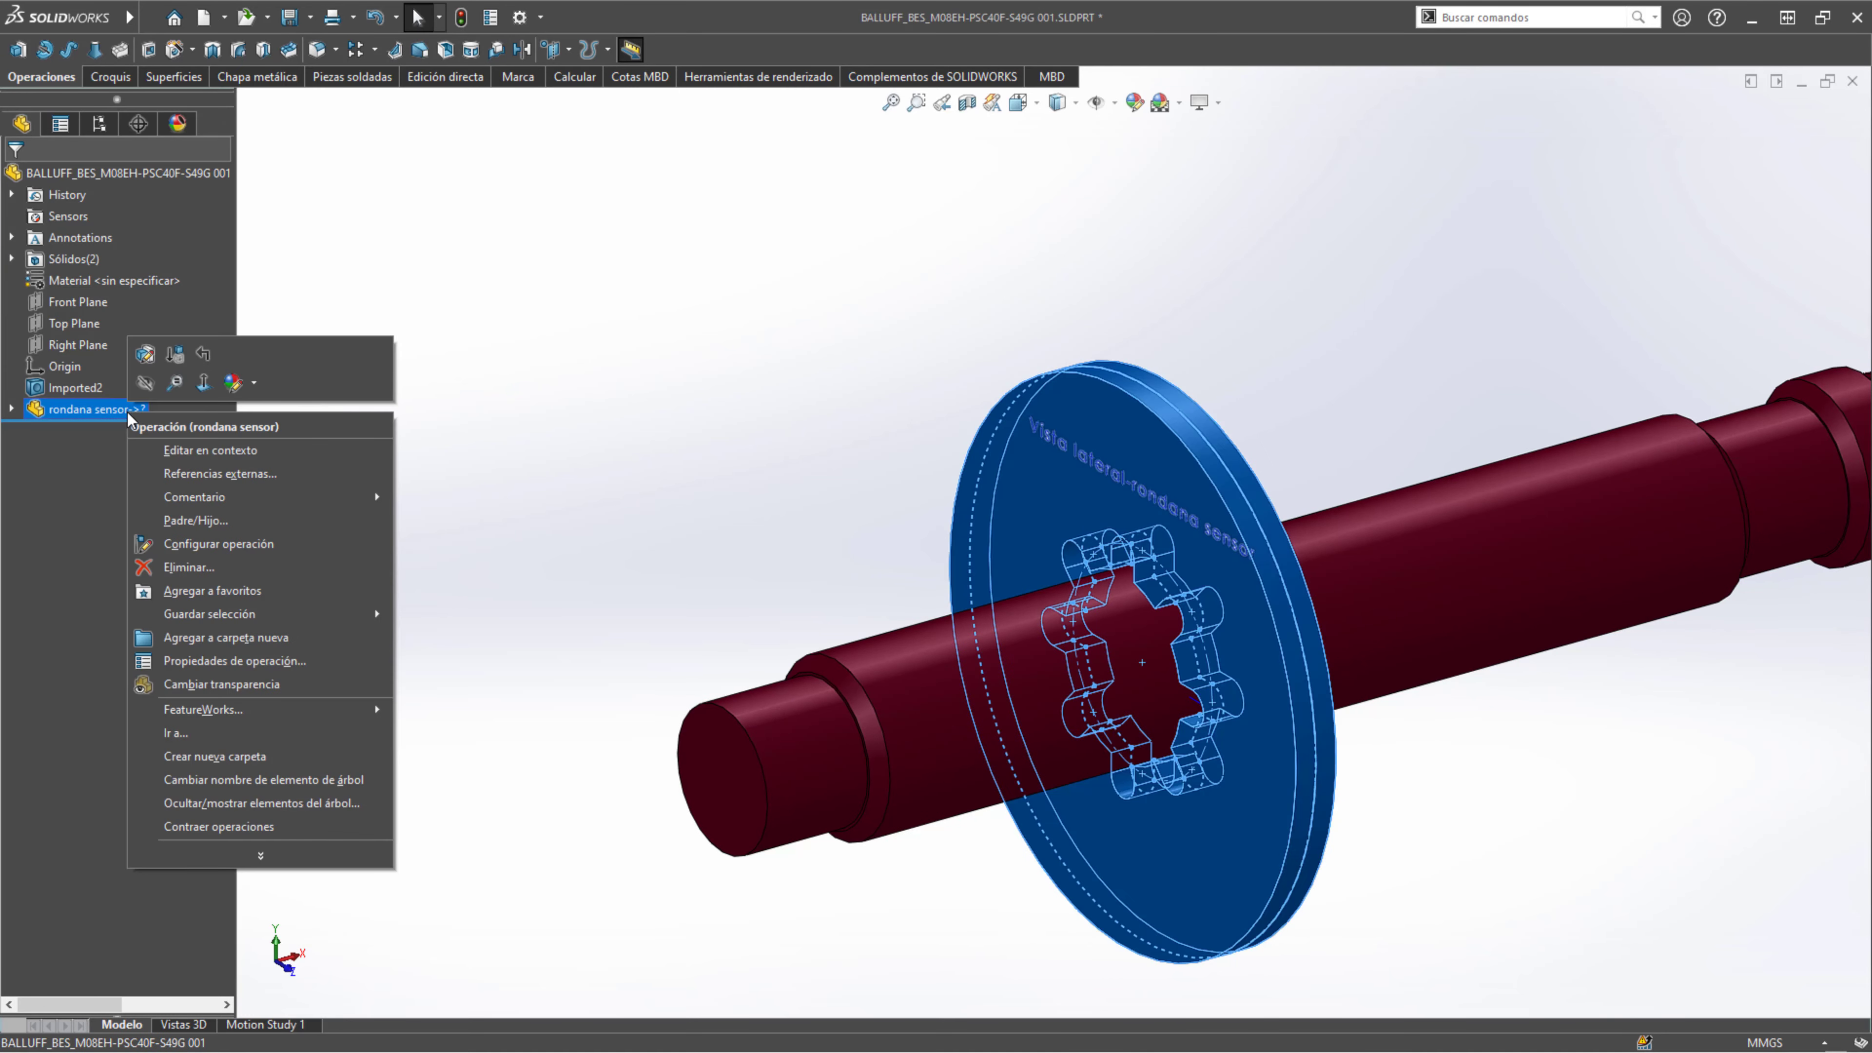
click(12, 411)
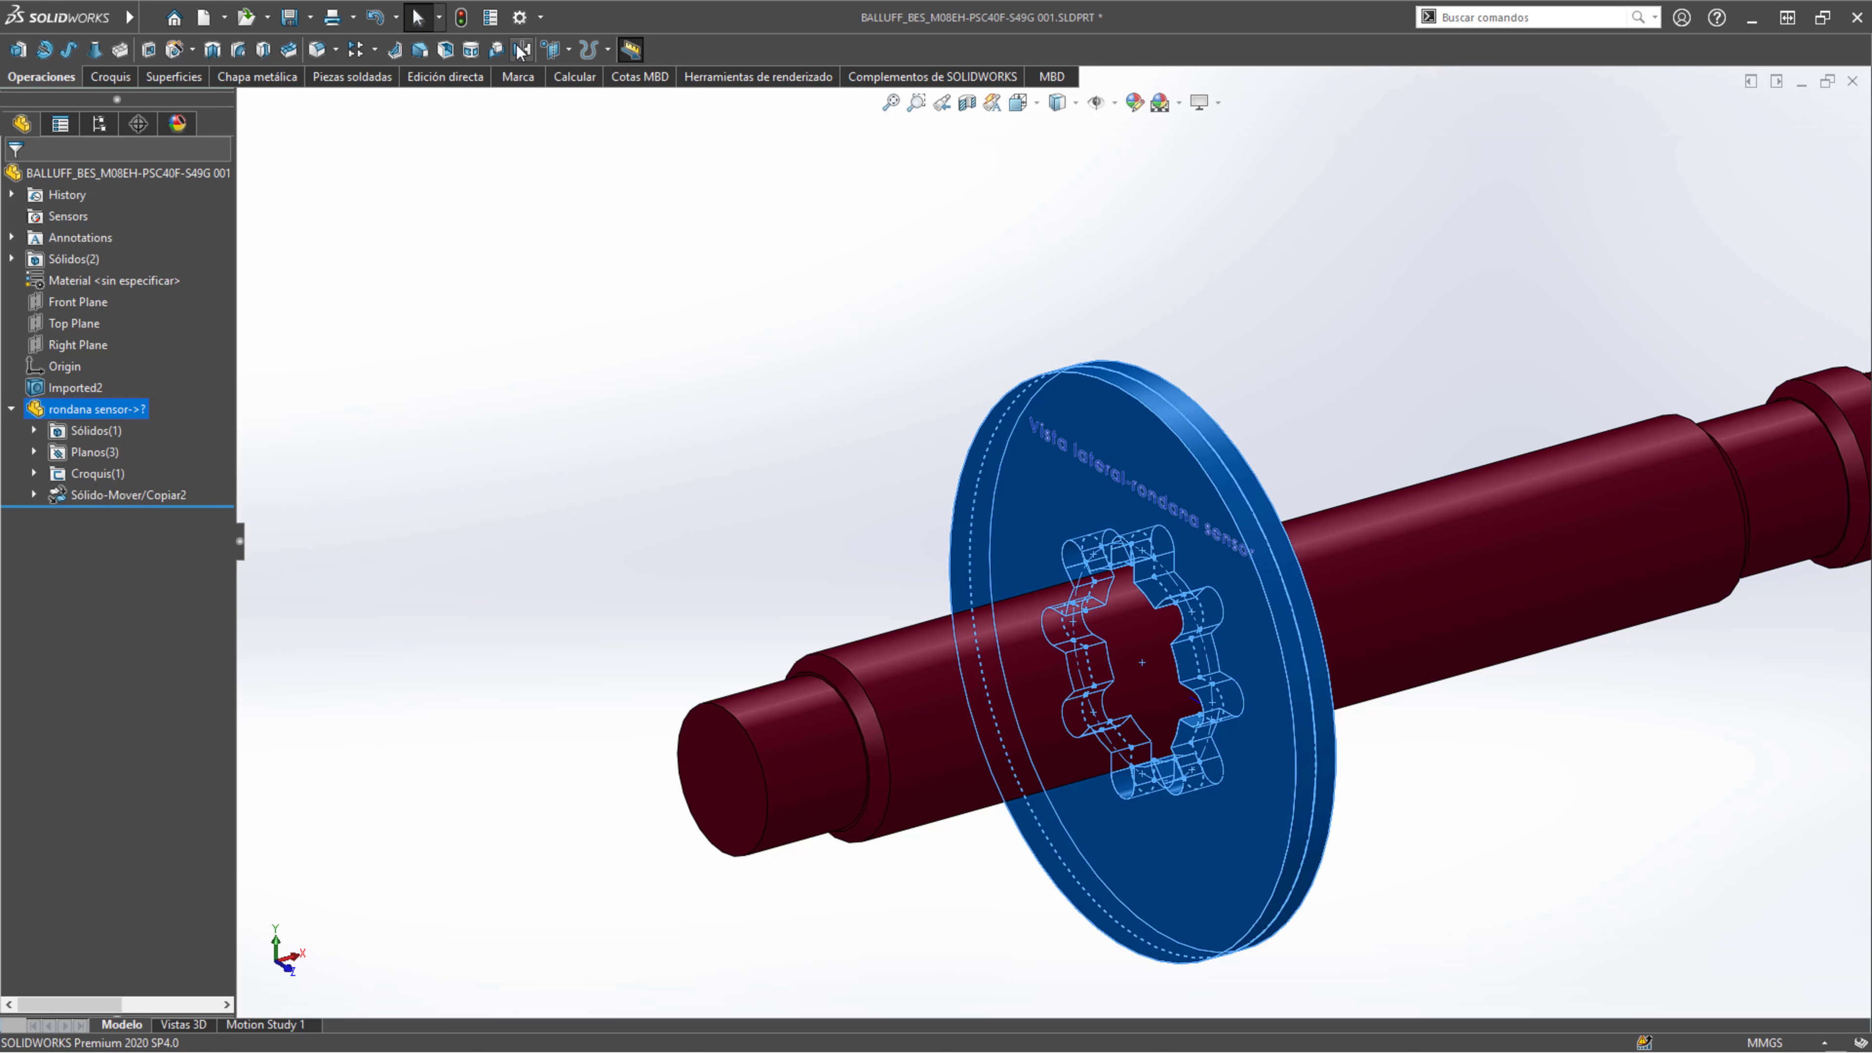
click(477, 251)
scroll(740, 353, up, 2)
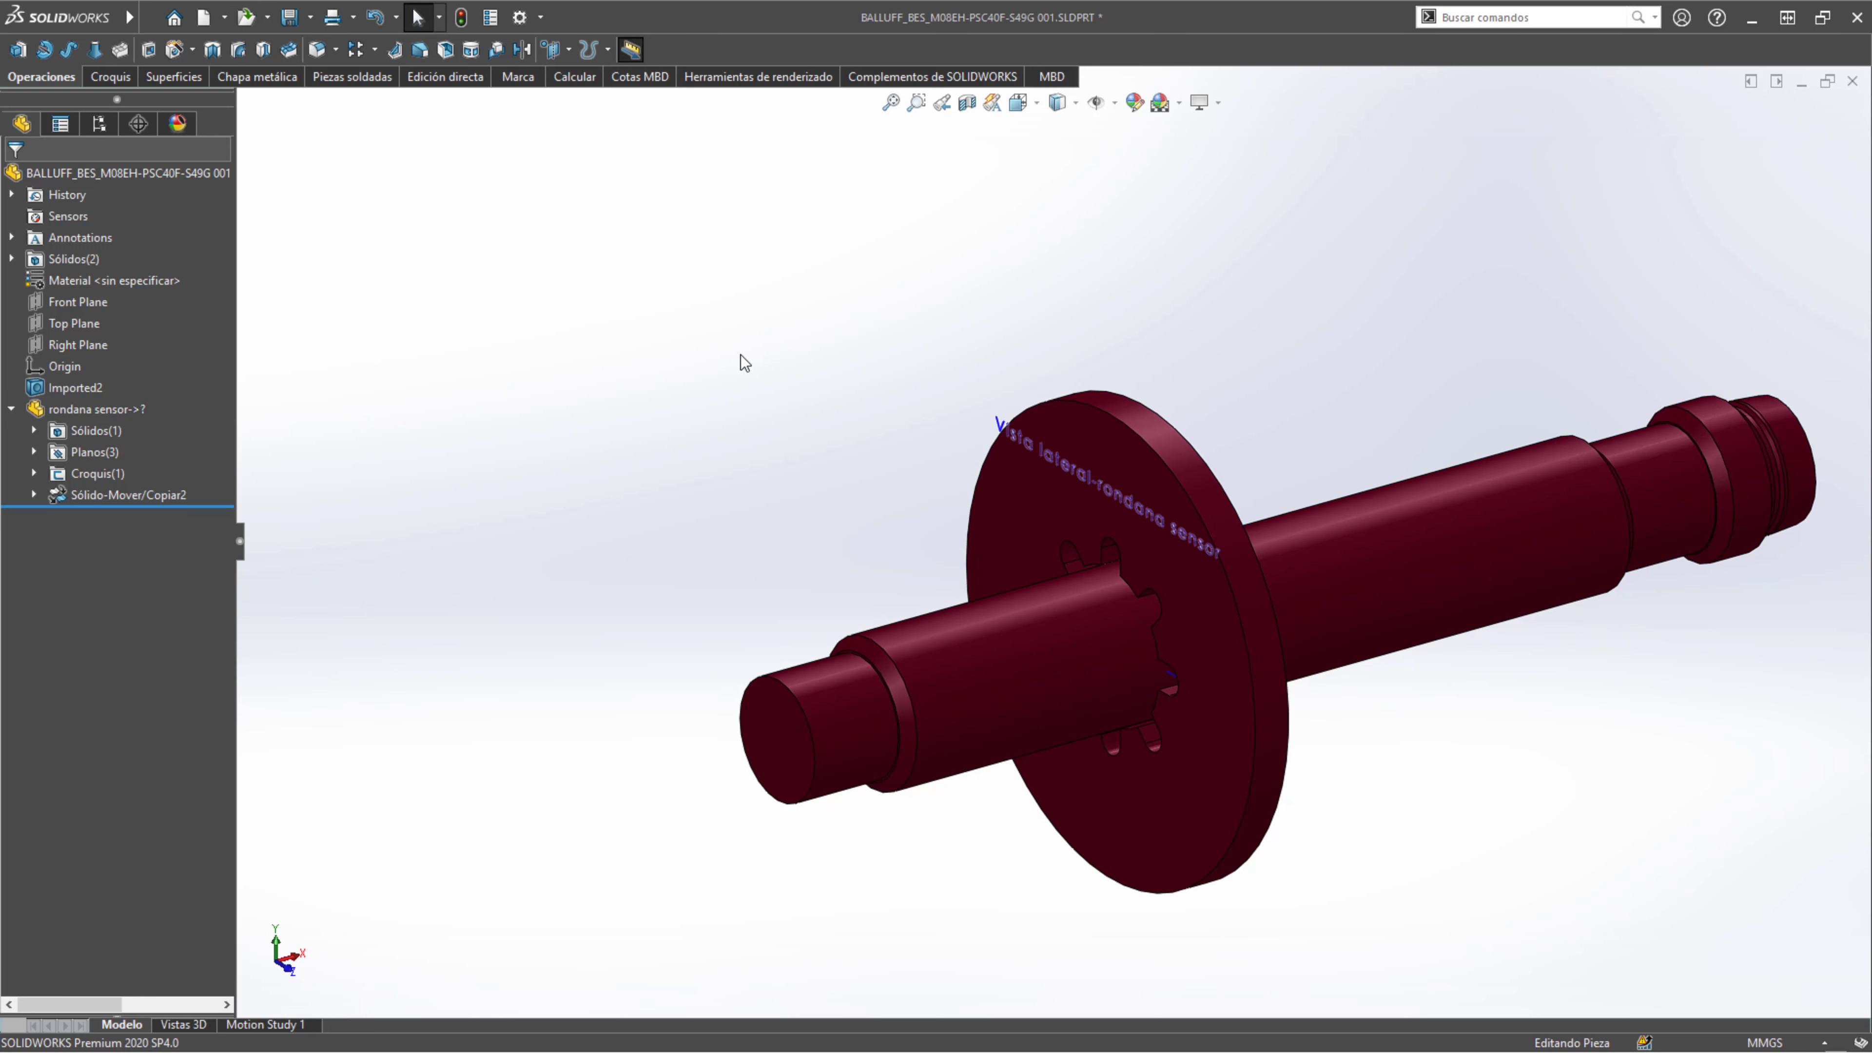
click(12, 408)
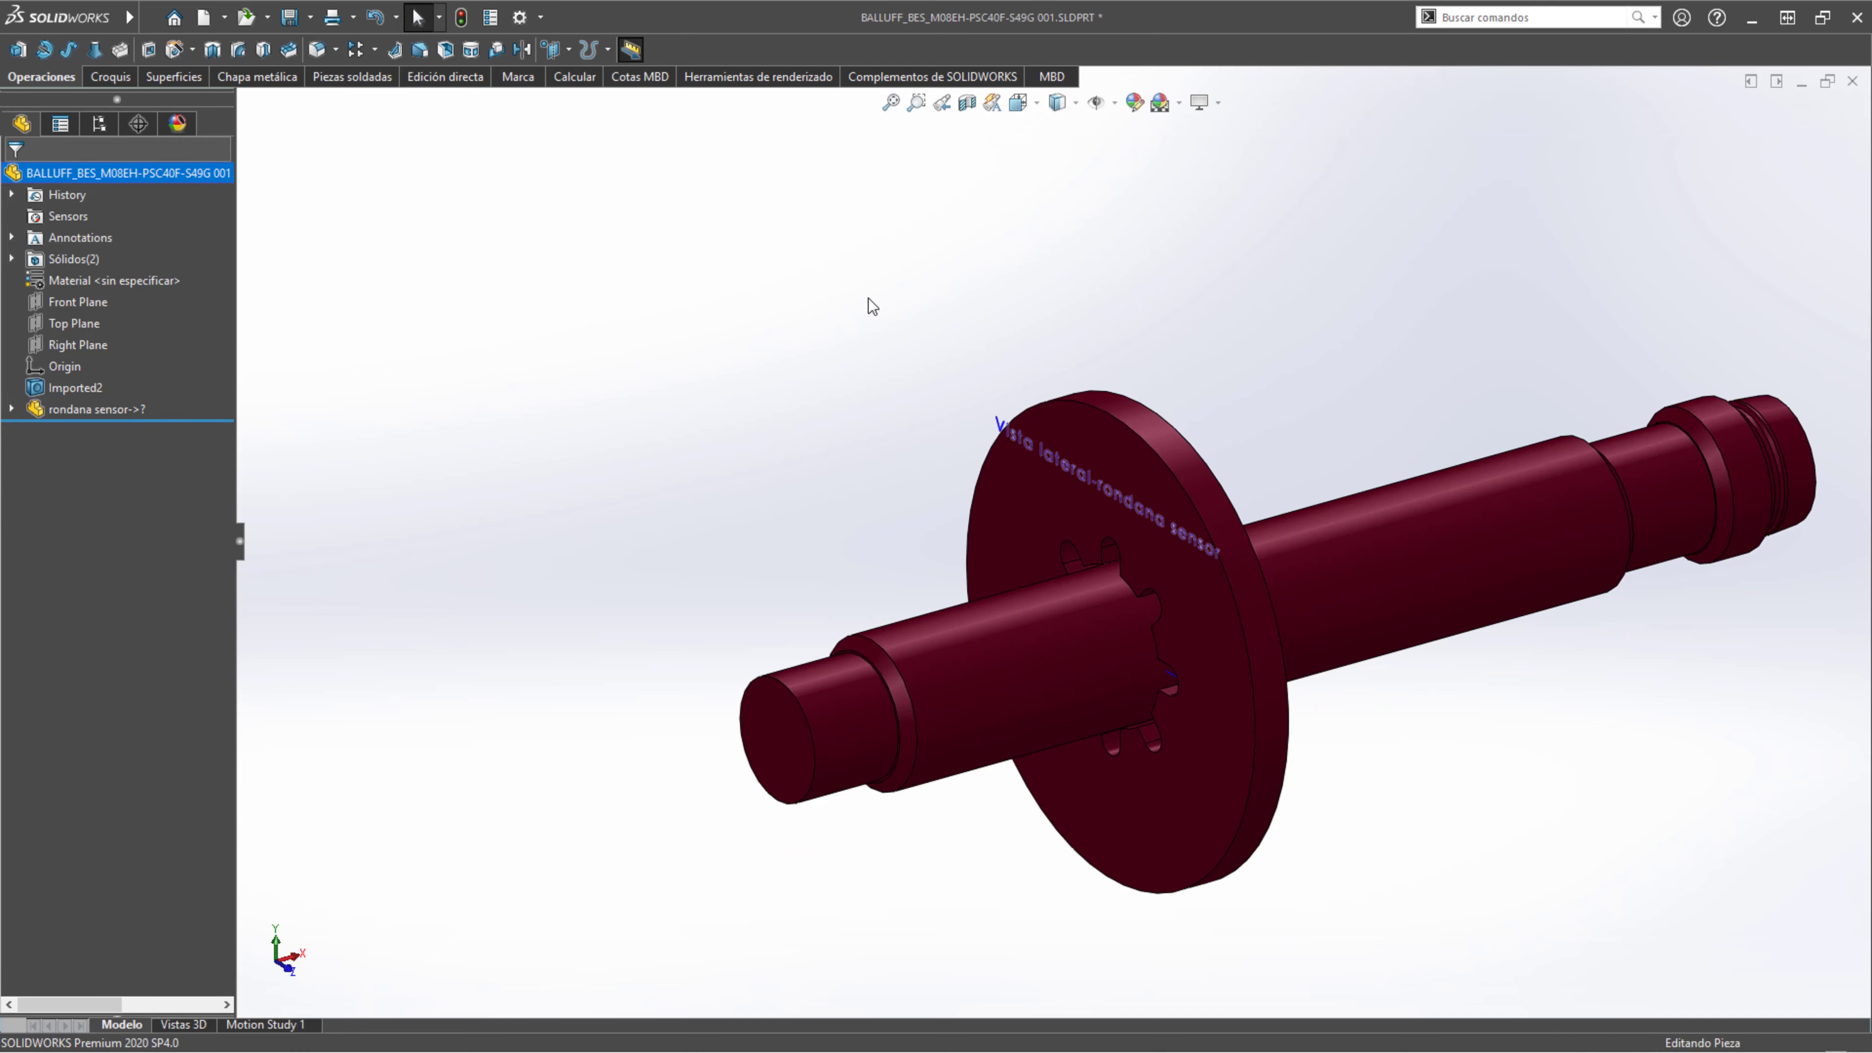
- Insert the tuerca m8x1 part in its Default configuration into the sensor body, accepting the transfer of custom properties
mouse_move(106, 15)
click(209, 19)
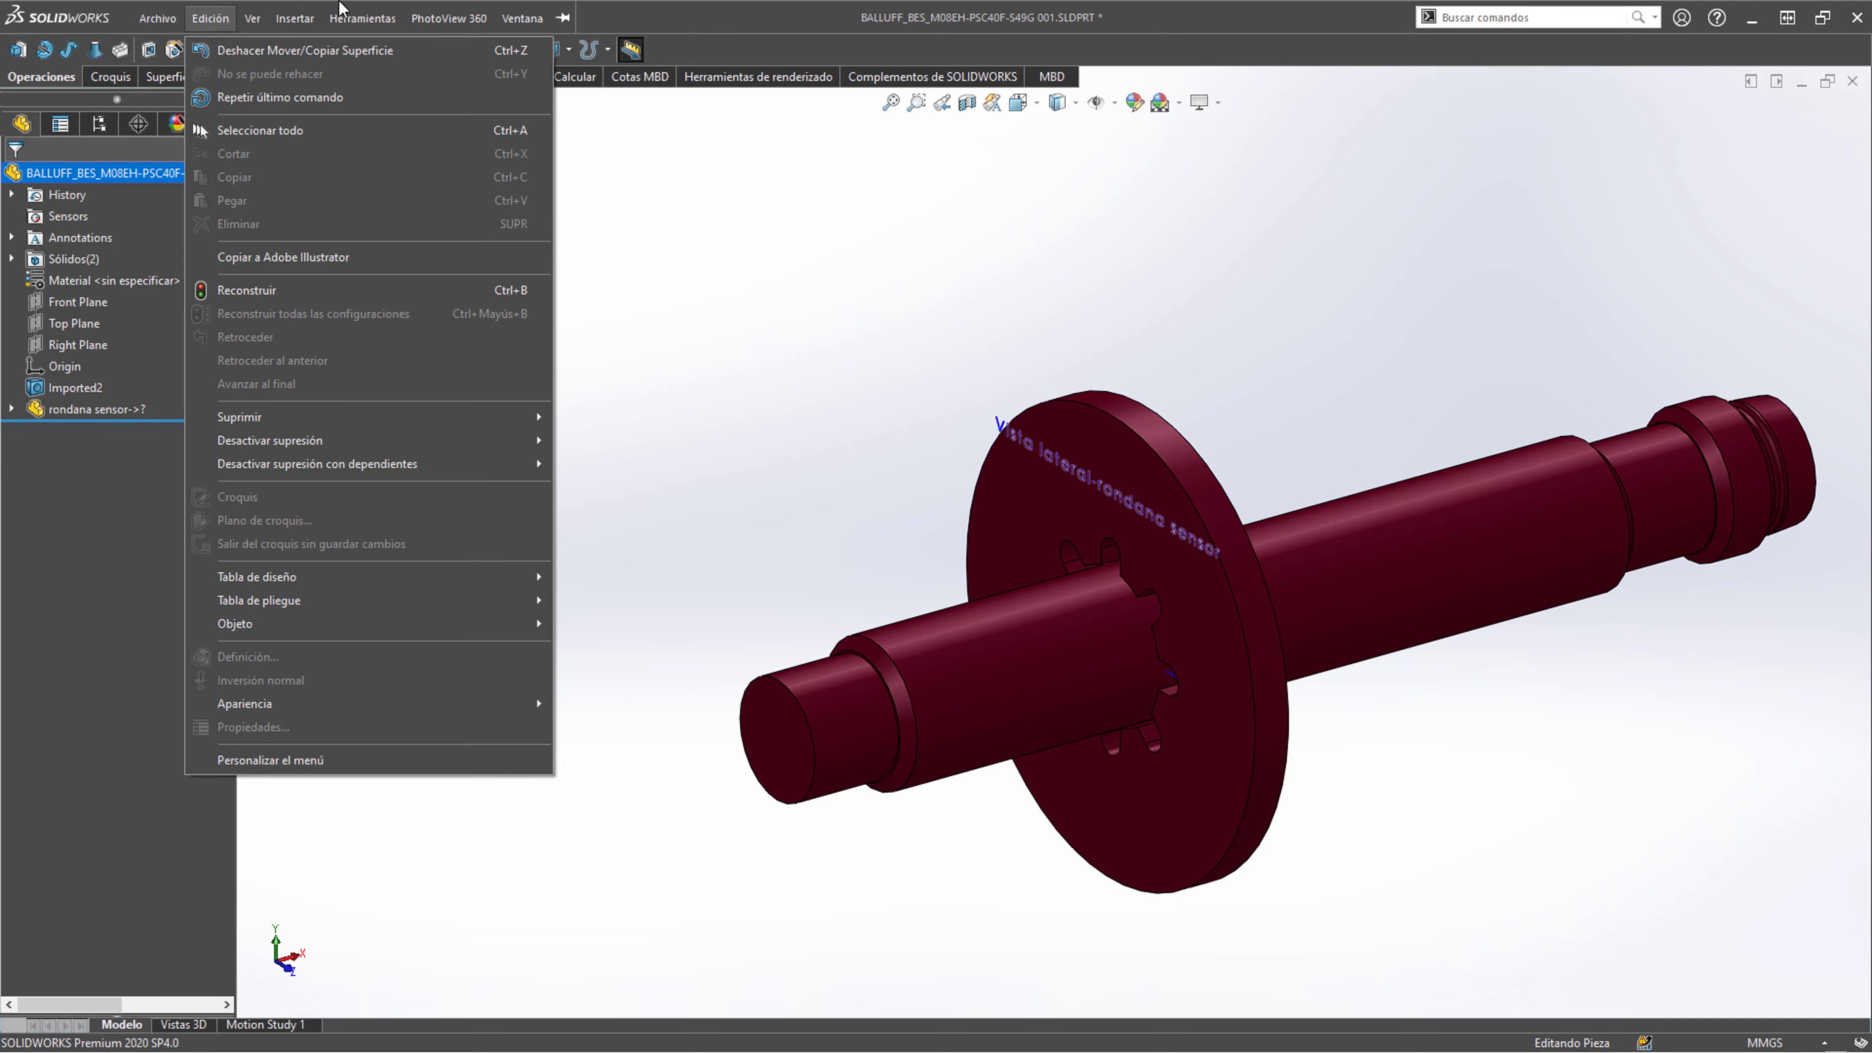
mouse_move(300, 19)
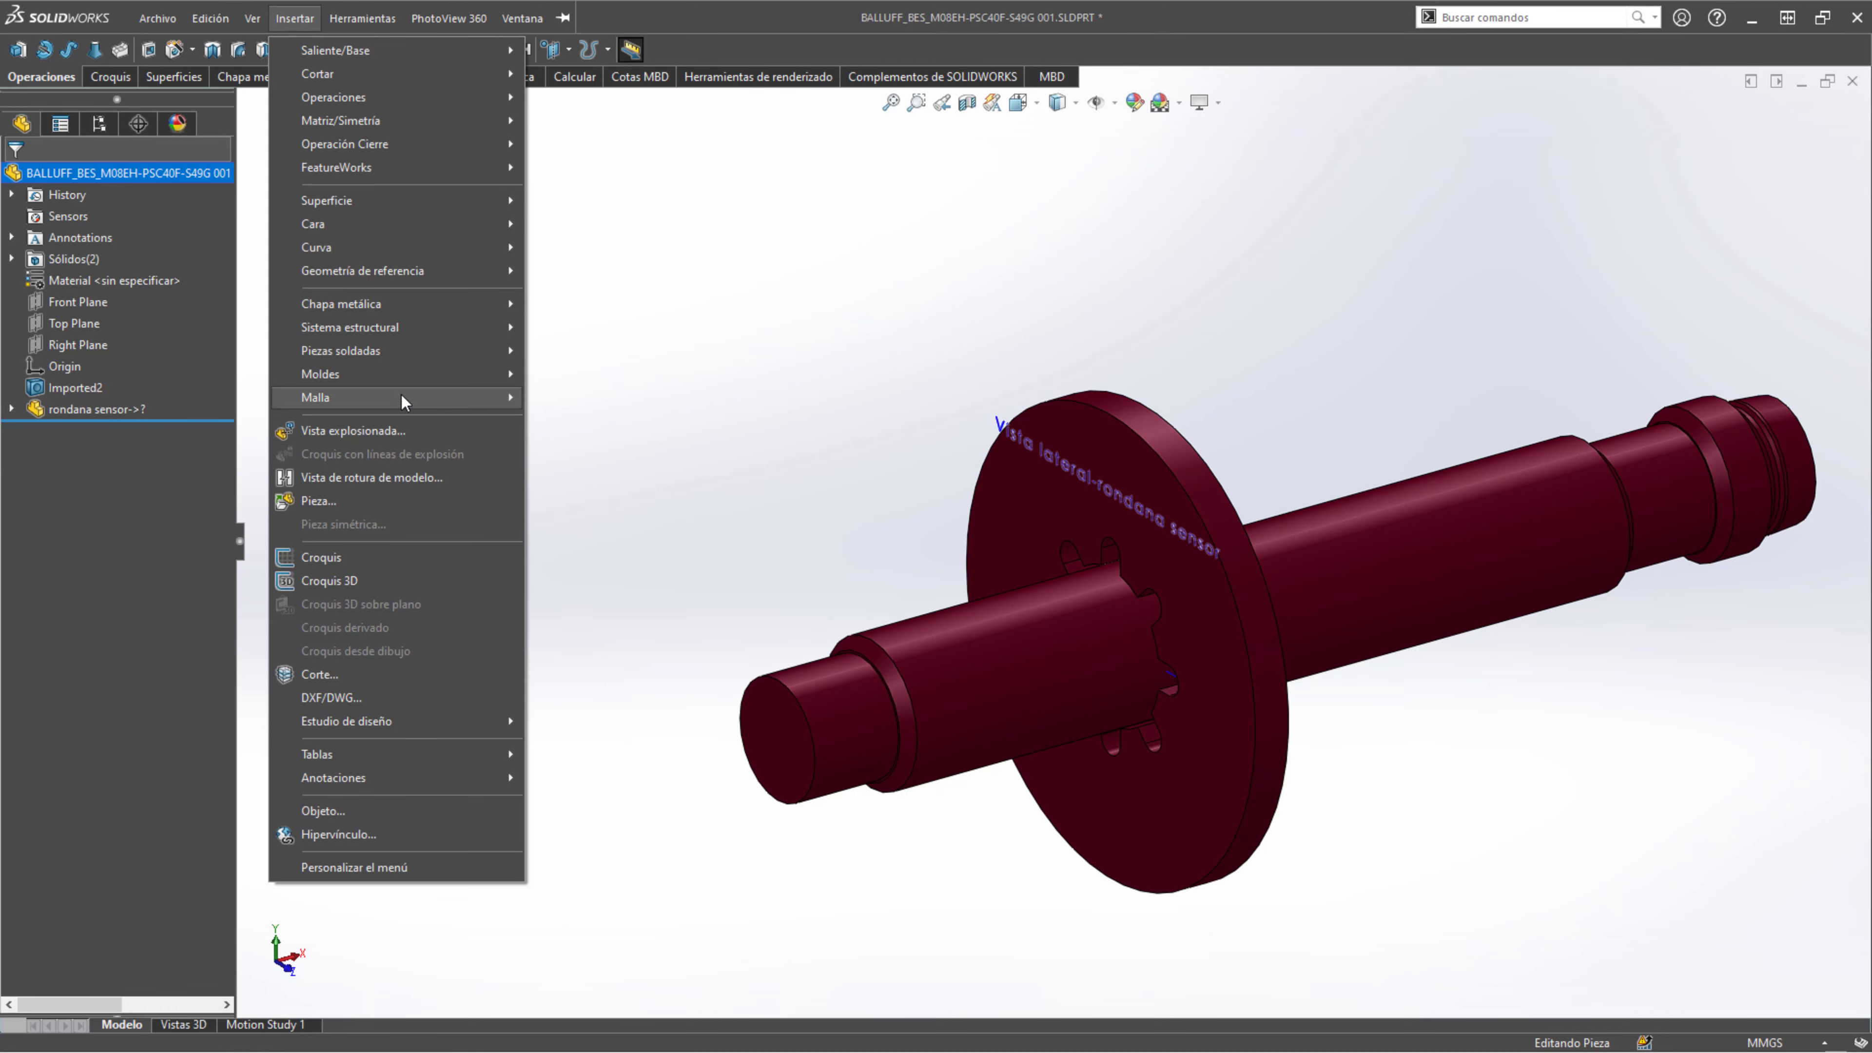
click(317, 502)
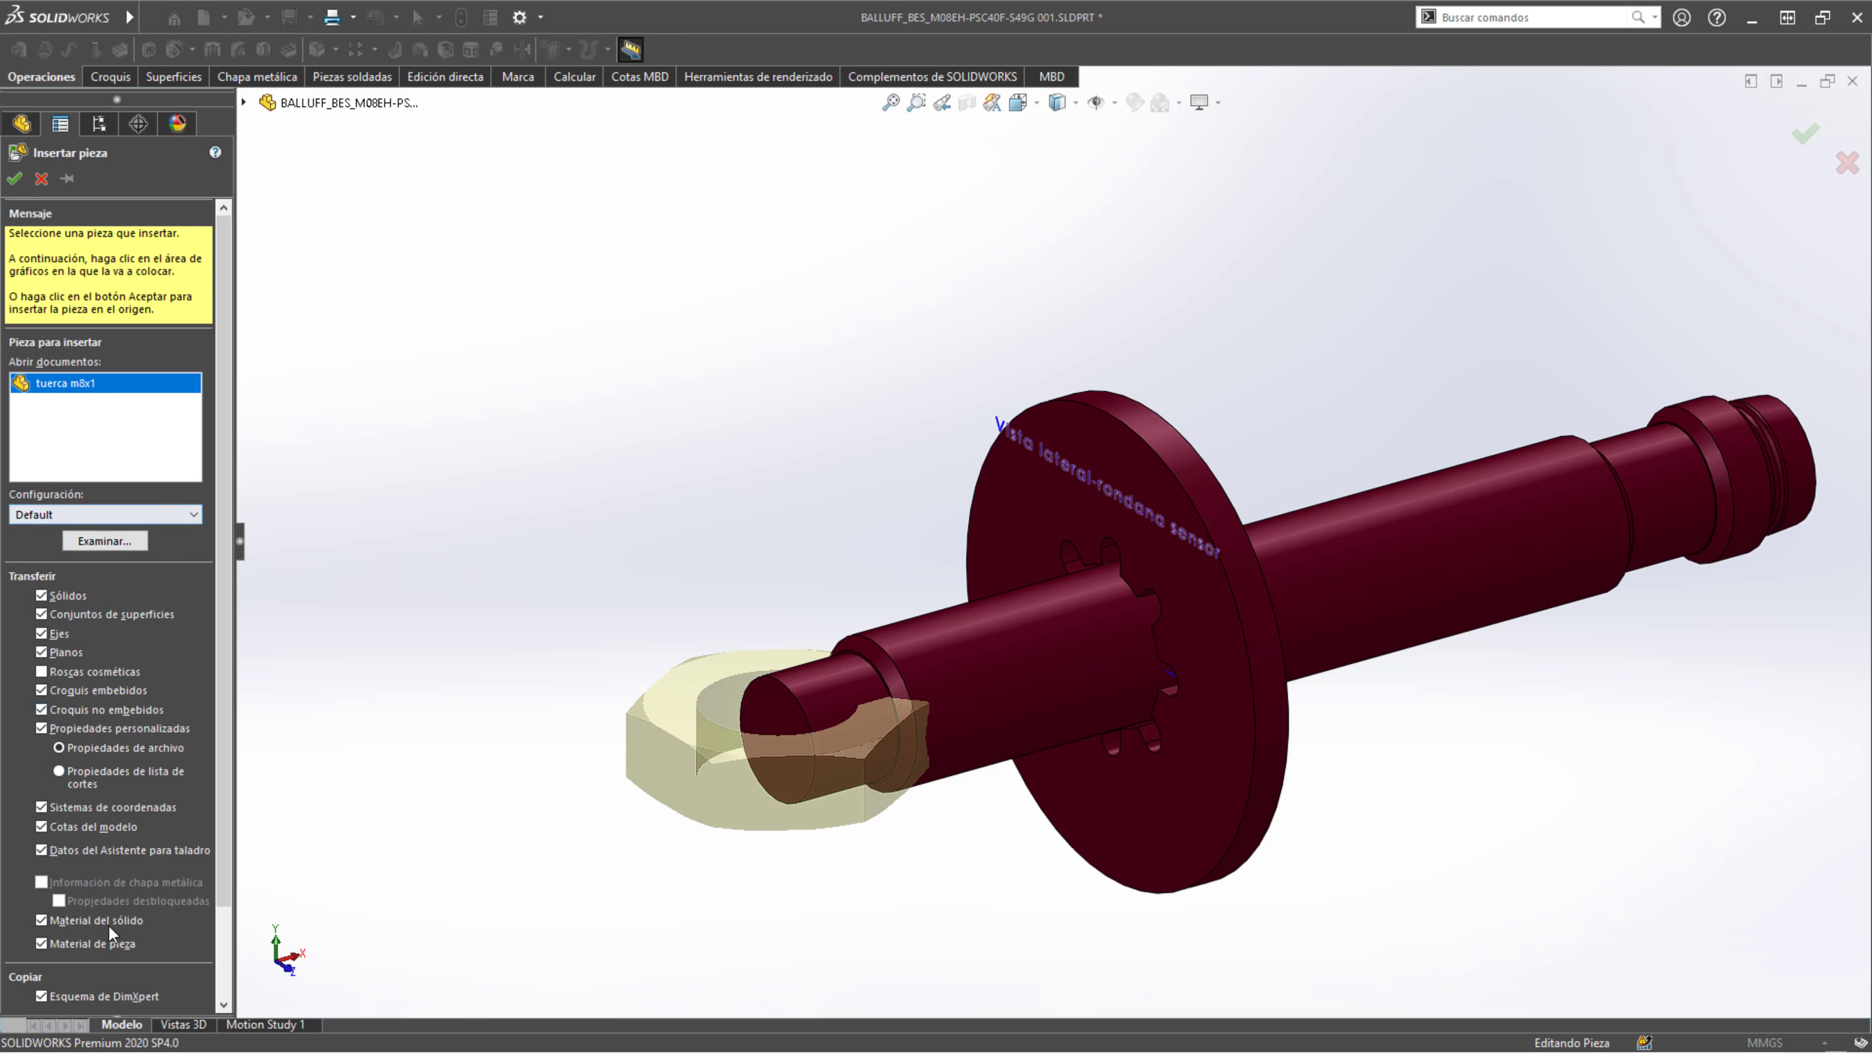
scroll(86, 965, down, 3)
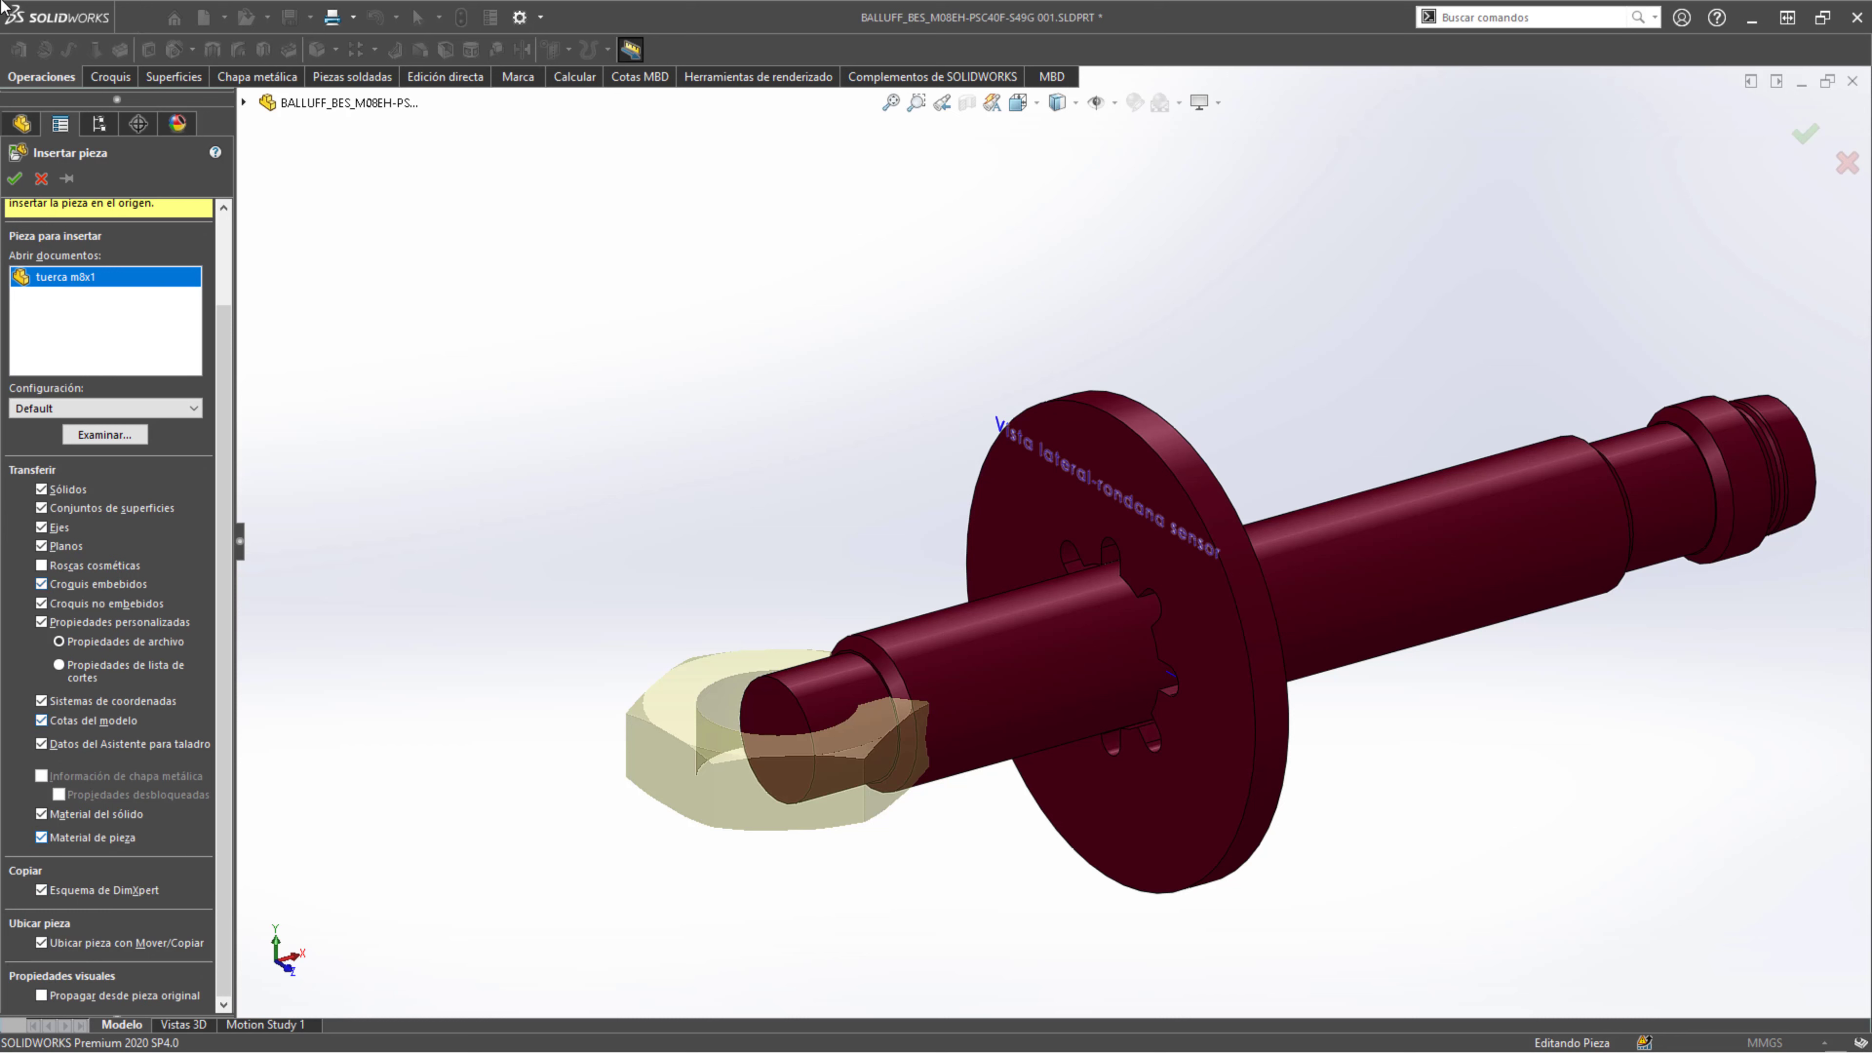
click(14, 179)
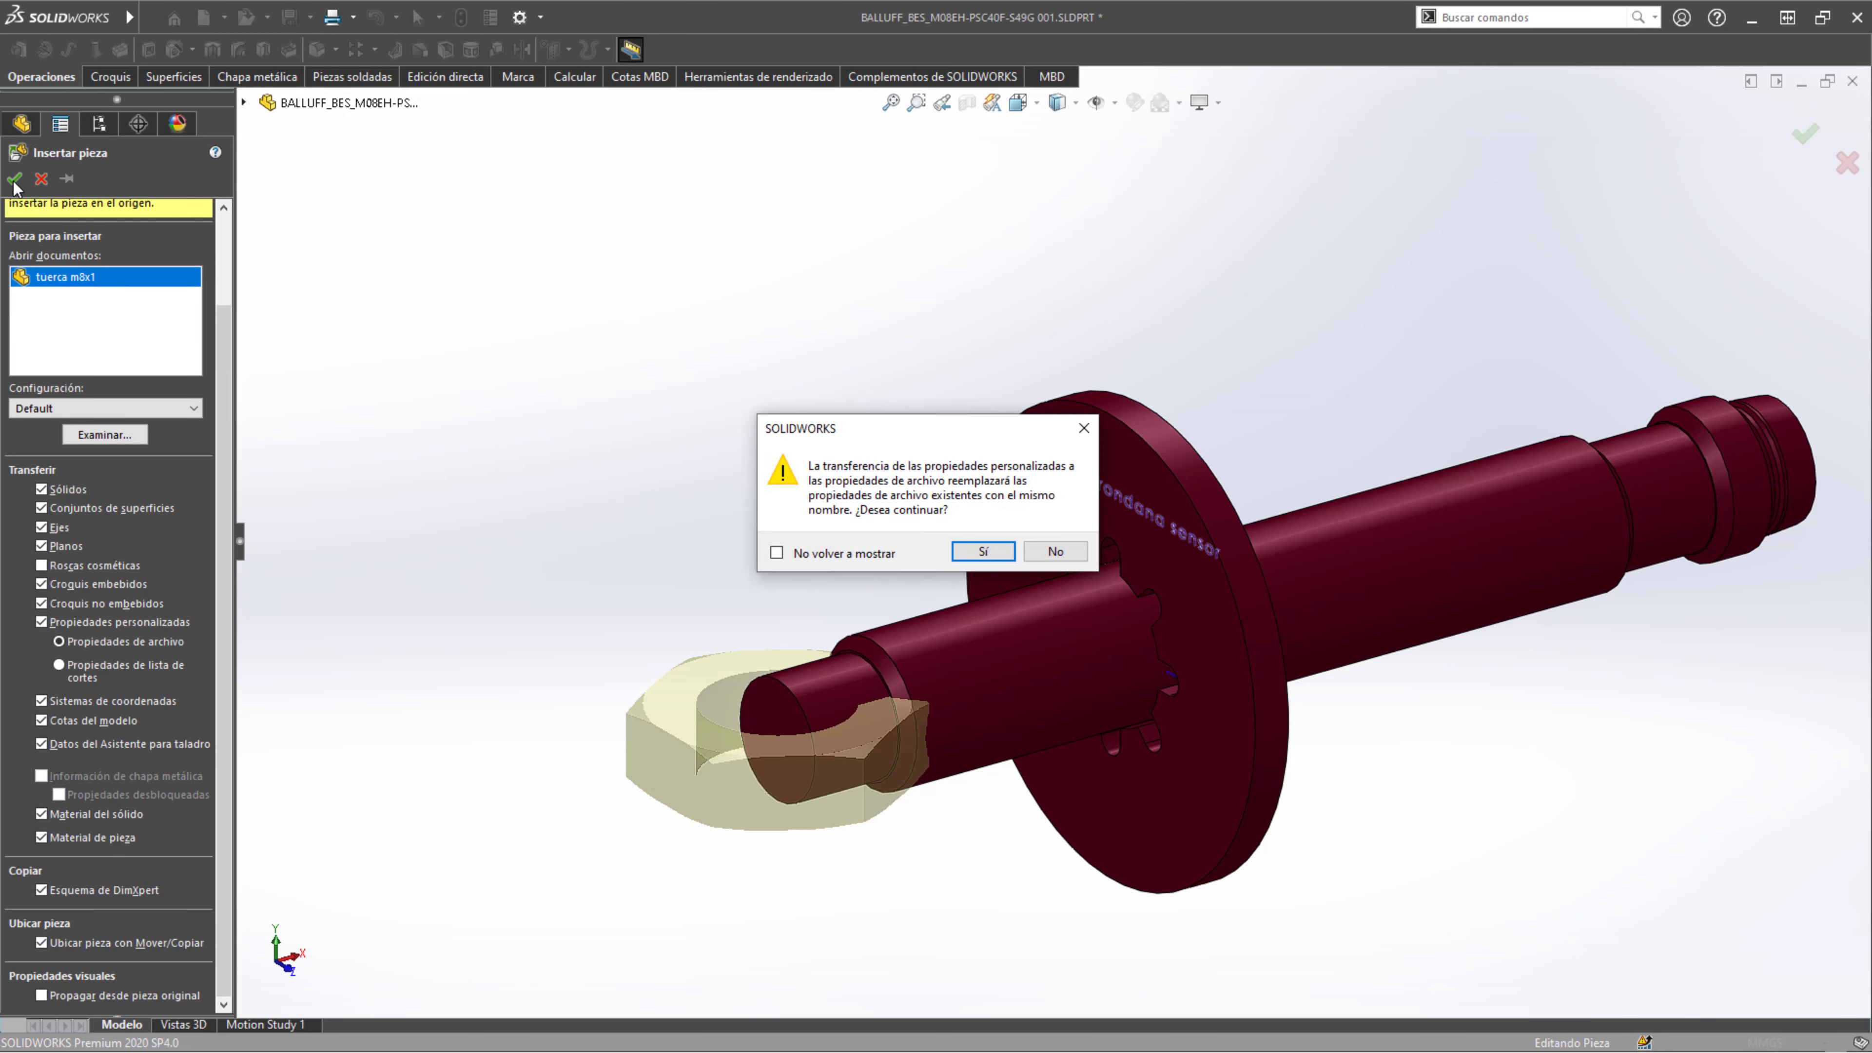
click(984, 552)
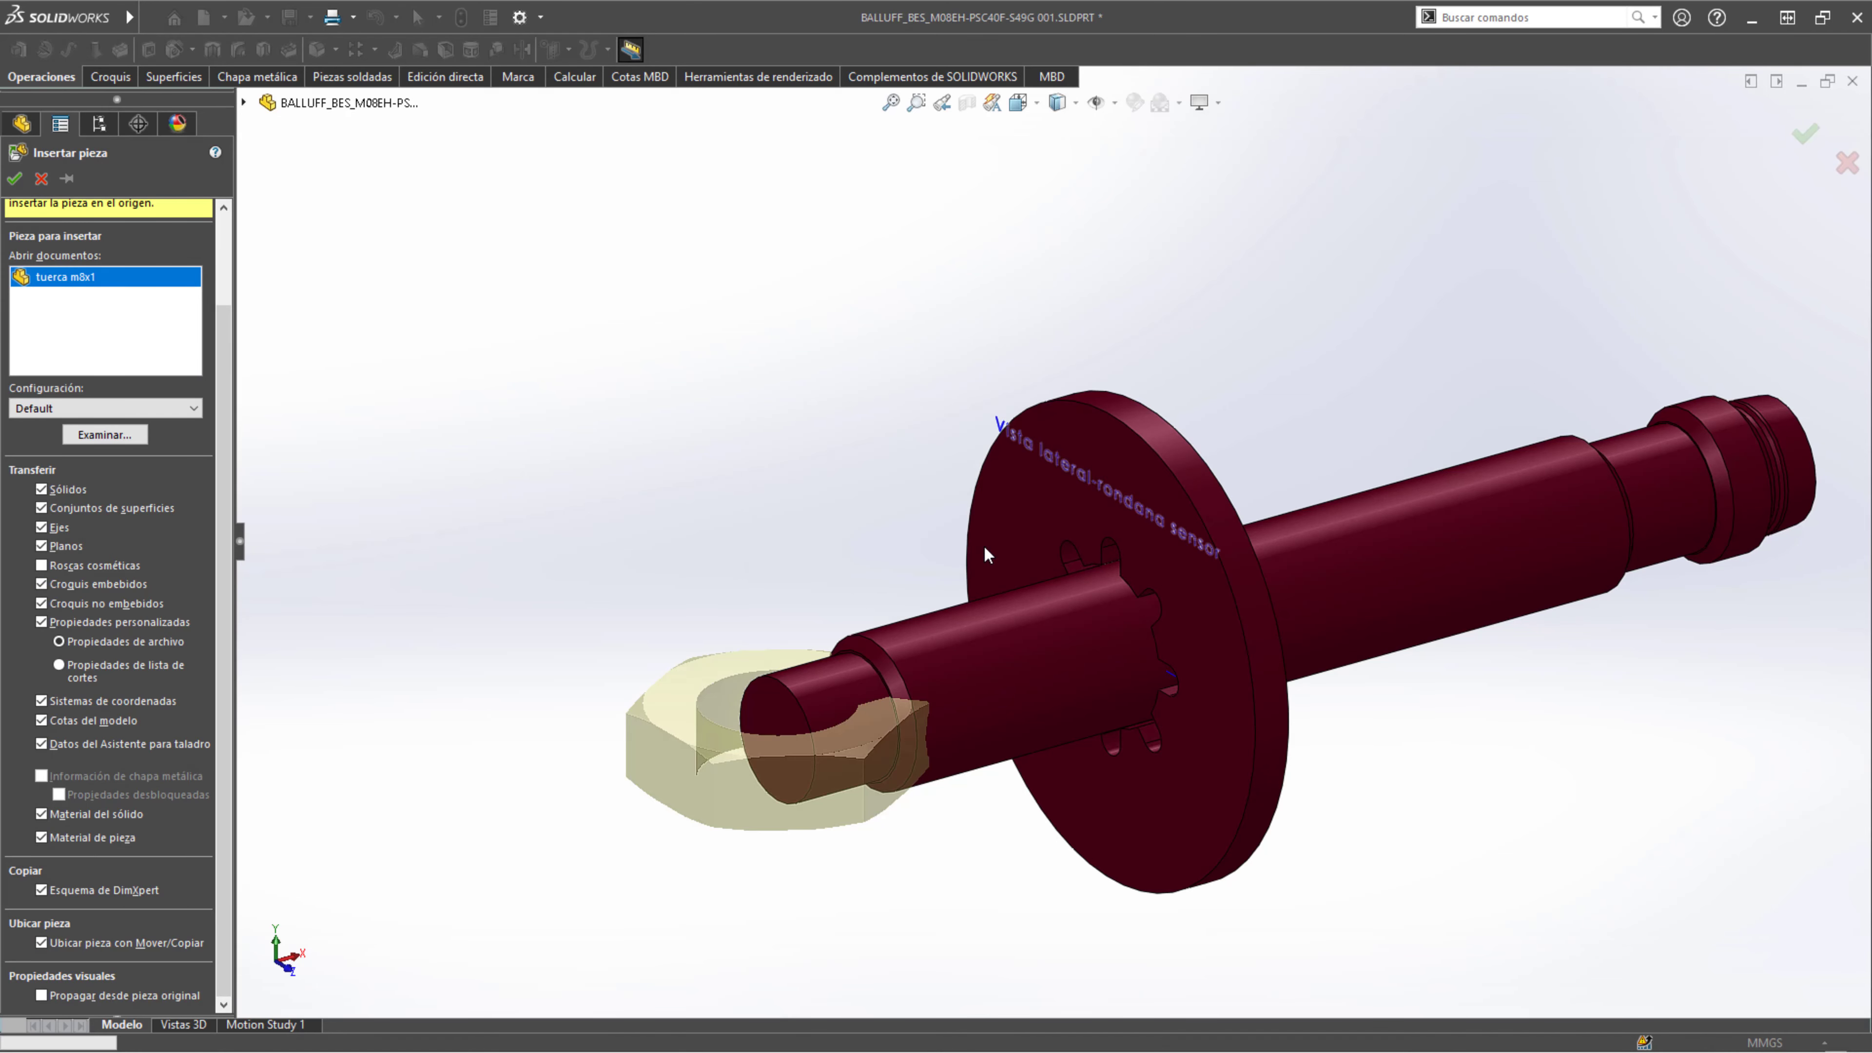
click(870, 487)
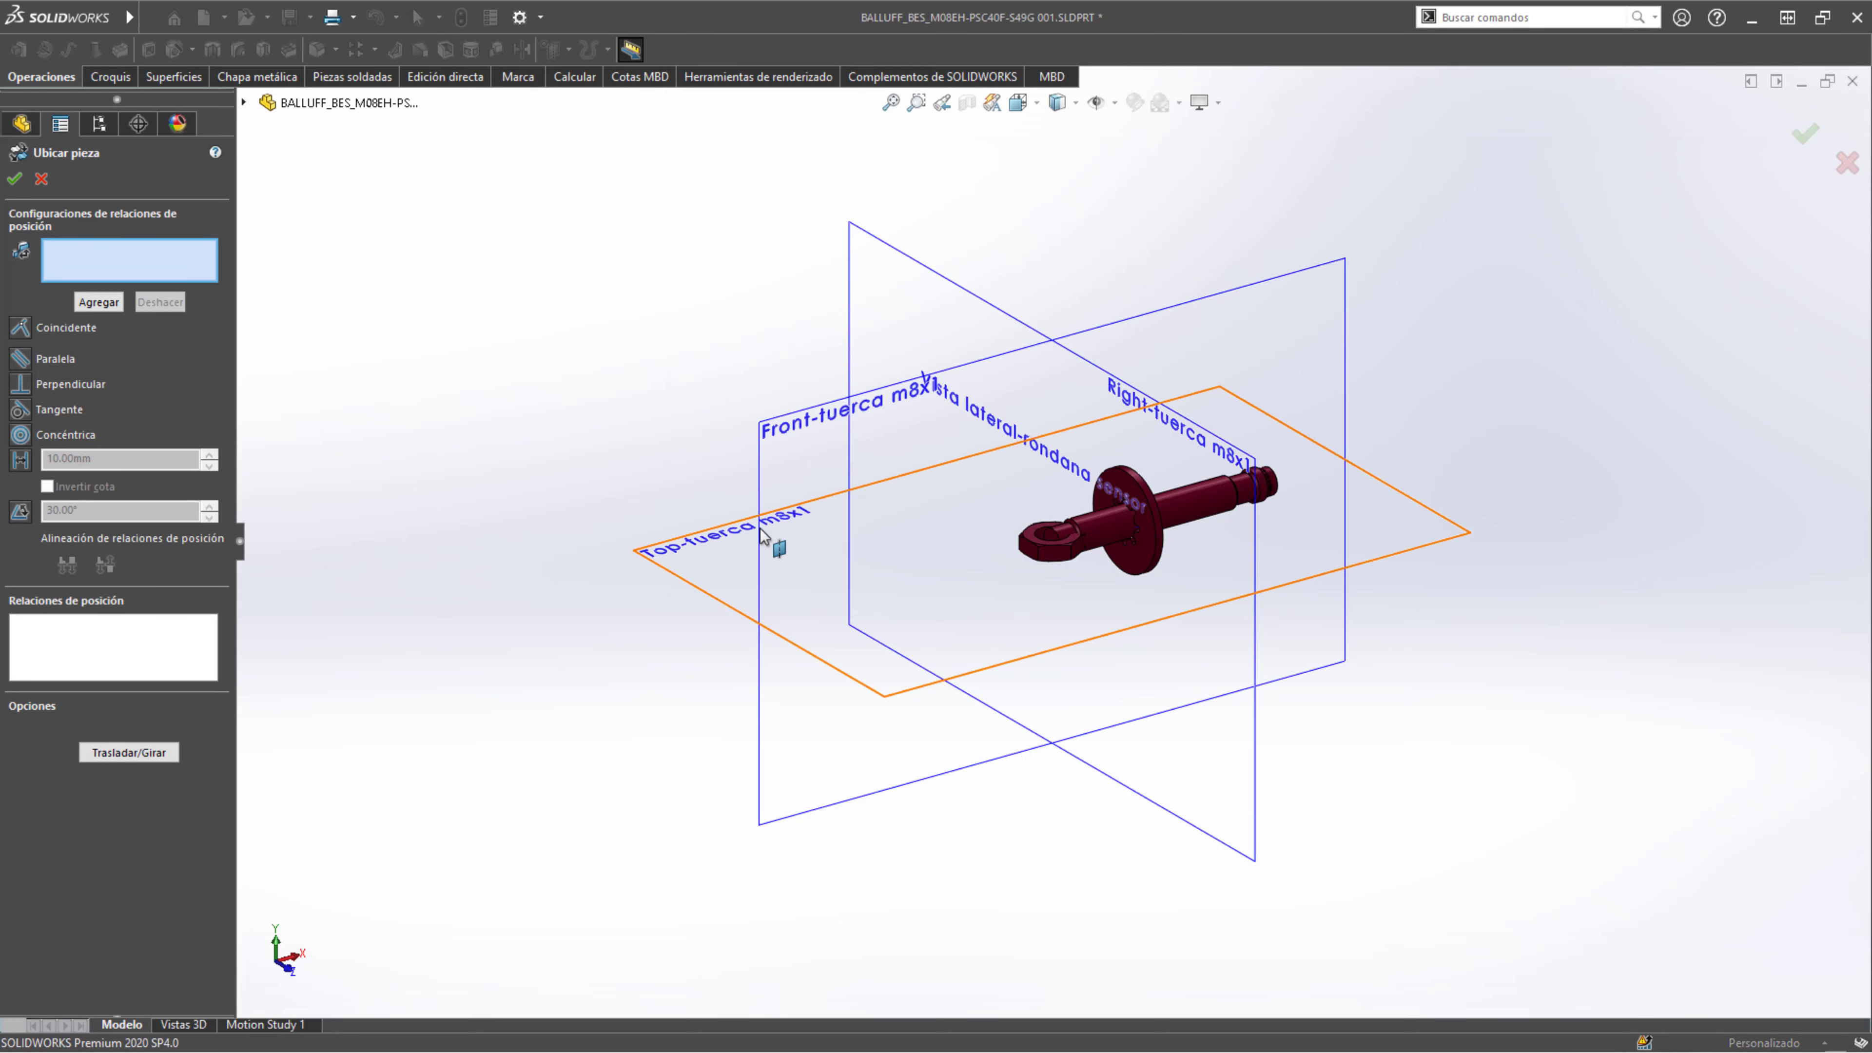
scroll(1147, 524, down, 5)
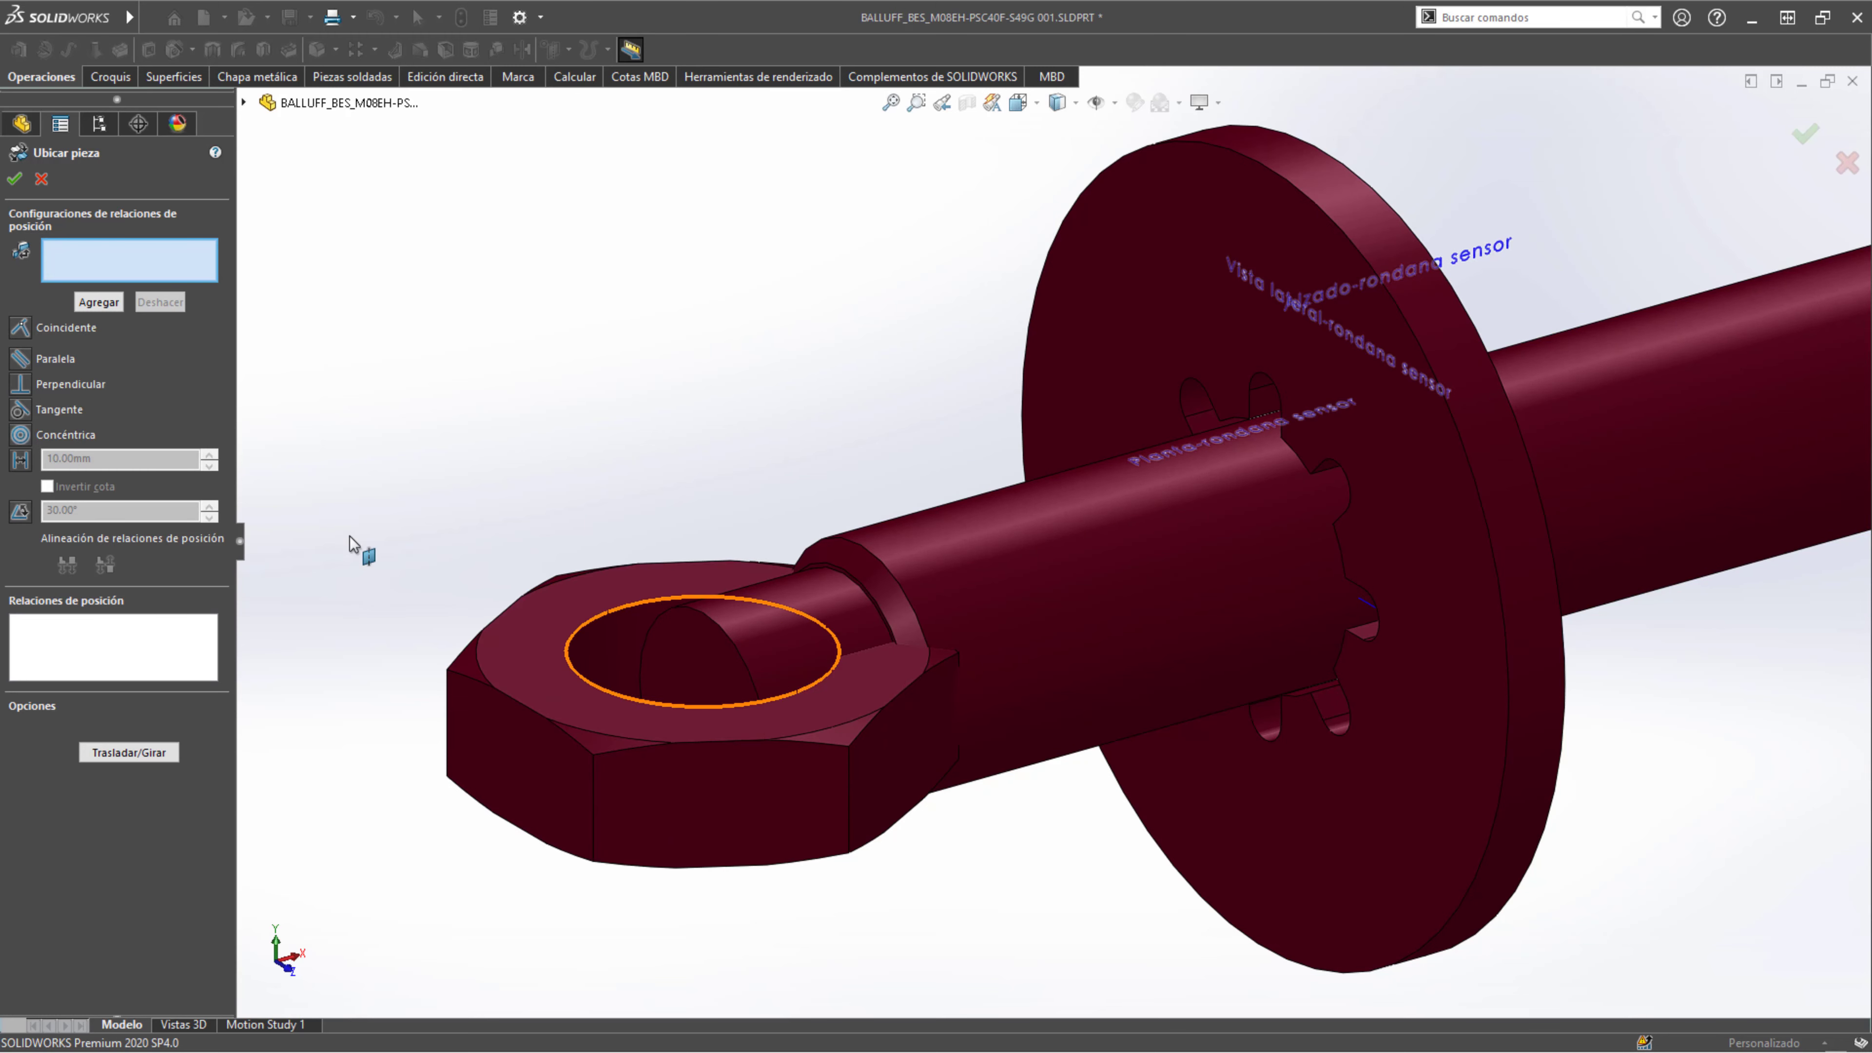
- Add a concentric mate between the nut's bore and the sensor body's cylindrical face
click(624, 659)
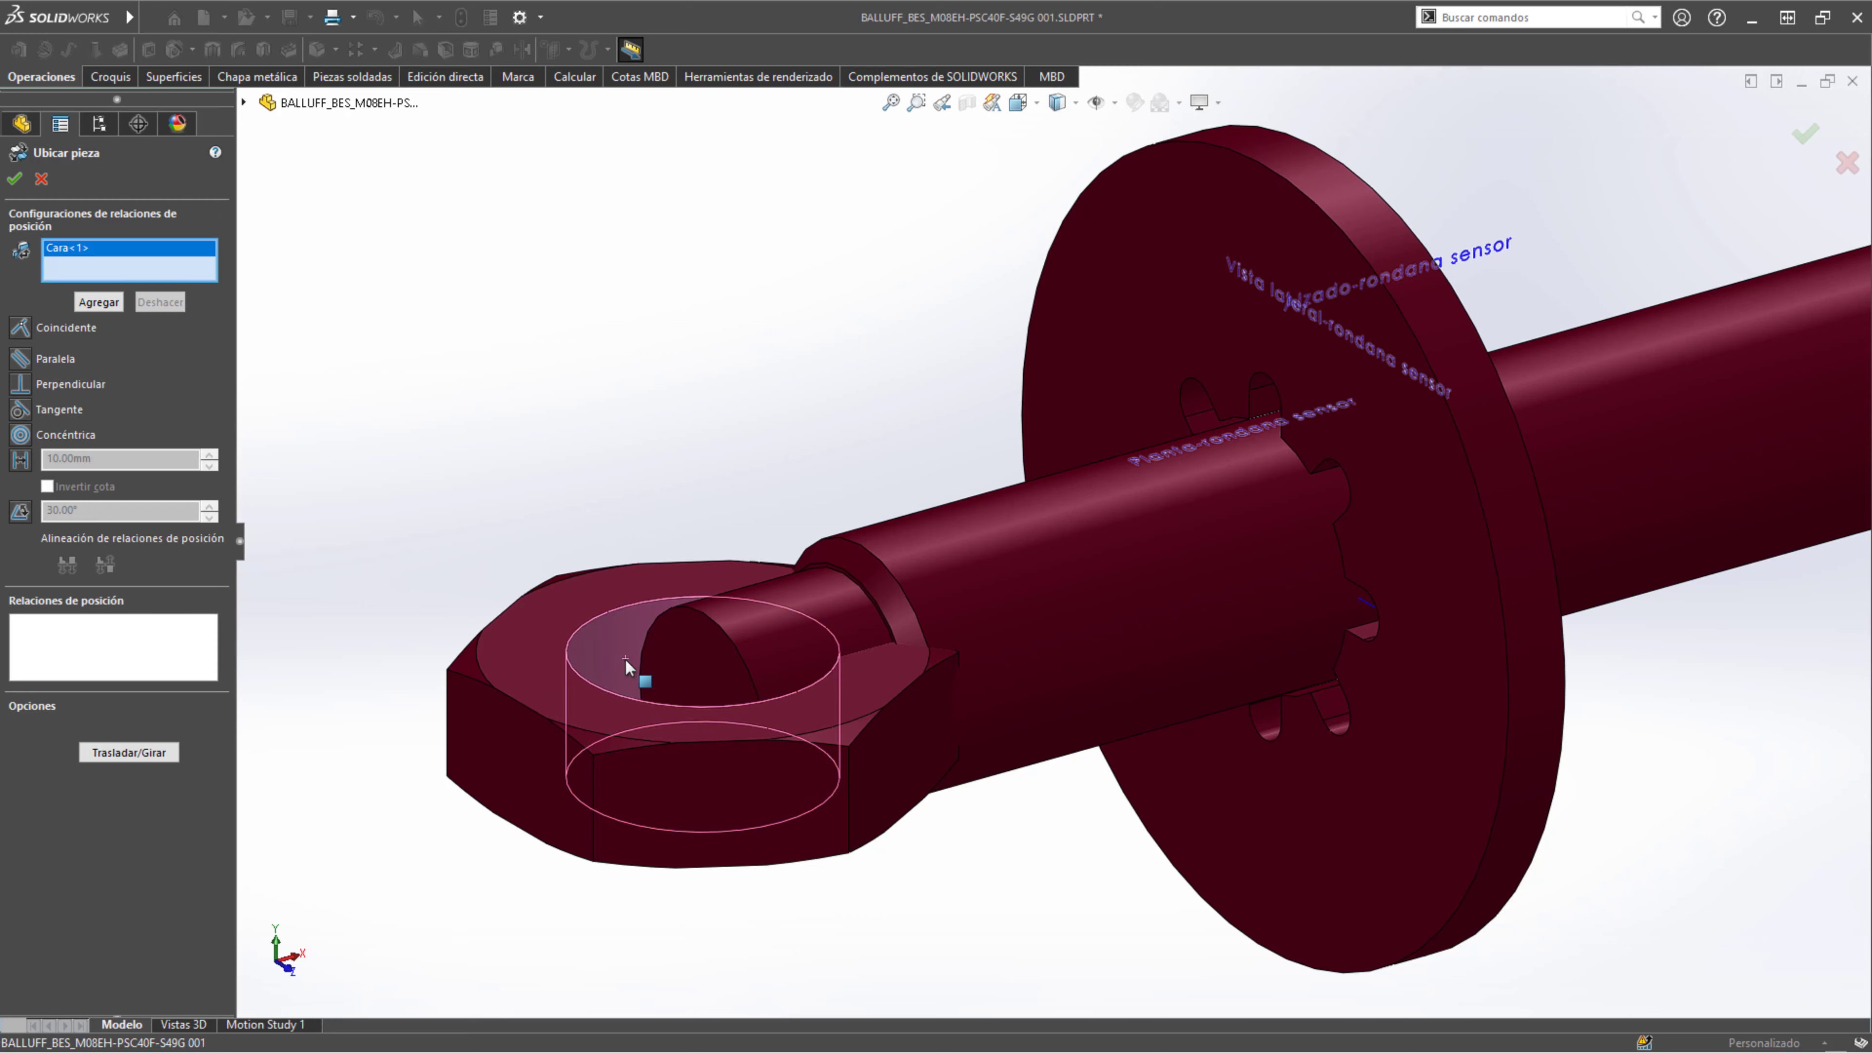
click(955, 567)
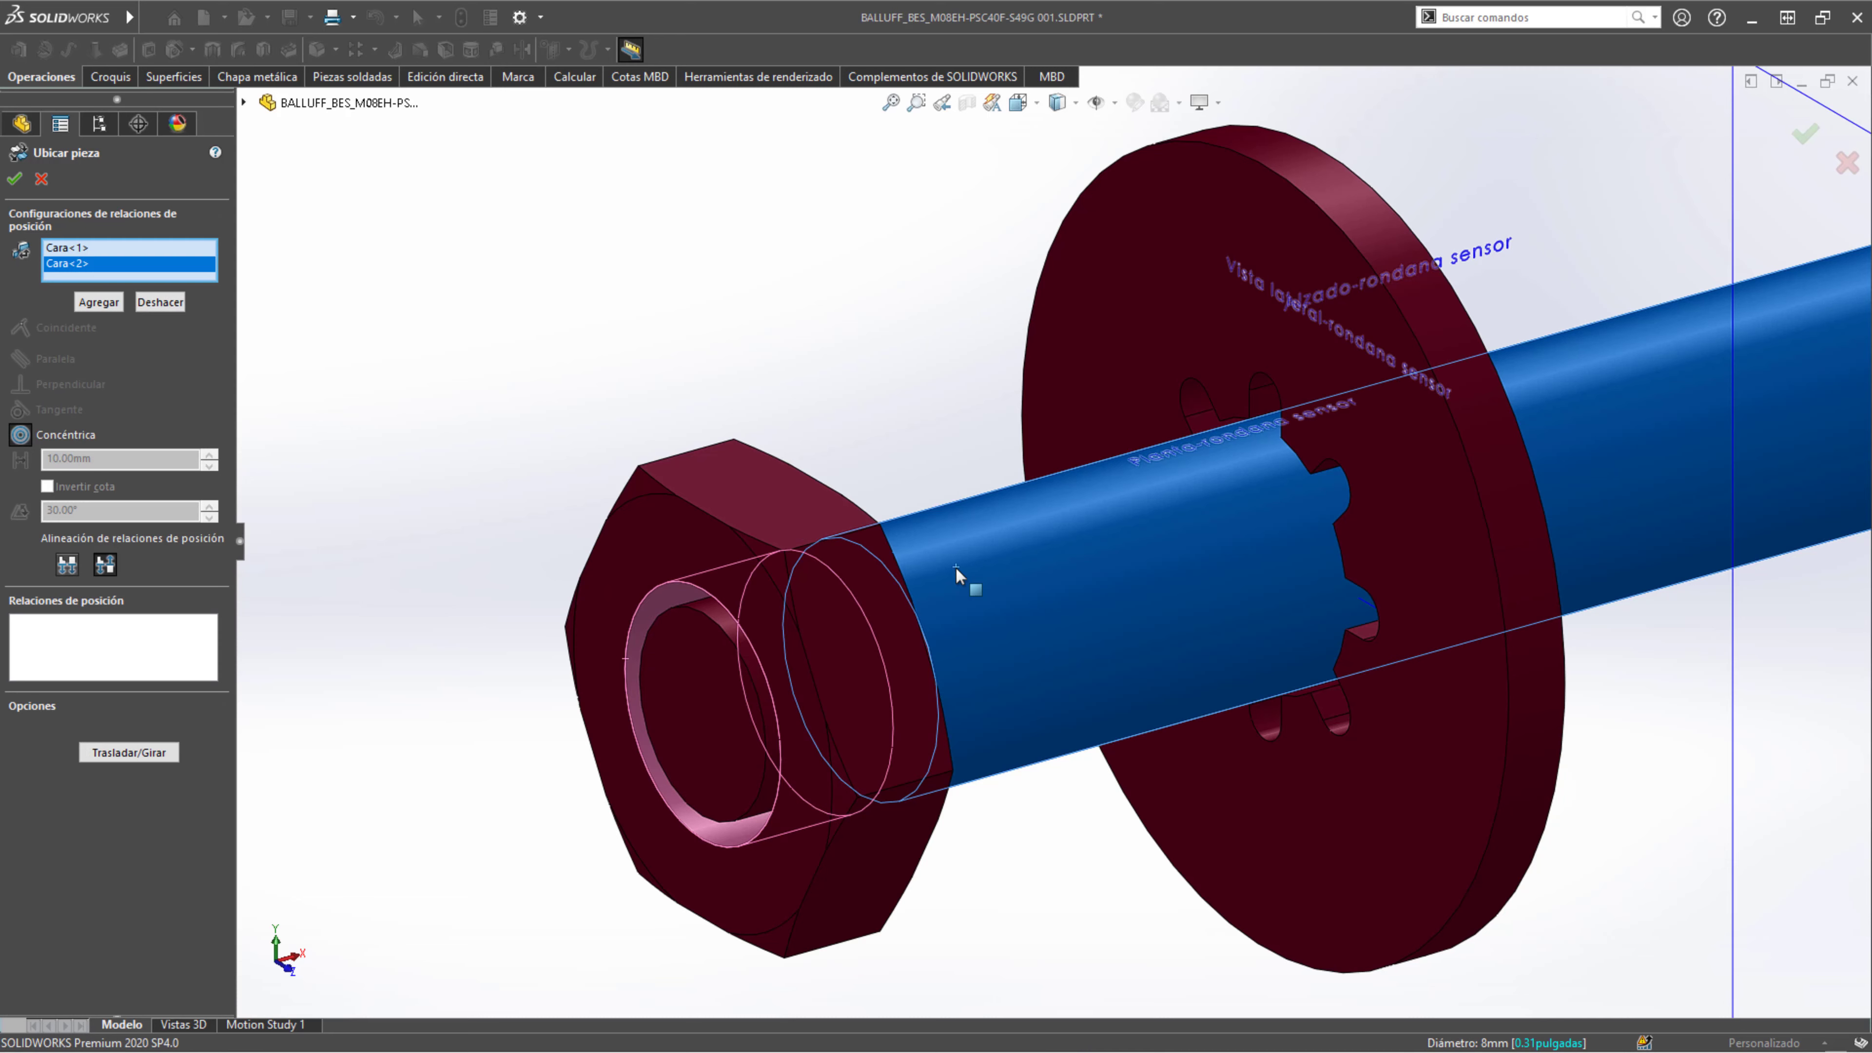
click(110, 298)
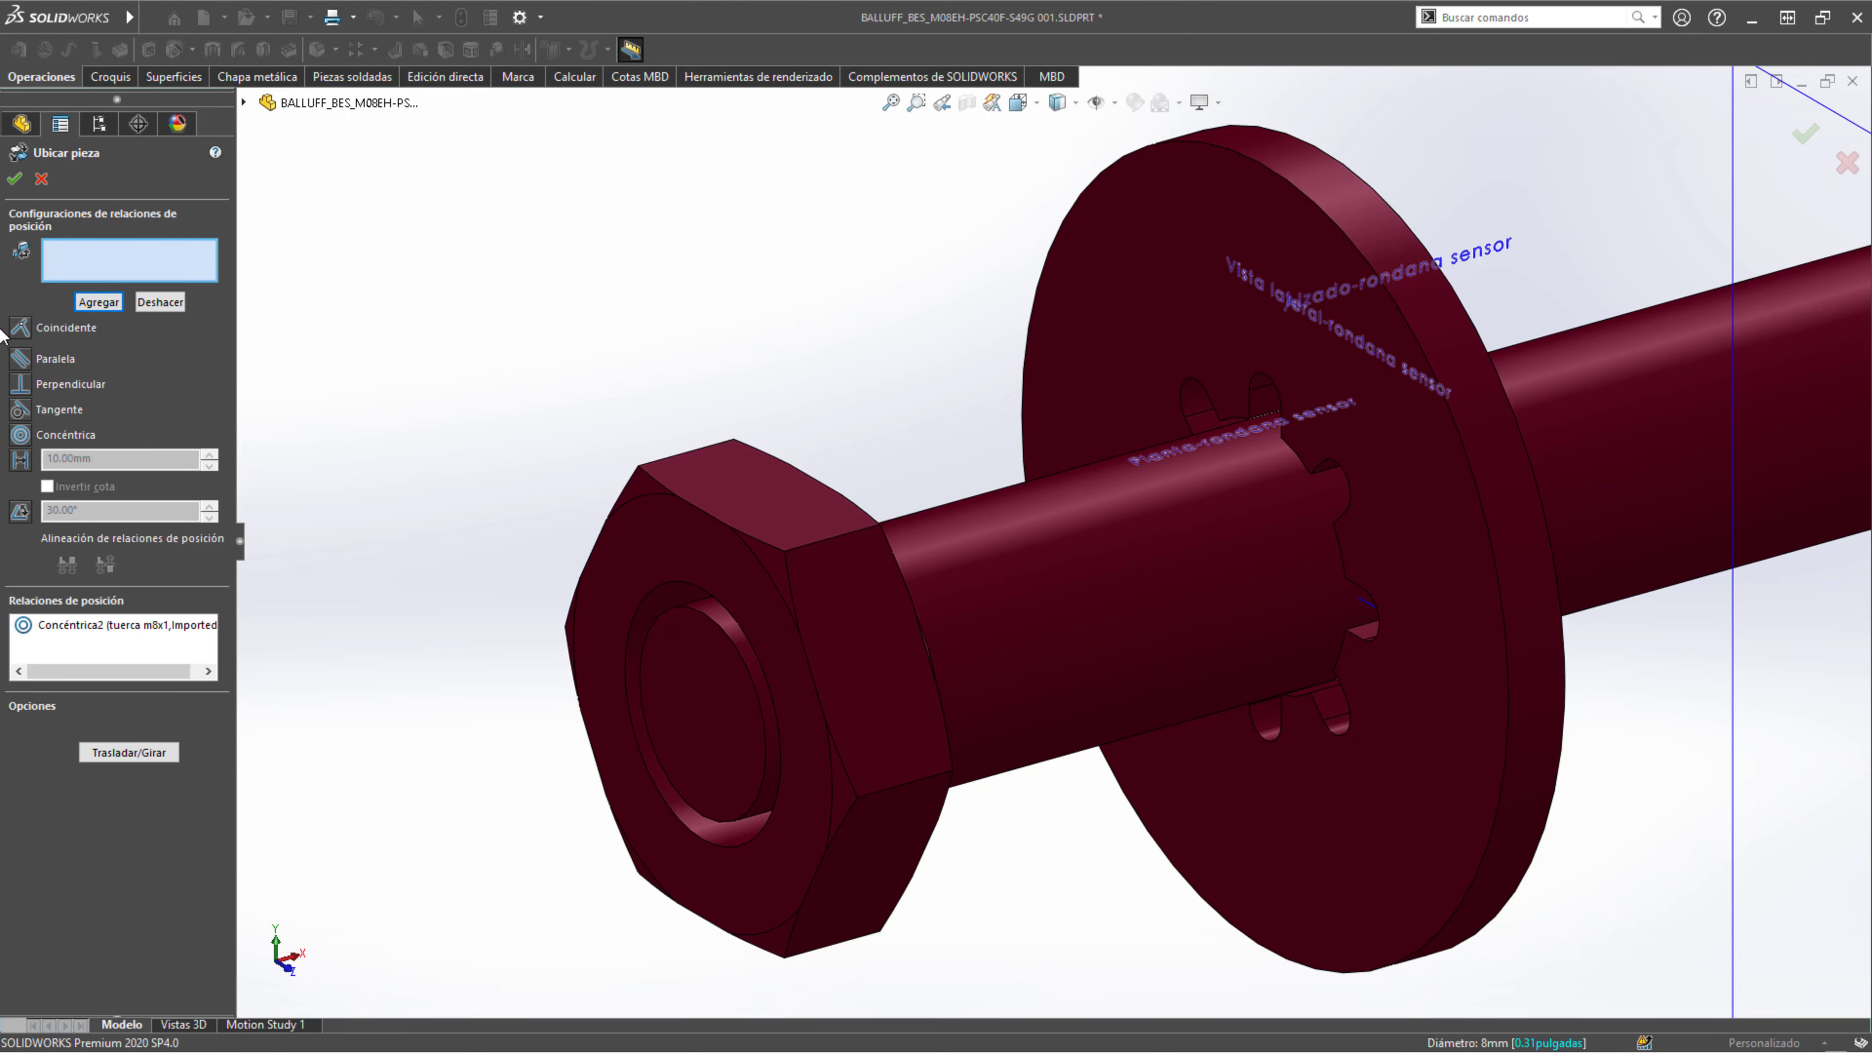
- Add a coincident mate between the washer's flat face and the nut's adjacent flat face
click(1112, 299)
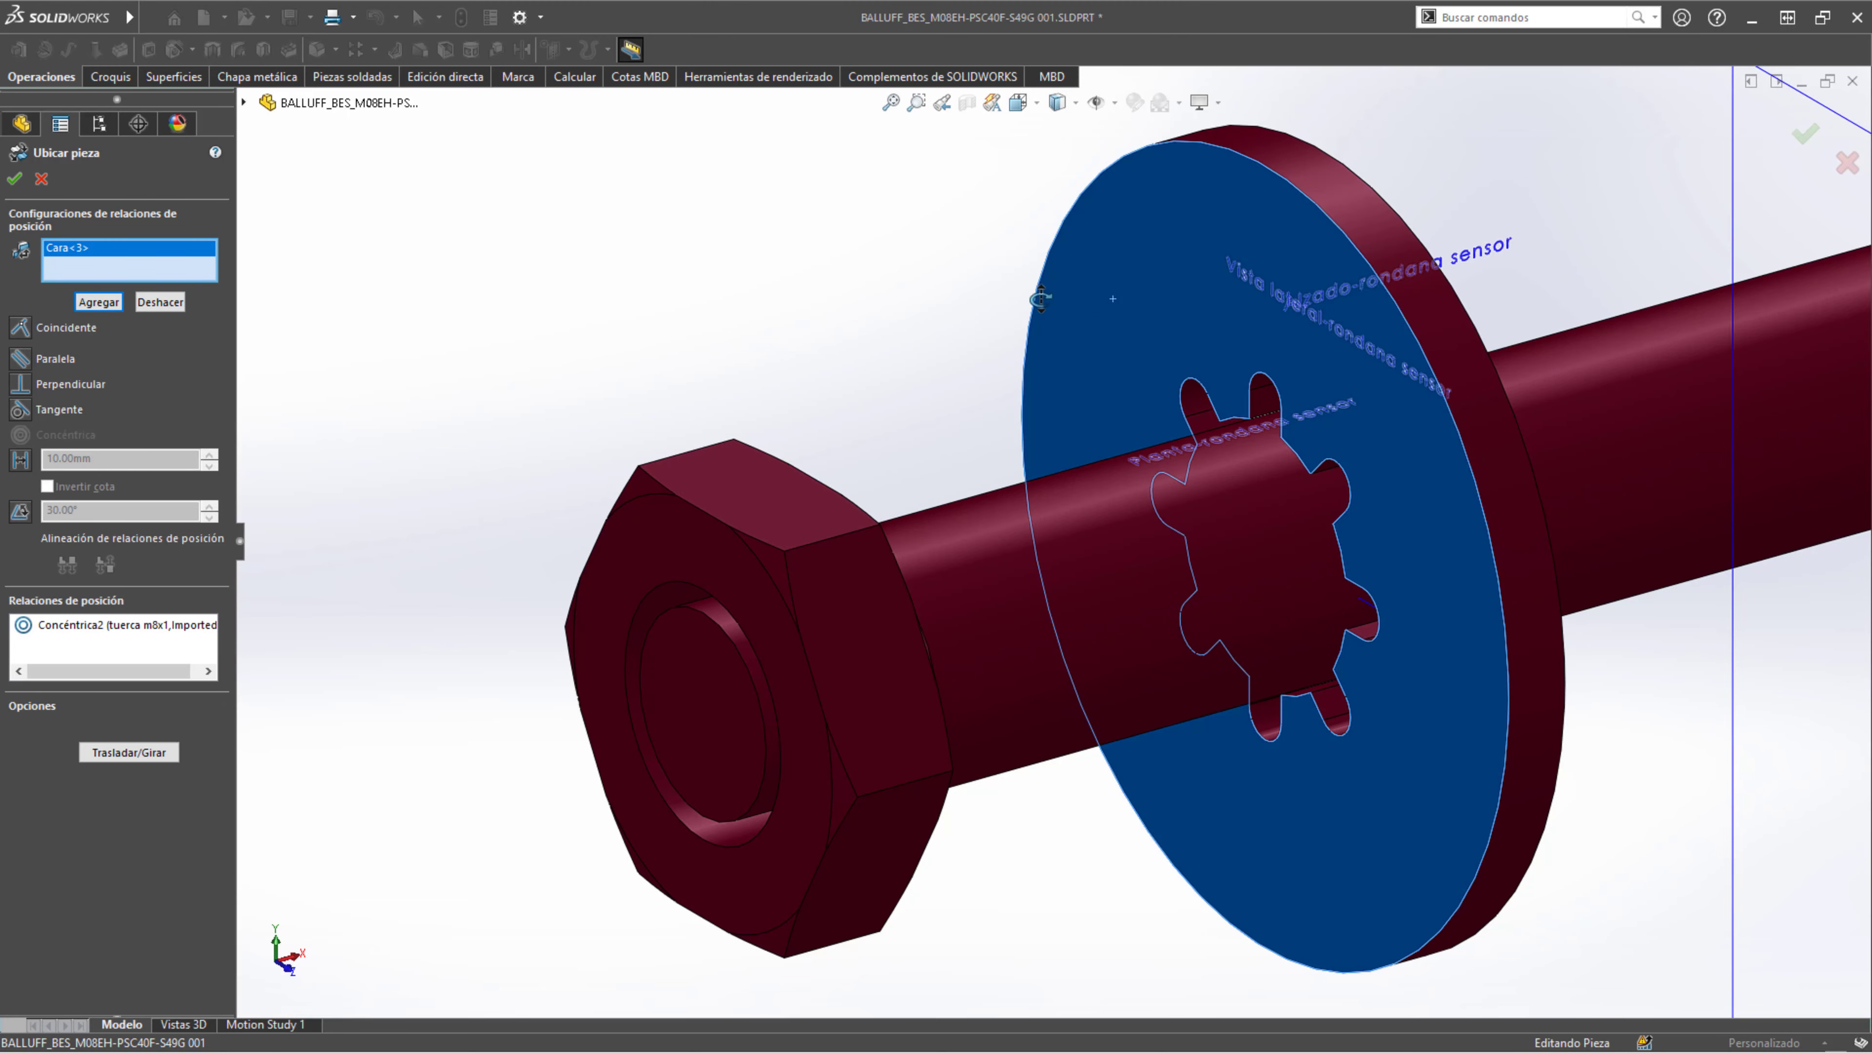
middle_drag(1042, 302, 557, 314)
click(557, 313)
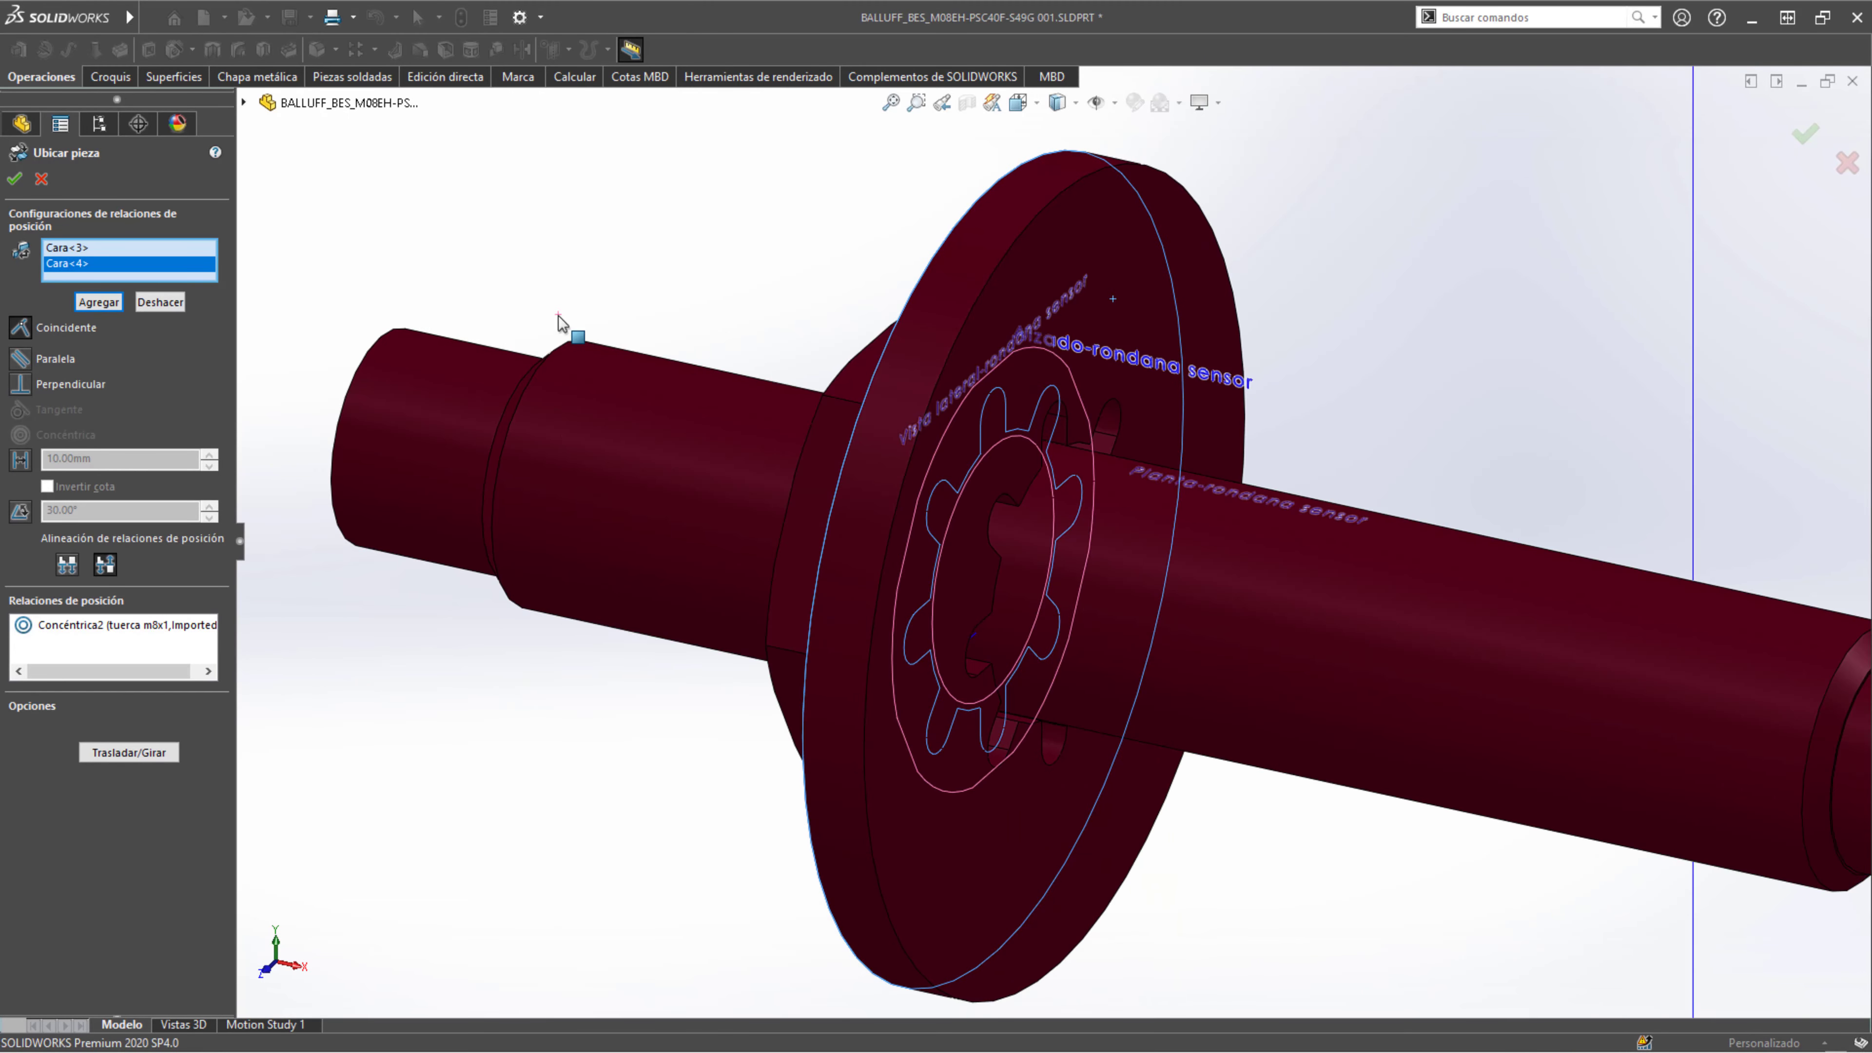
right_click(583, 325)
- Clear the stray Top-tuerca m8x1 plane from the mate selections and accept the nut's placement
click(679, 300)
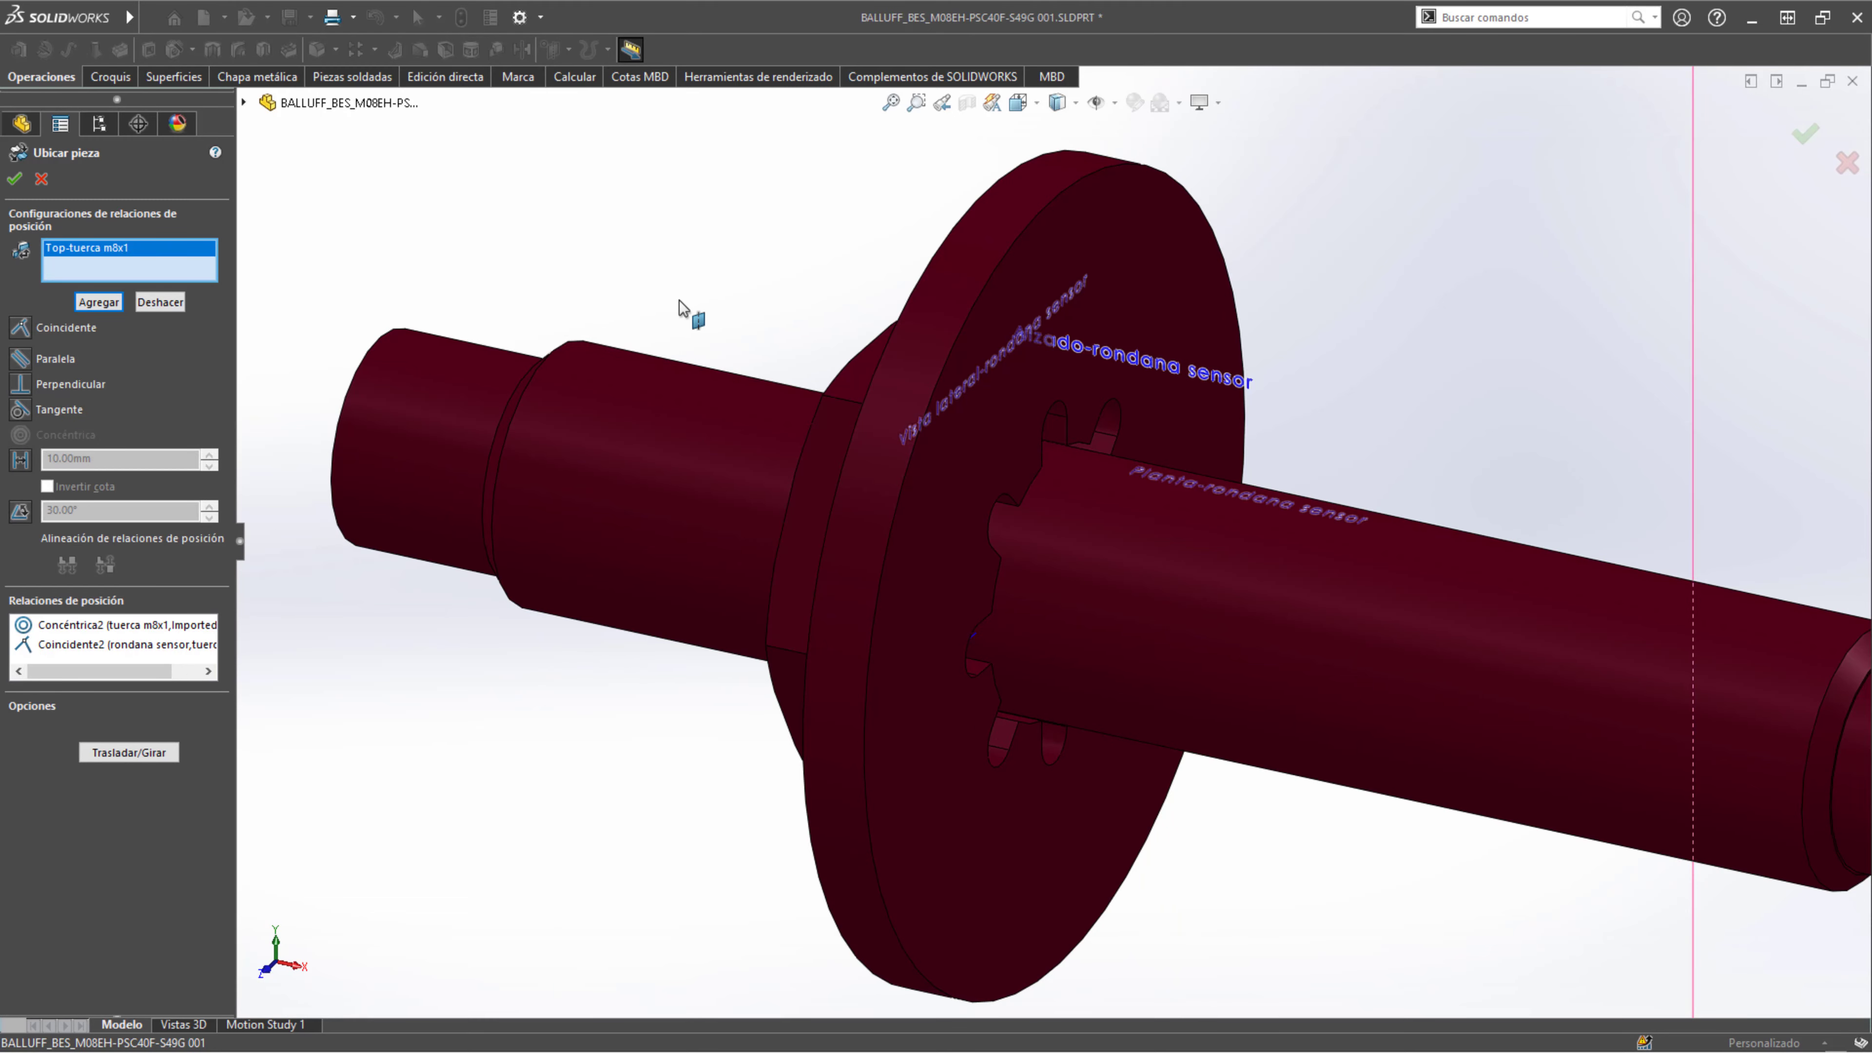
scroll(752, 304, up, 1)
middle_drag(799, 312, 881, 322)
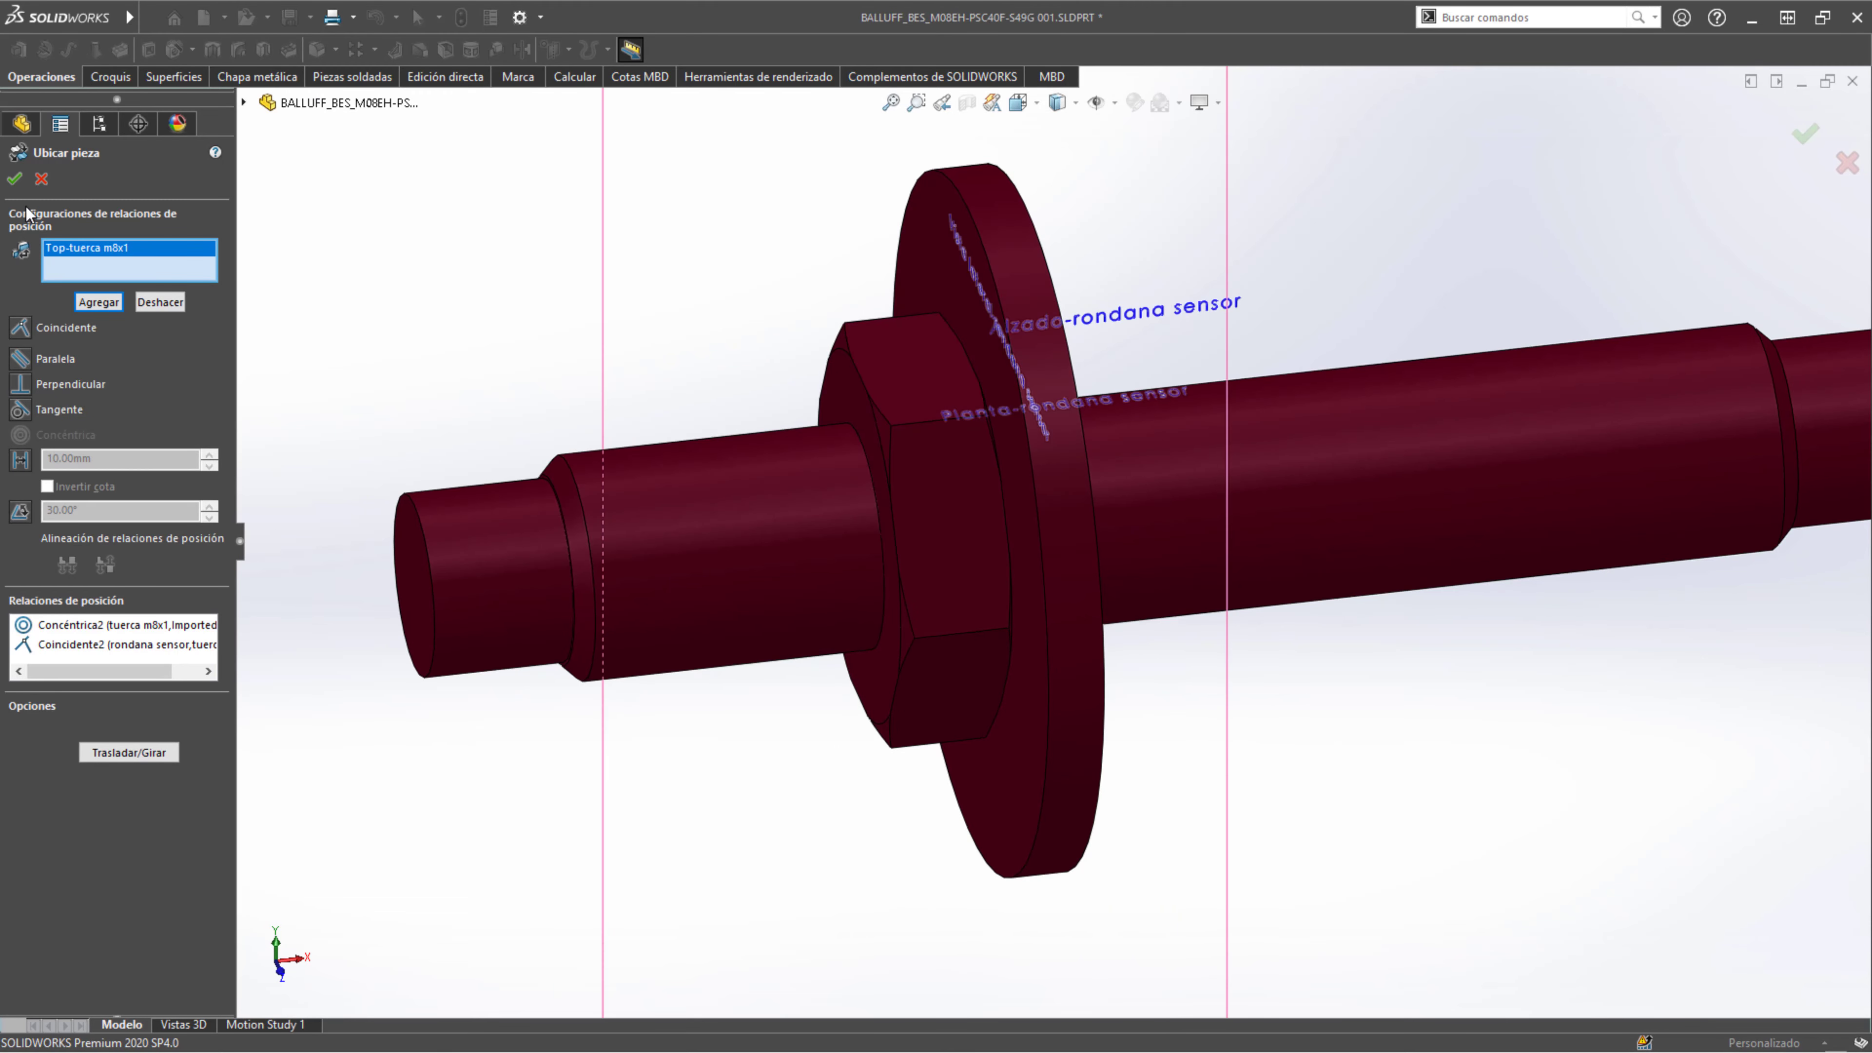
right_click(124, 272)
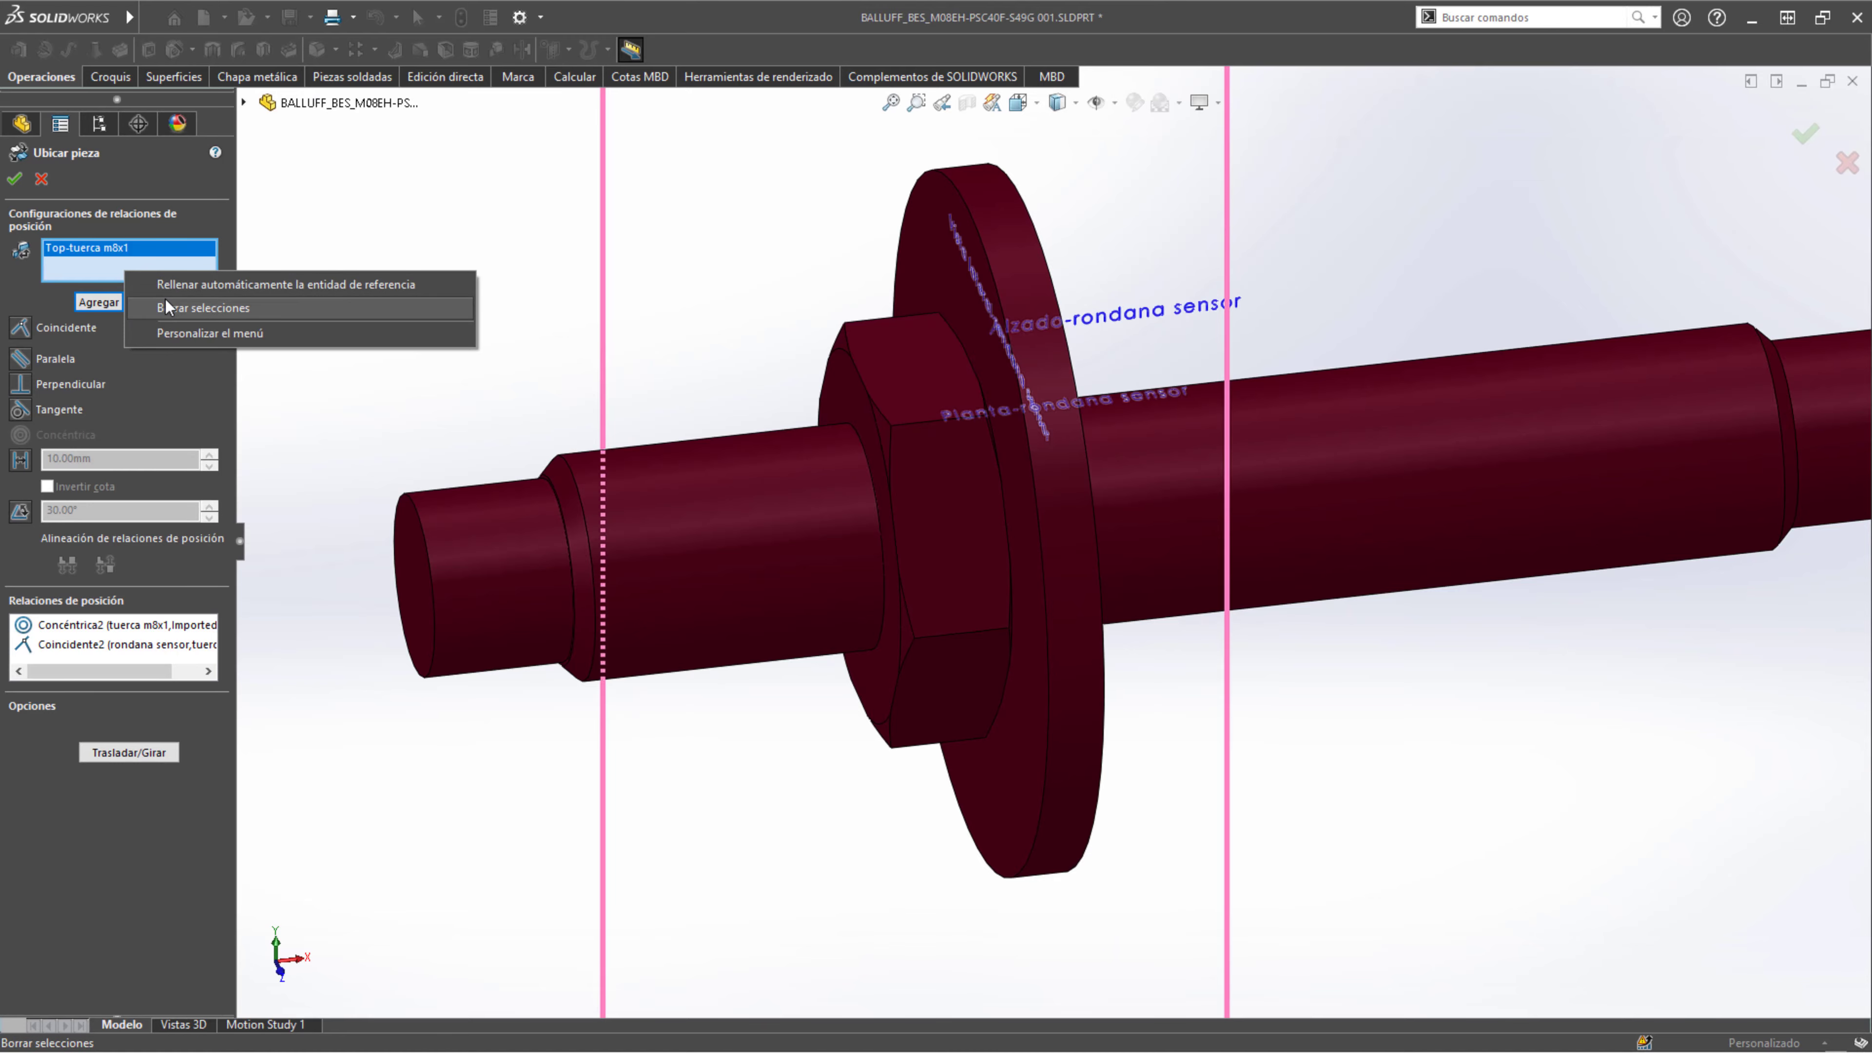
click(148, 303)
click(14, 179)
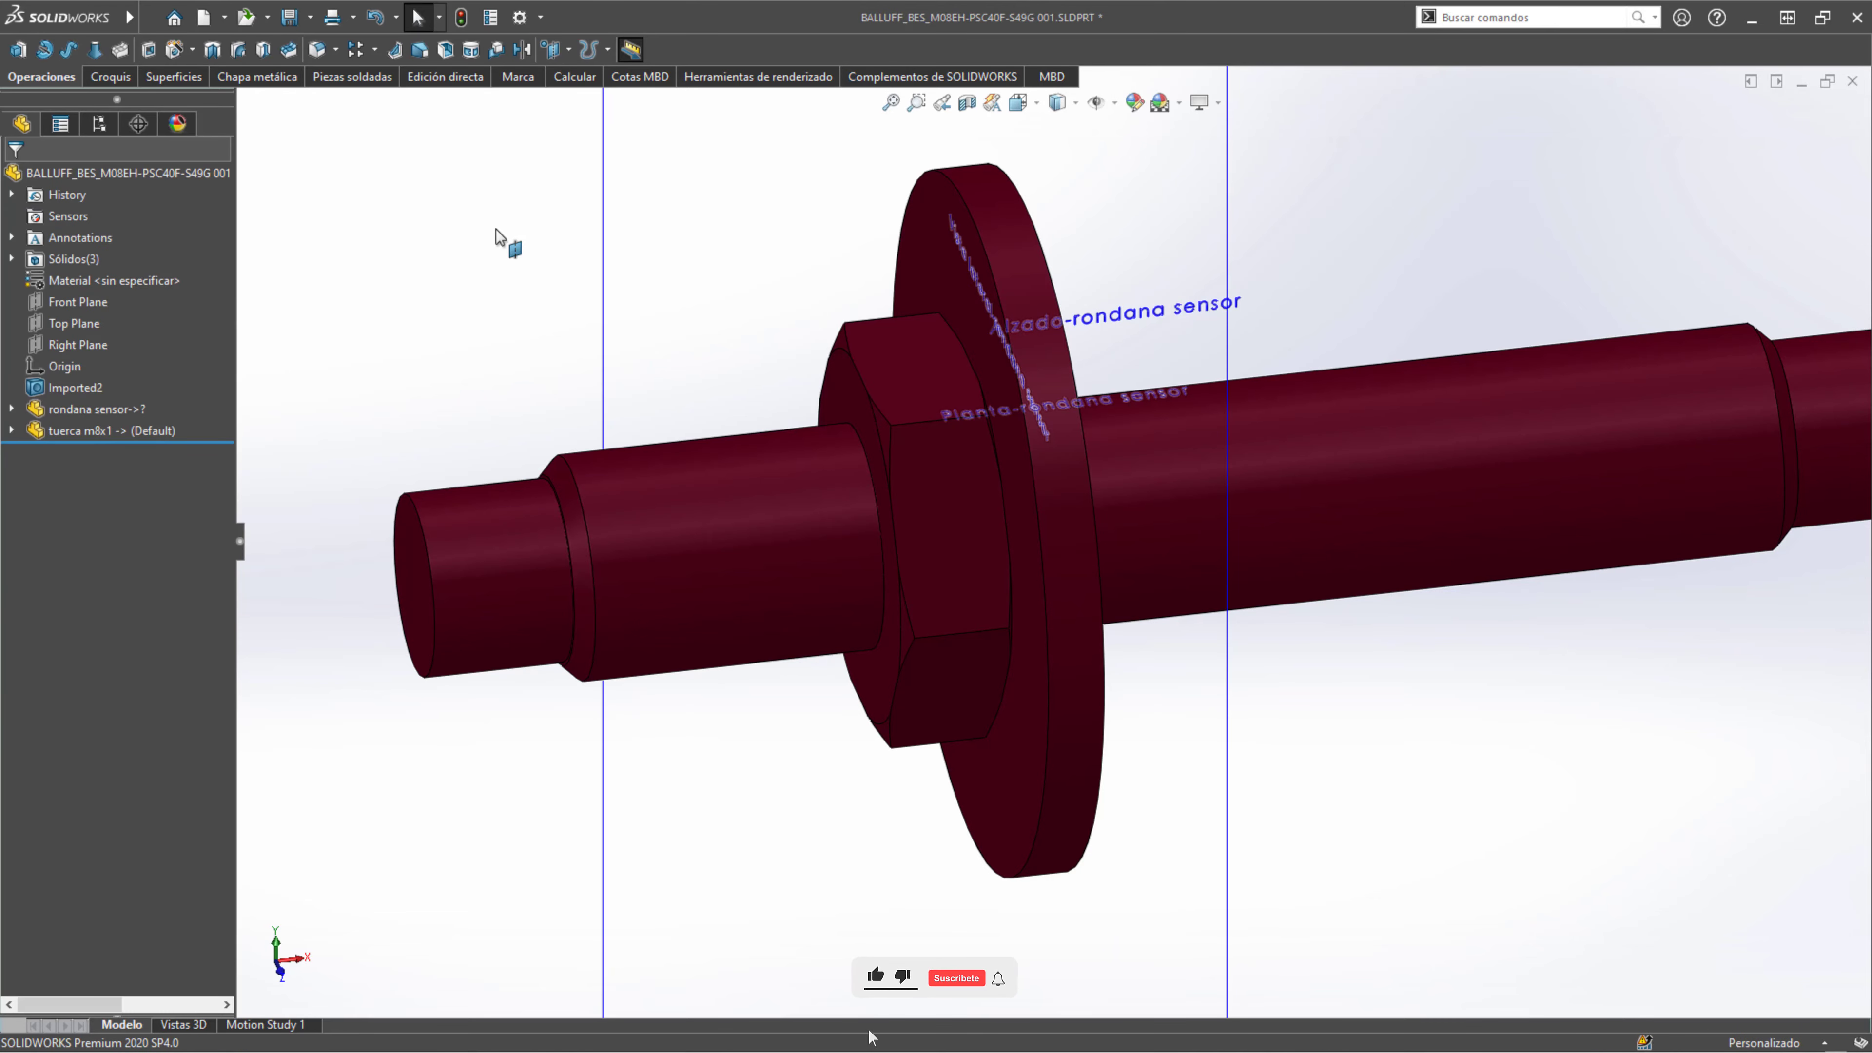
- Open the inserted tuerca m8x1 in its source part for editing in context
scroll(831, 374, up, 3)
middle_drag(991, 544, 1086, 497)
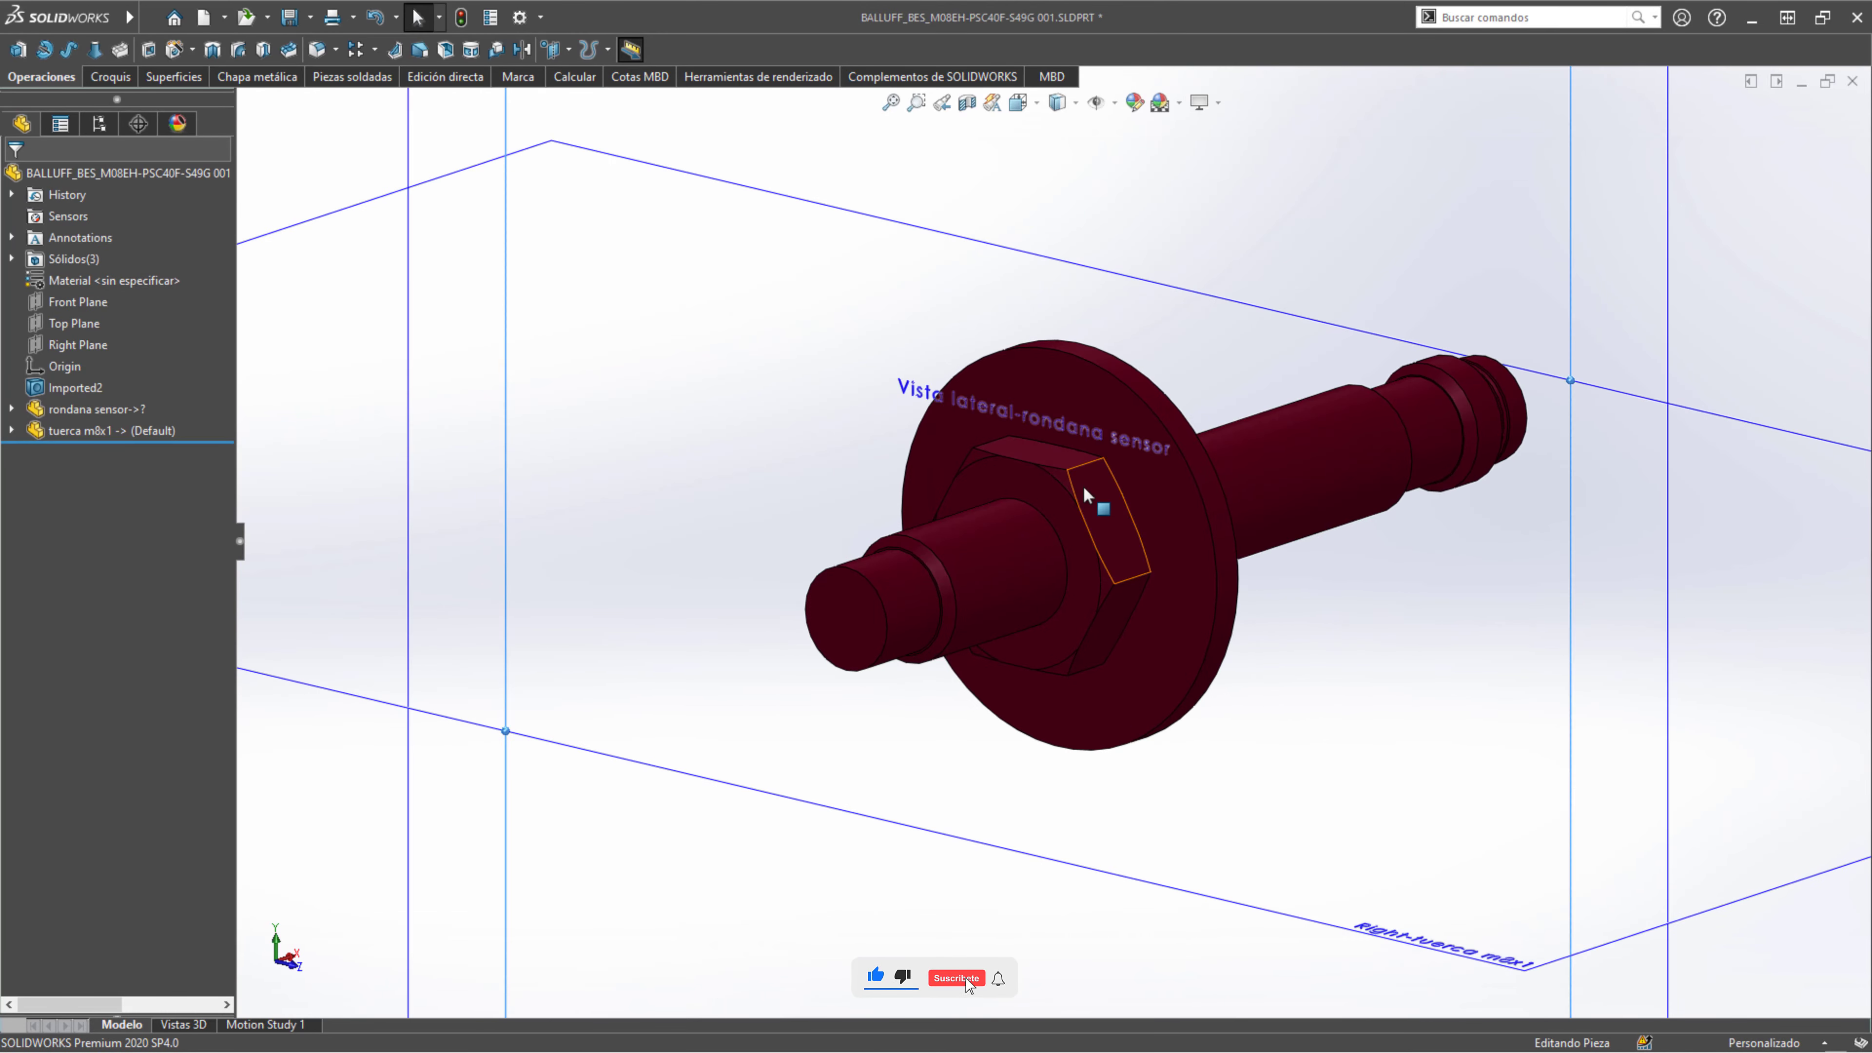
scroll(1094, 519, down, 4)
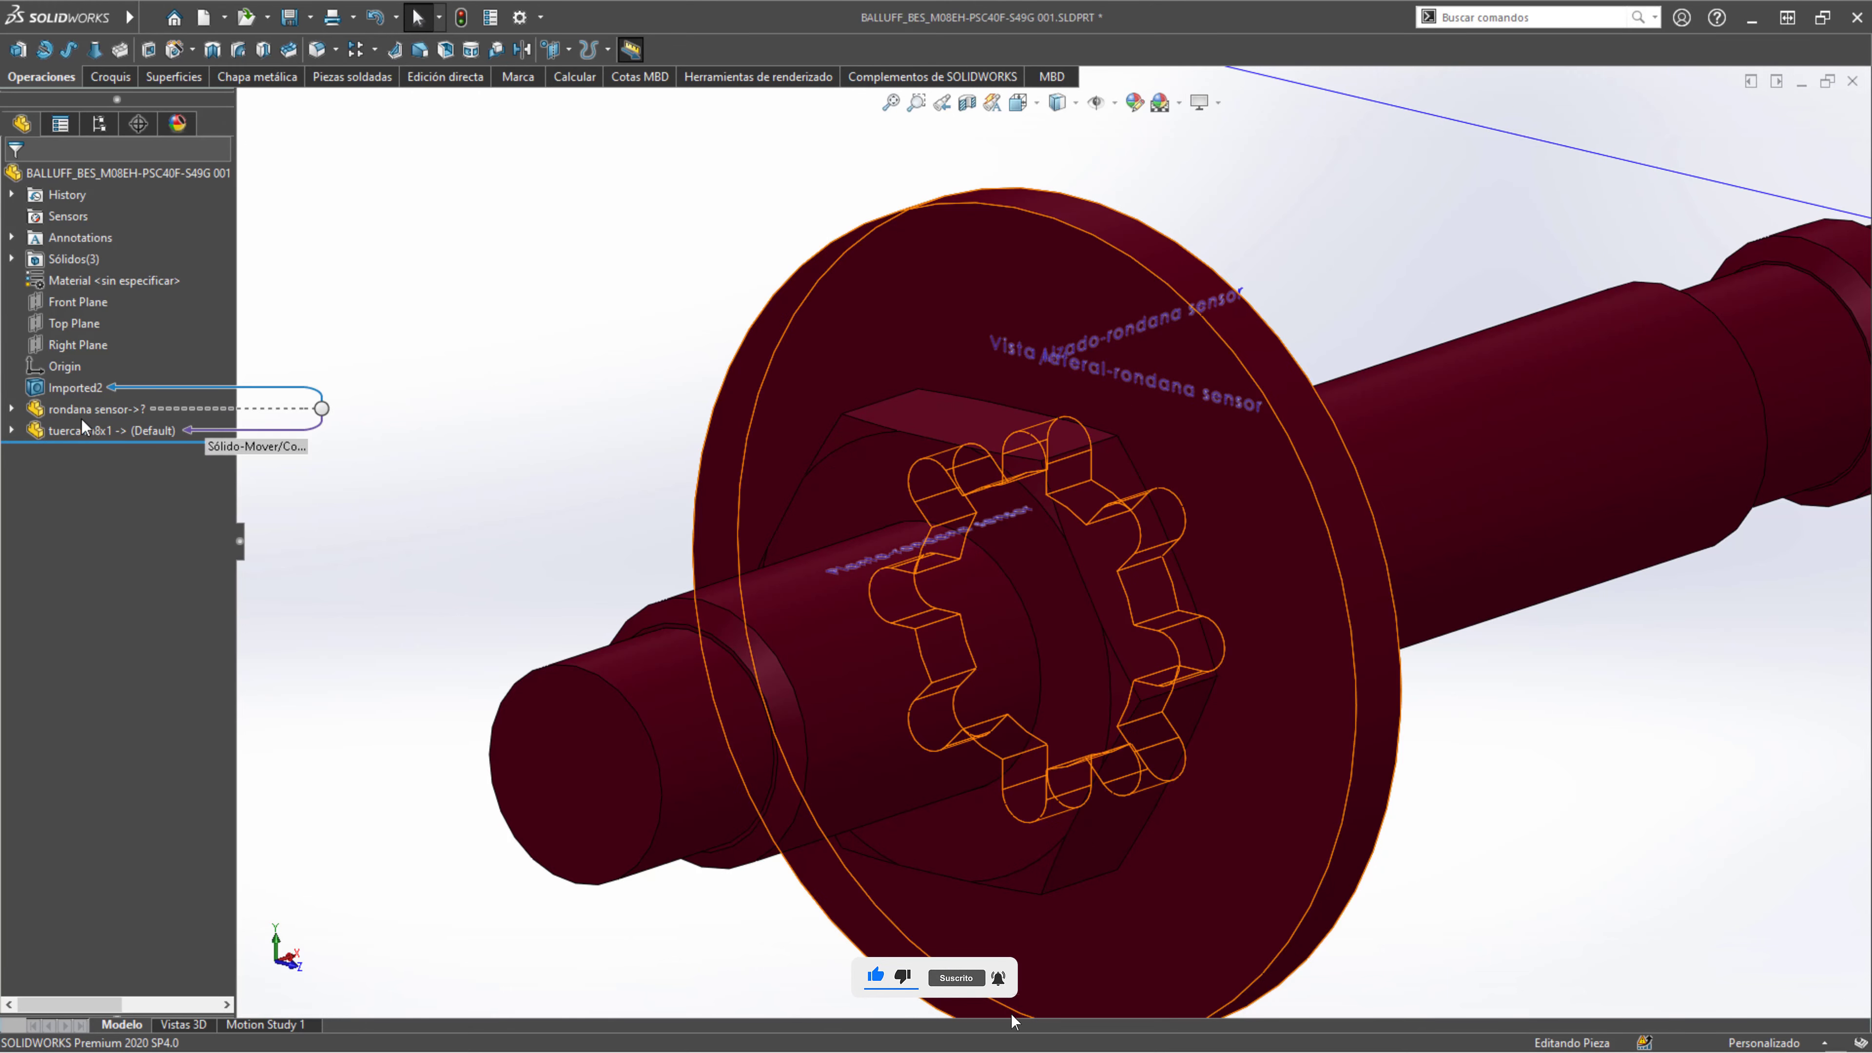
right_click(74, 429)
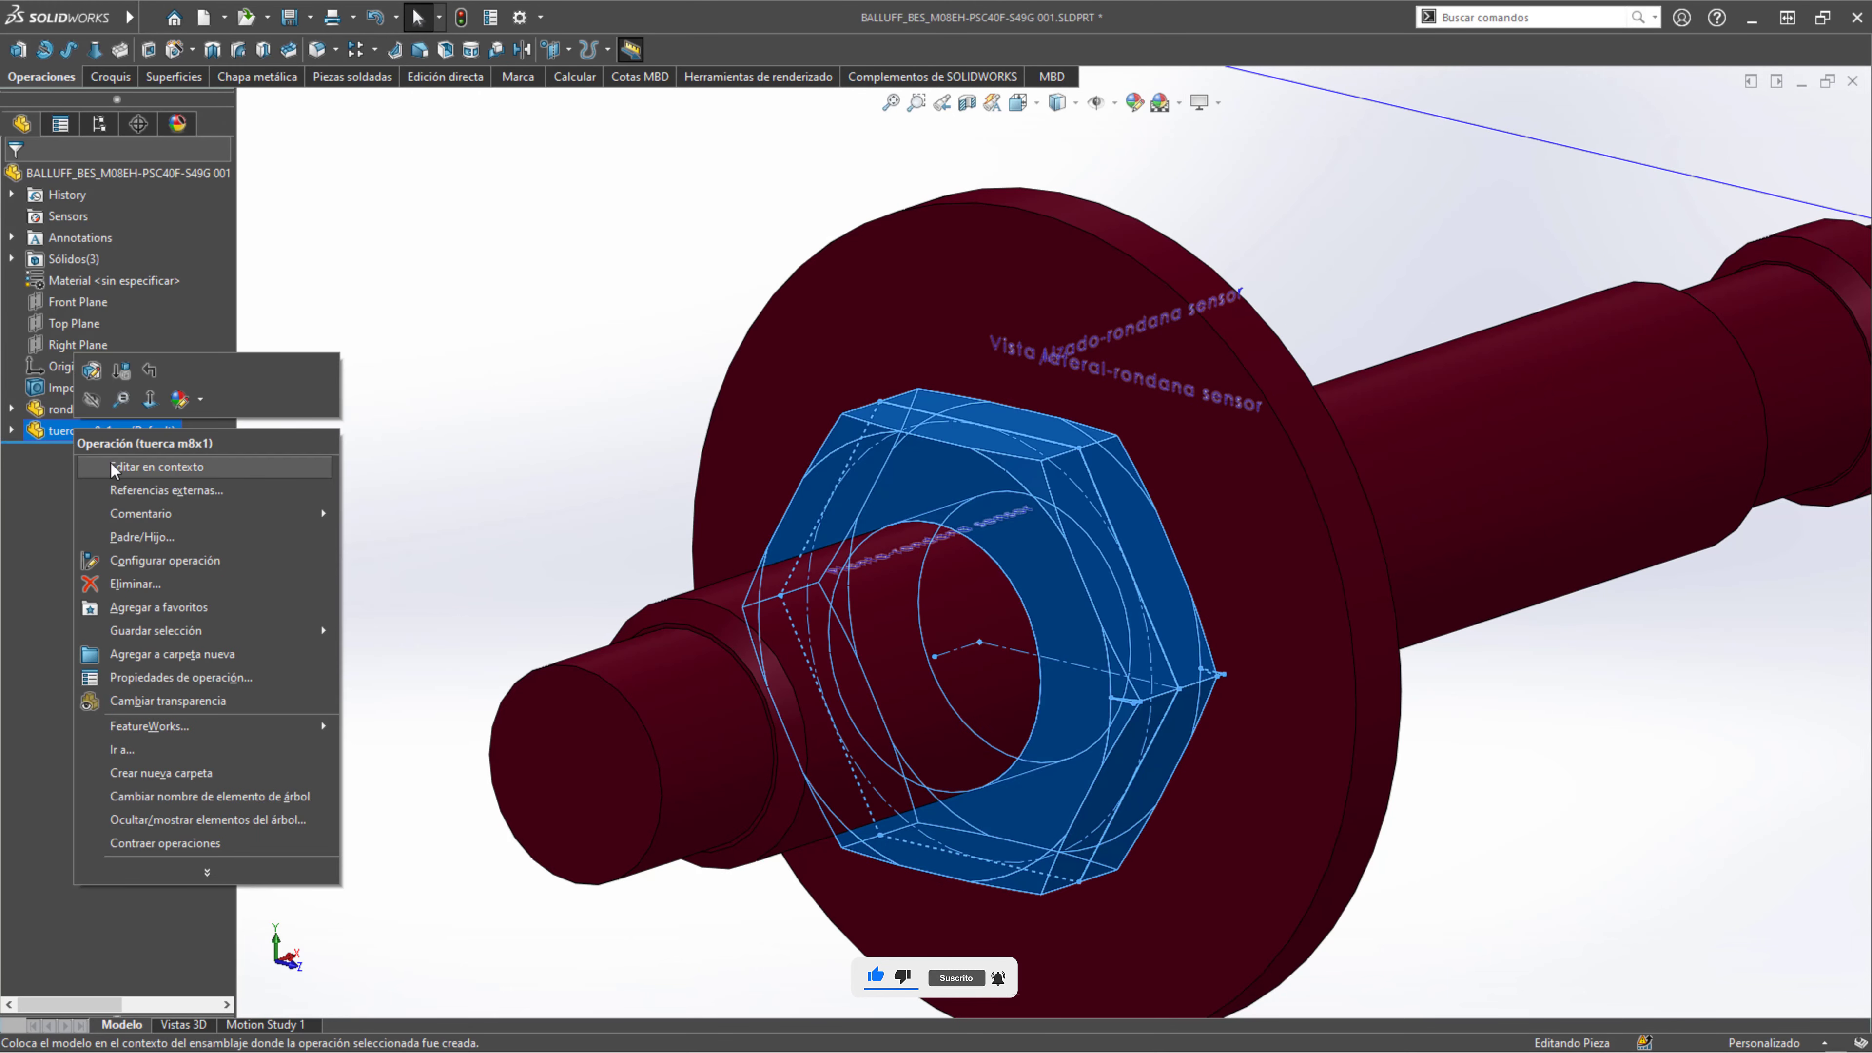
click(137, 466)
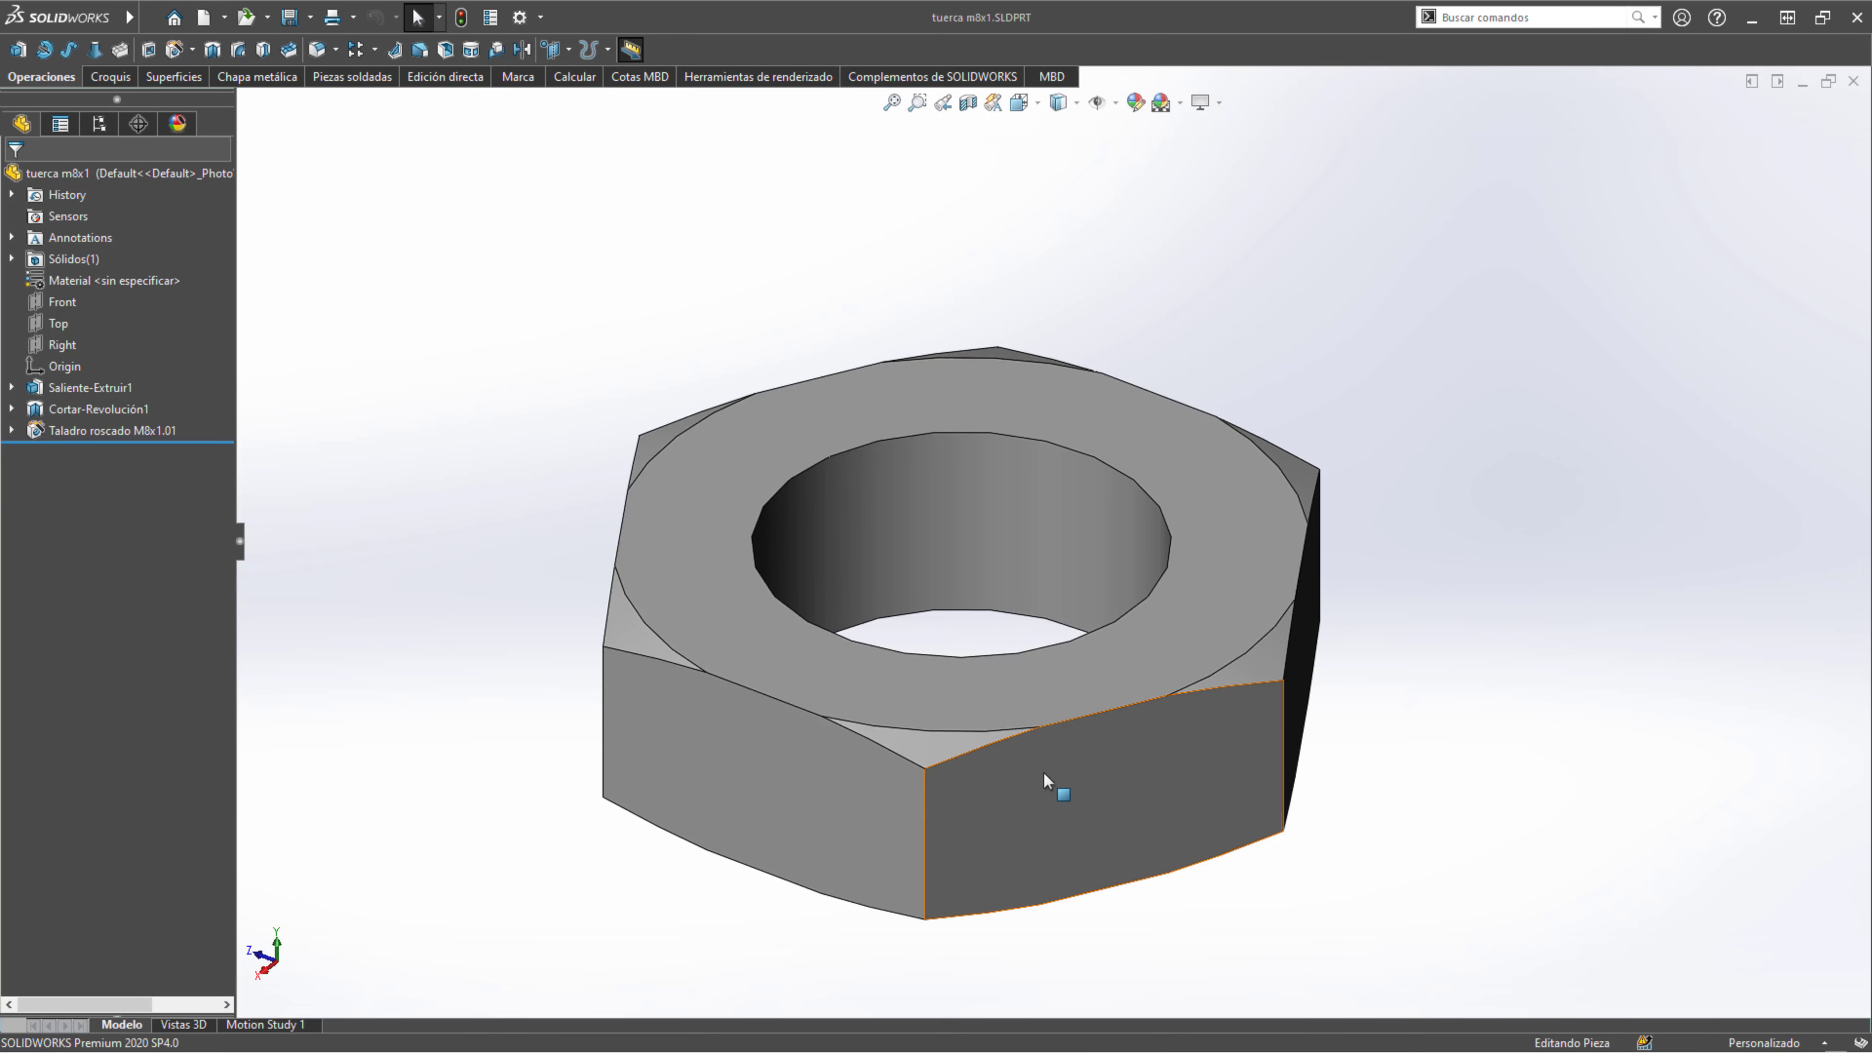
- Set the nut's extrusion height to 8 mm in the source part and save it
click(1201, 828)
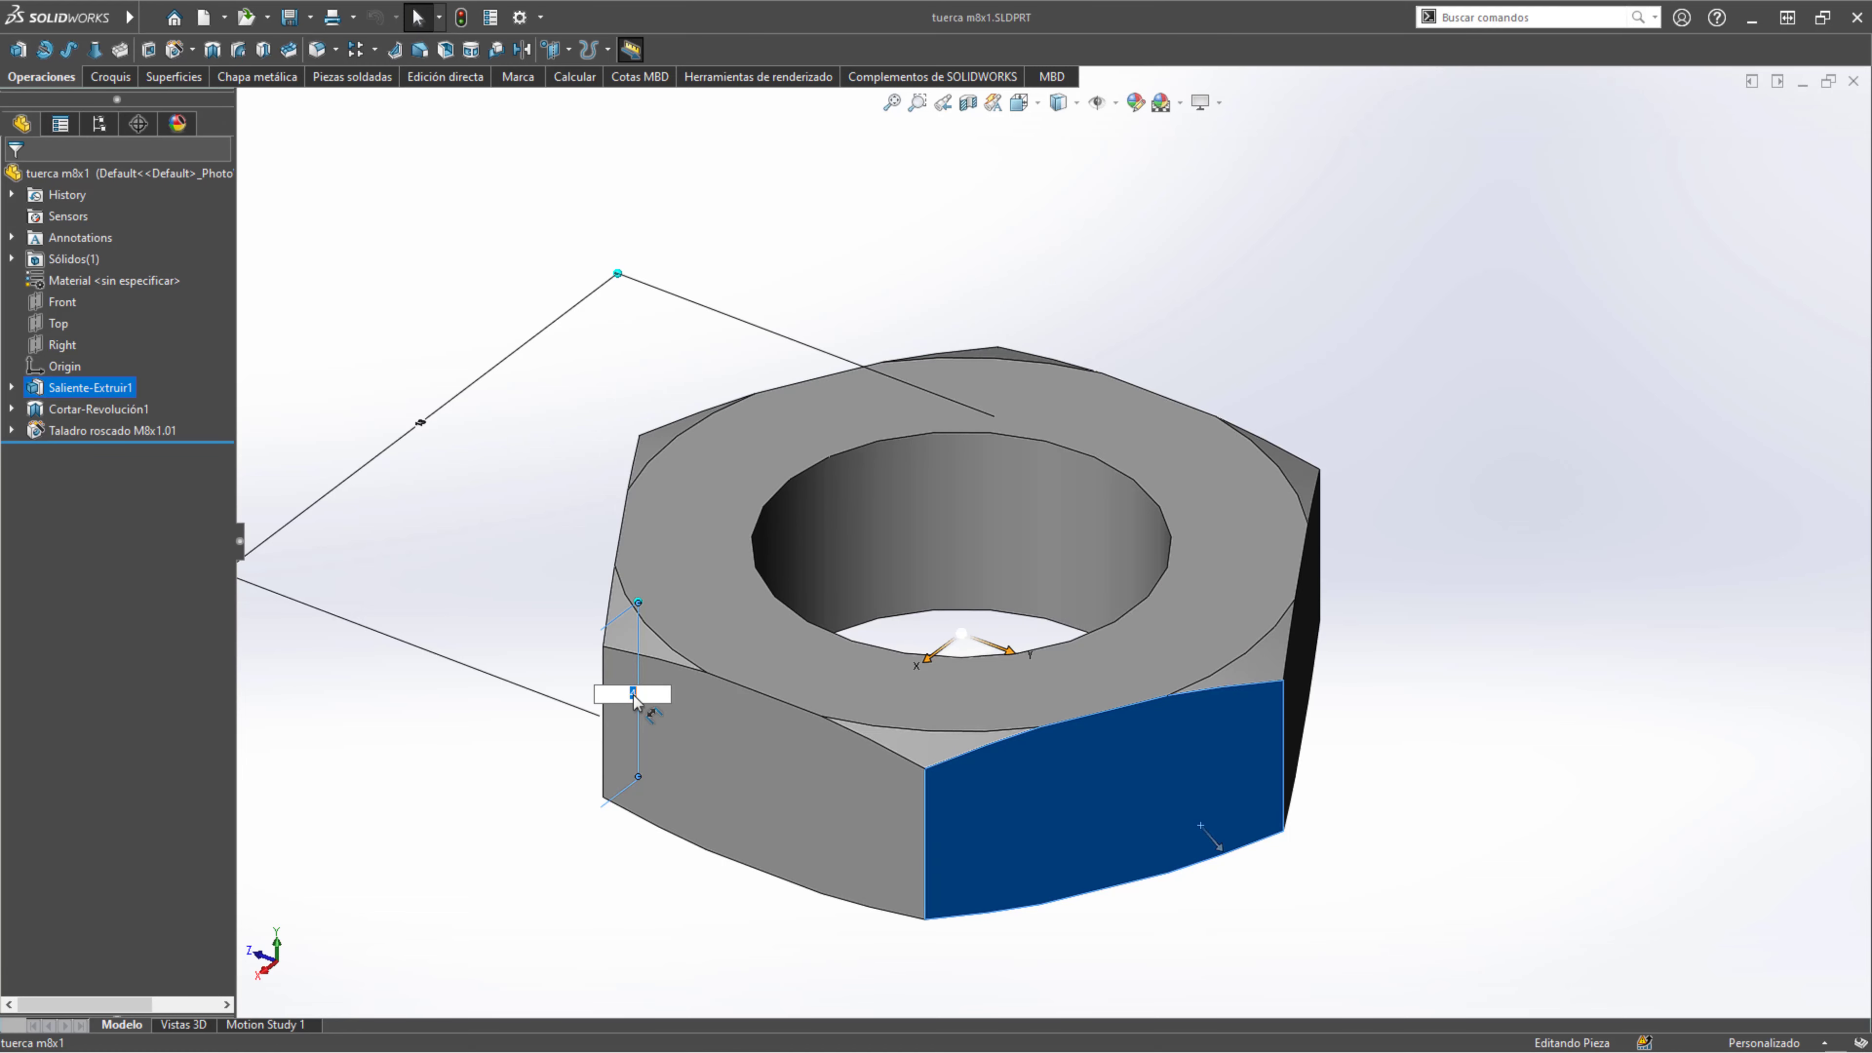
key(Return)
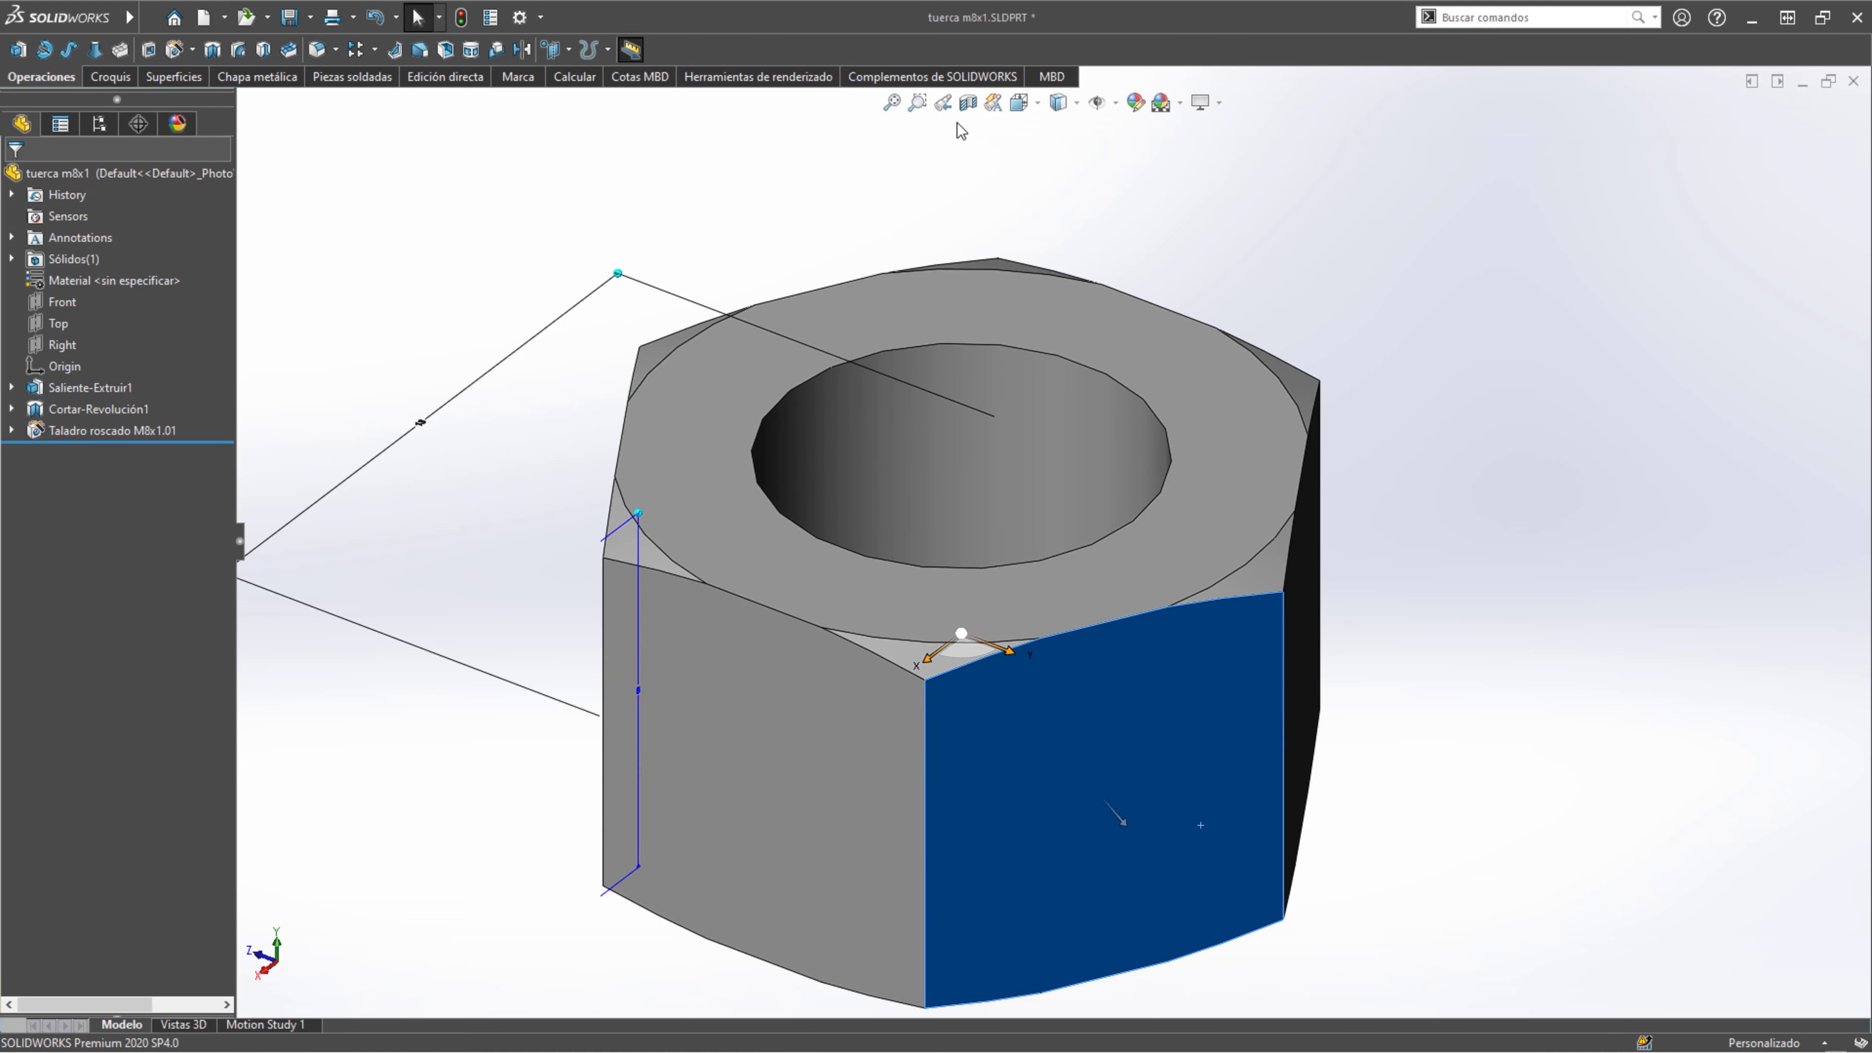
click(783, 247)
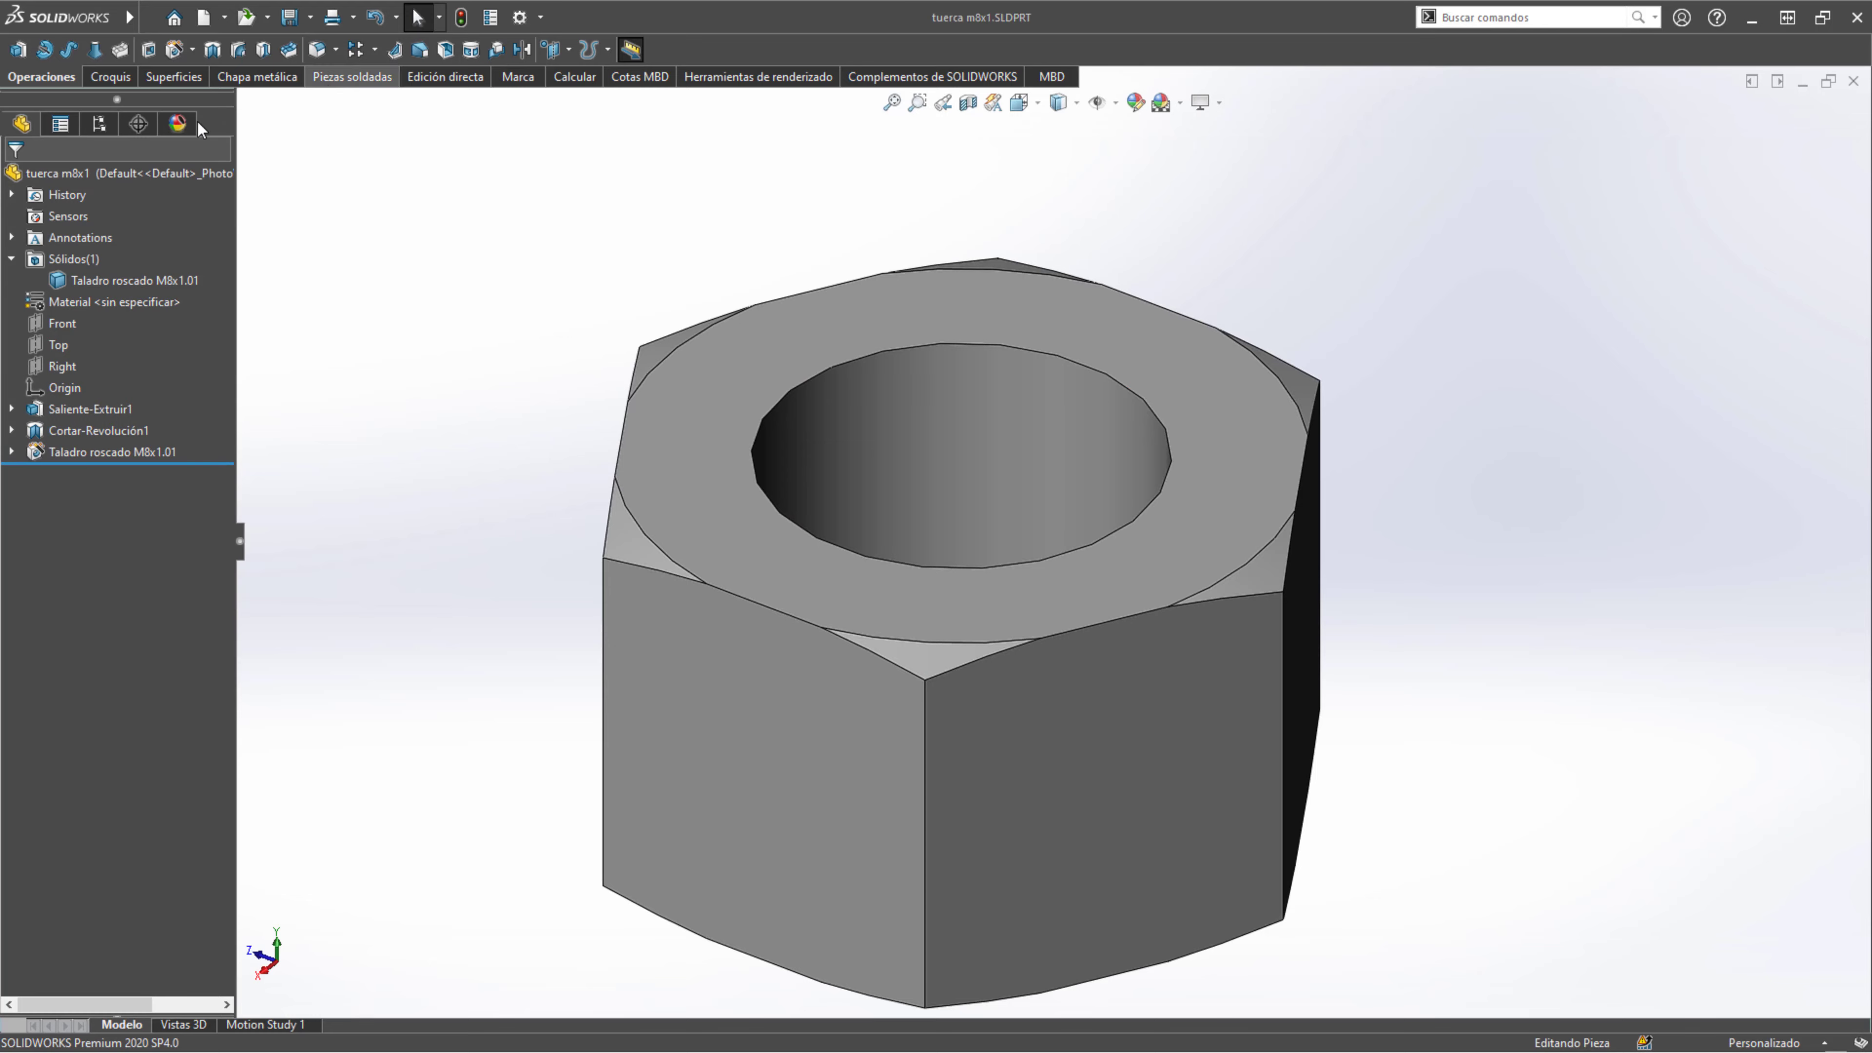
- Switch back to the sensor body and rebuild it to update the inserted nut
key(ctrl+Tab)
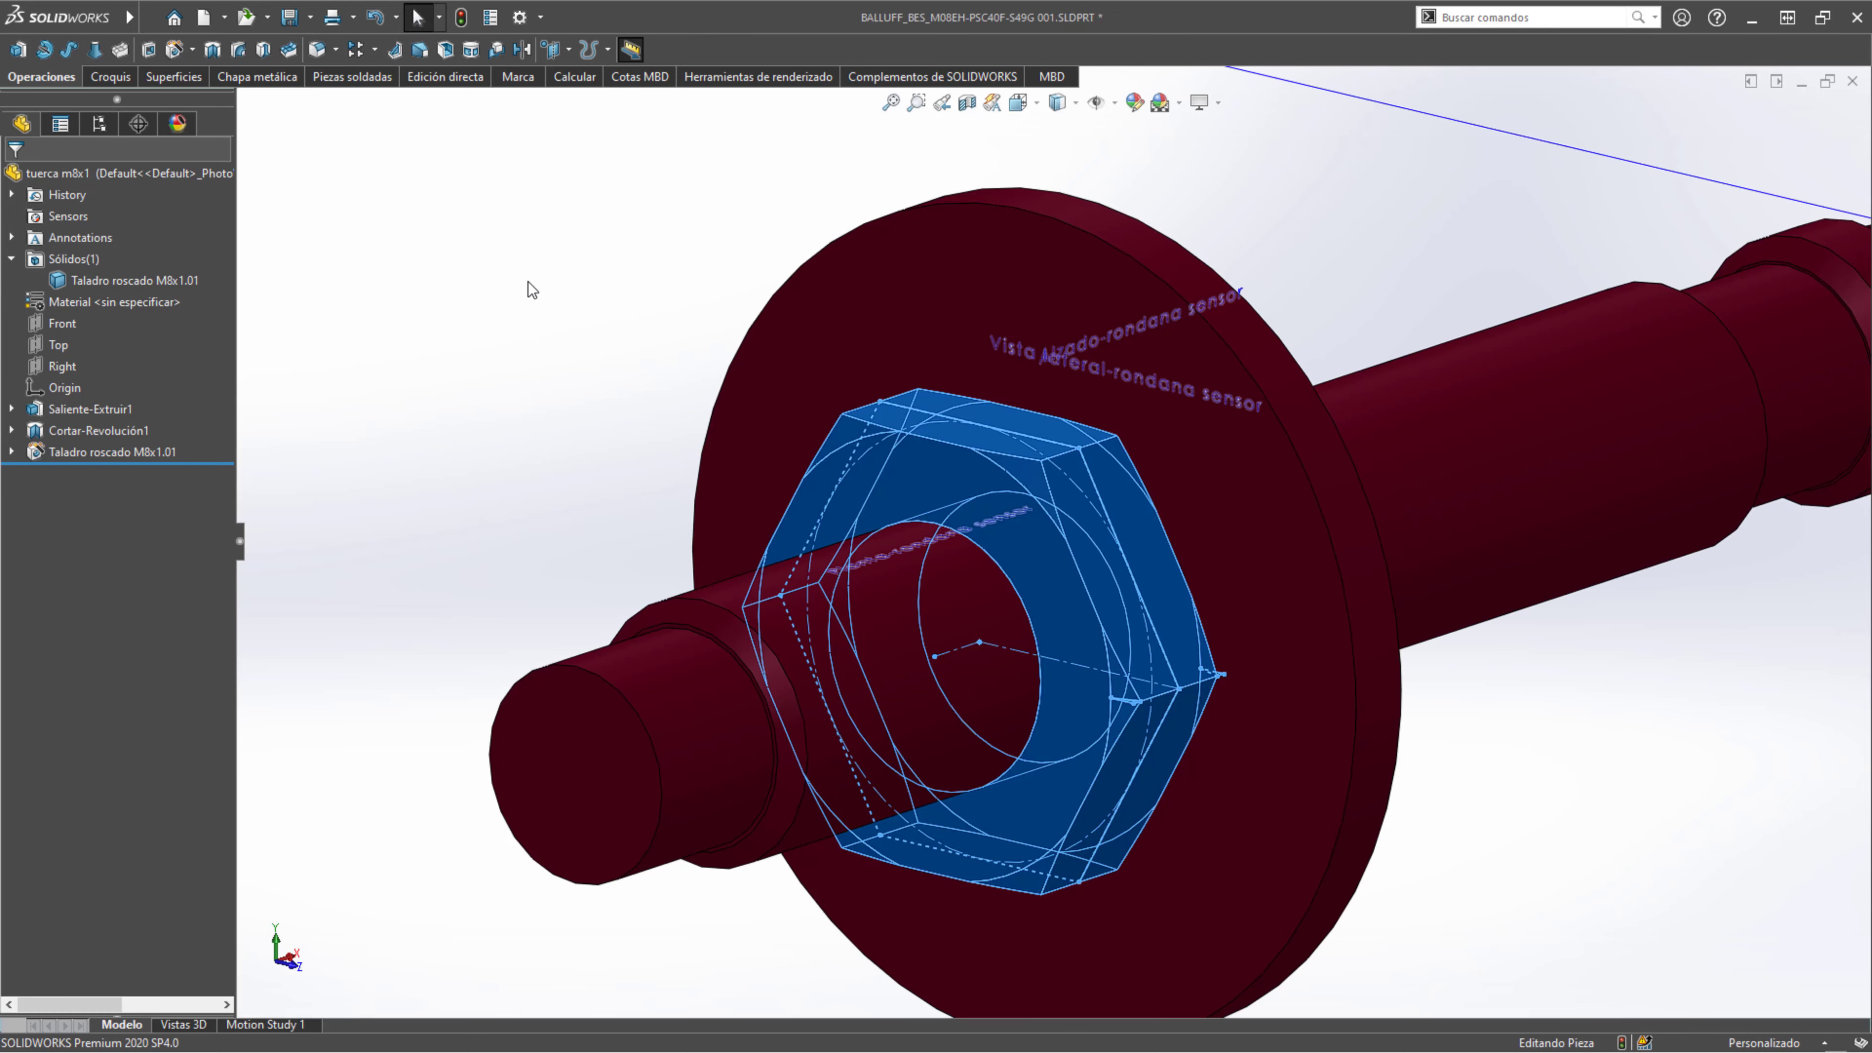
scroll(524, 324, up, 2)
click(465, 102)
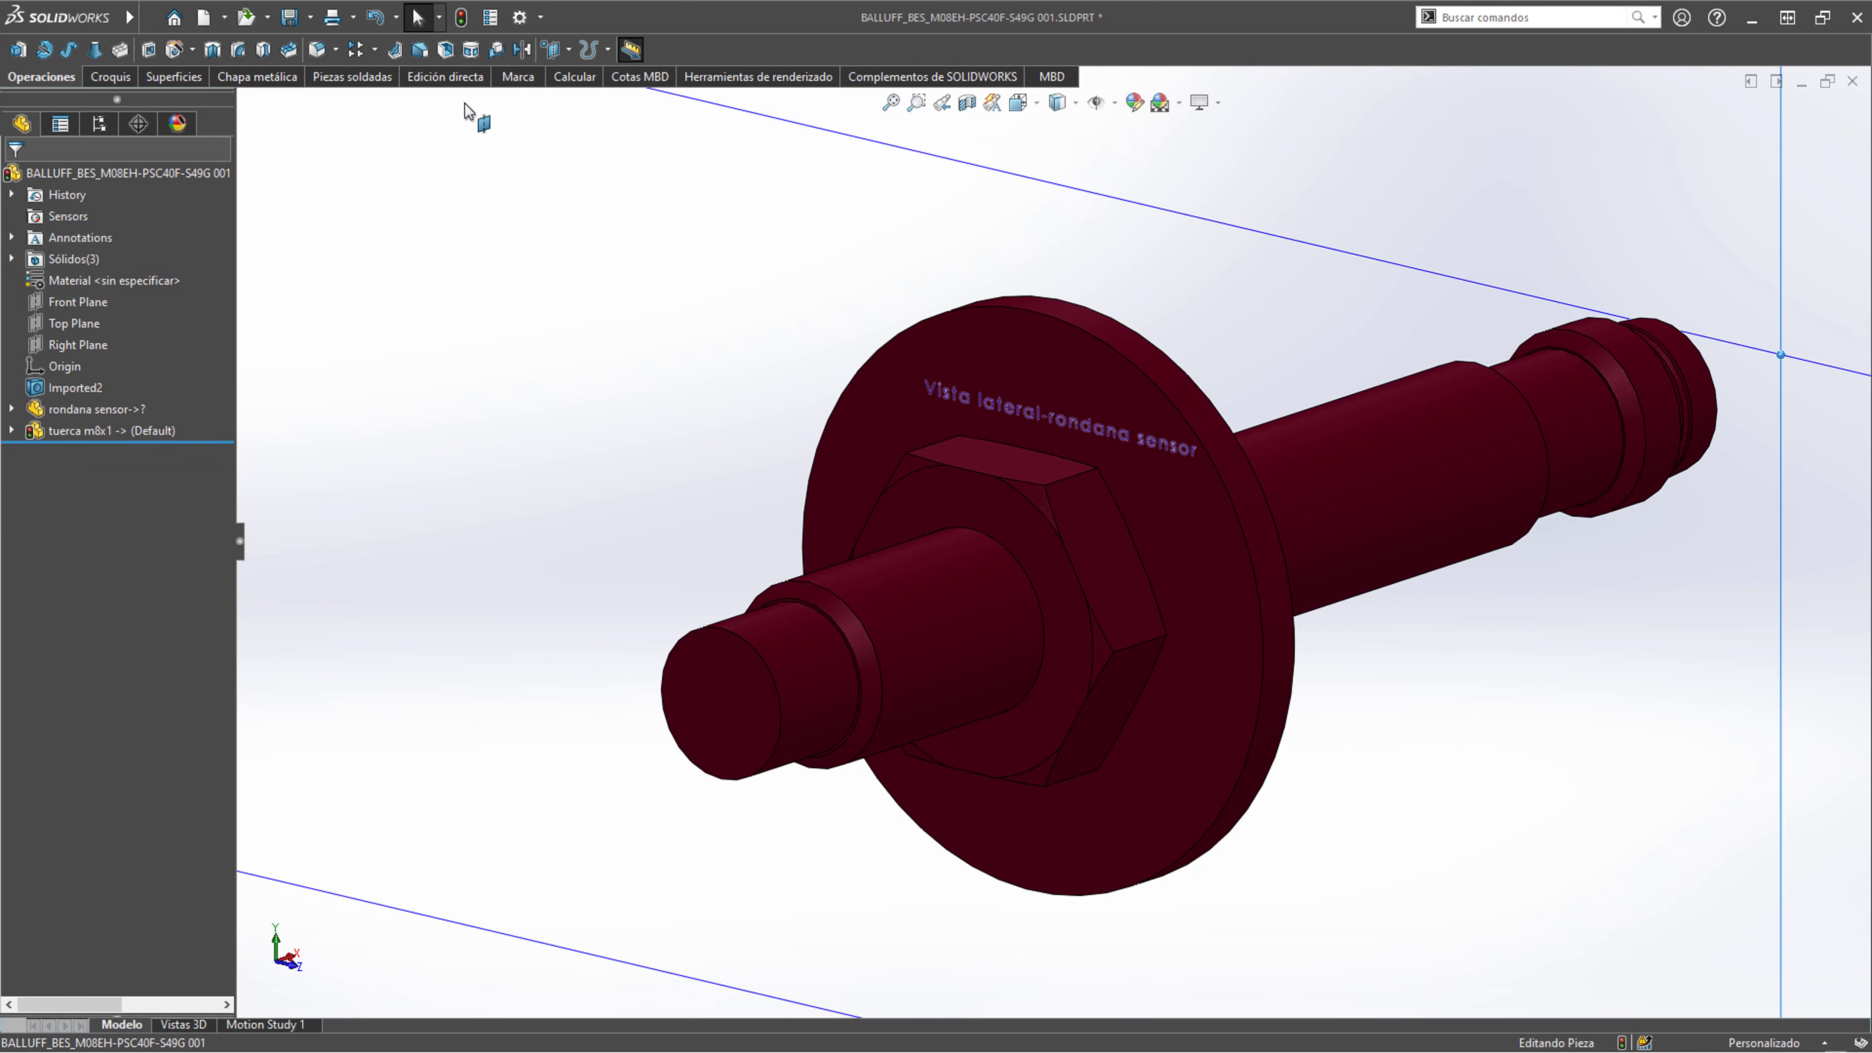
click(463, 22)
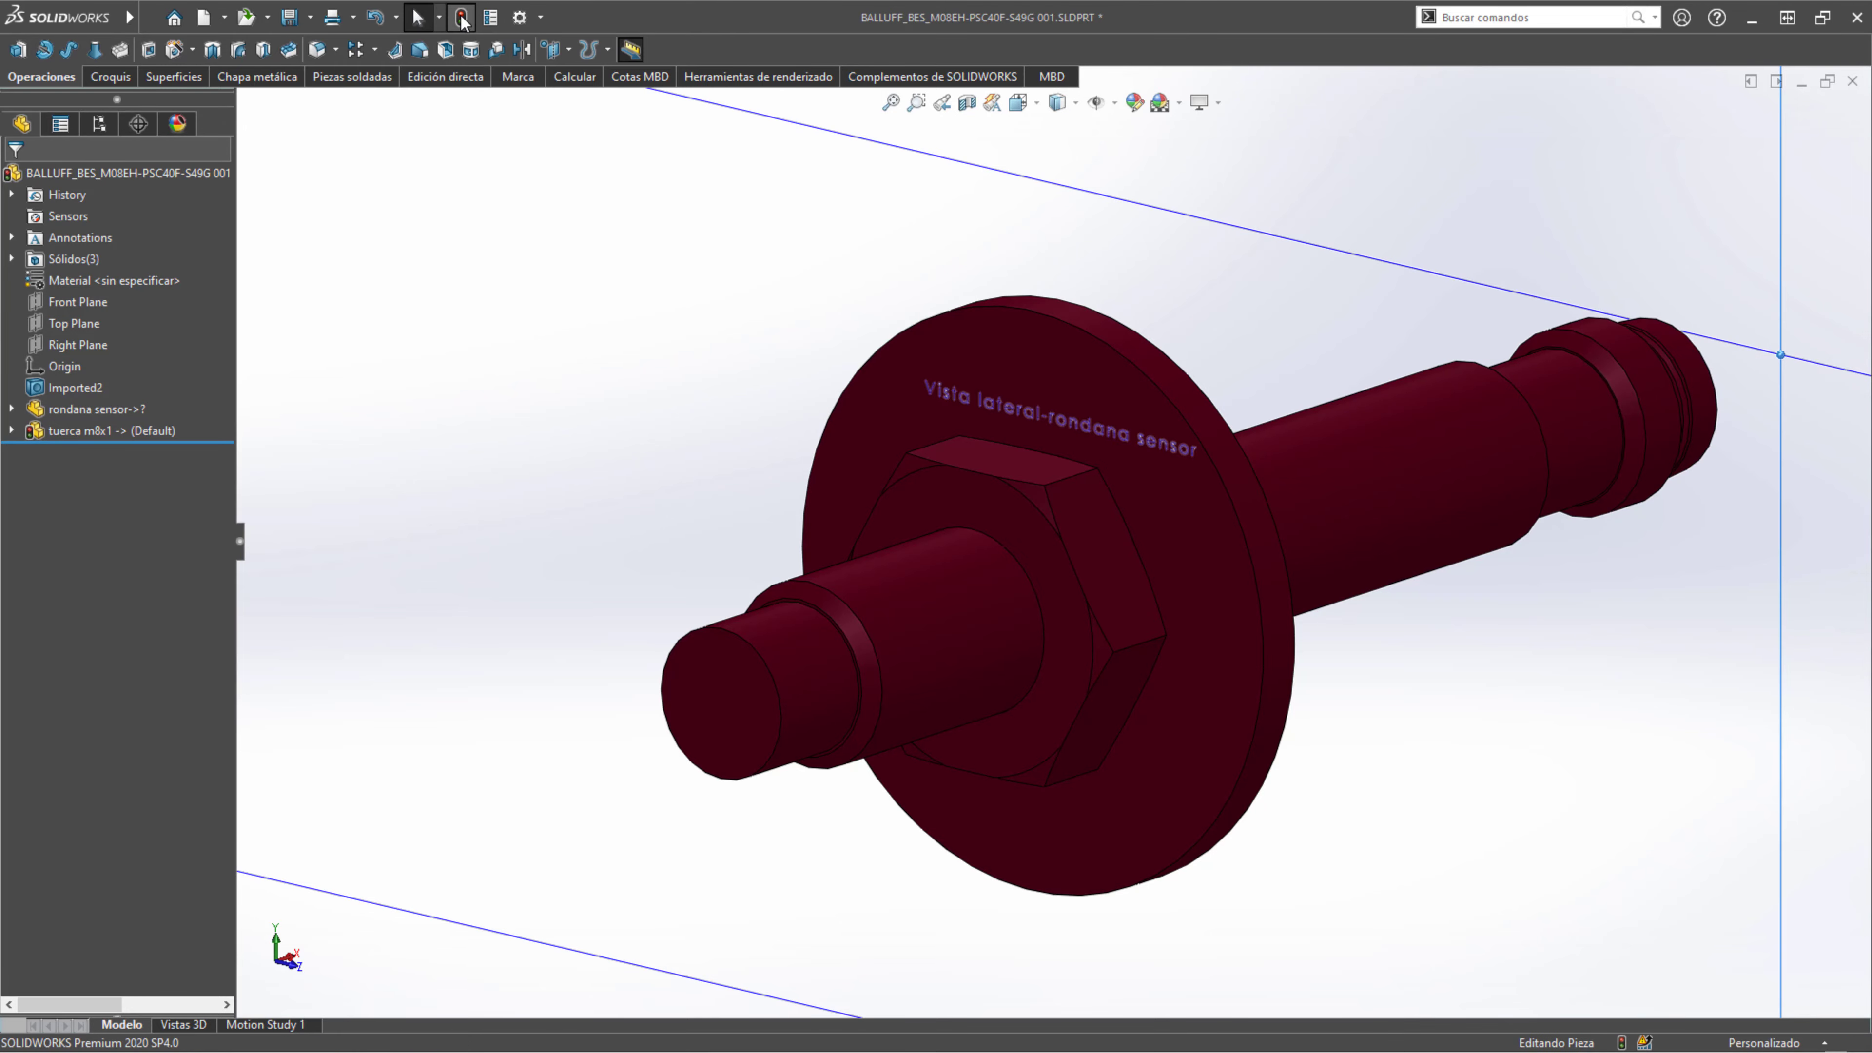
scroll(678, 450, up, 2)
middle_drag(680, 450, 702, 527)
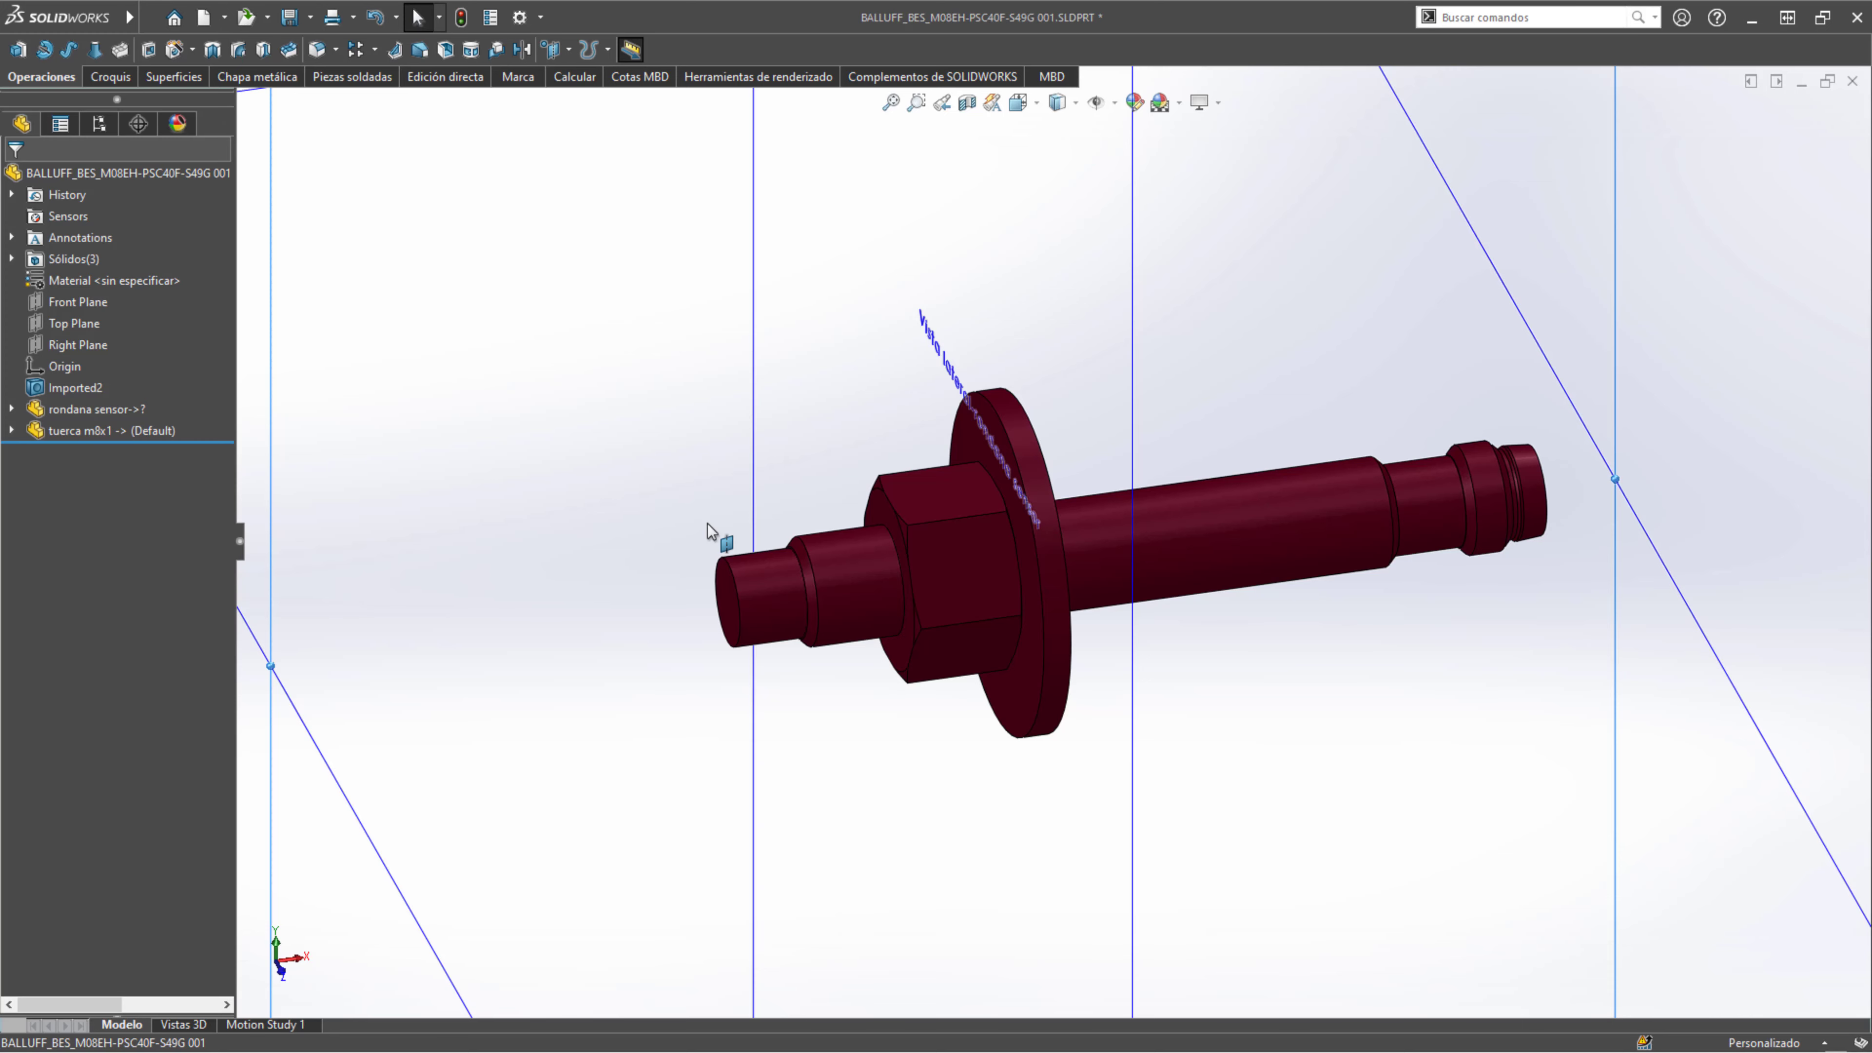
- Select the updated nut on the sensor body, save the part, and set the isometric view
scroll(999, 561, down, 3)
click(992, 564)
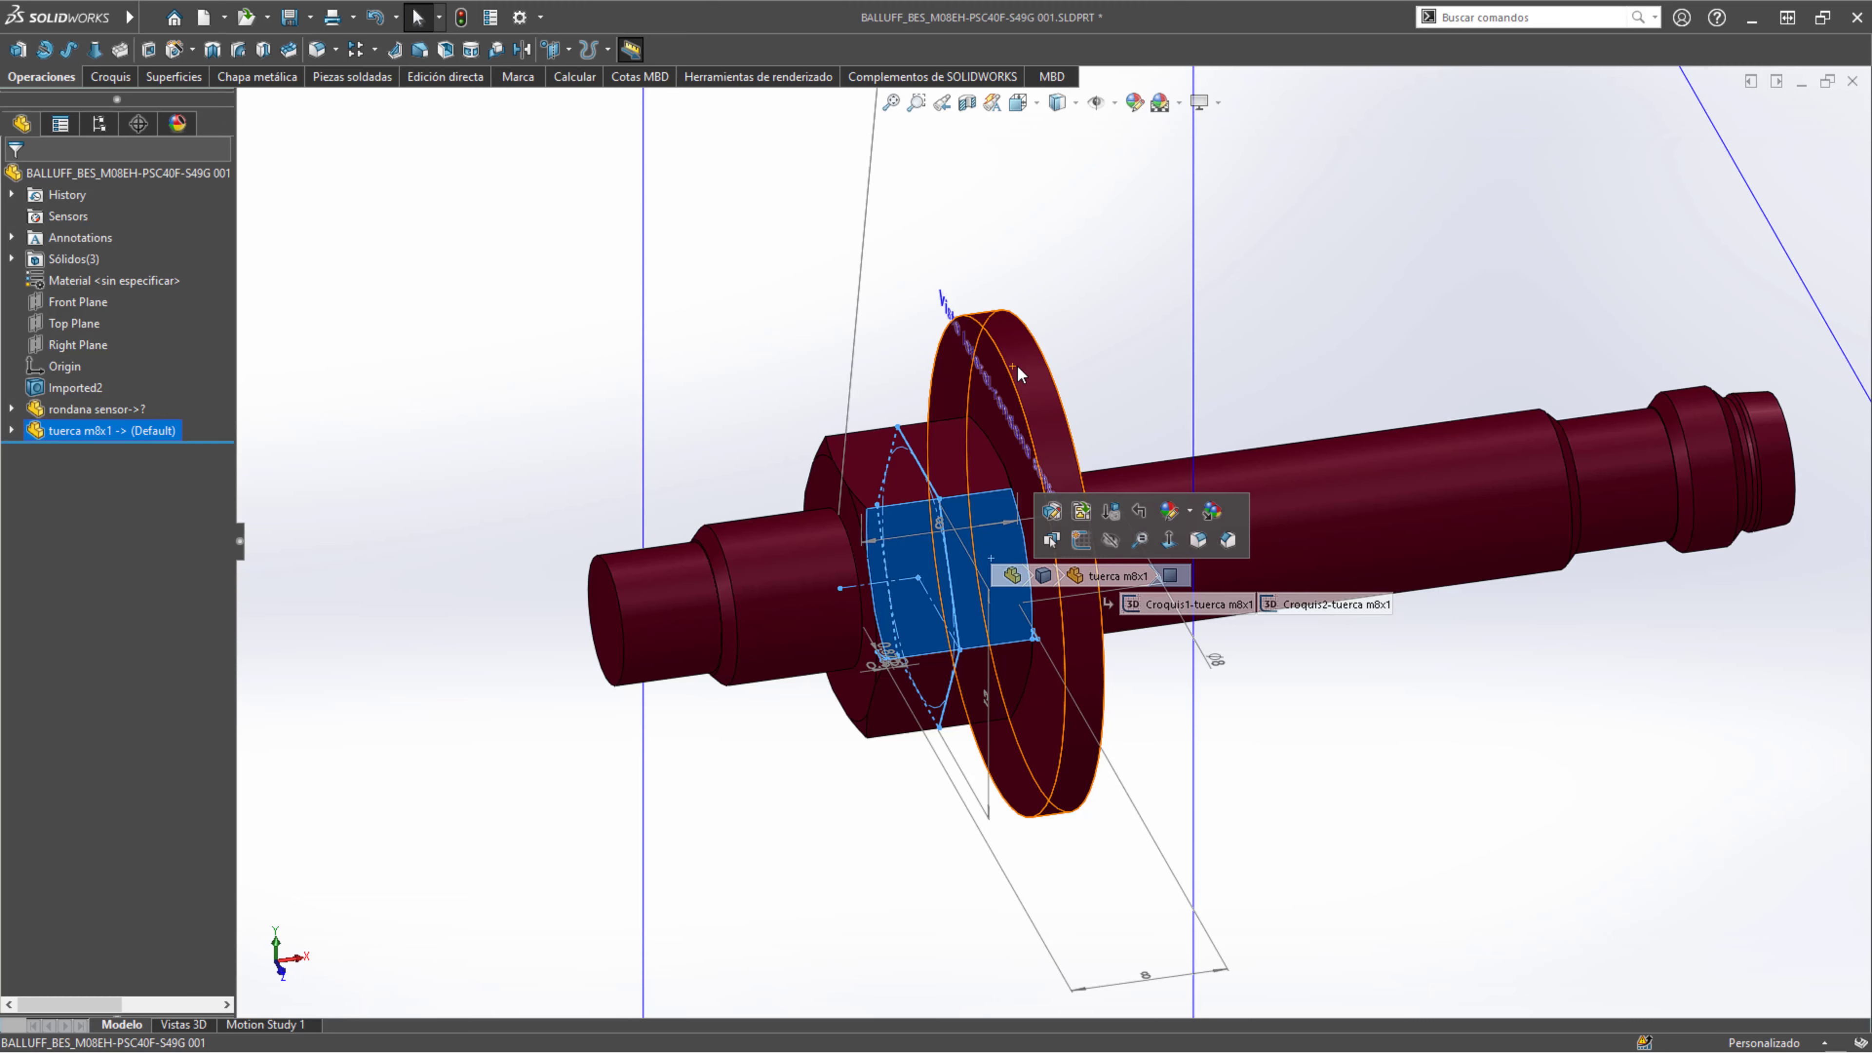
key(ctrl+s)
key(ctrl+7)
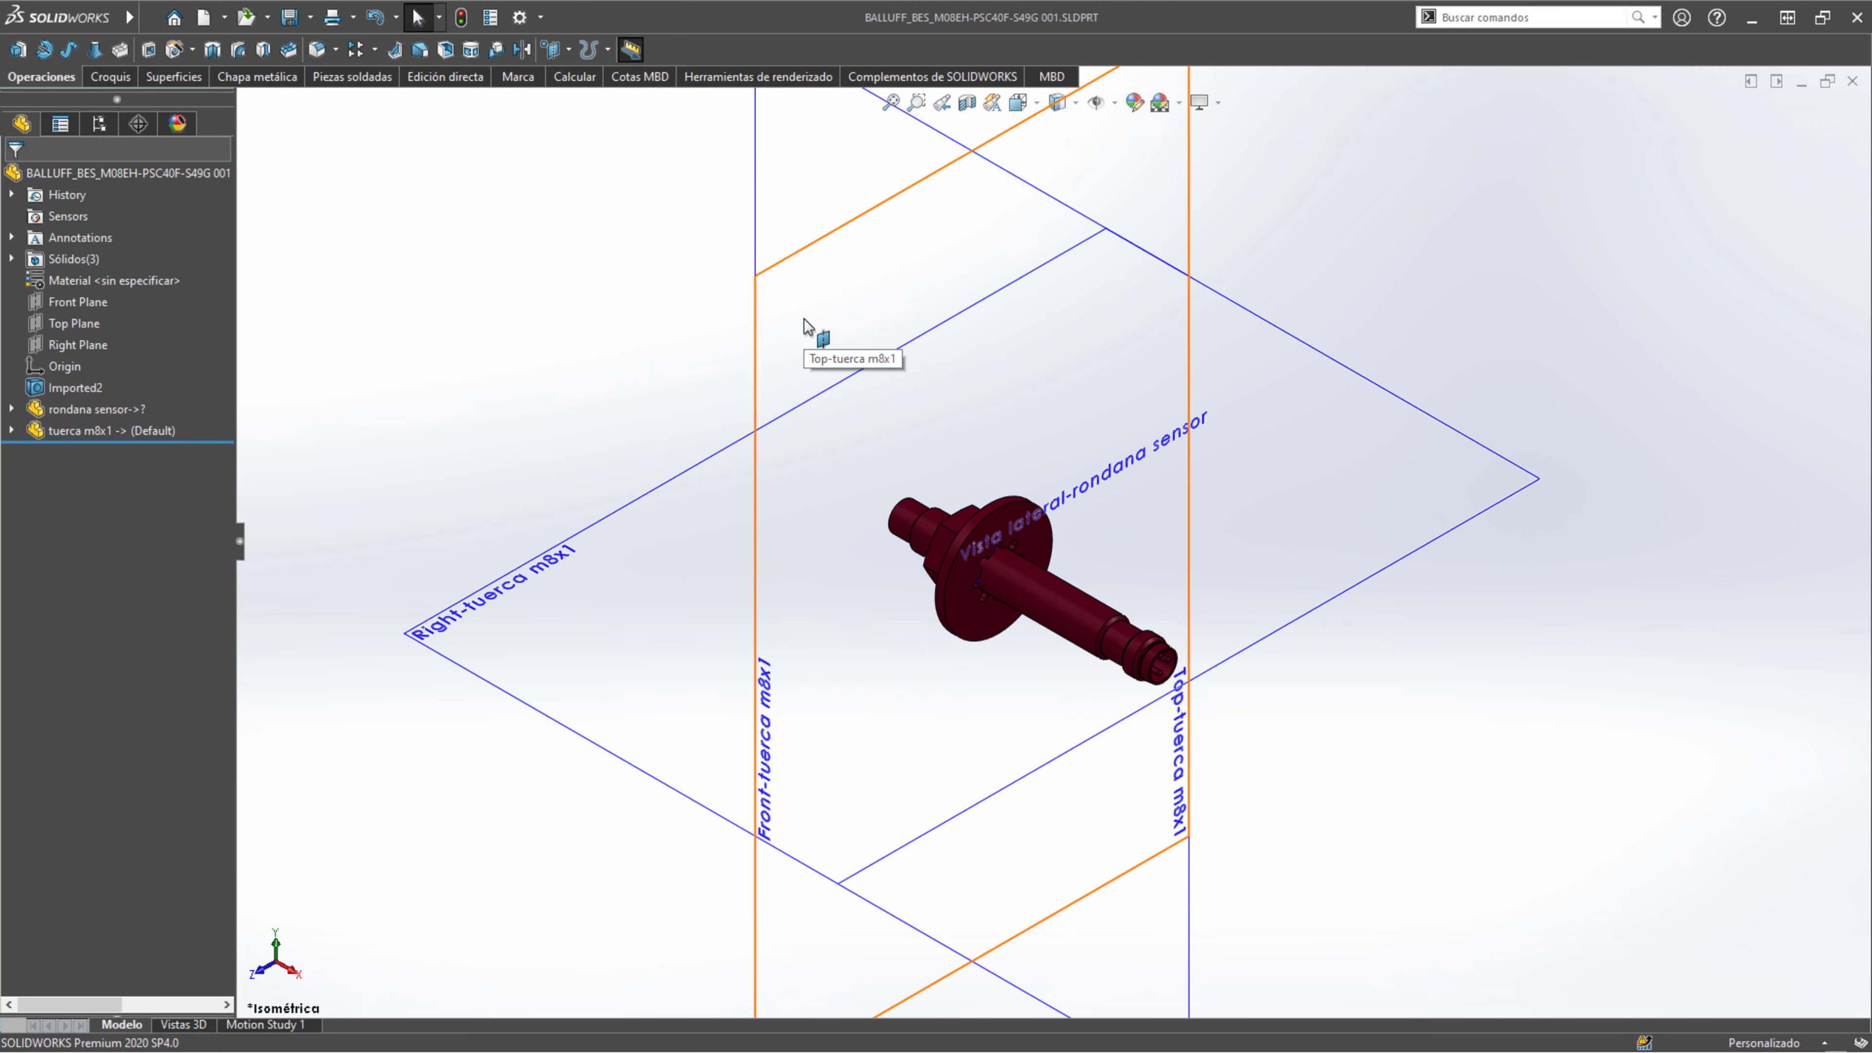